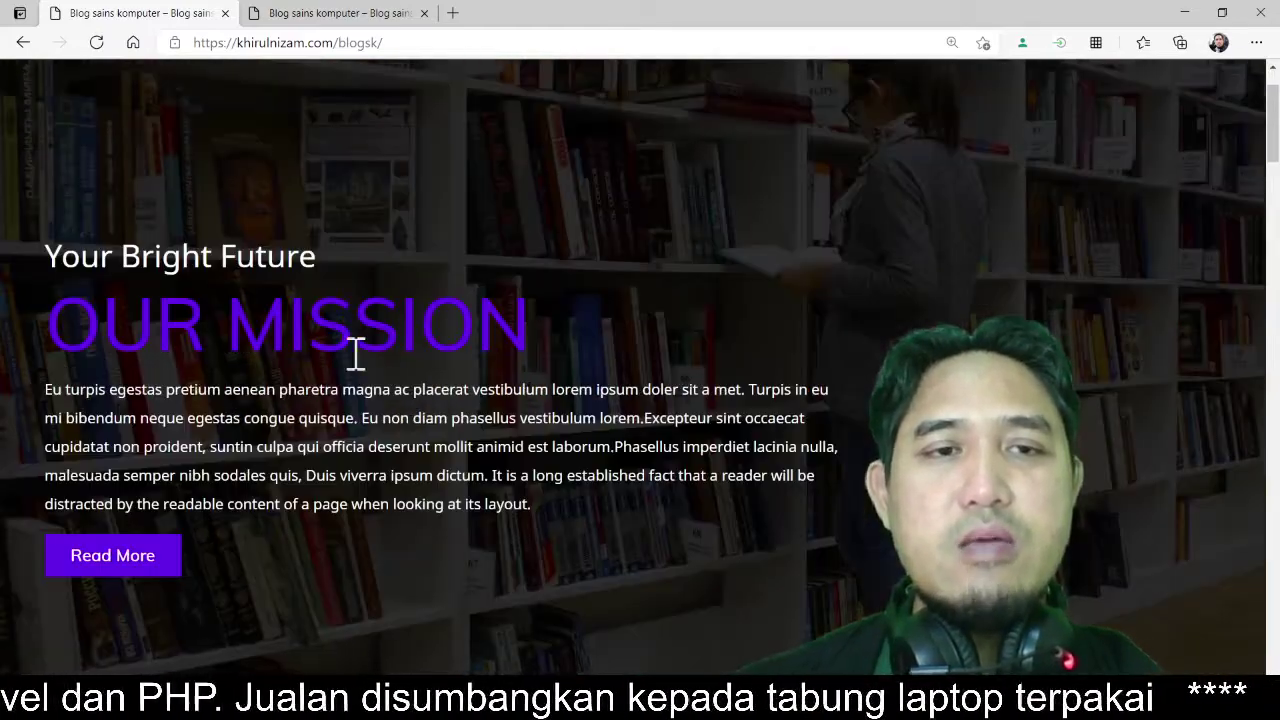
- Open the blog's WordPress login page by extending its address to khirulnizam.com/blogsk/wp-admin
scroll(386, 420, down, 5)
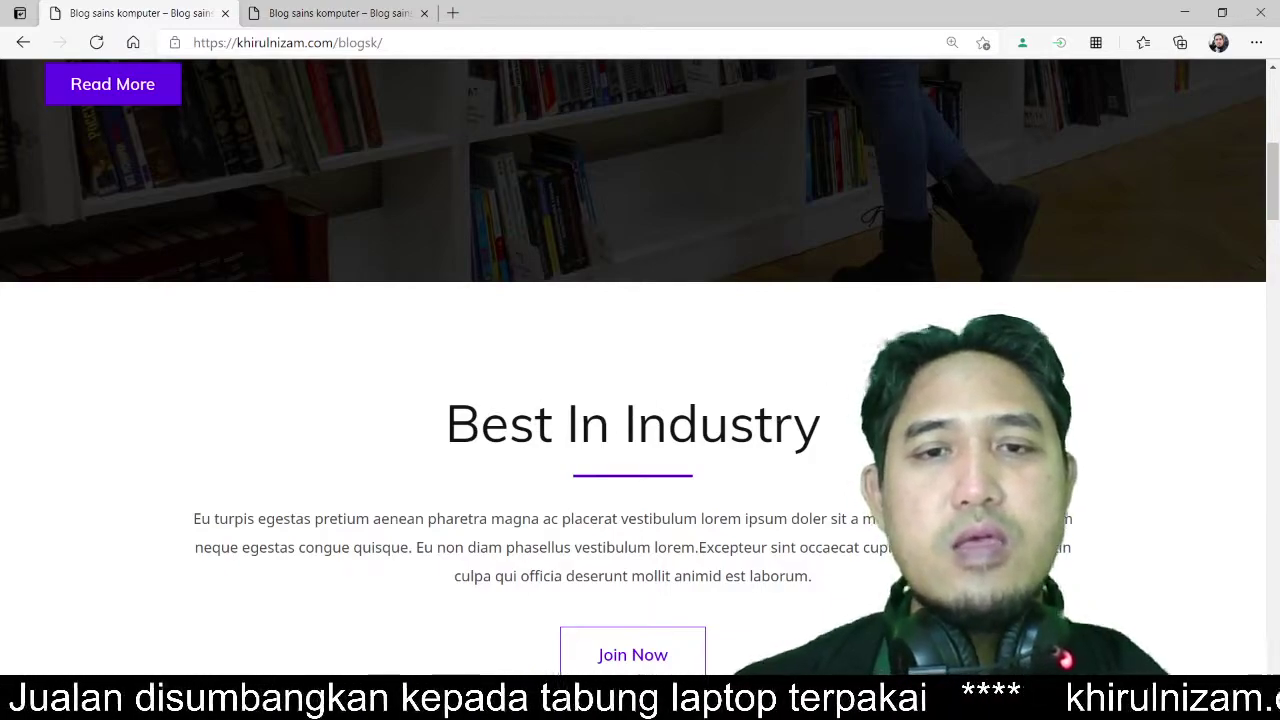
scroll(640, 400, down, 4)
scroll(640, 400, up, 10)
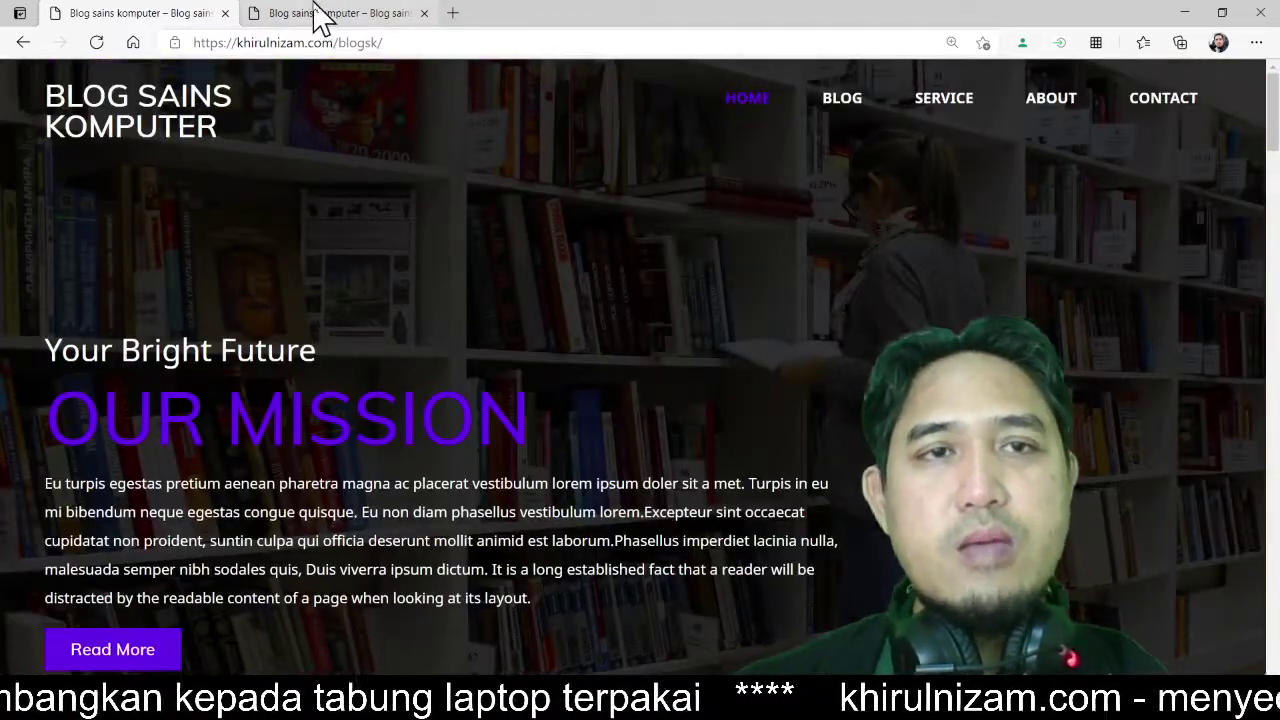
click(414, 42)
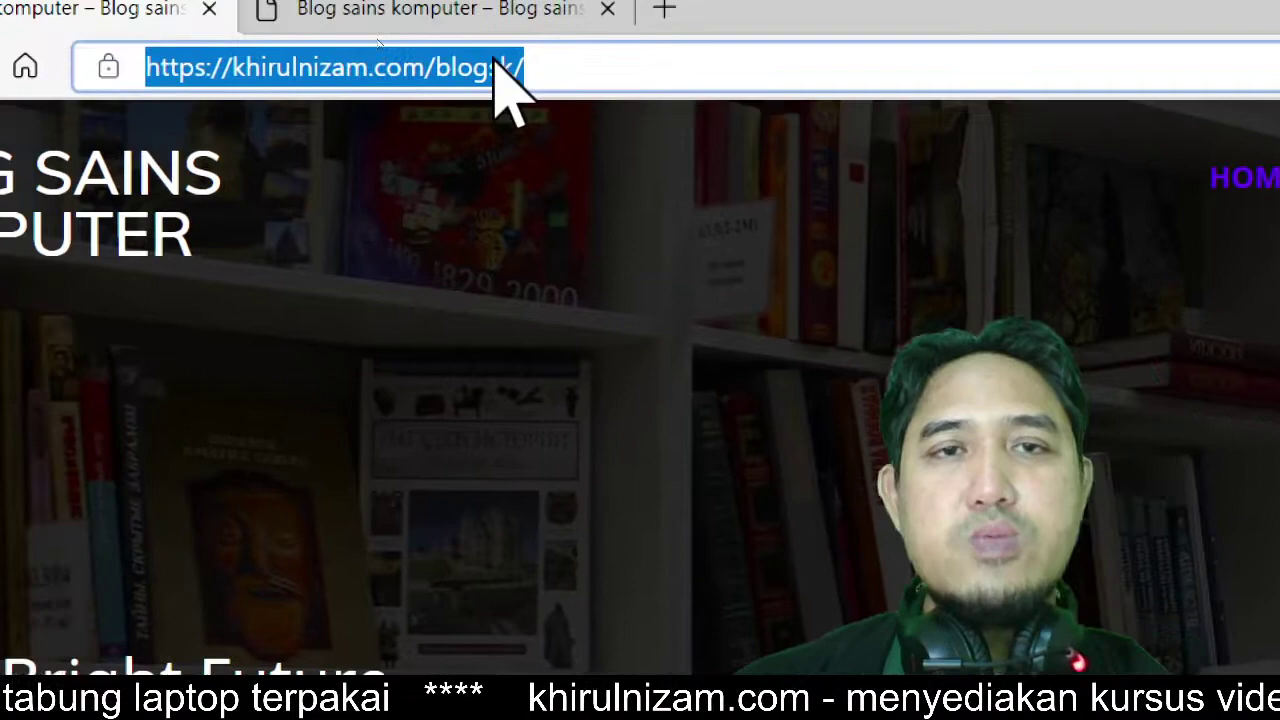
click(580, 58)
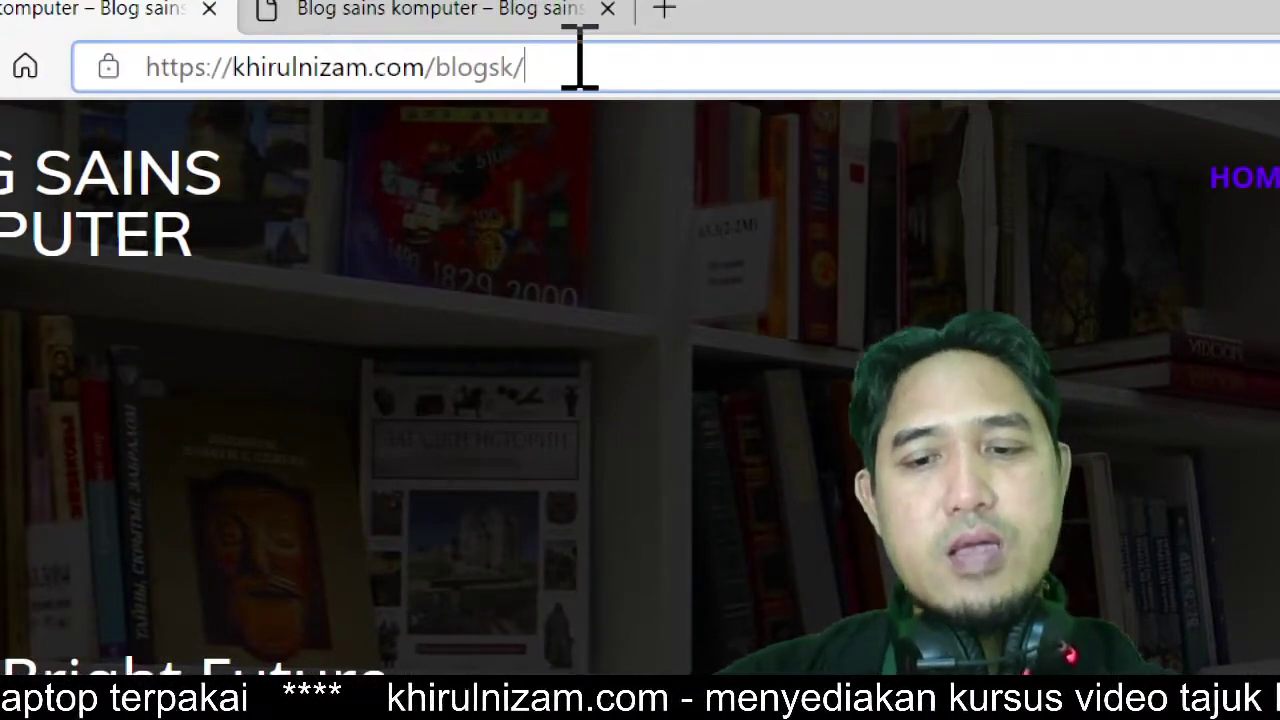
text(wp-admin)
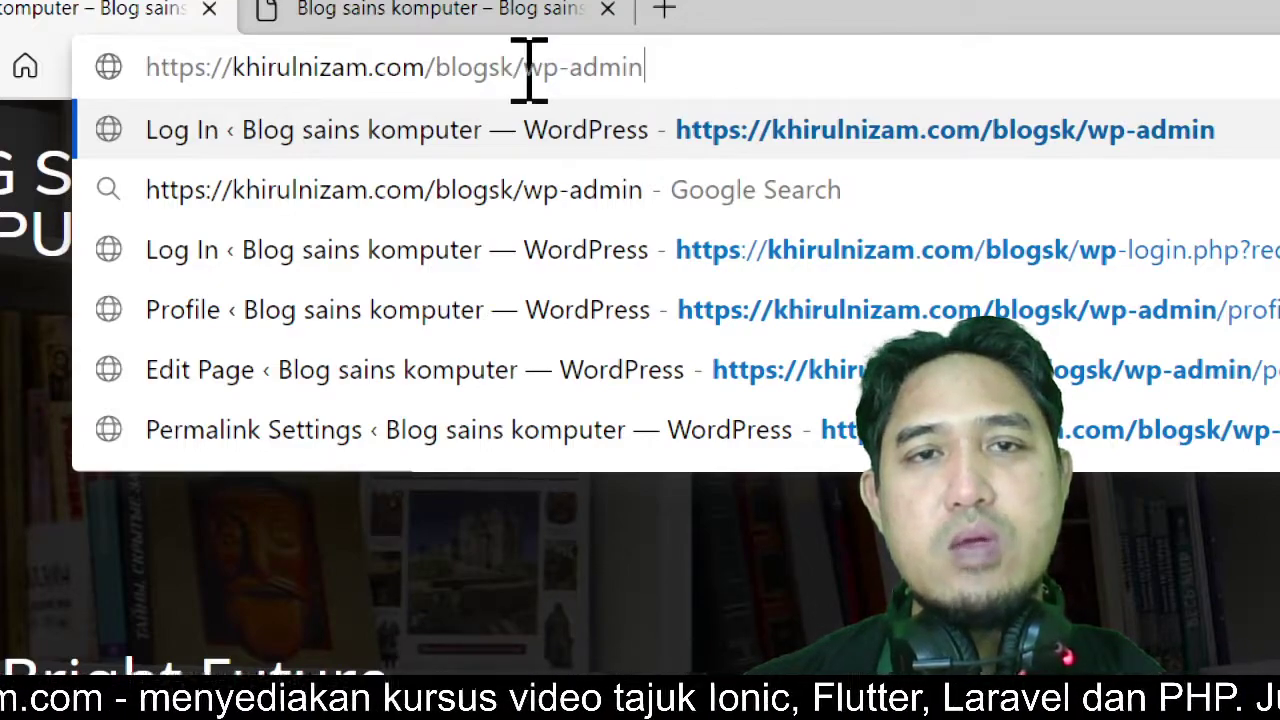
drag(525, 67, 740, 63)
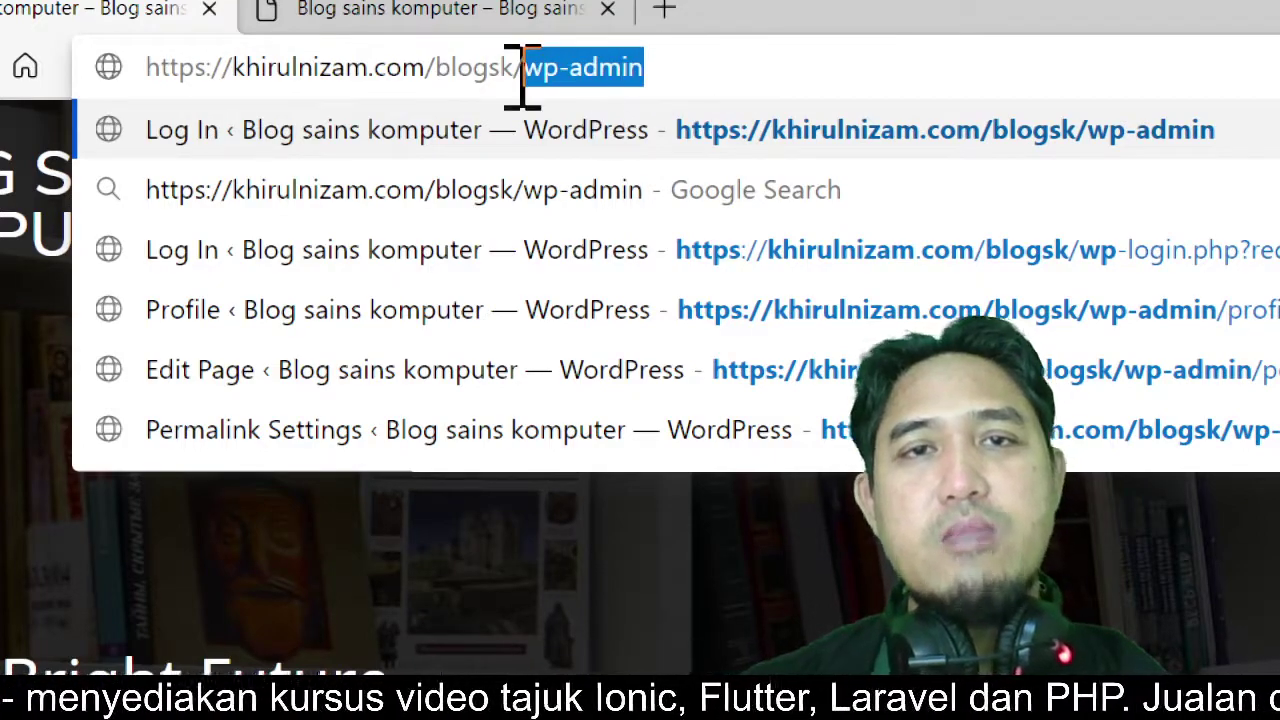
key(Return)
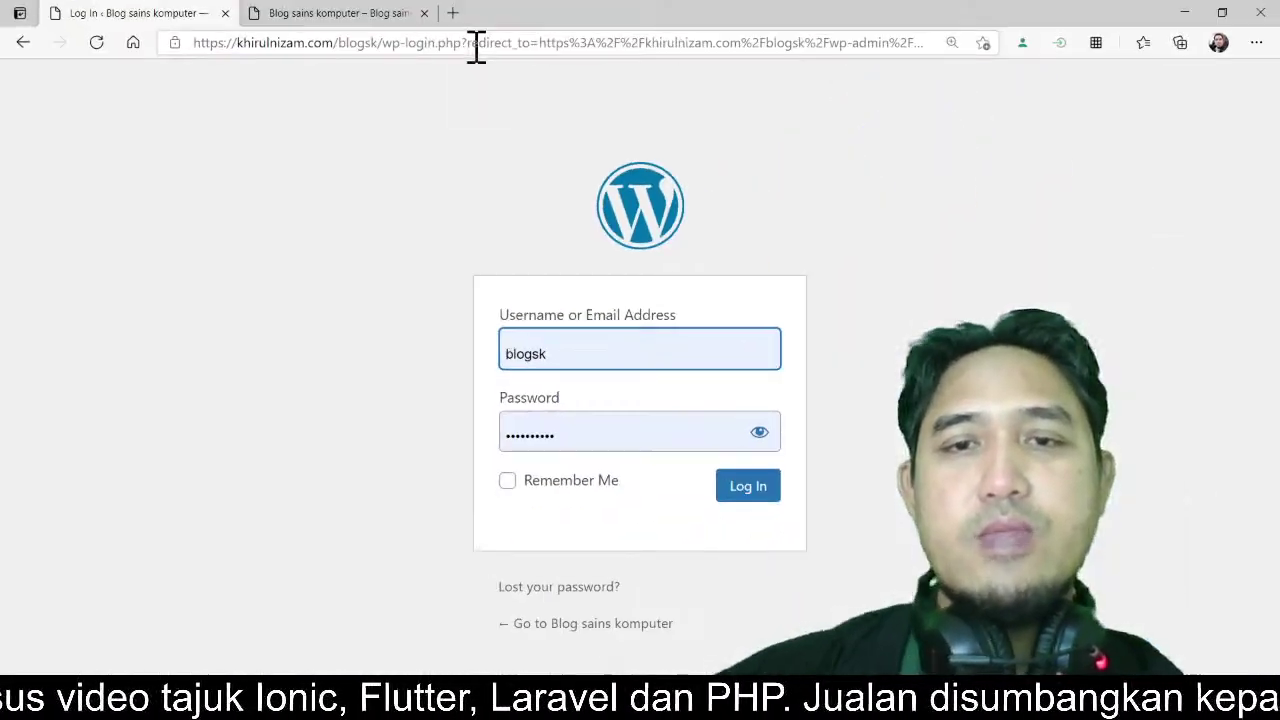
- Log in to WordPress with the prefilled credentials and dismiss the Pagelayer and PopularFX notices on the dashboard
drag(437, 43, 733, 45)
click(838, 43)
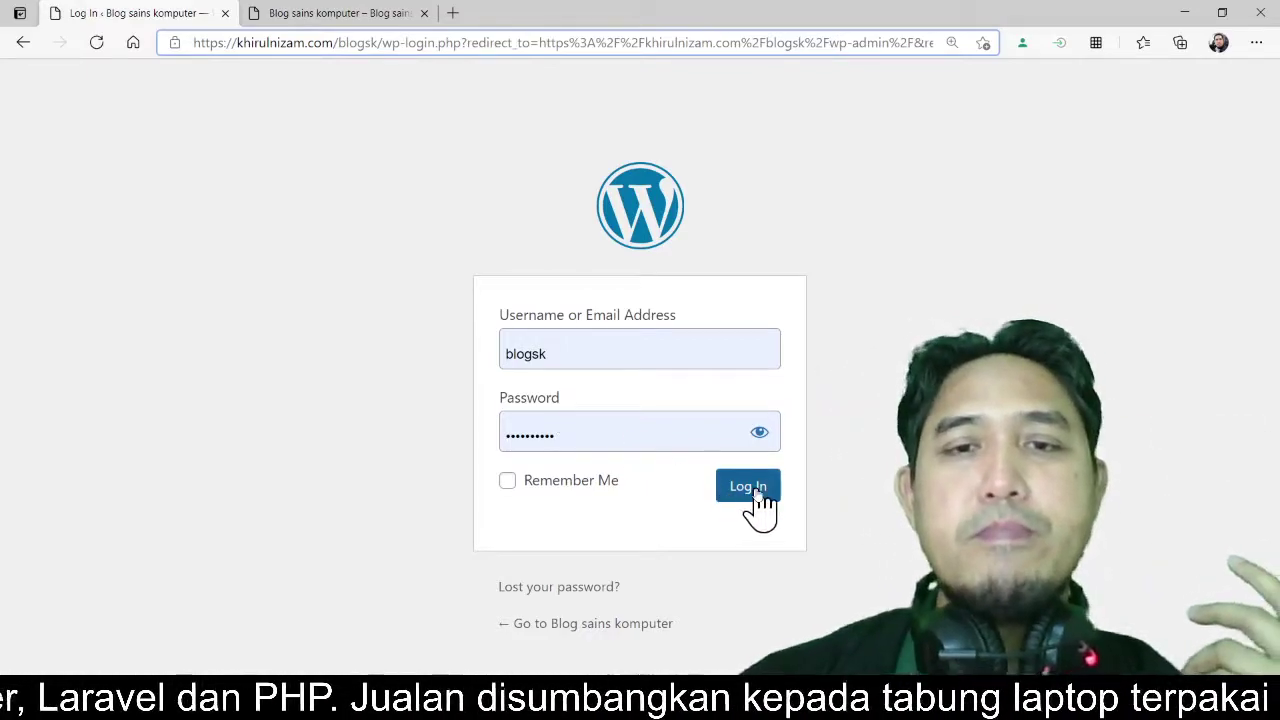
click(757, 494)
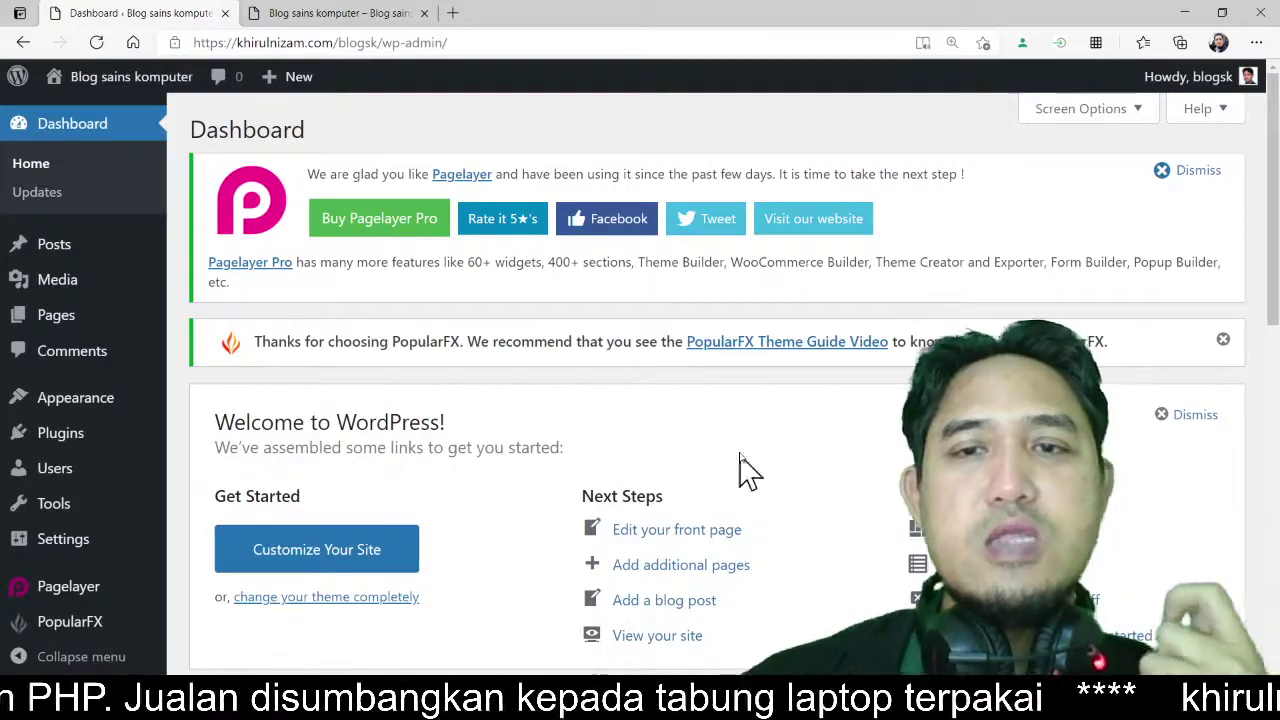
click(1168, 171)
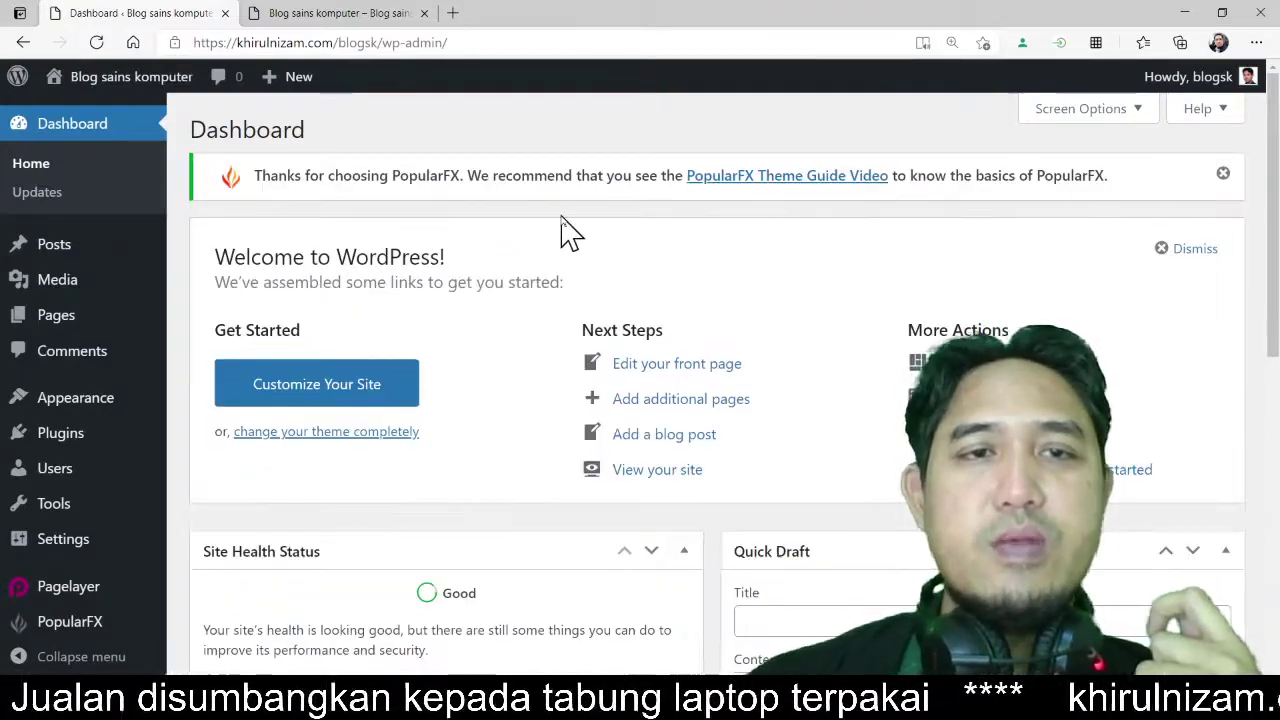
click(1223, 174)
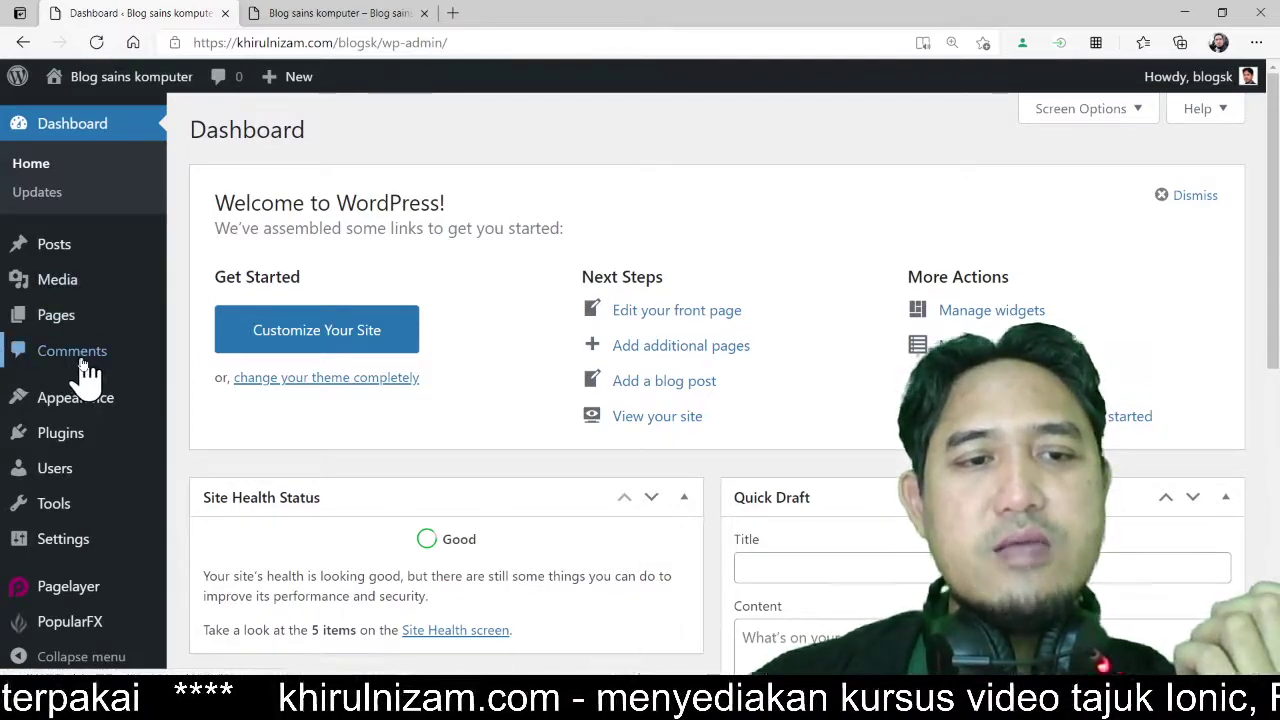
- Open the site's General Settings page, dismiss the PopularFX promotion and enlarge the page display
scroll(80, 371, down, 4)
scroll(100, 537, down, 3)
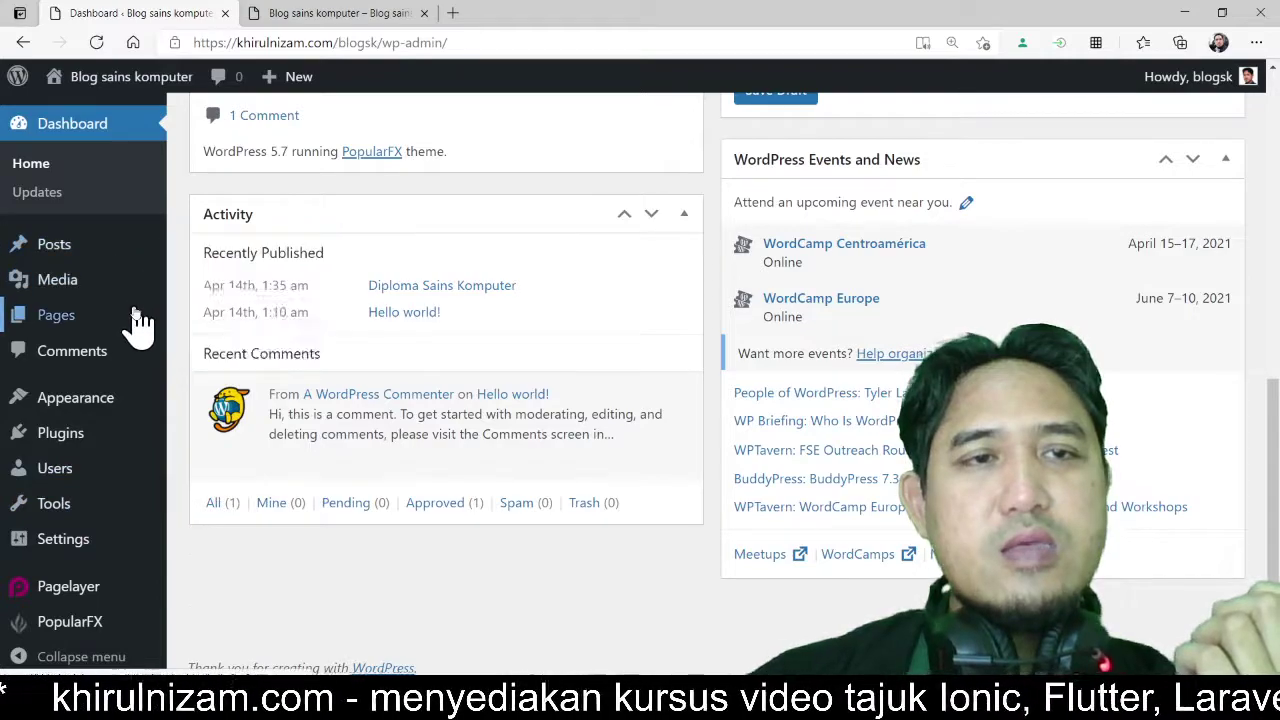
mouse_move(140, 318)
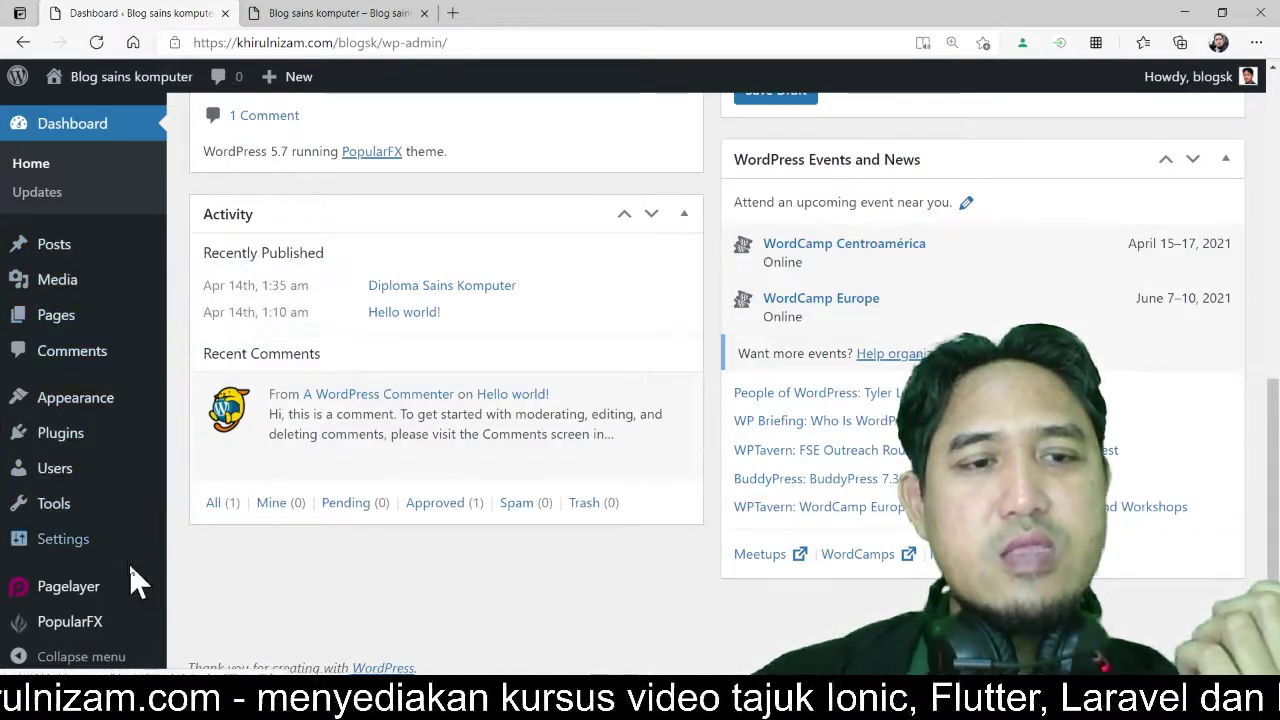
mouse_move(105, 483)
mouse_move(88, 550)
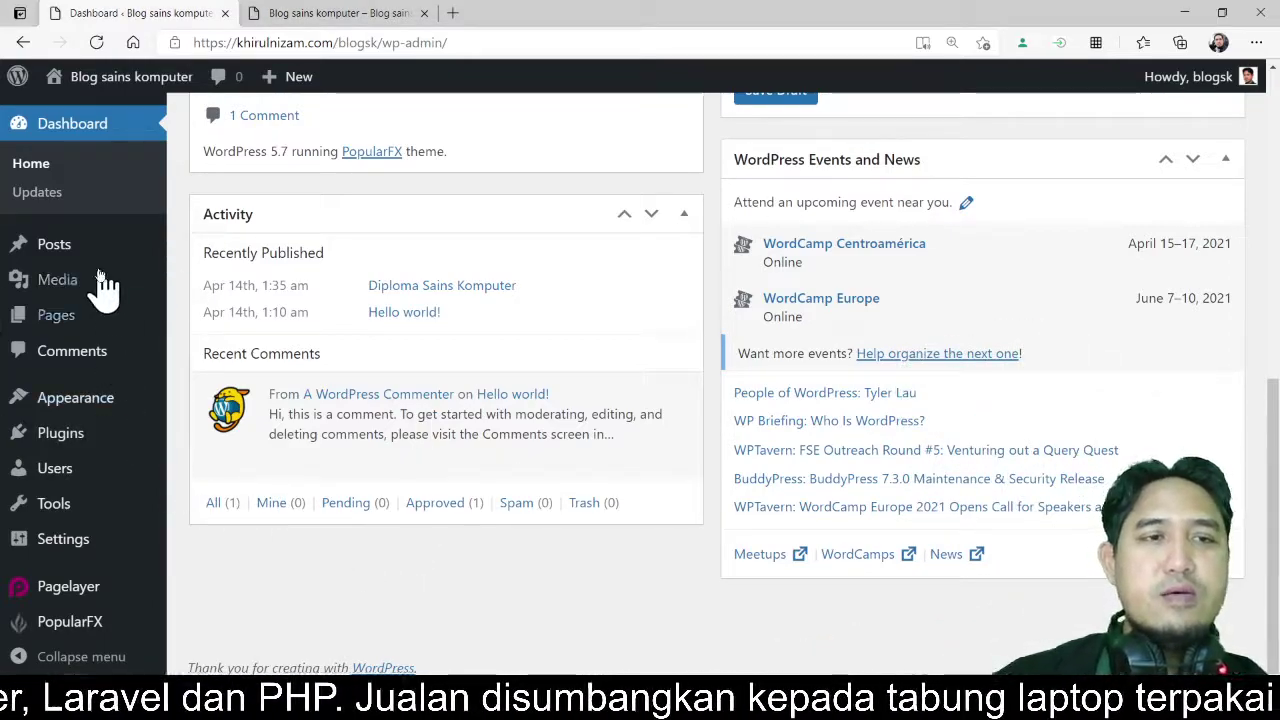
click(63, 540)
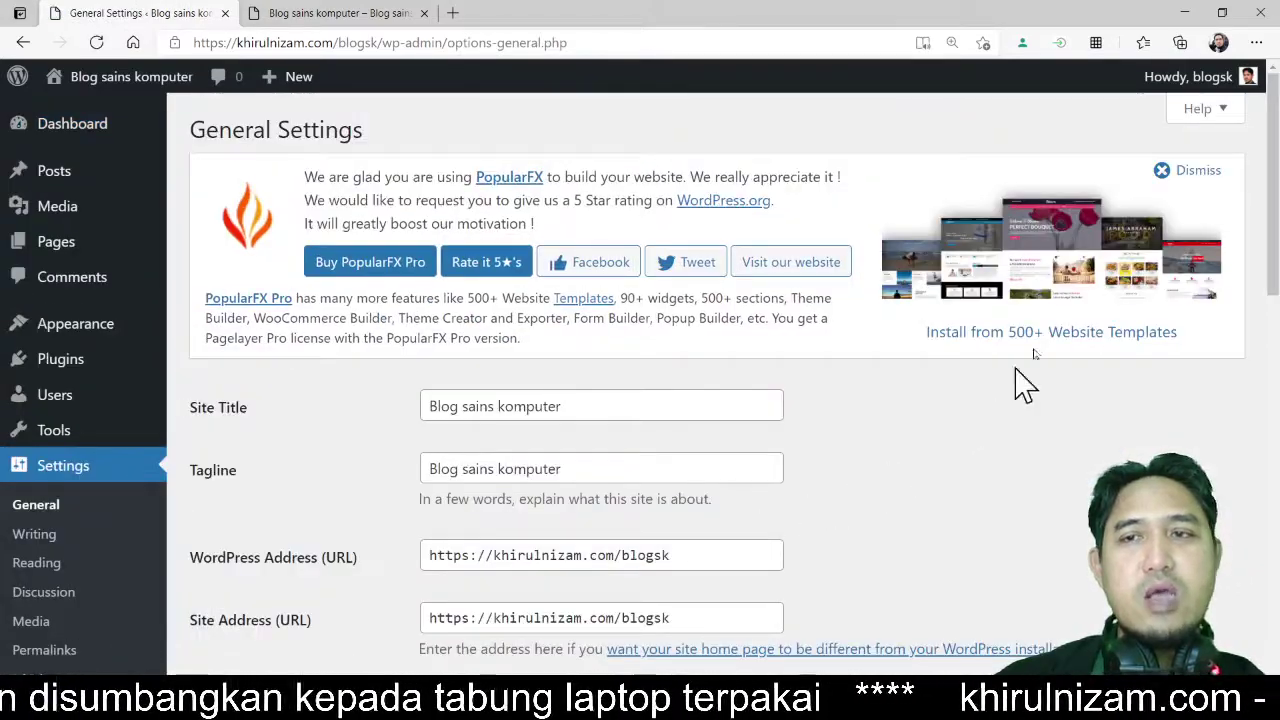
click(1200, 172)
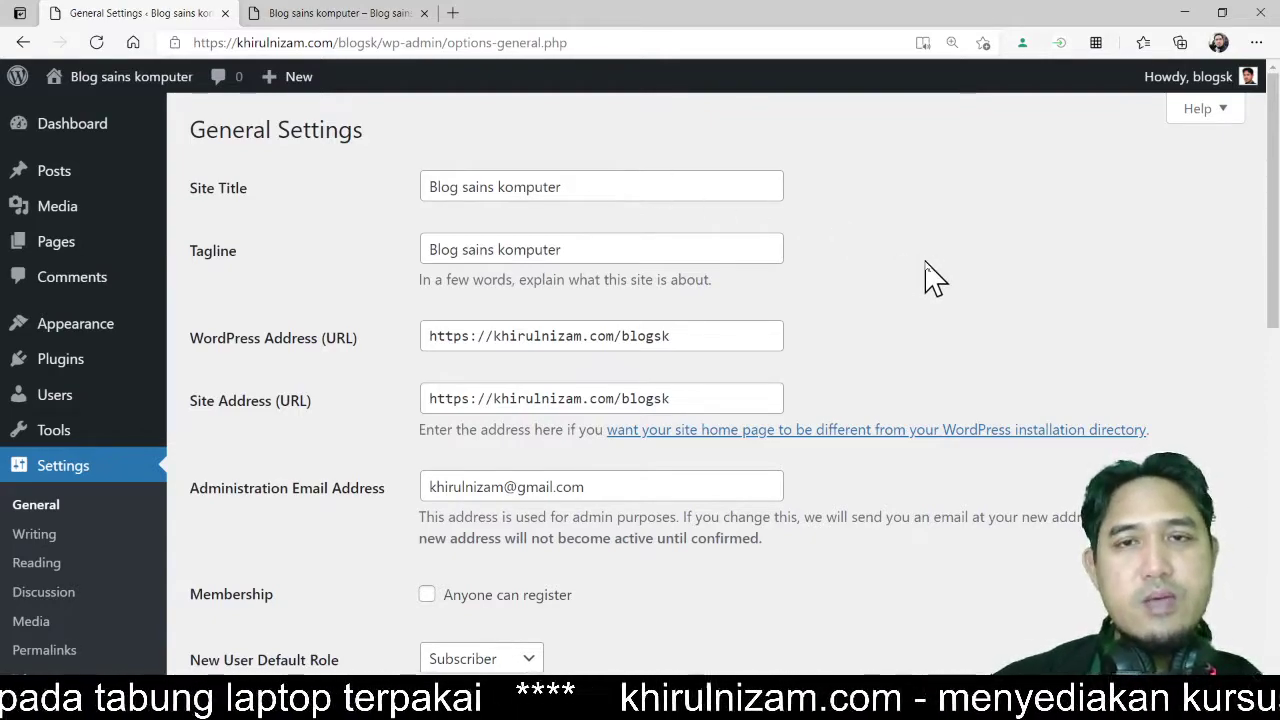
key(ctrl+plus)
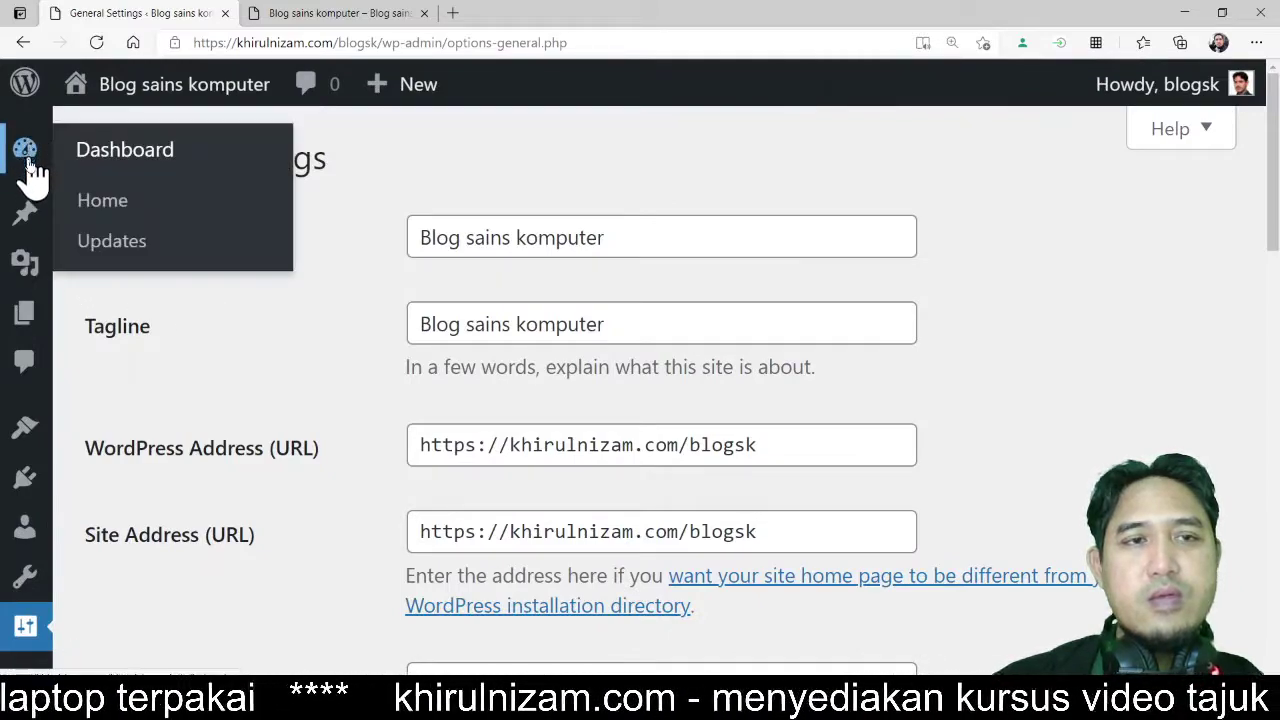
mouse_move(40, 637)
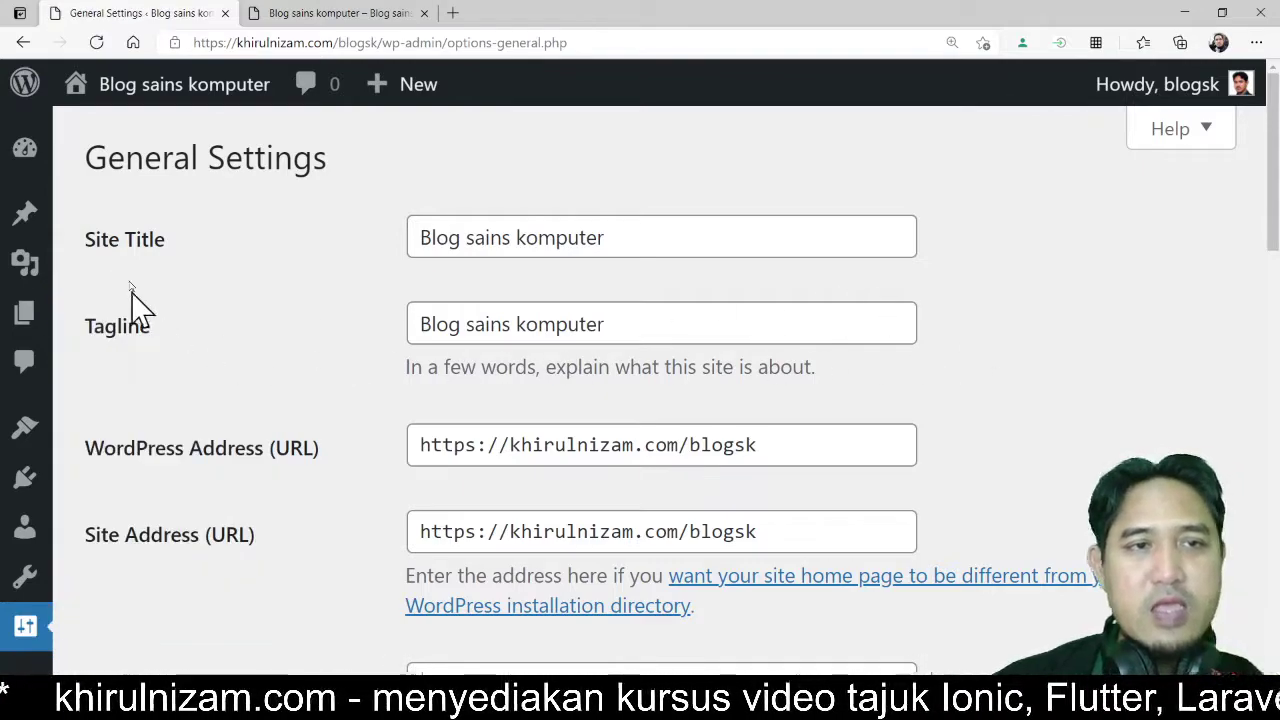
click(30, 632)
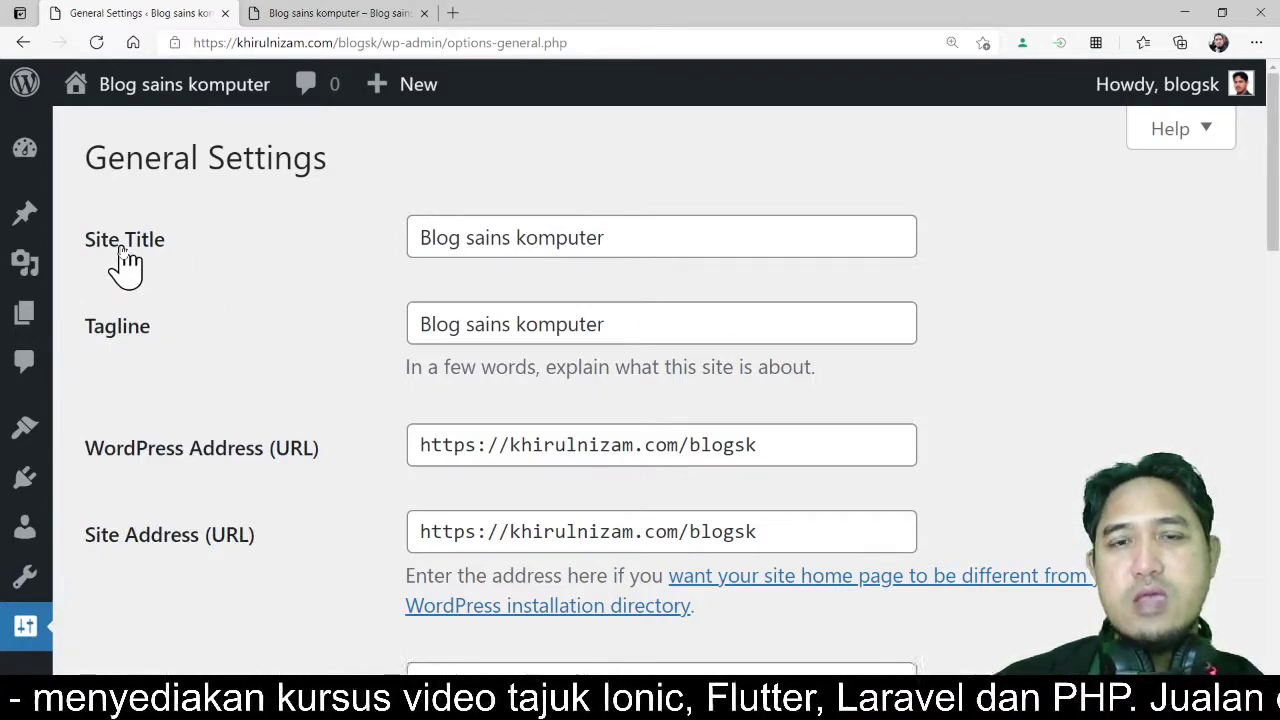
- Append "JSK FSTM KUIS" to the site title so it reads "Blog sains komputer JSK FSTM KUIS"
drag(663, 240, 355, 258)
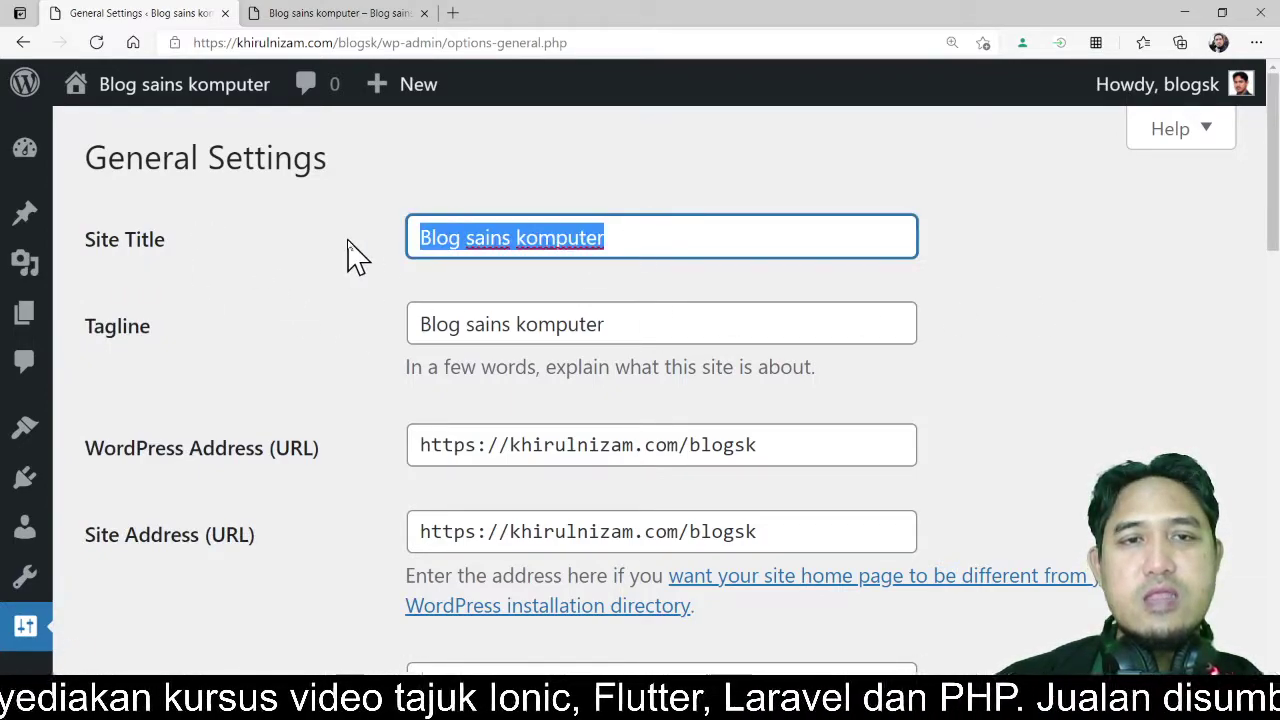
click(838, 248)
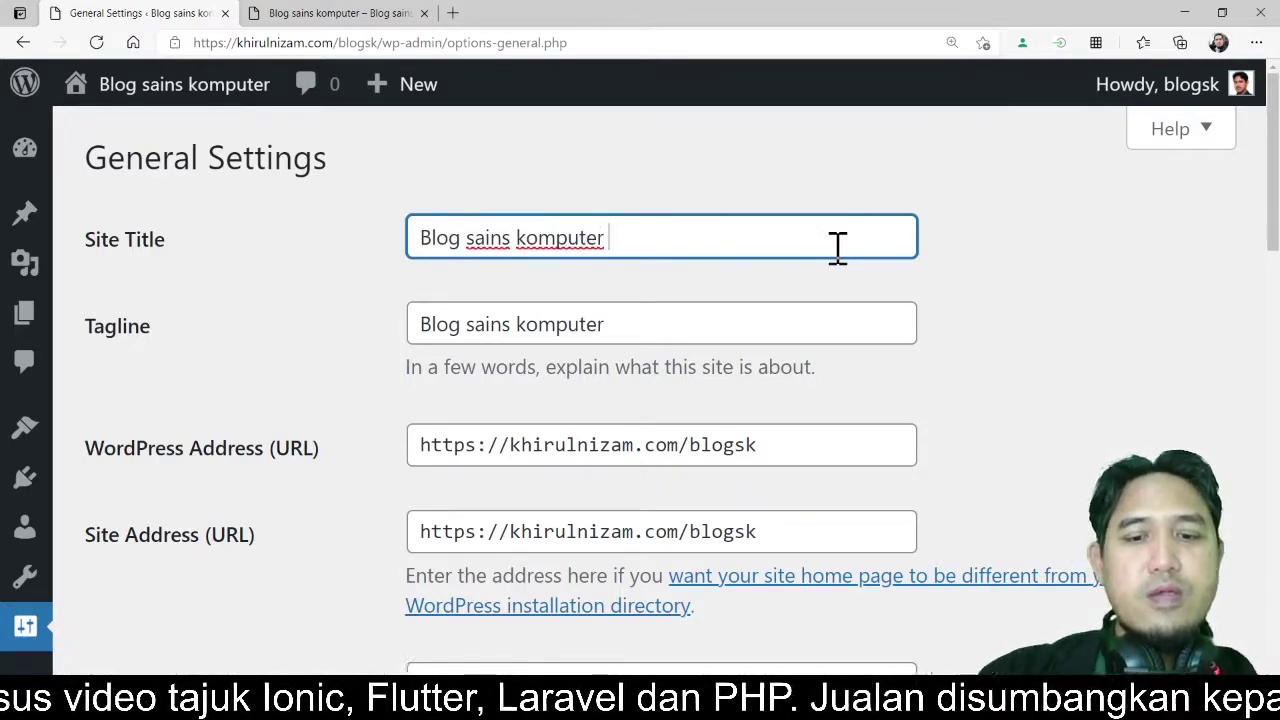
text(JSK FSTM )
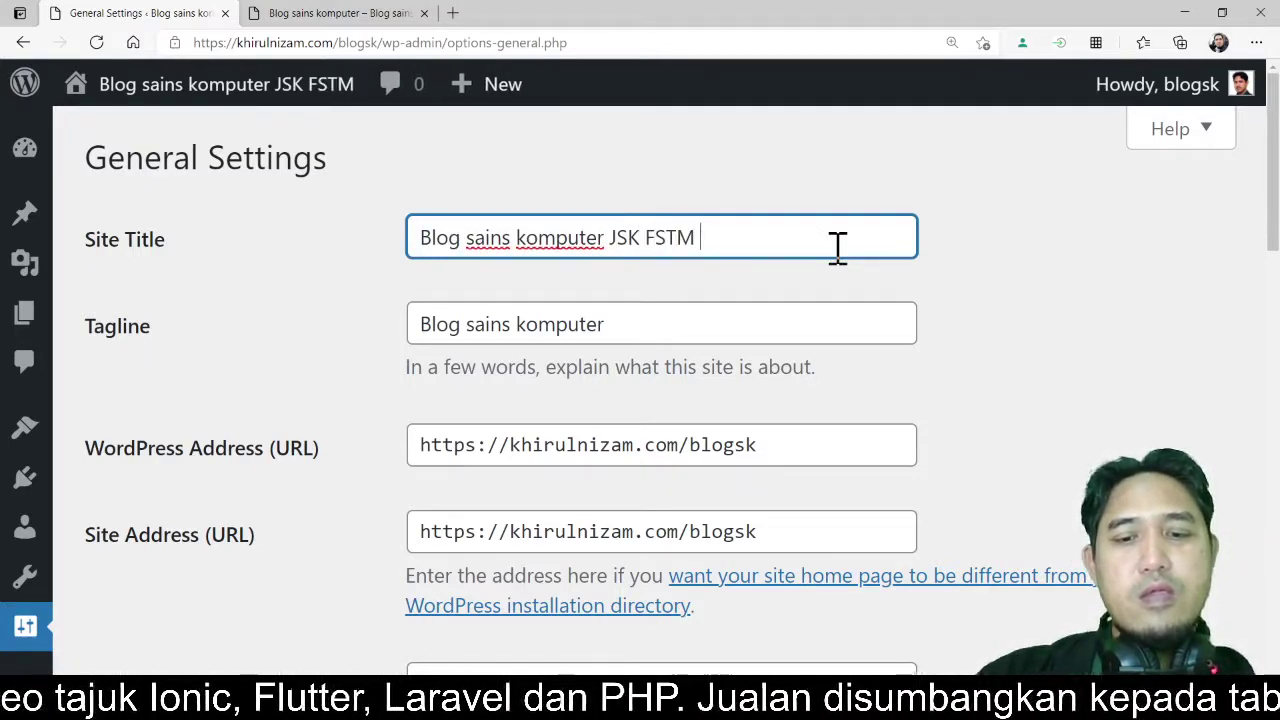
text(KUIS)
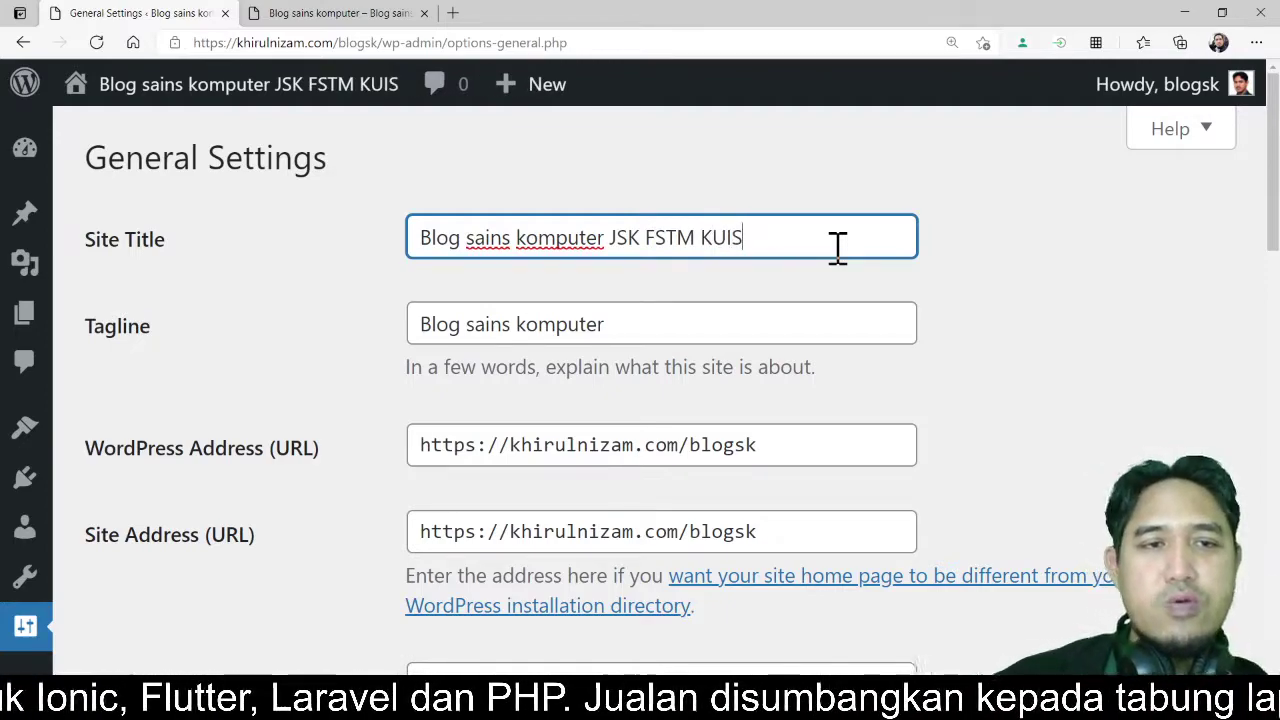
- Move the full site title text "Blog sains komputer JSK FSTM KUIS" into the tagline, replacing the tagline's existing text
drag(745, 250, 418, 250)
key(ctrl+c)
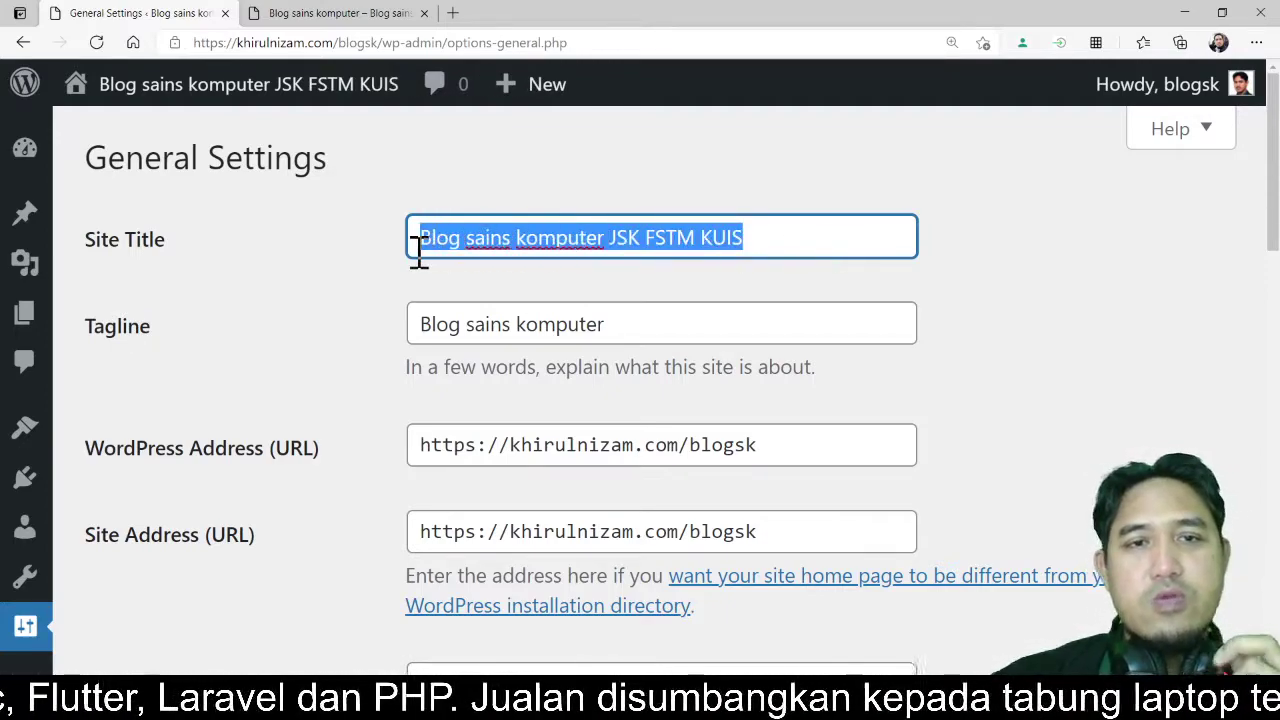
key(BackSpace)
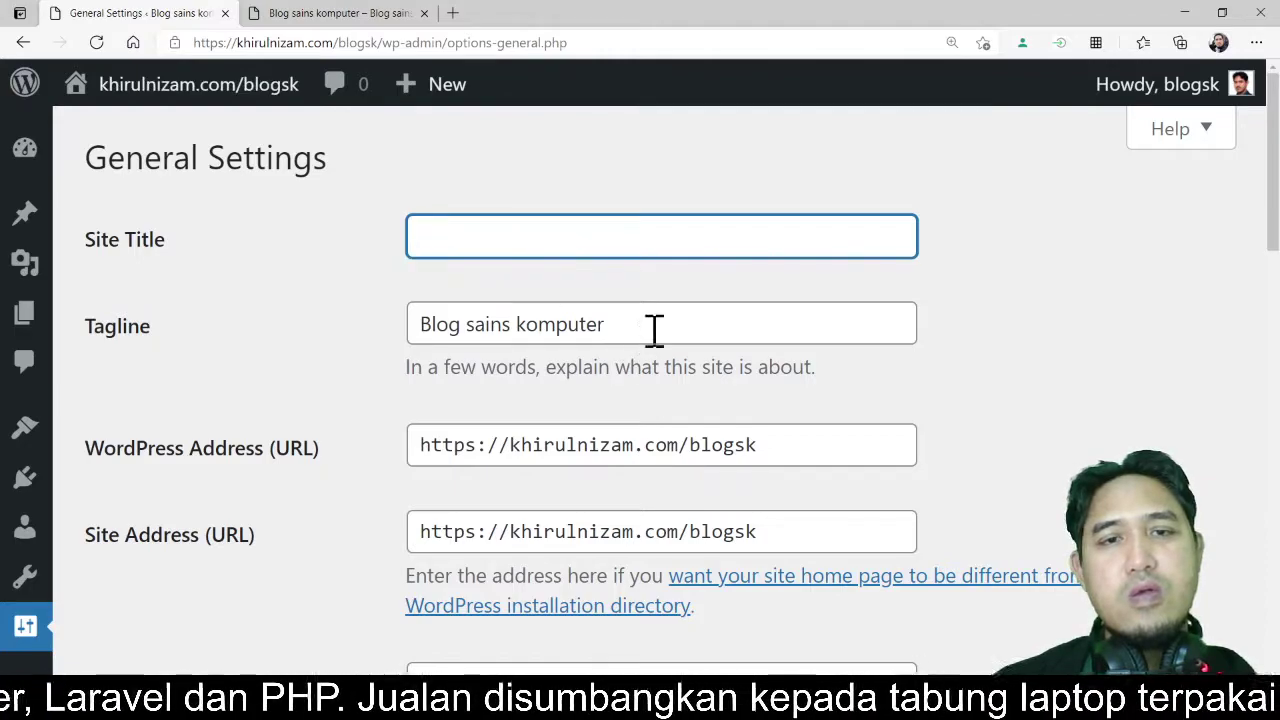
drag(651, 331, 300, 350)
key(ctrl+v)
- Set the site title to "JSK FSTM KUIS"
click(449, 238)
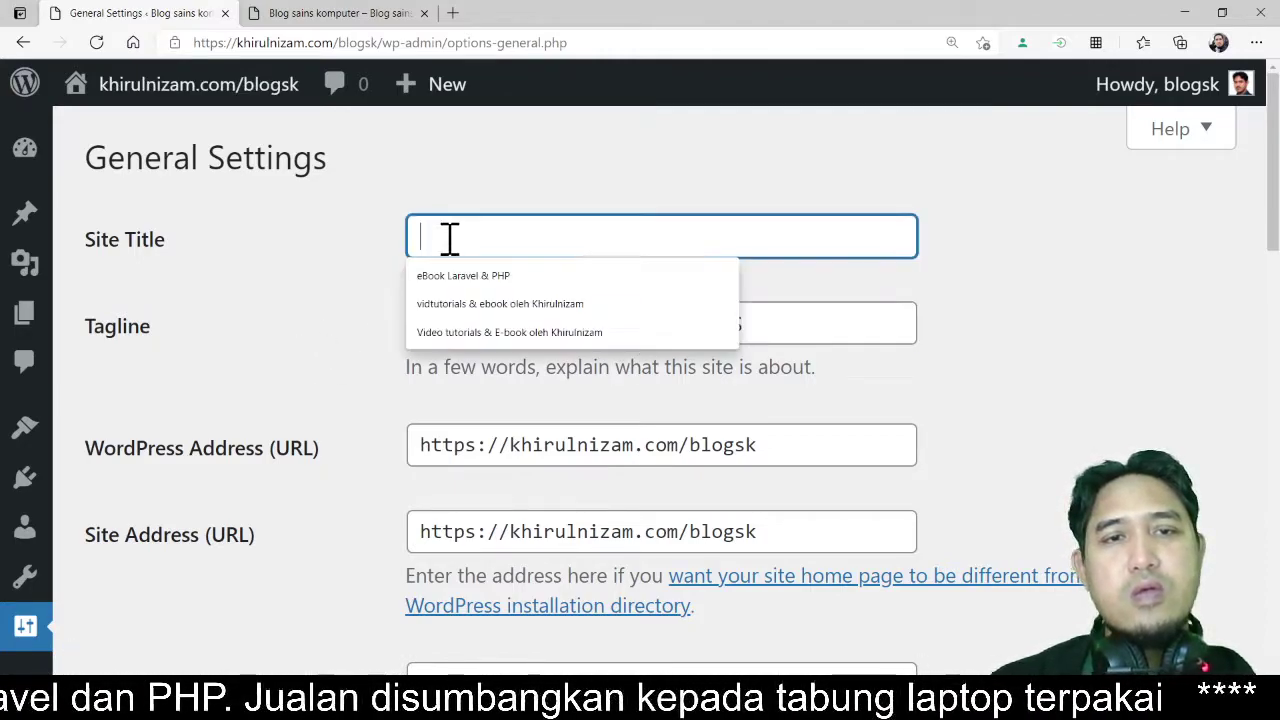
text(JSK FSTMM)
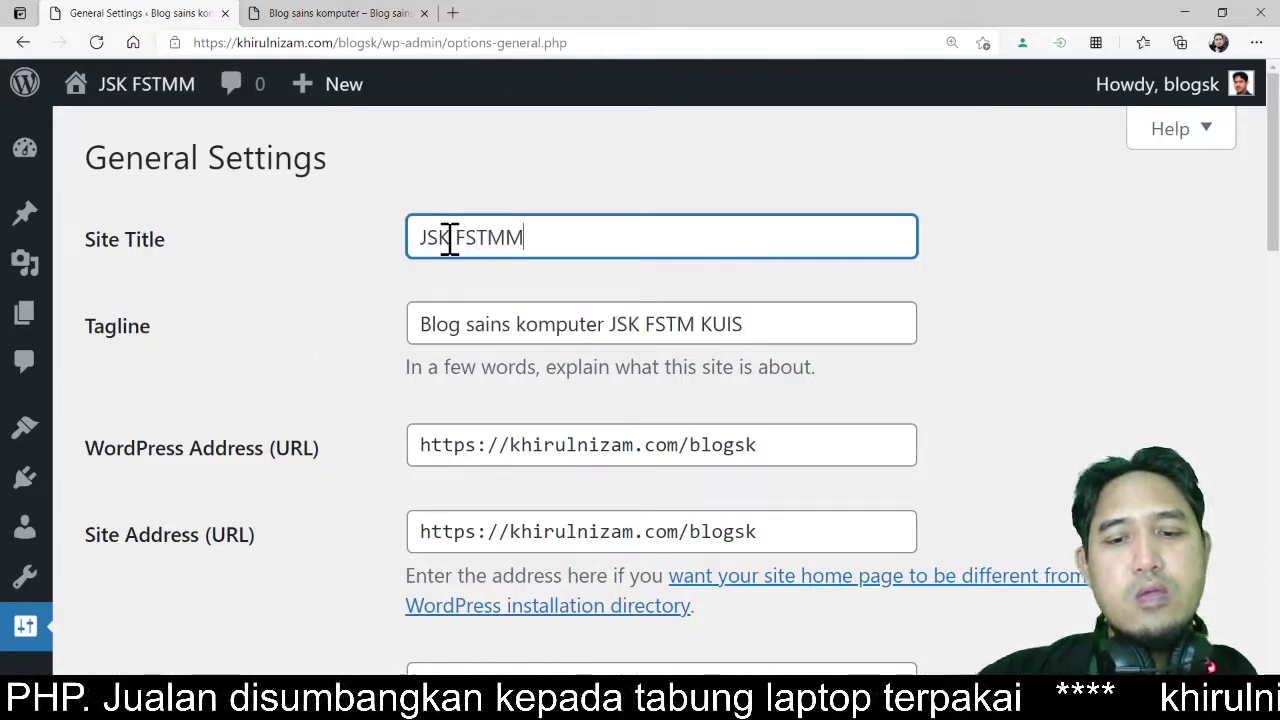
key(BackSpace)
text(KUIS)
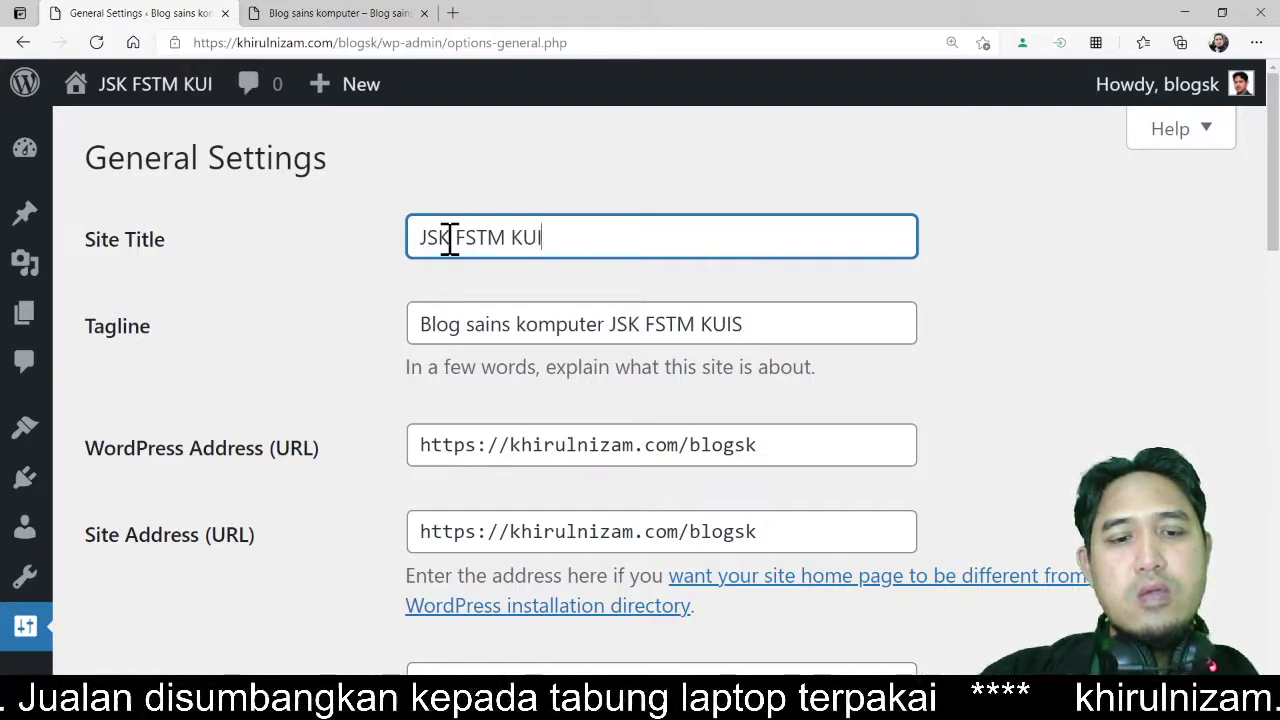
click(1070, 350)
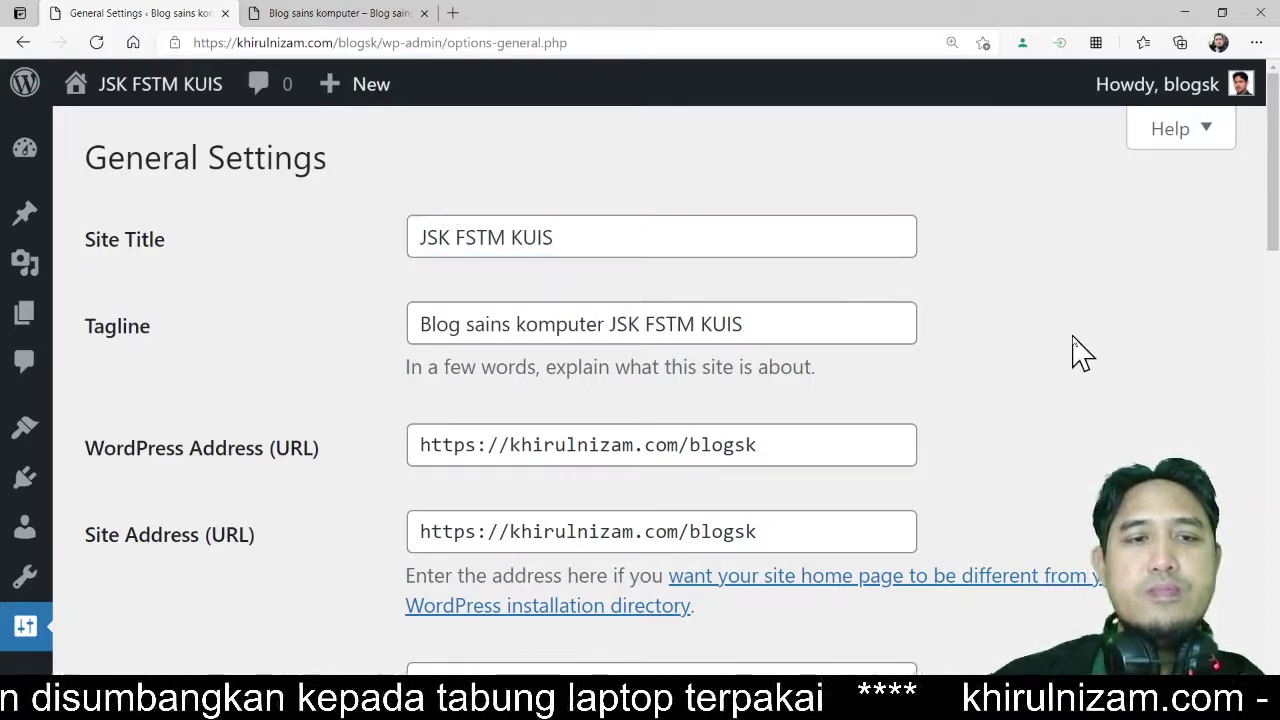
- Try the d/m/Y date format in the general settings and switch back to the F j, Y format
scroll(1078, 351, down, 1)
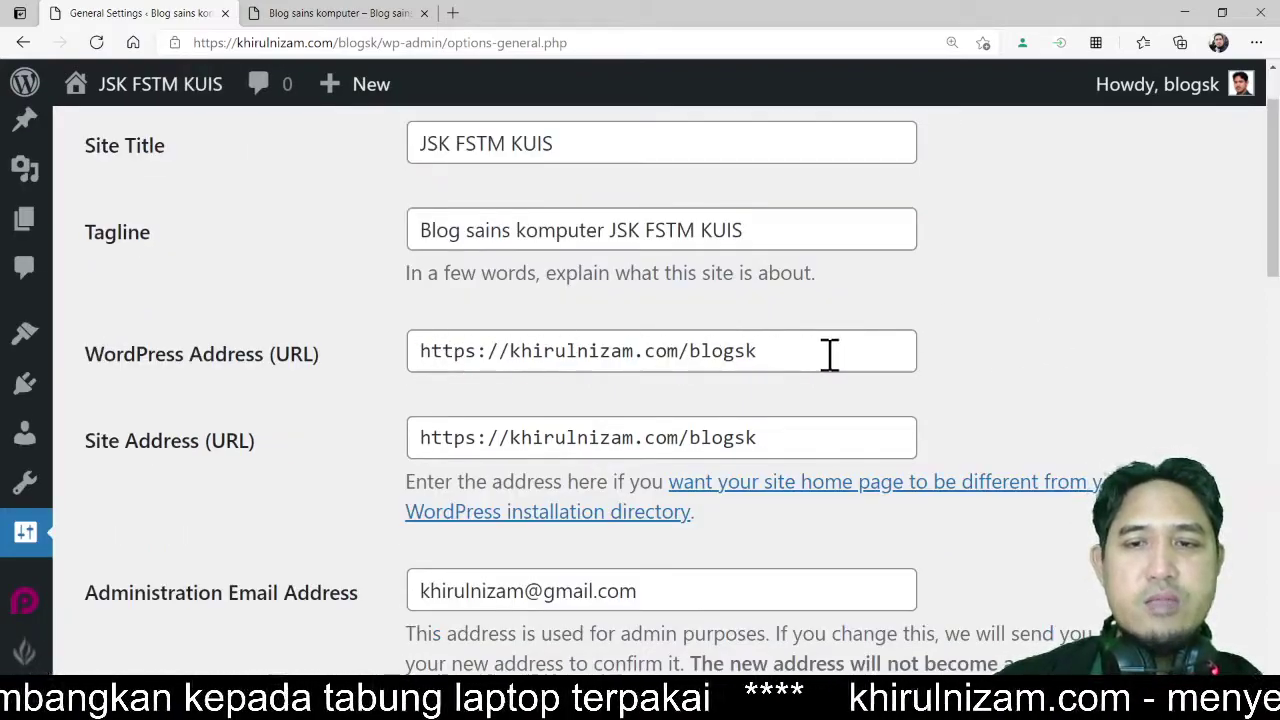
scroll(980, 366, down, 1)
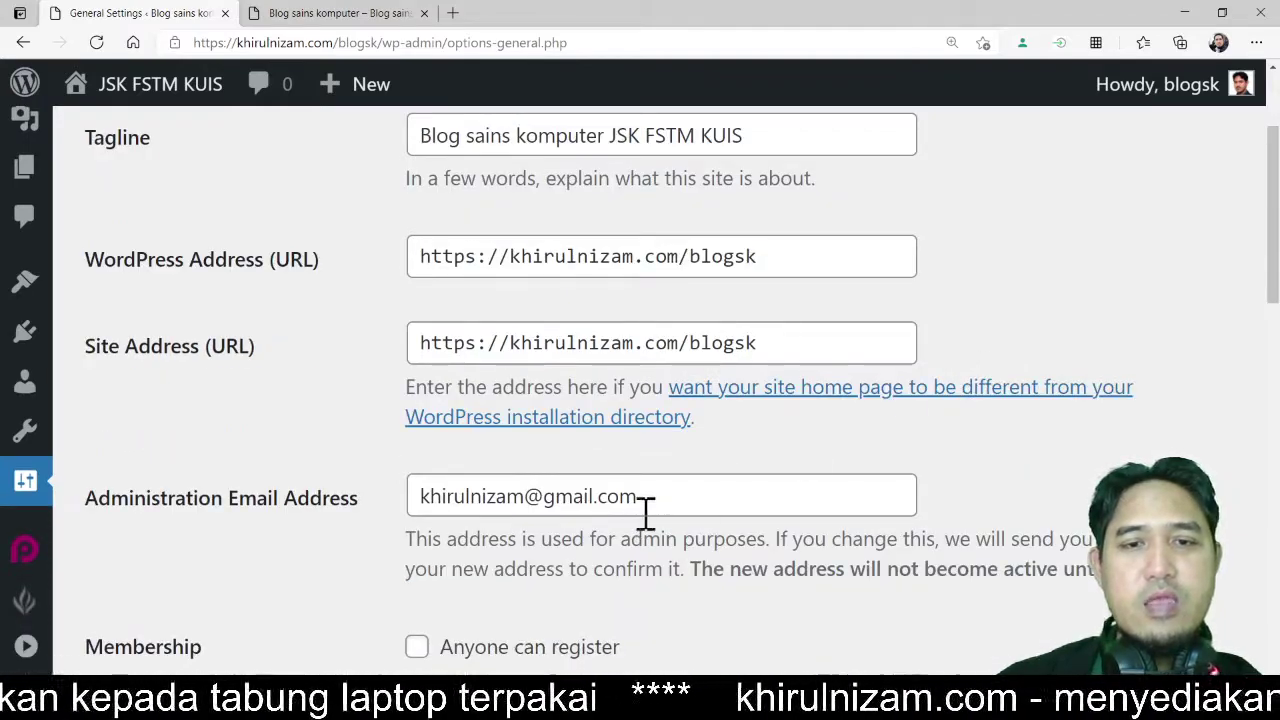
scroll(646, 514, down, 2)
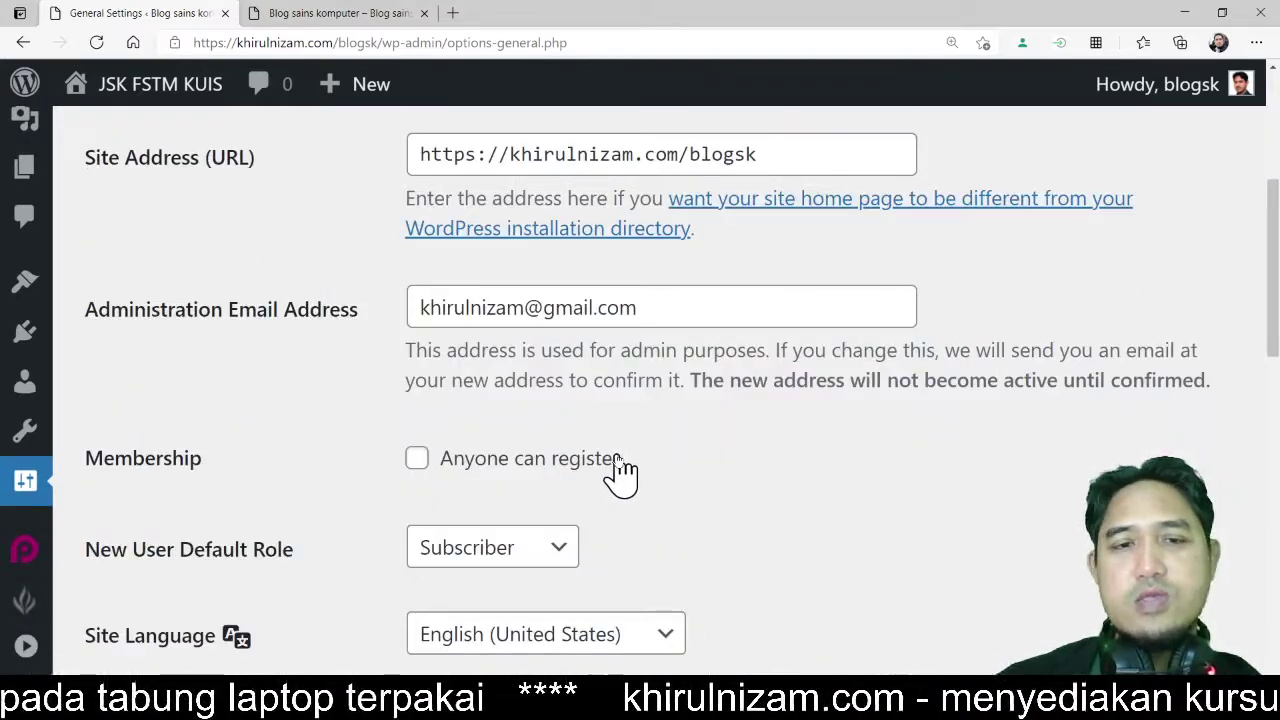
scroll(651, 471, down, 1)
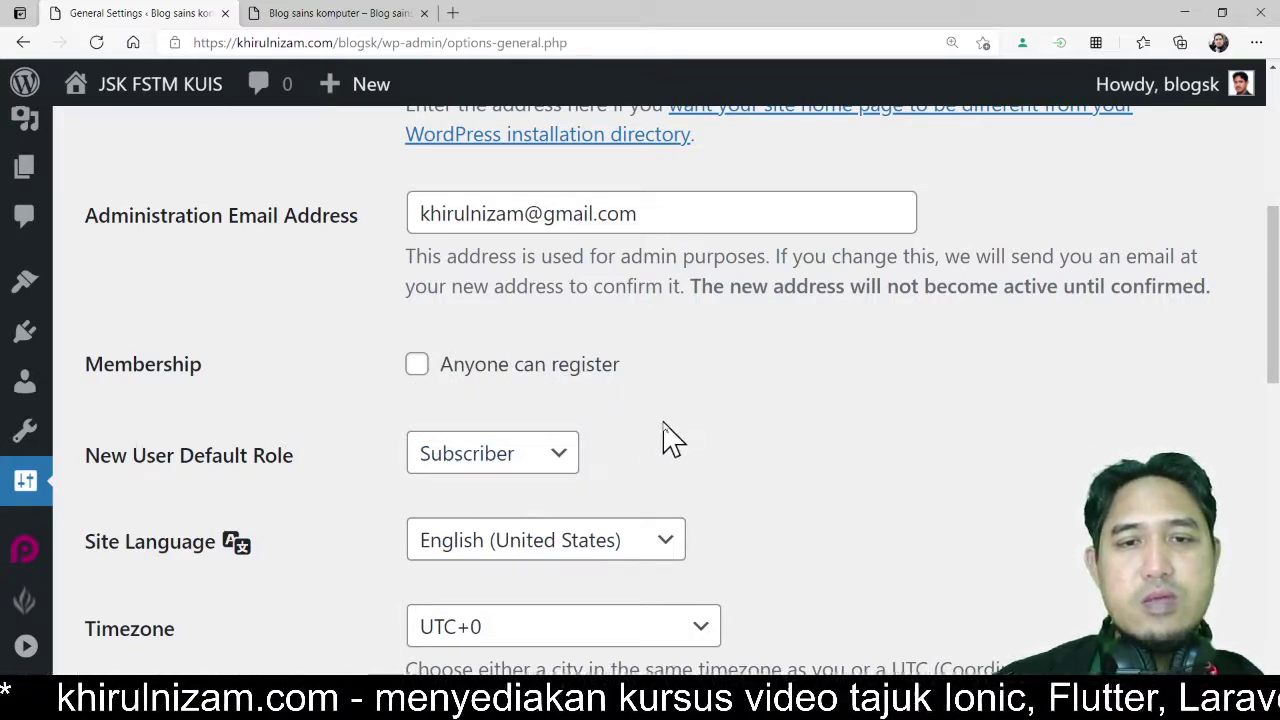
scroll(660, 435, down, 1)
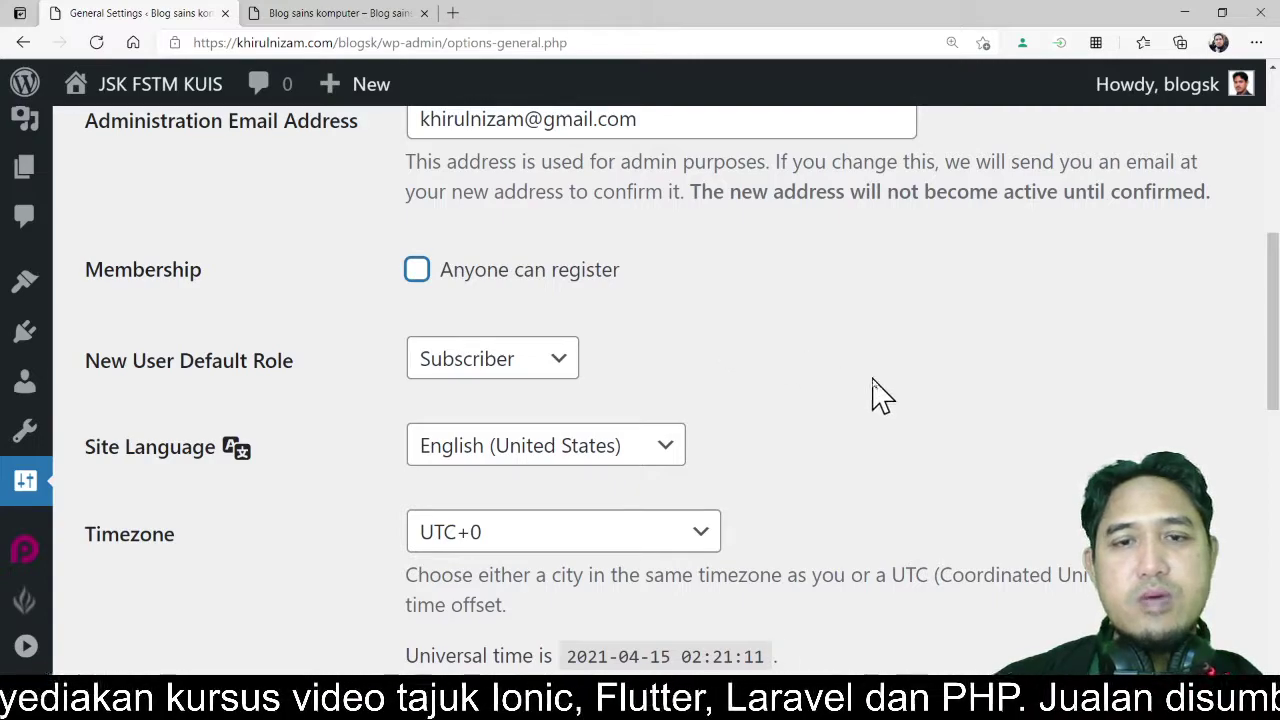
scroll(918, 400, down, 3)
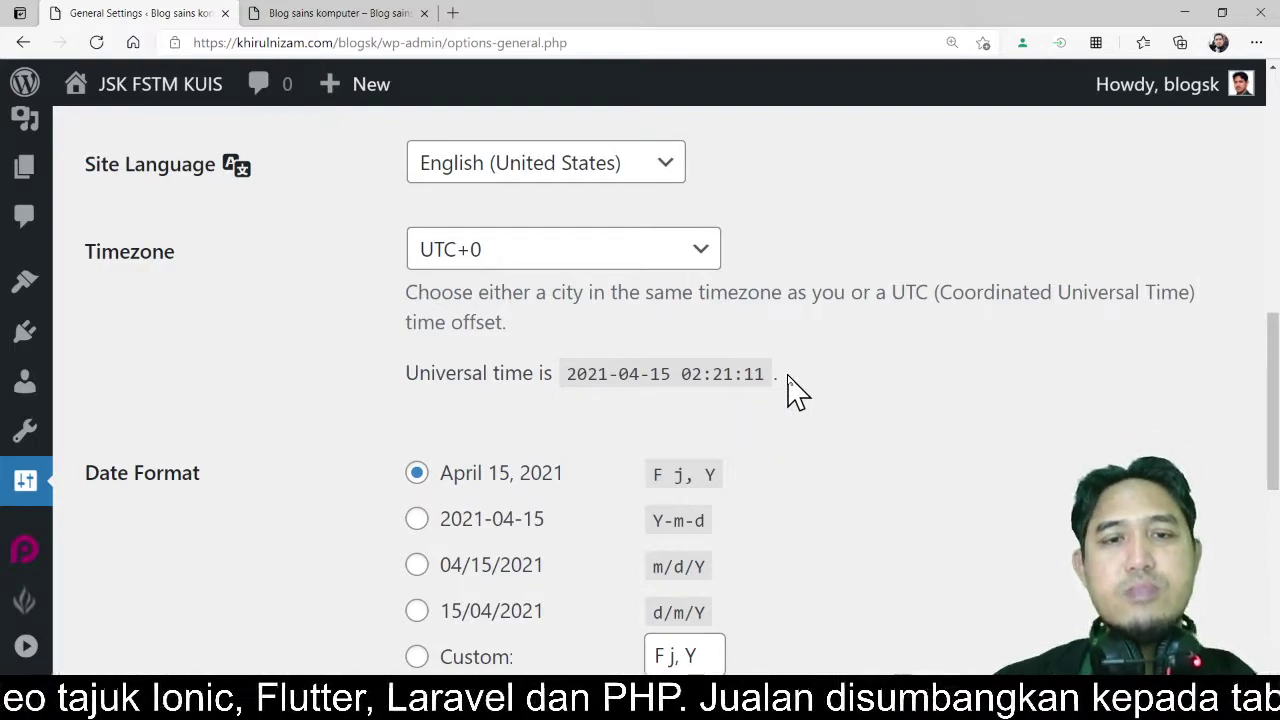
scroll(590, 450, down, 1)
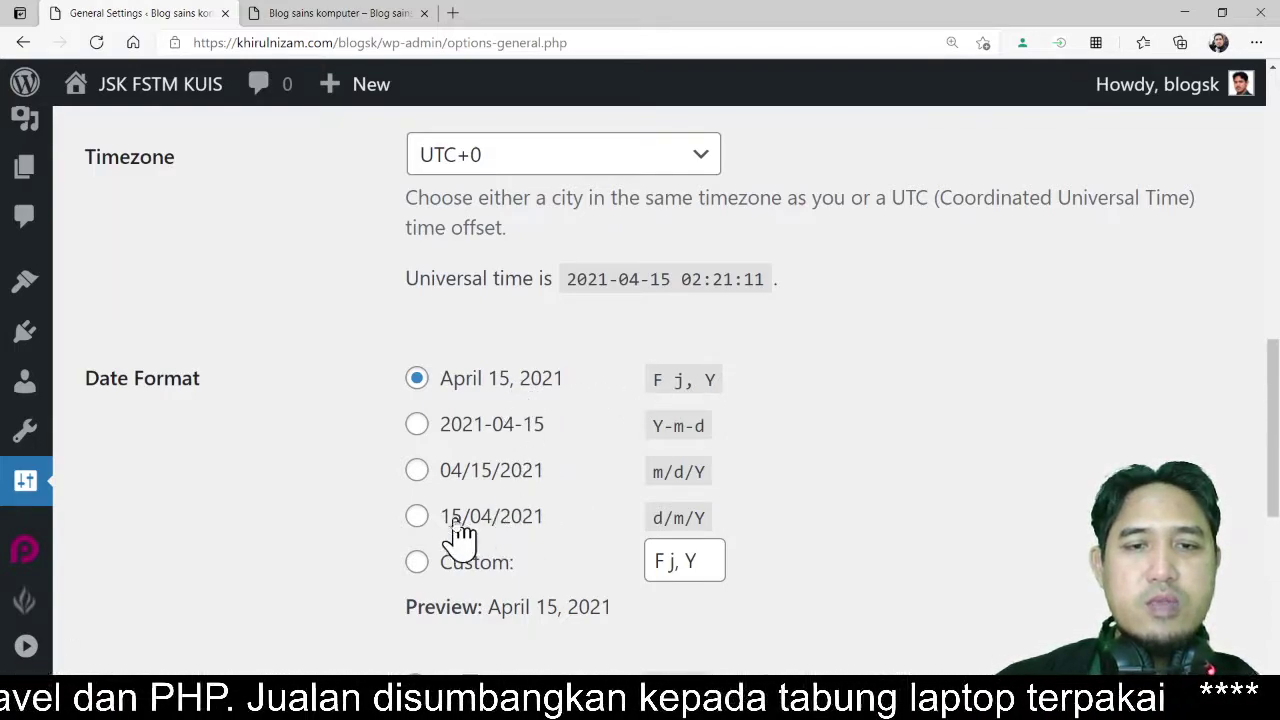
click(418, 518)
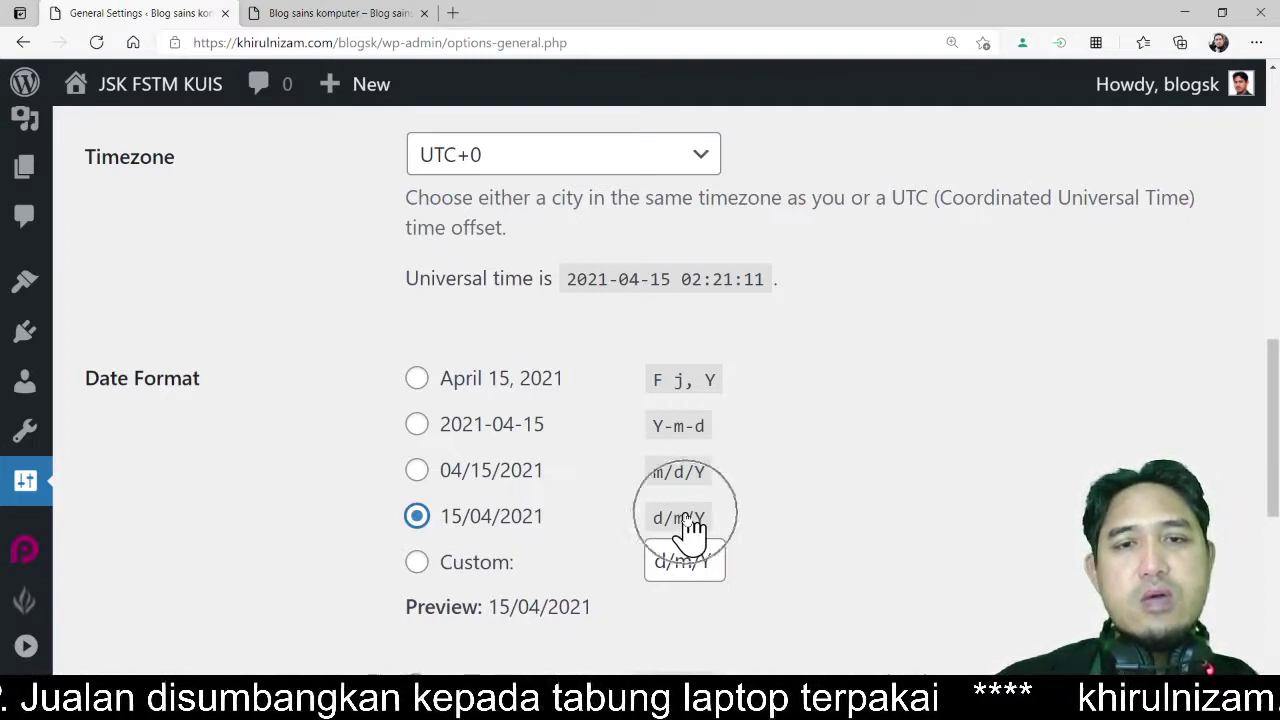
click(425, 383)
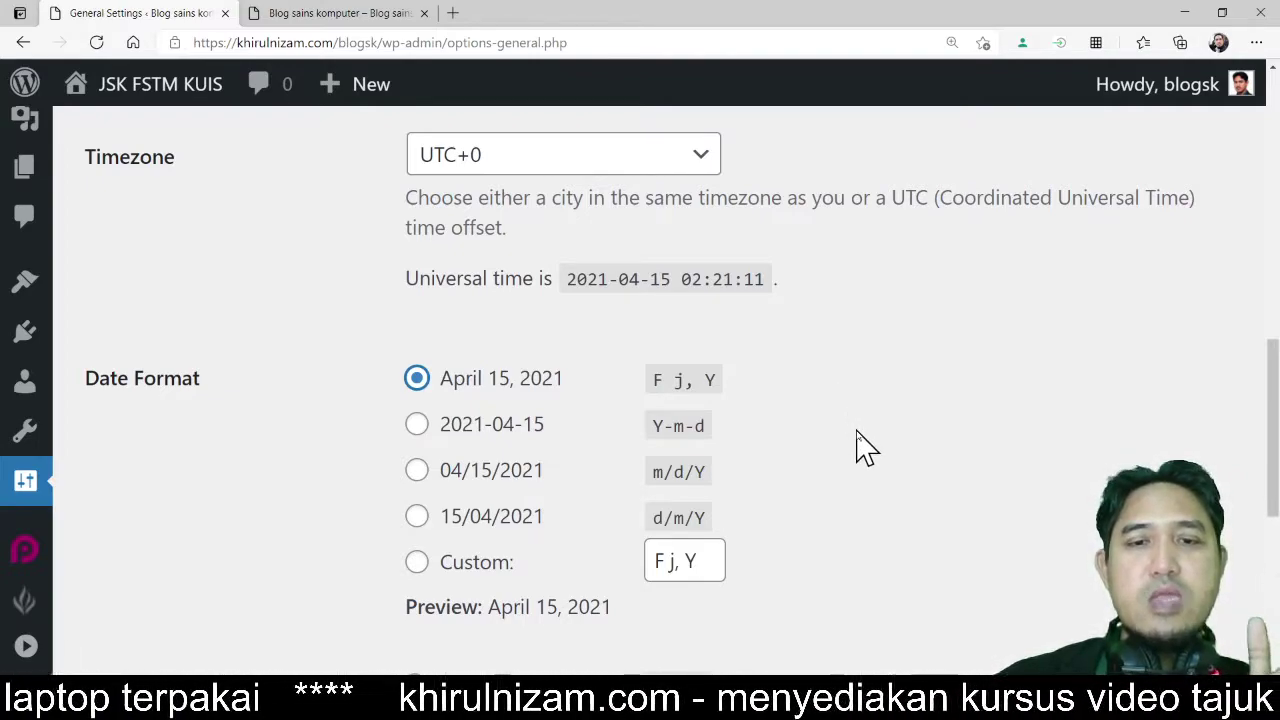
- Save the changes made to the general settings
scroll(860, 440, down, 2)
scroll(862, 445, down, 1)
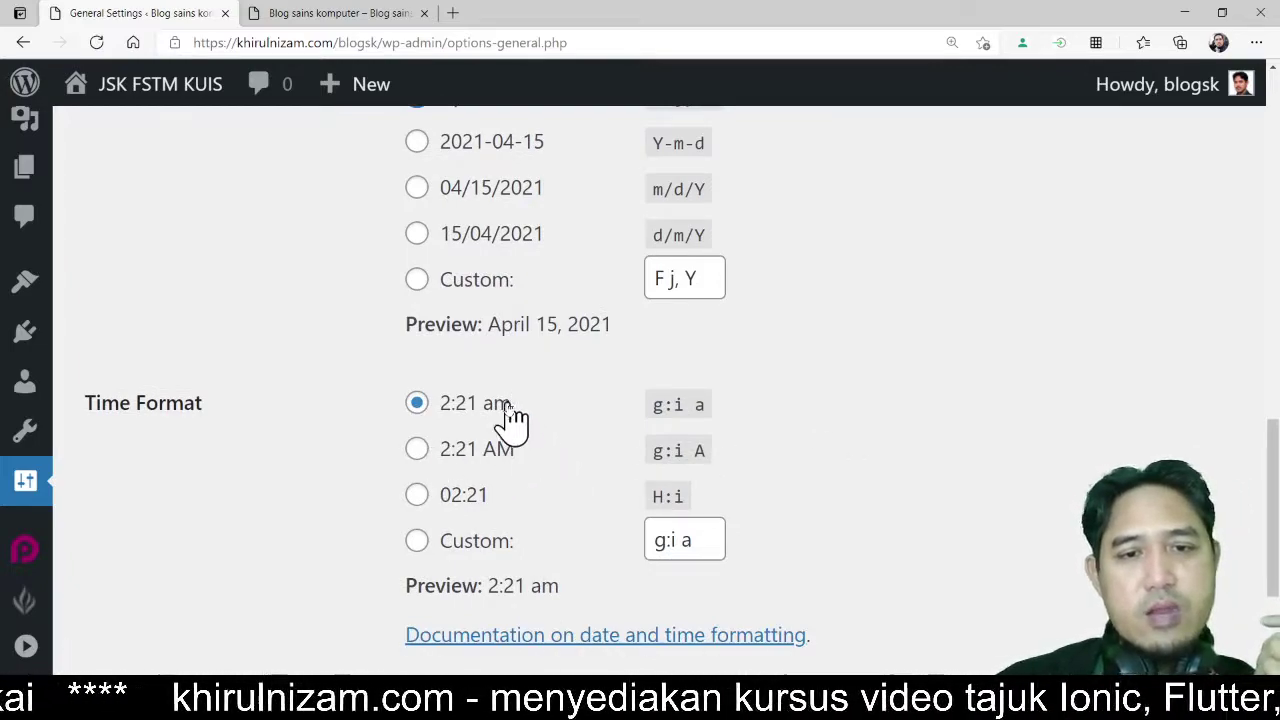
scroll(862, 515, down, 3)
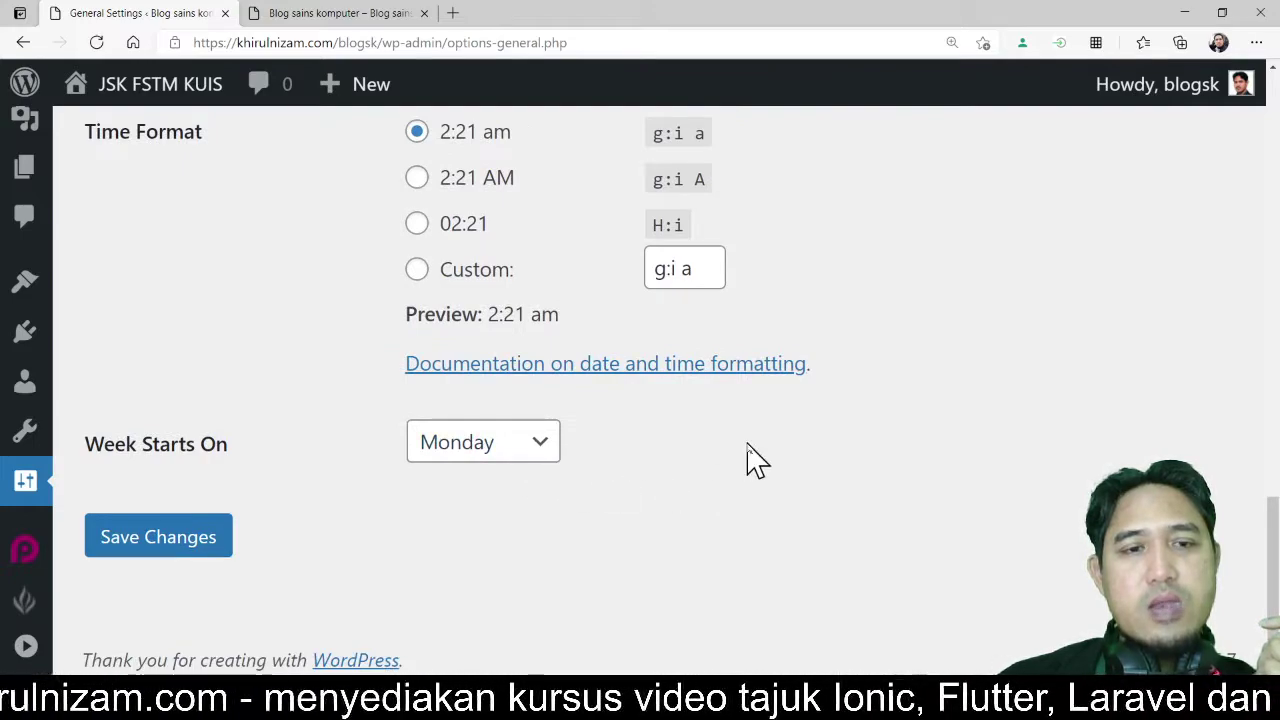
click(215, 537)
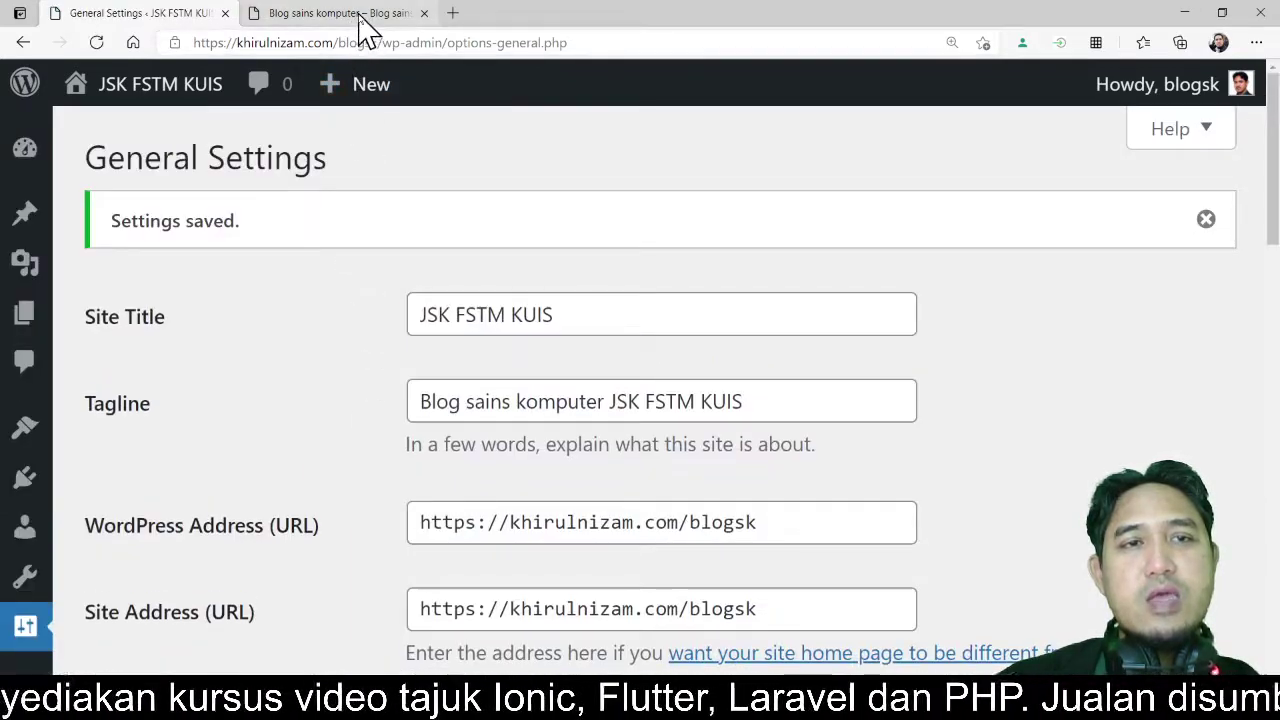
- Open the live site in a new browser tab, close the outdated site tab and switch to the new one
mouse_move(128, 100)
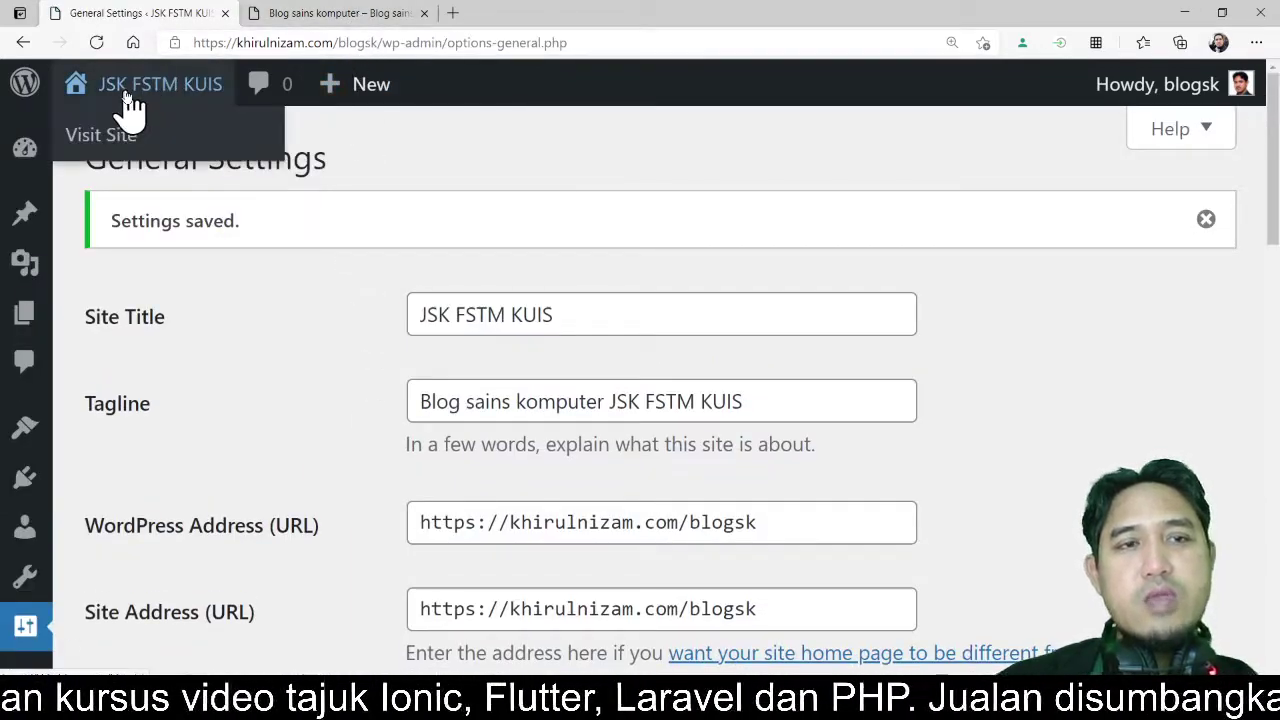
right_click(122, 142)
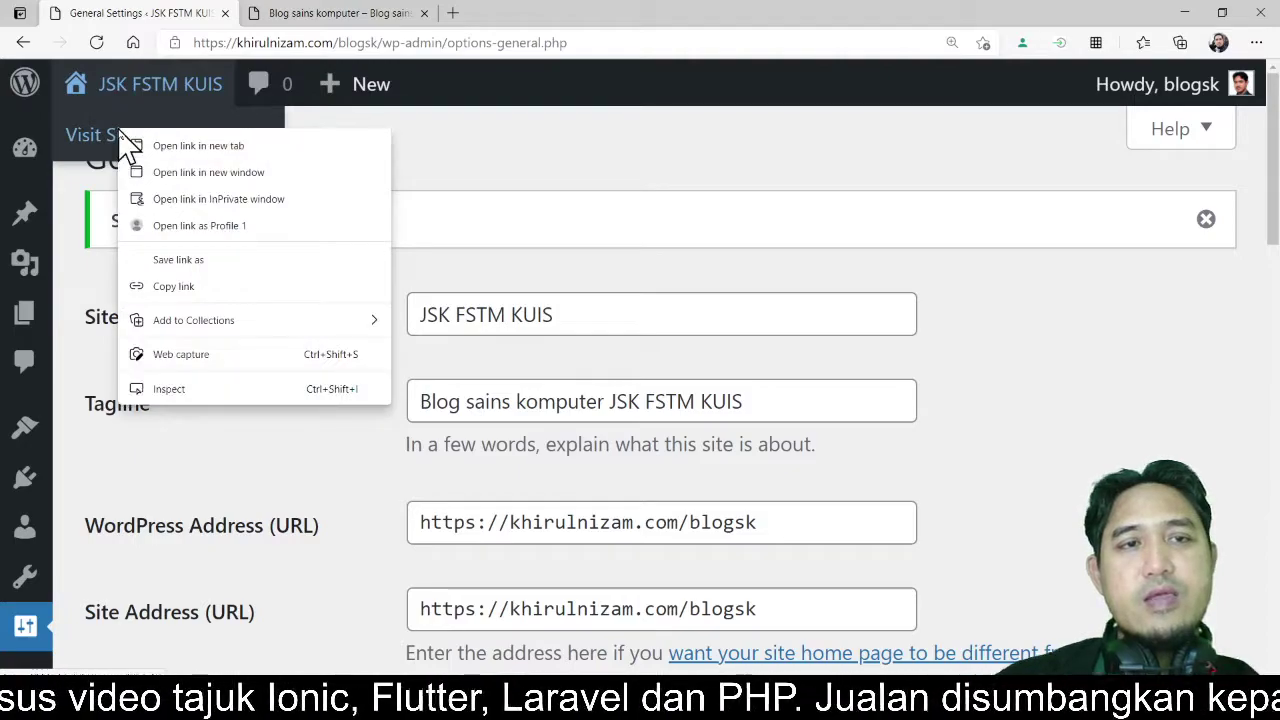
click(205, 147)
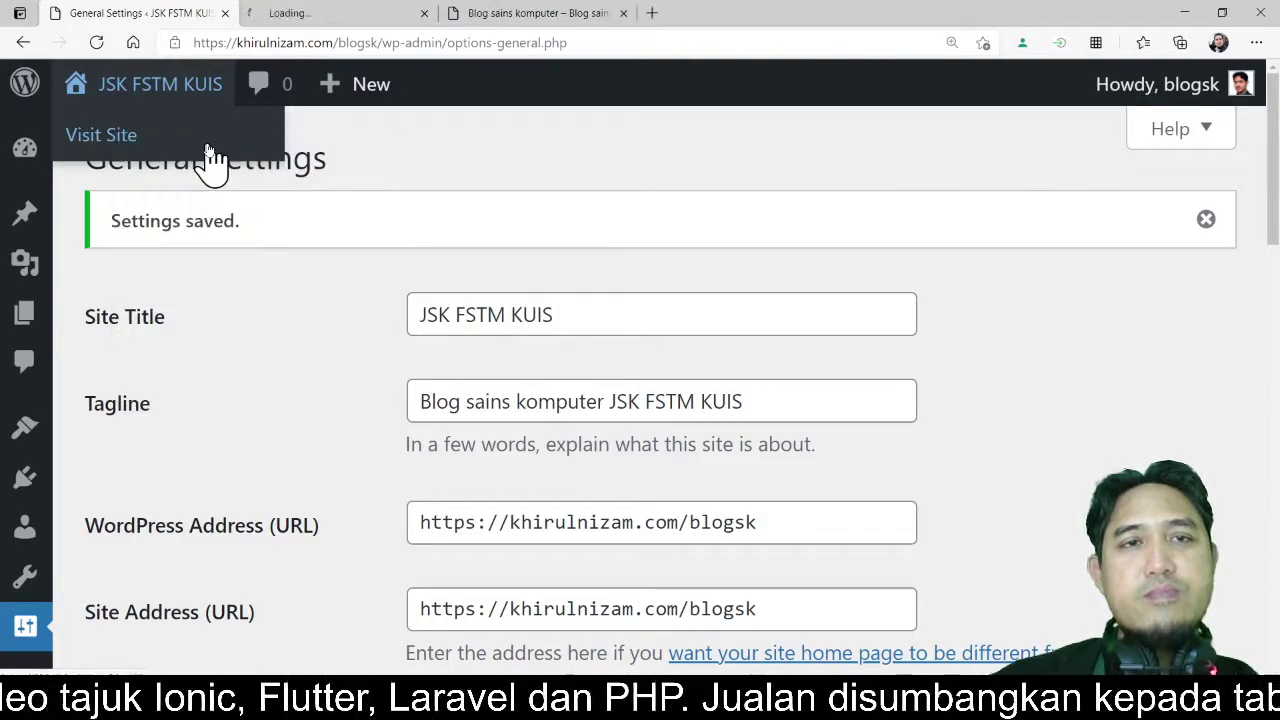
click(623, 13)
click(380, 14)
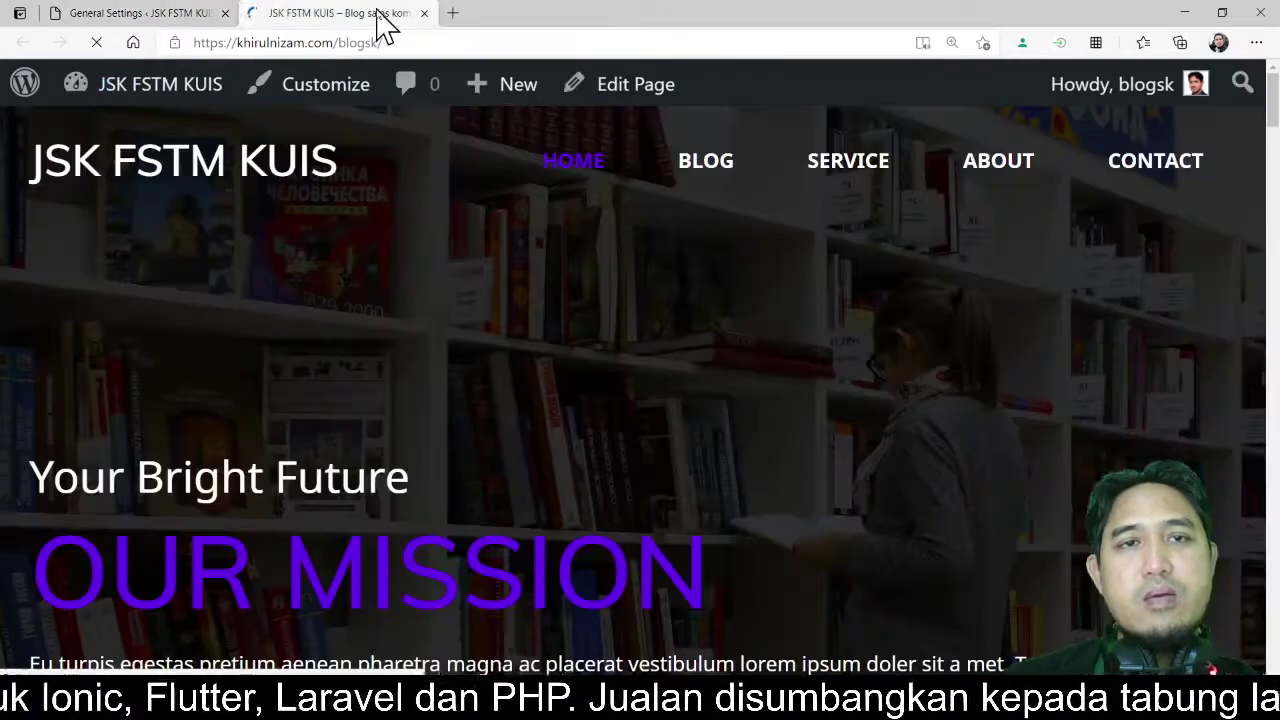
- Examine the blog's home page, checking the site title in its header and the sections below it
click(60, 168)
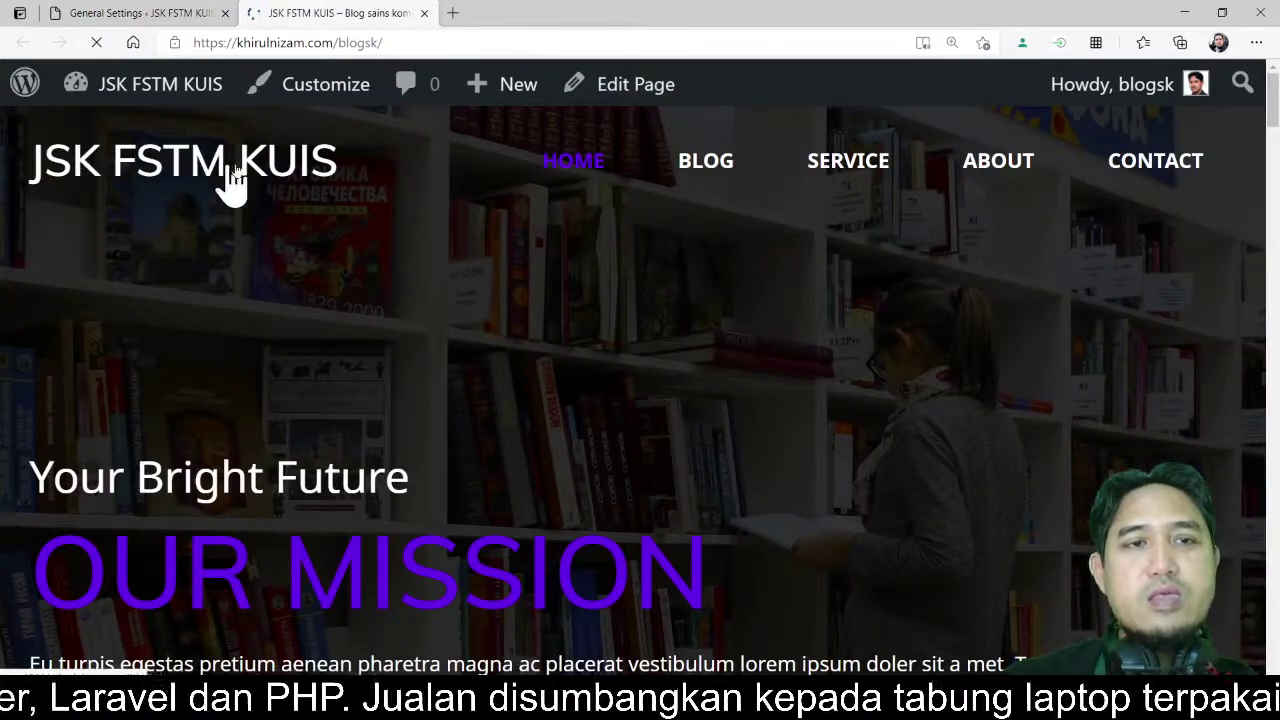
click(290, 170)
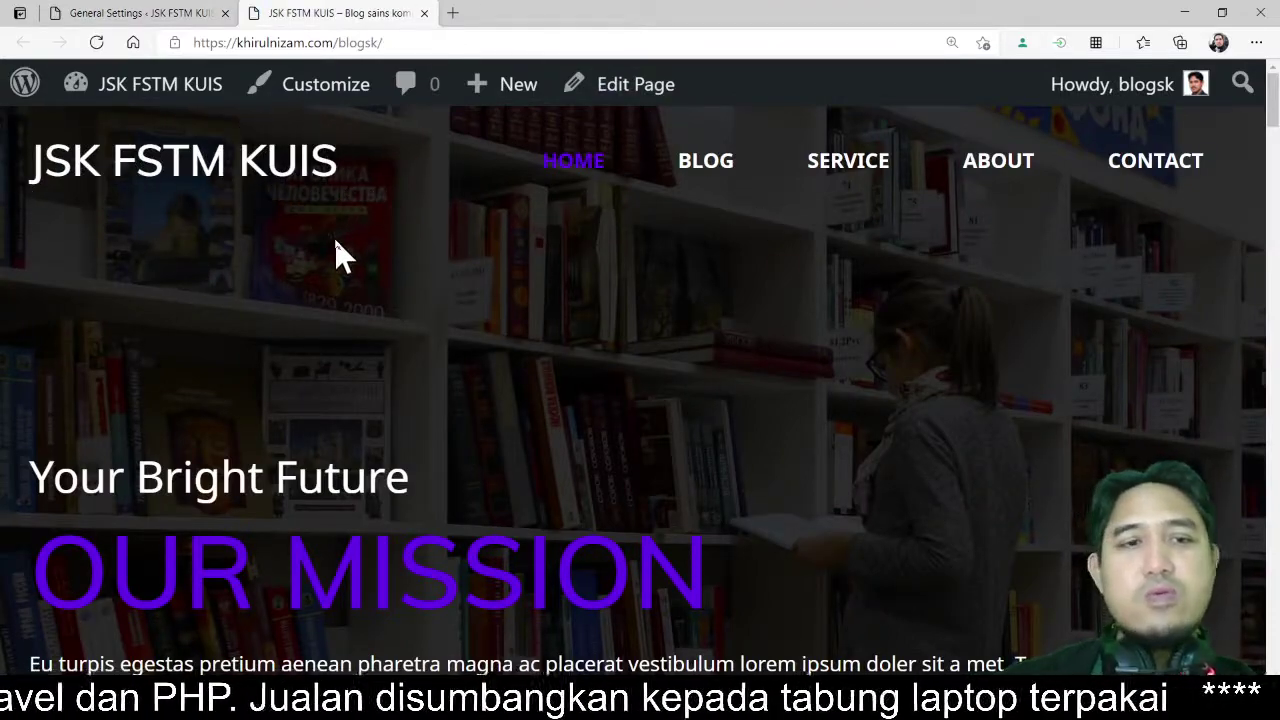
scroll(334, 238, down, 5)
scroll(334, 237, up, 5)
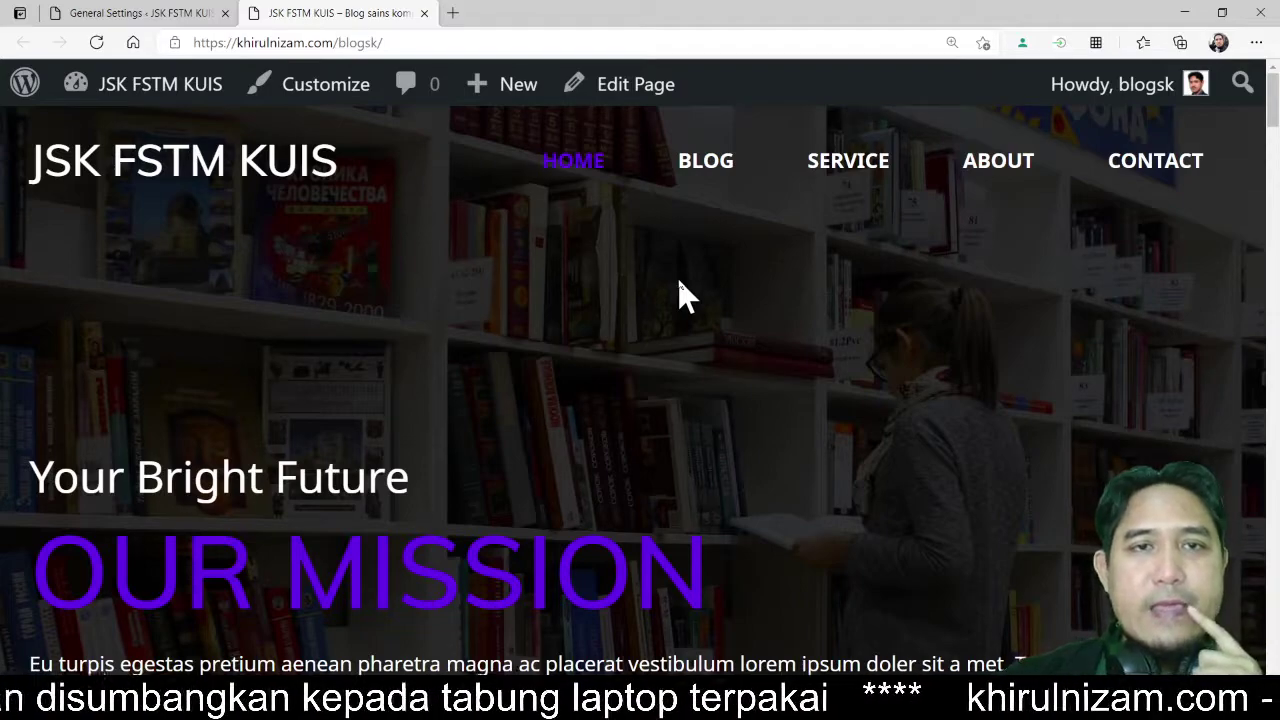
scroll(658, 322, down, 3)
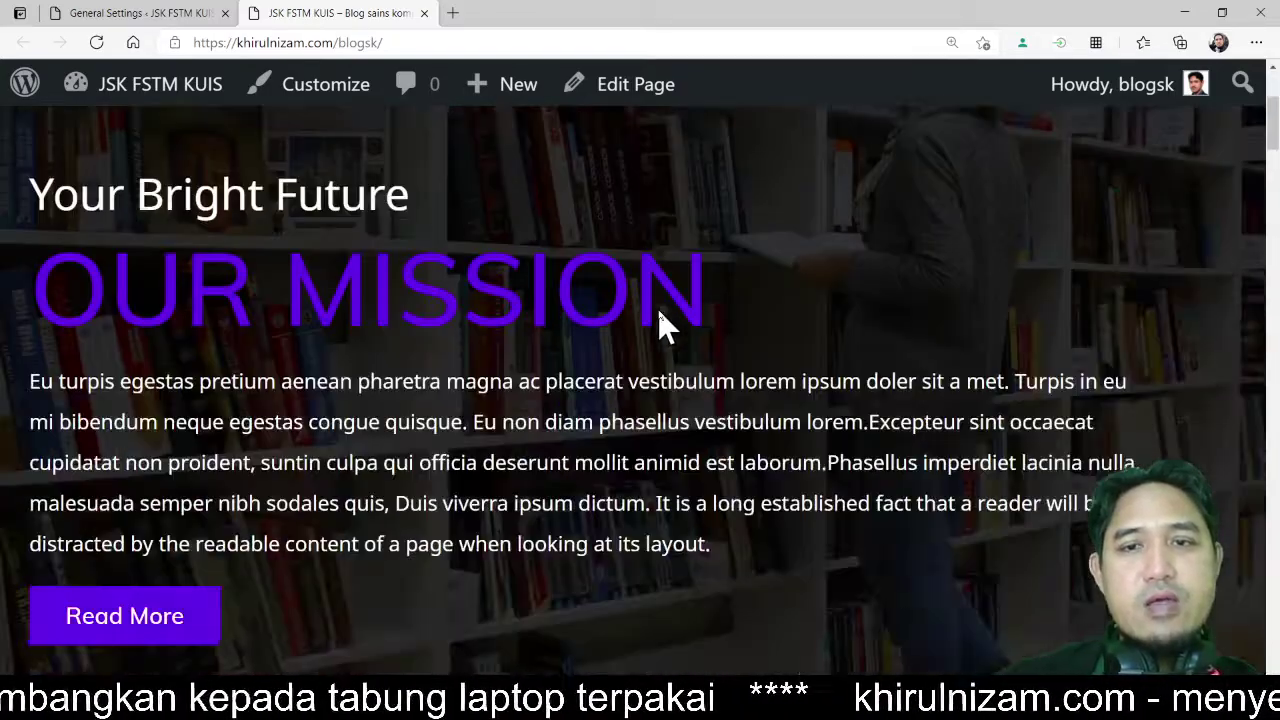
scroll(664, 325, down, 2)
scroll(659, 310, up, 4)
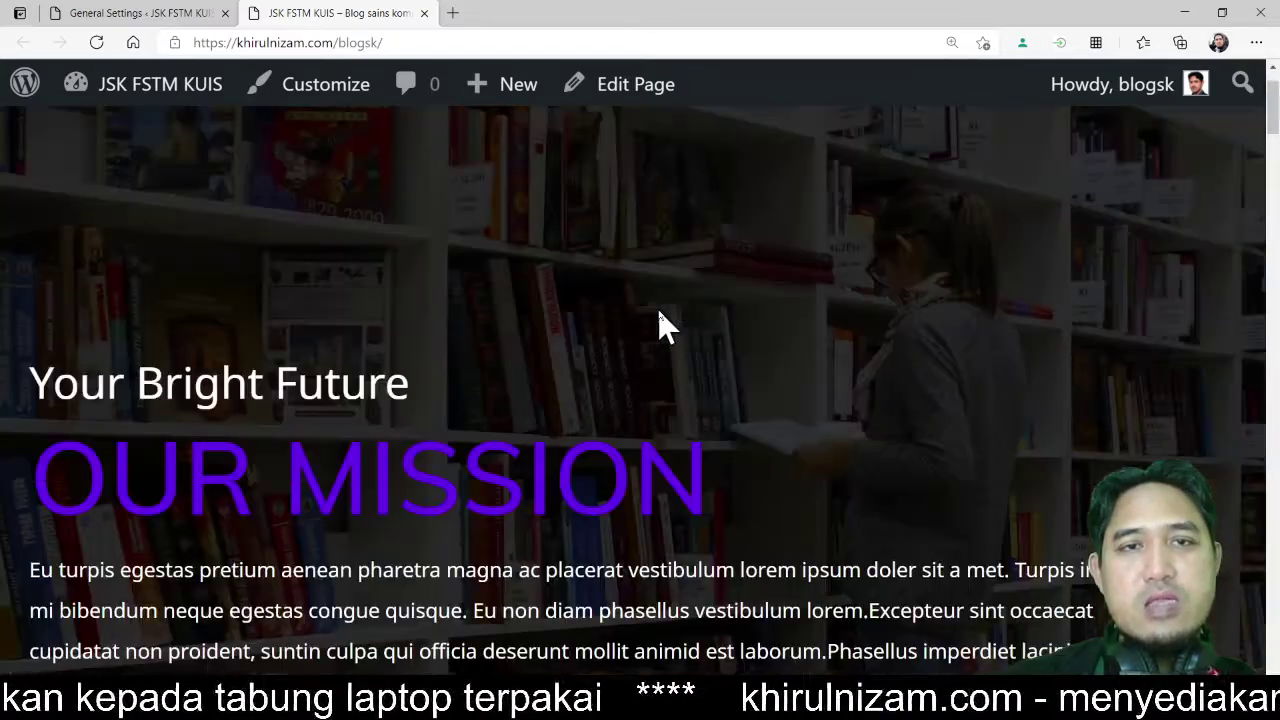
scroll(658, 322, up, 1)
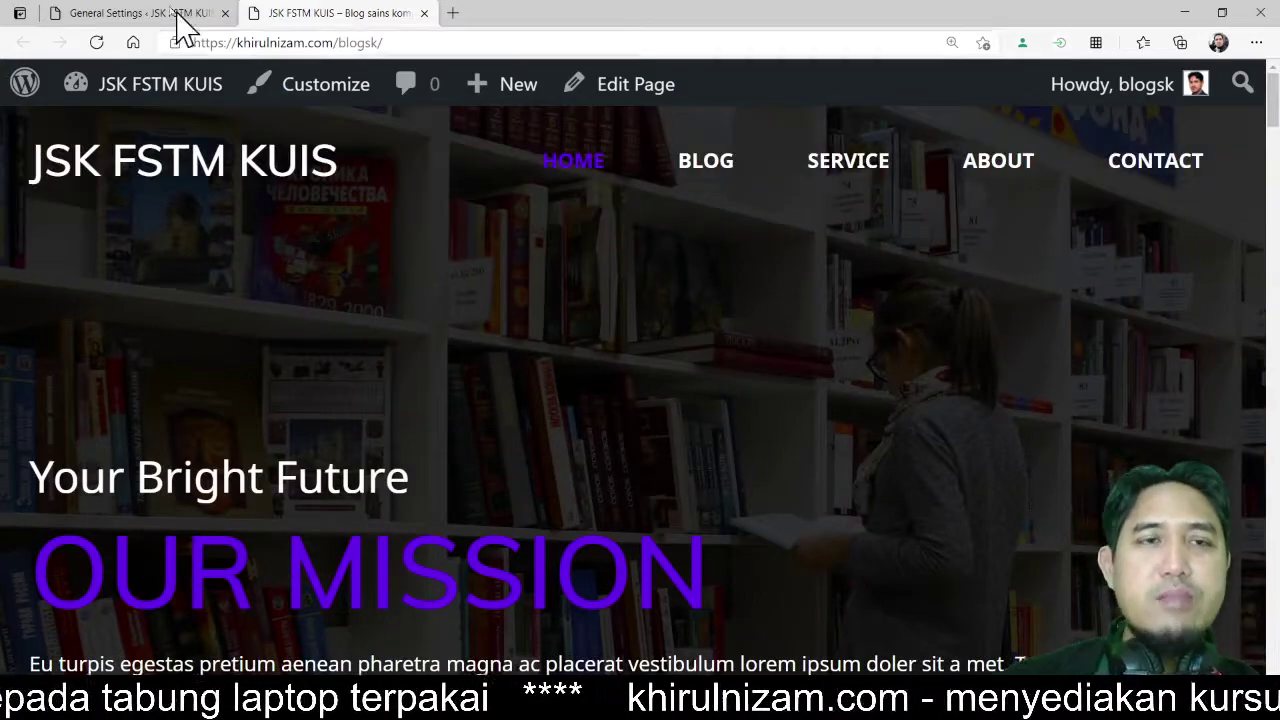
- Return to the WordPress admin, reduce the page zoom to 150% and open the Writing Settings page
click(137, 14)
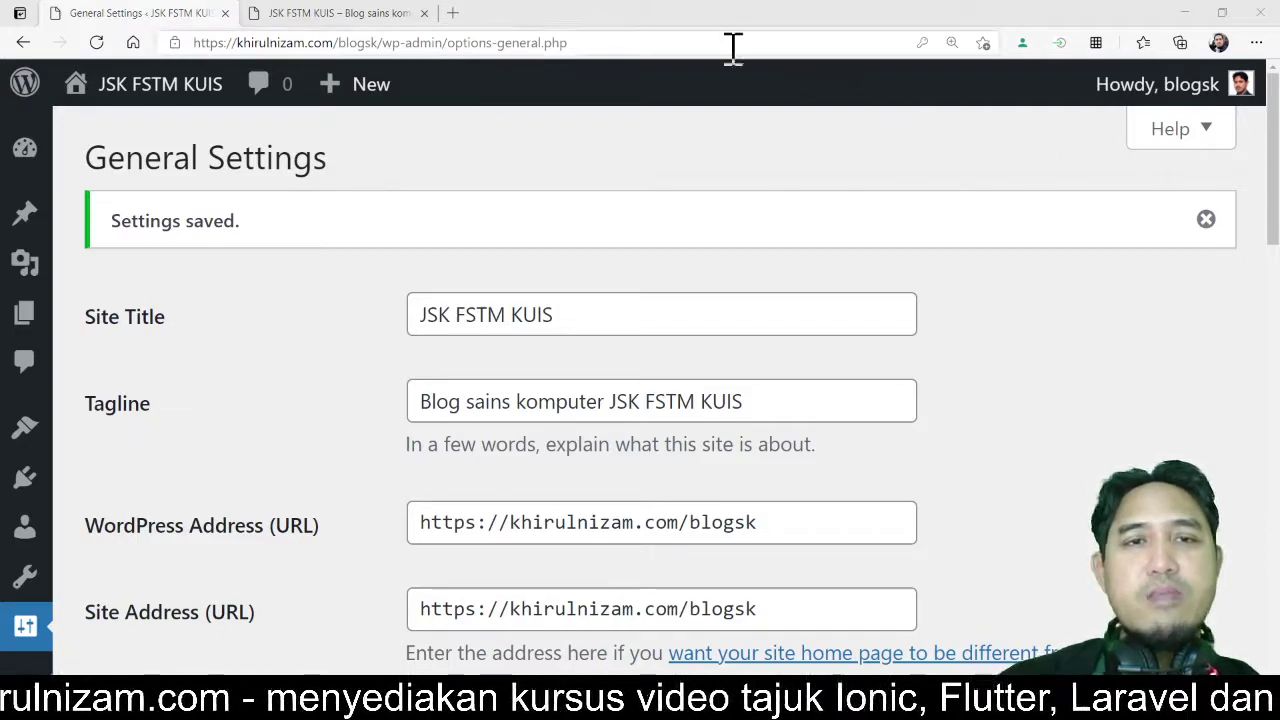
click(347, 15)
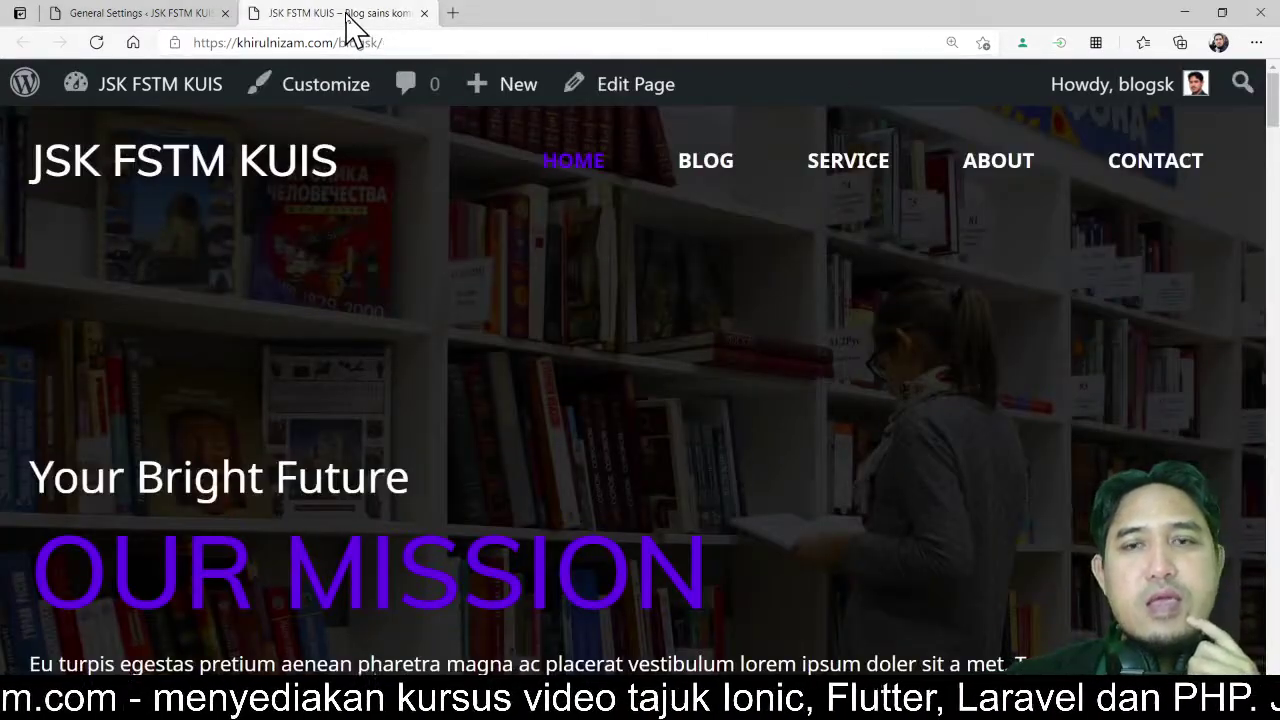
click(208, 22)
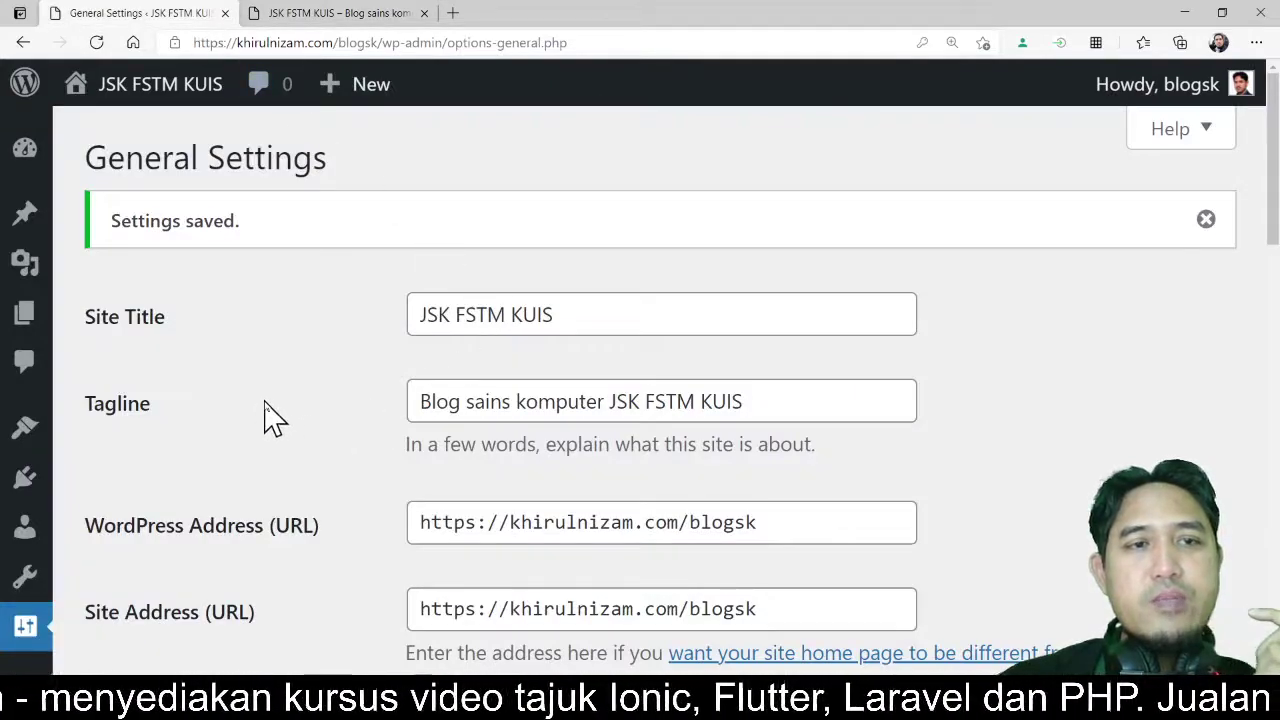
key(ctrl+0)
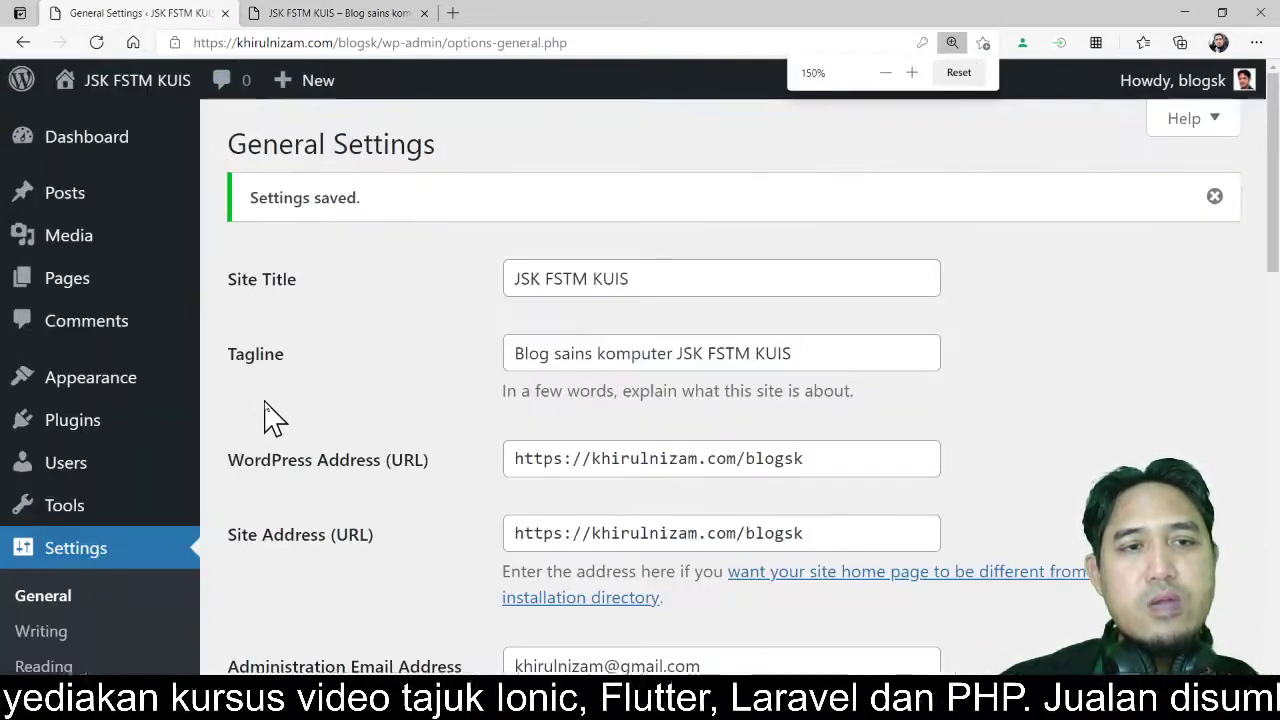
mouse_move(160, 425)
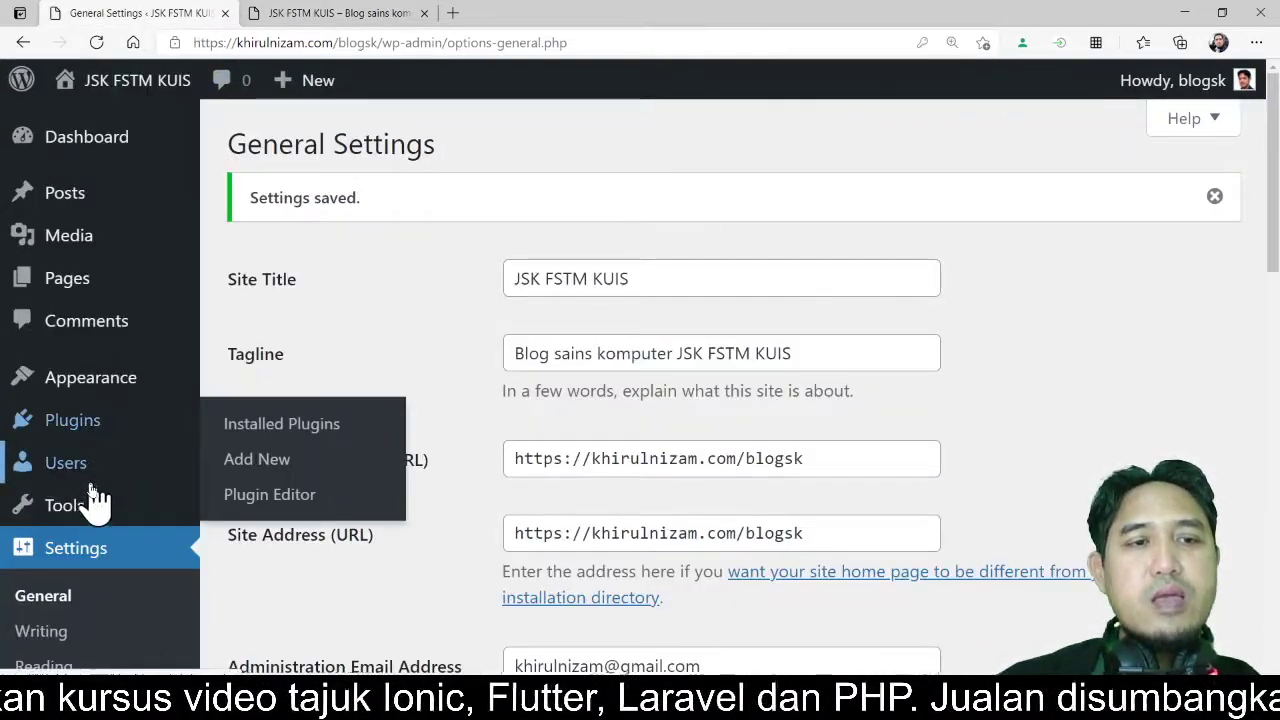
scroll(112, 573, down, 2)
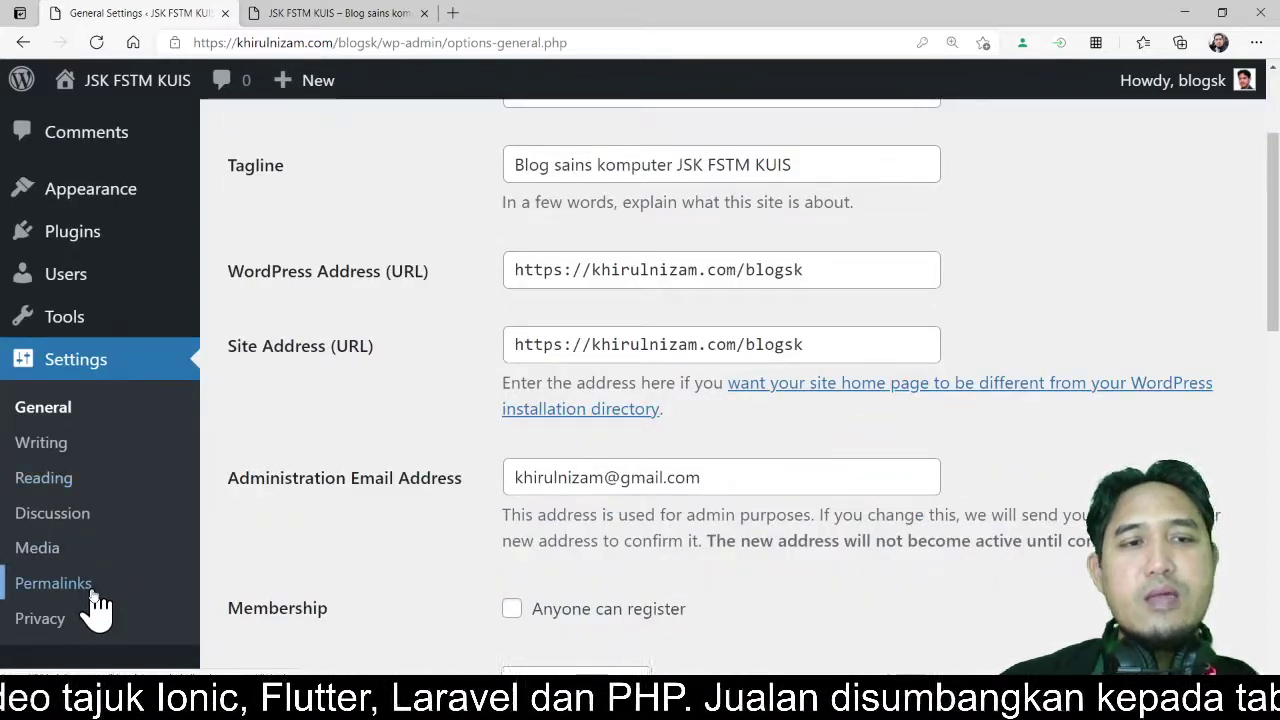
click(66, 450)
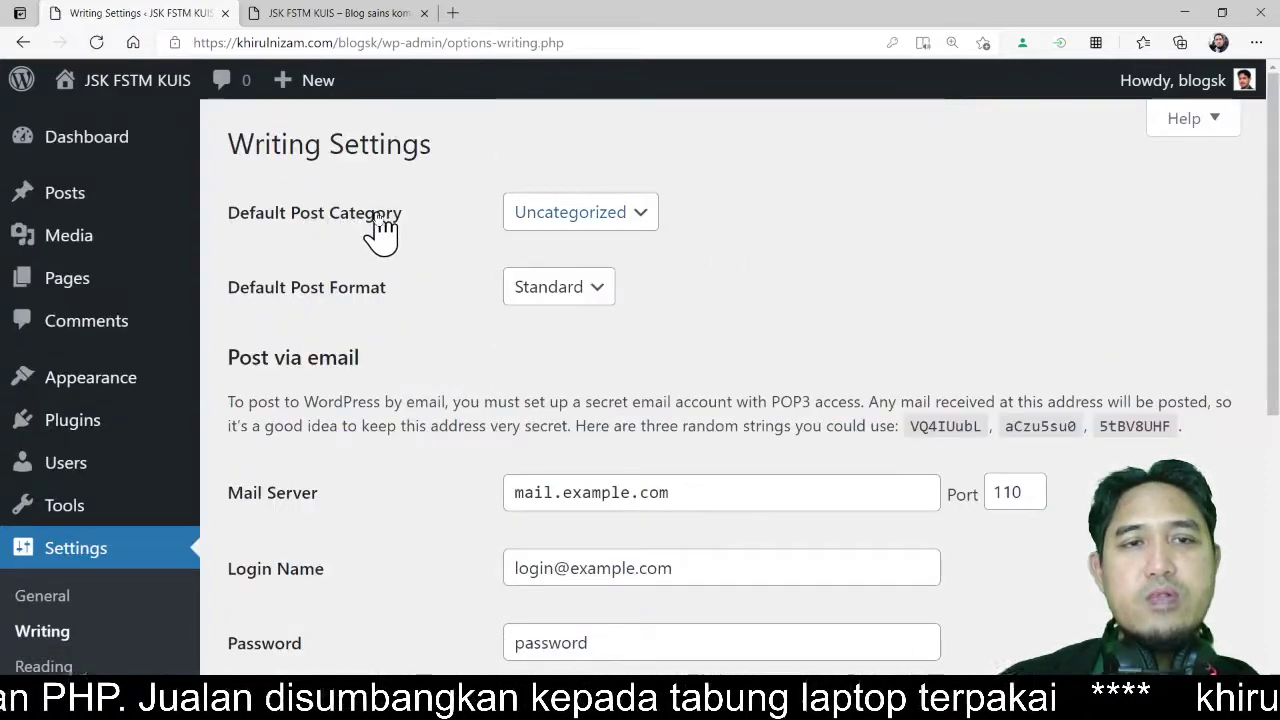
- Review the available default post categories and post formats, and the Post via email settings, without changing any of them
click(600, 220)
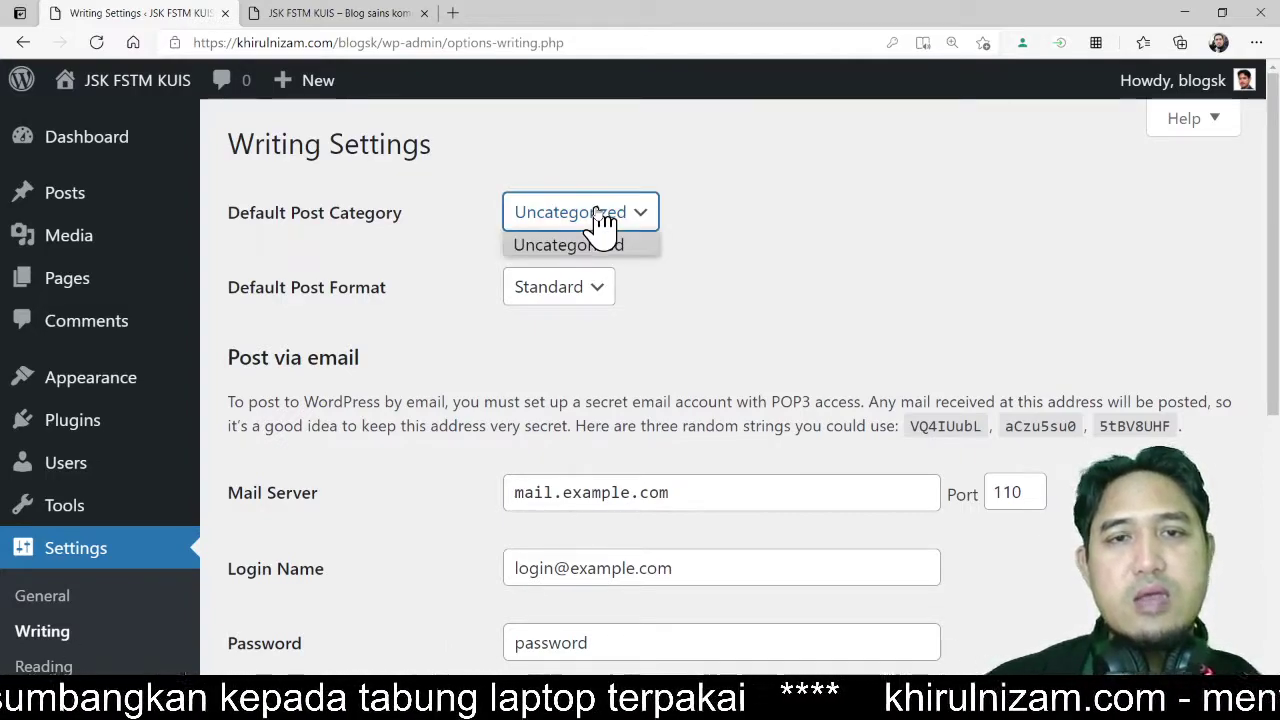
click(789, 226)
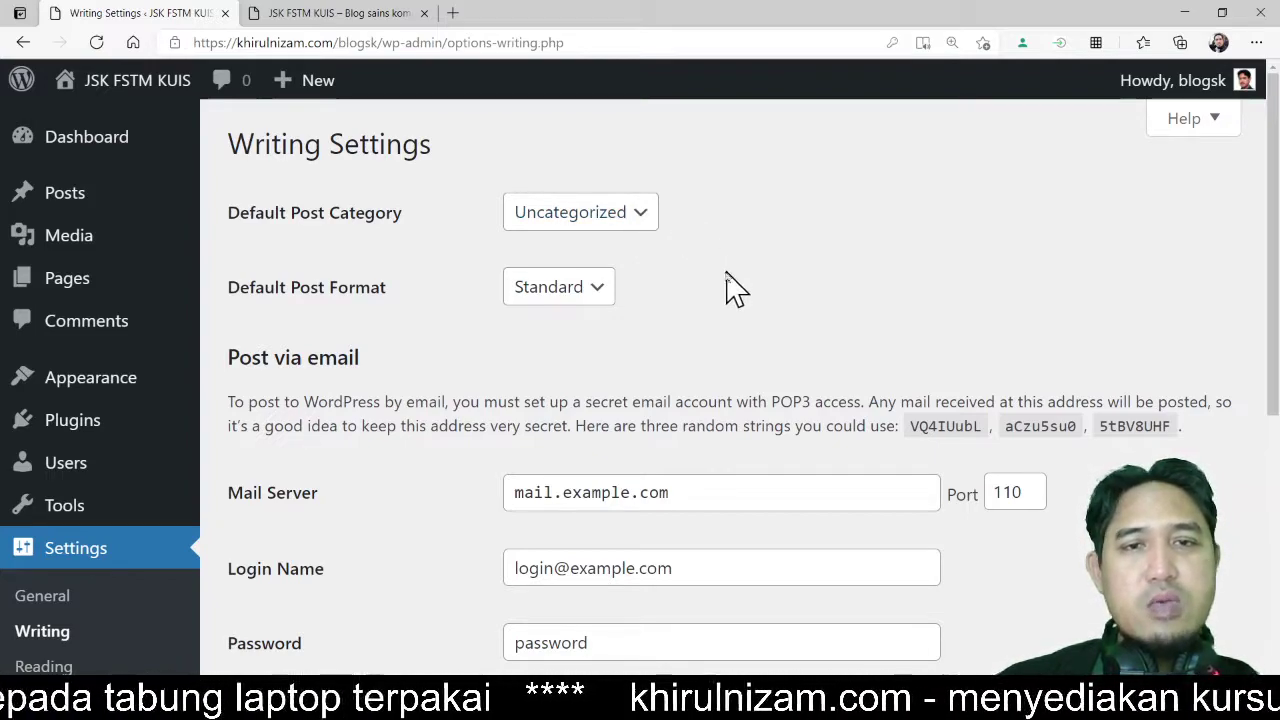
click(640, 222)
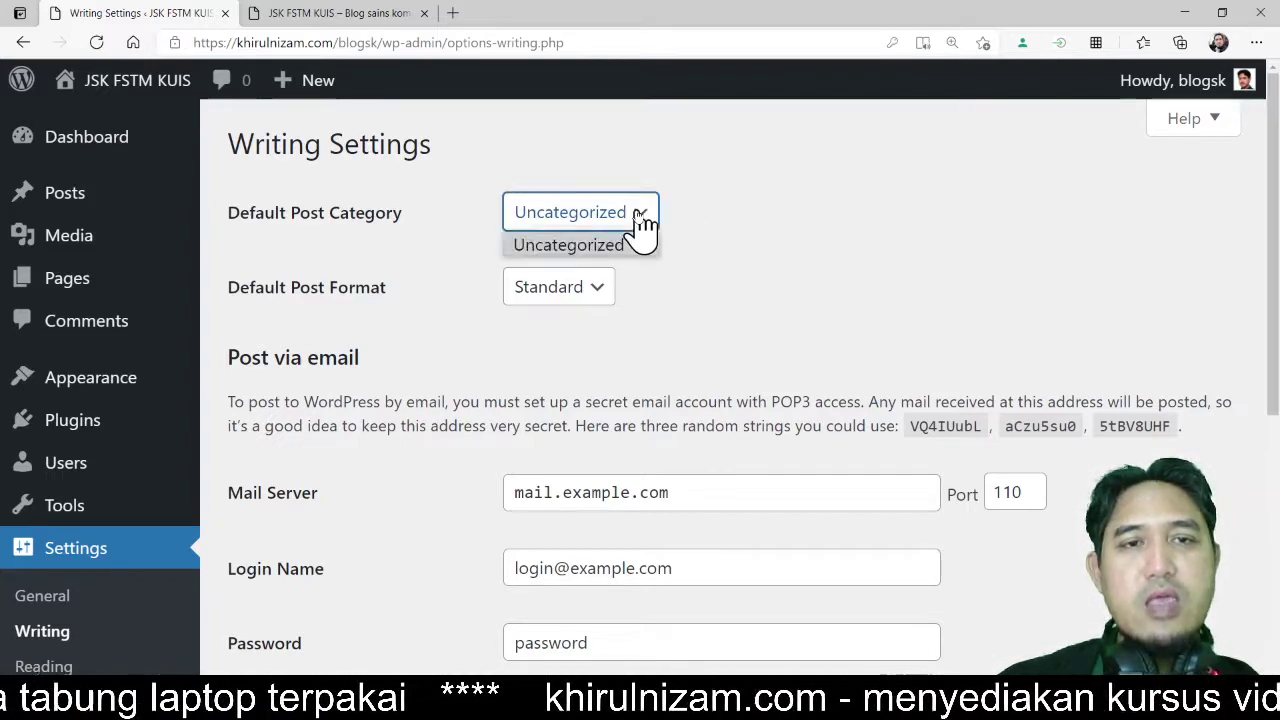
click(766, 220)
click(591, 299)
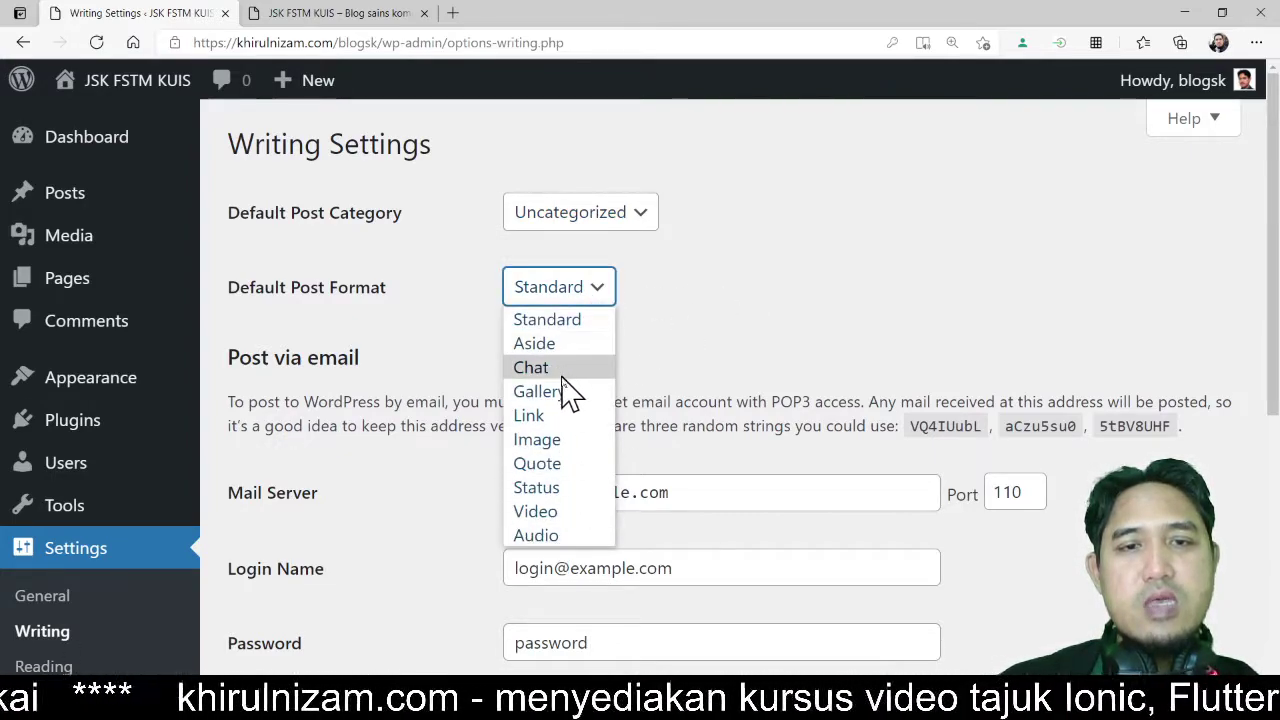
click(771, 266)
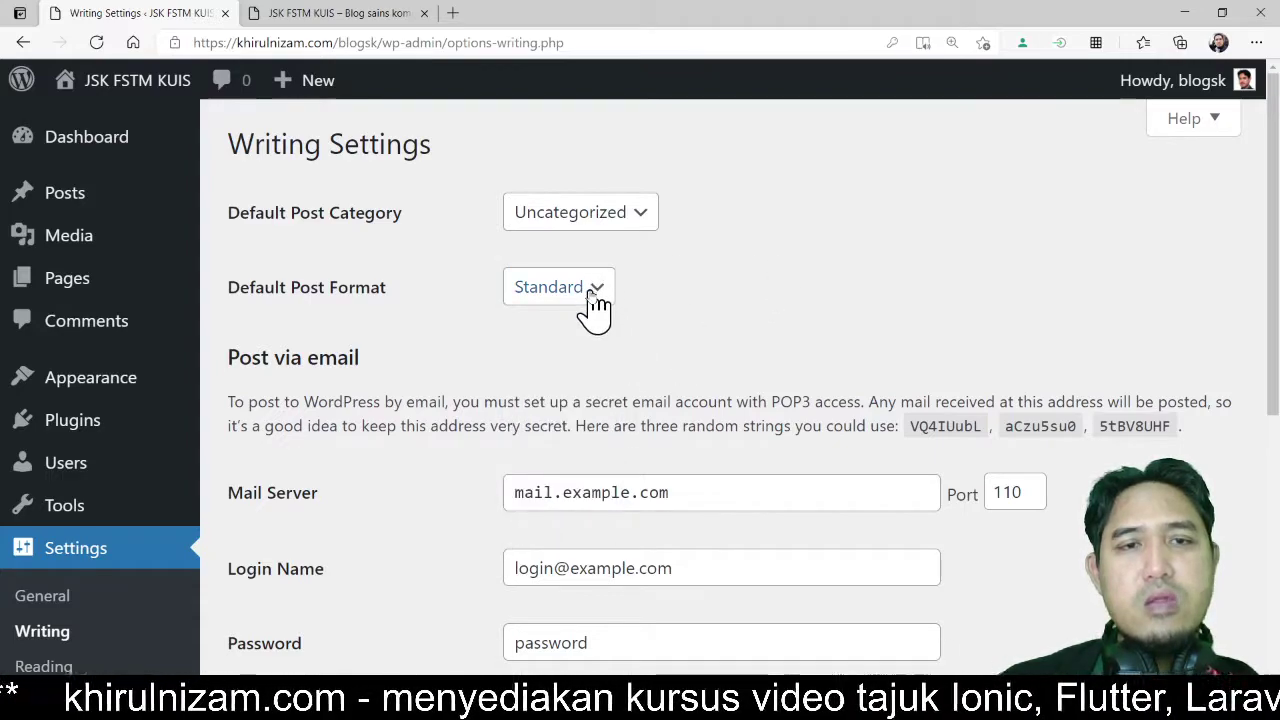
scroll(754, 286, down, 2)
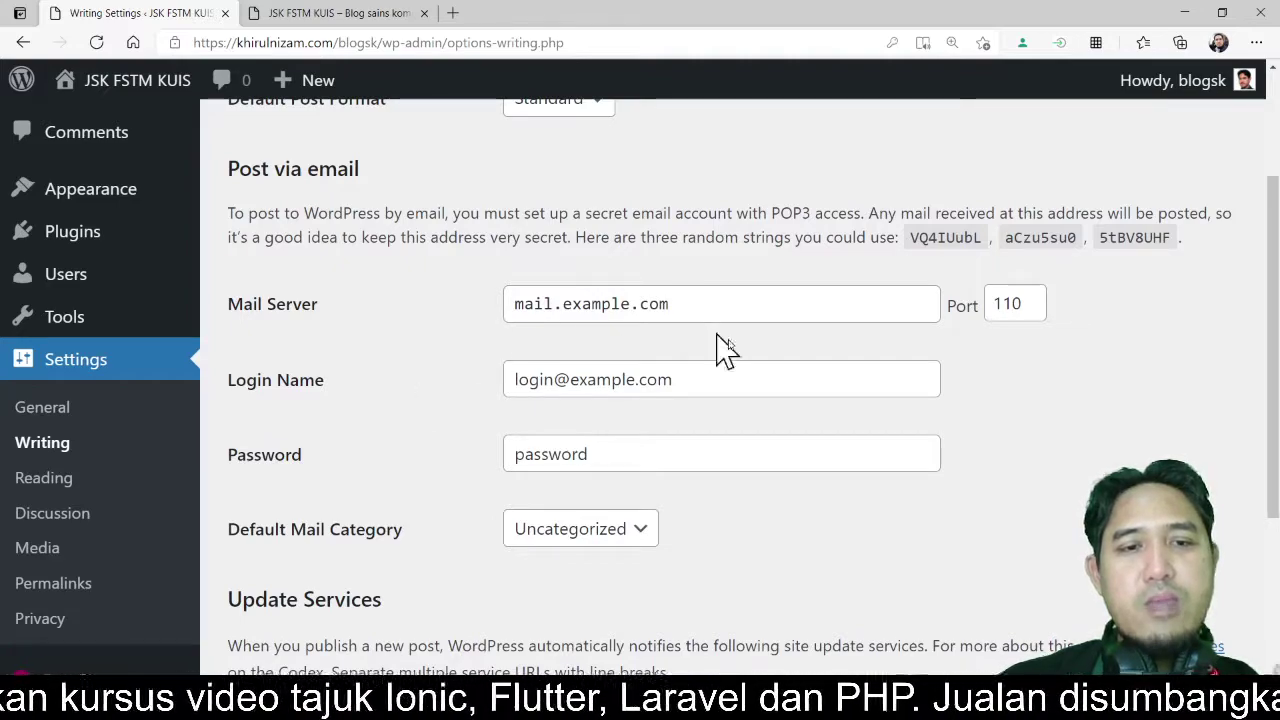
- Check the available default mail categories and review the Update Services section of the writing settings, without changing anything
click(637, 535)
click(790, 540)
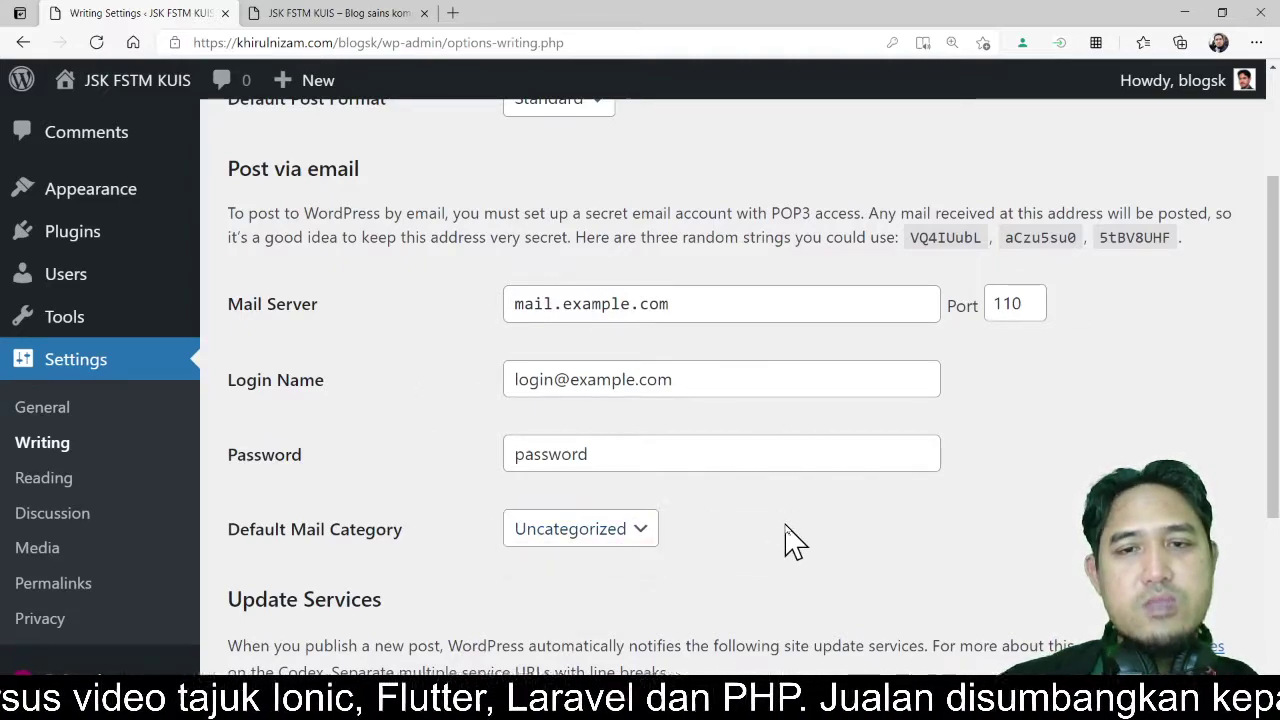
scroll(914, 491, down, 1)
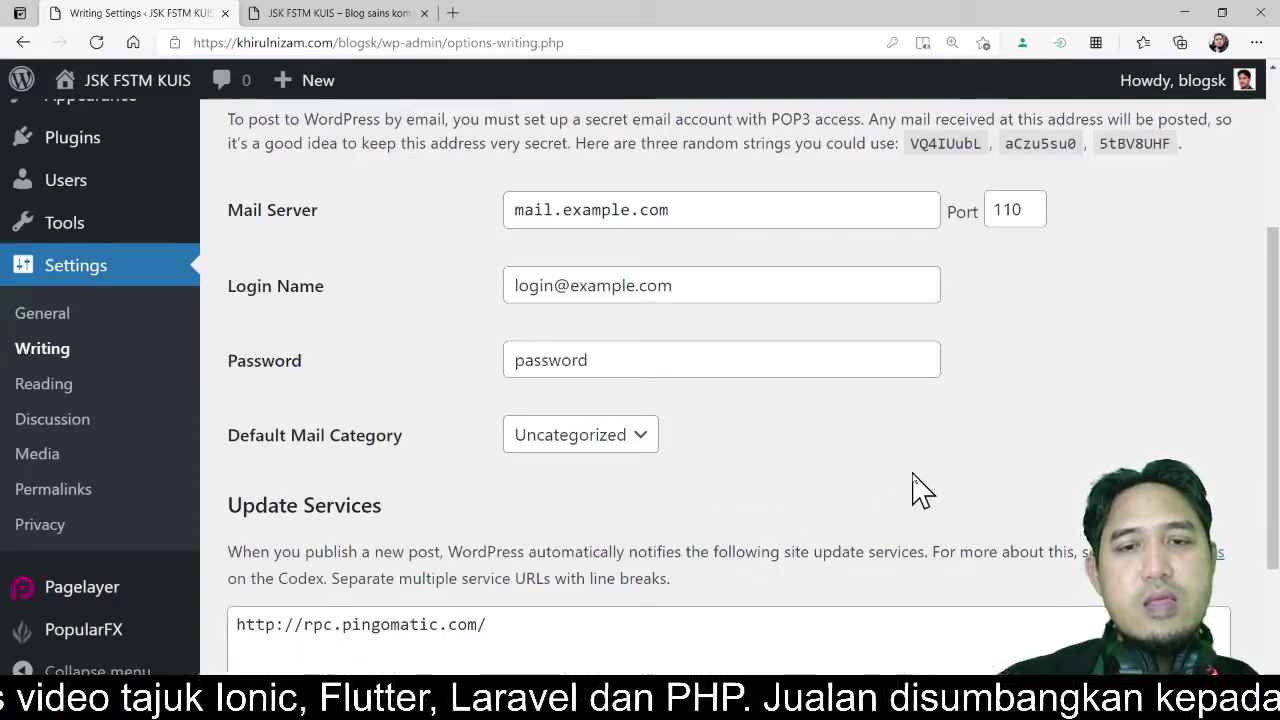
click(612, 440)
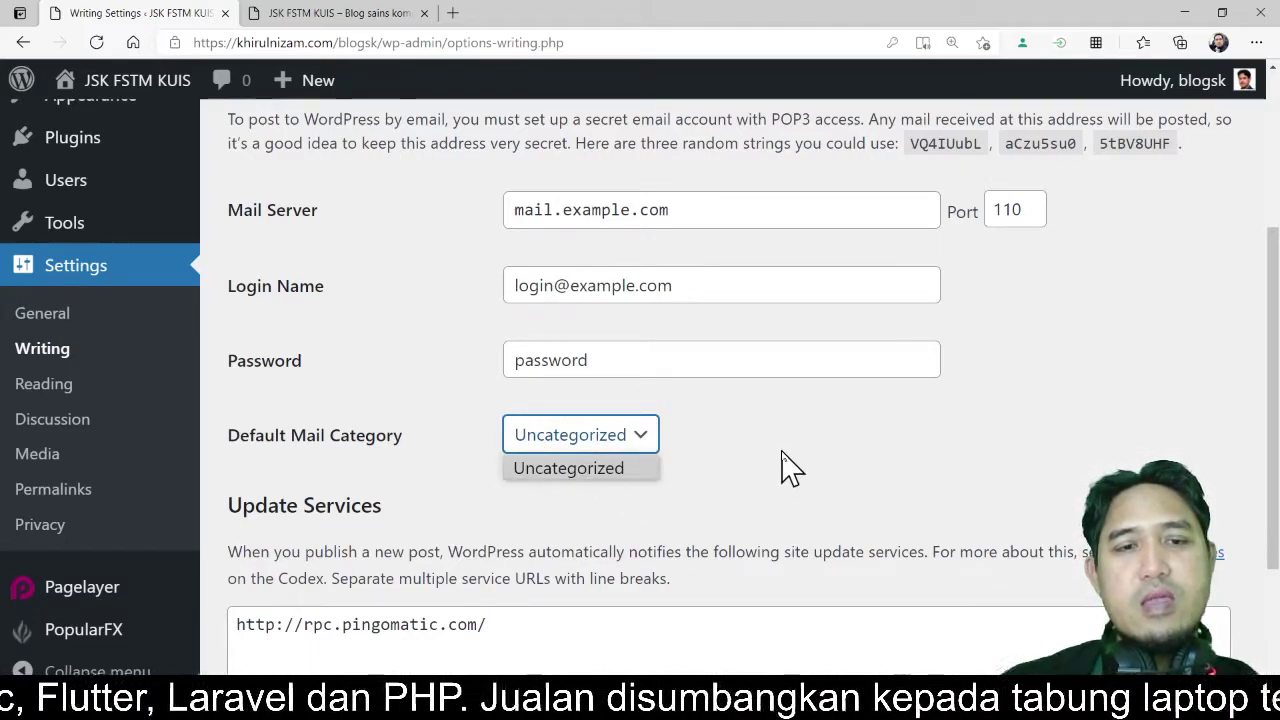
click(889, 451)
scroll(889, 451, down, 2)
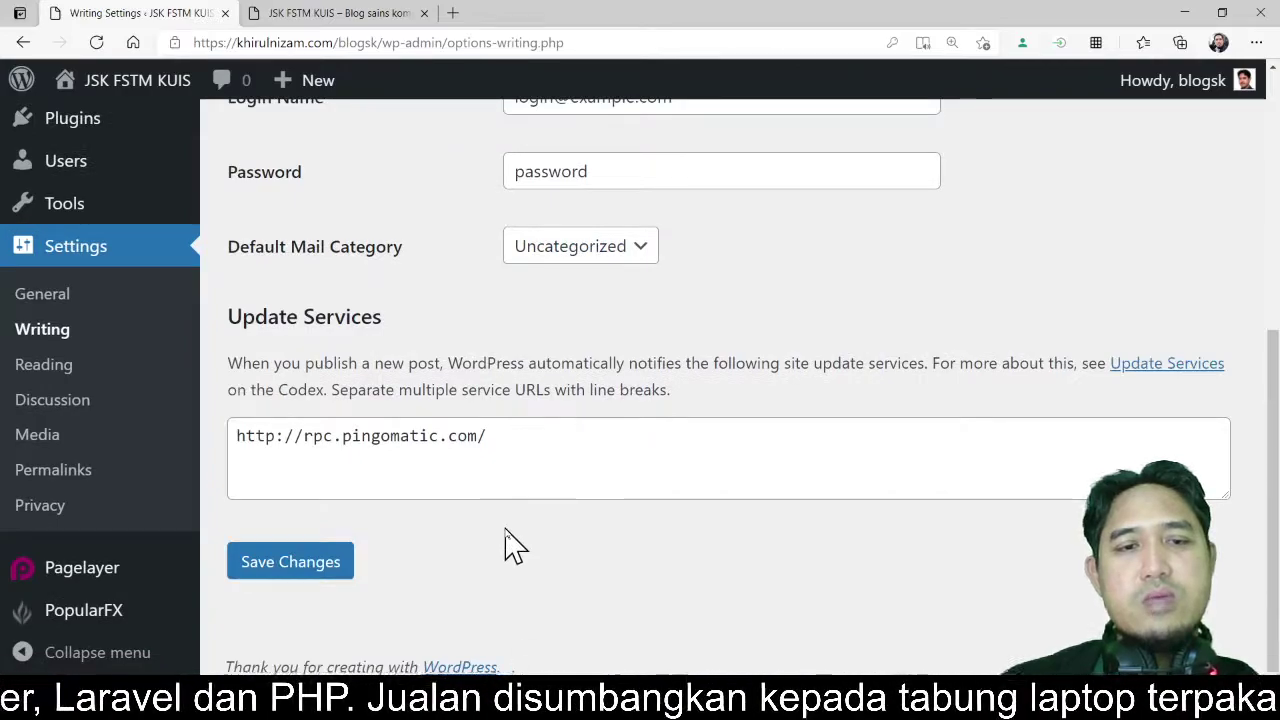
scroll(530, 525, up, 4)
scroll(471, 463, up, 1)
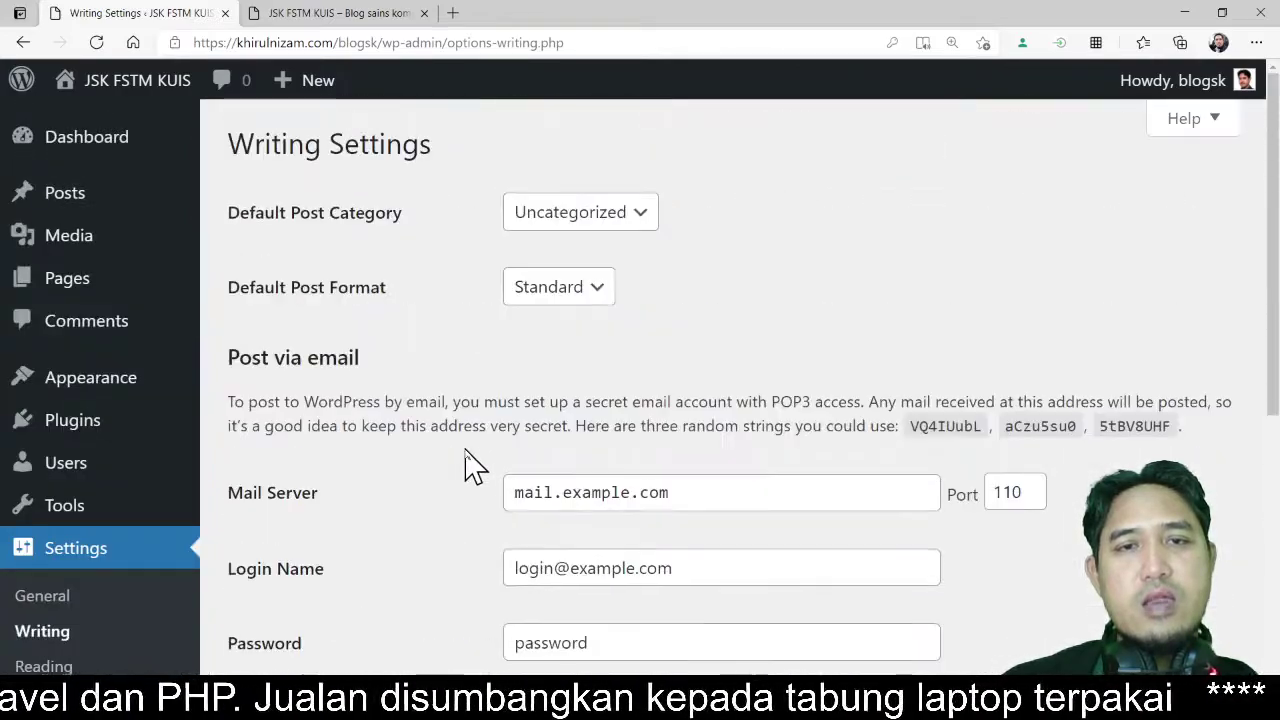
scroll(471, 463, down, 4)
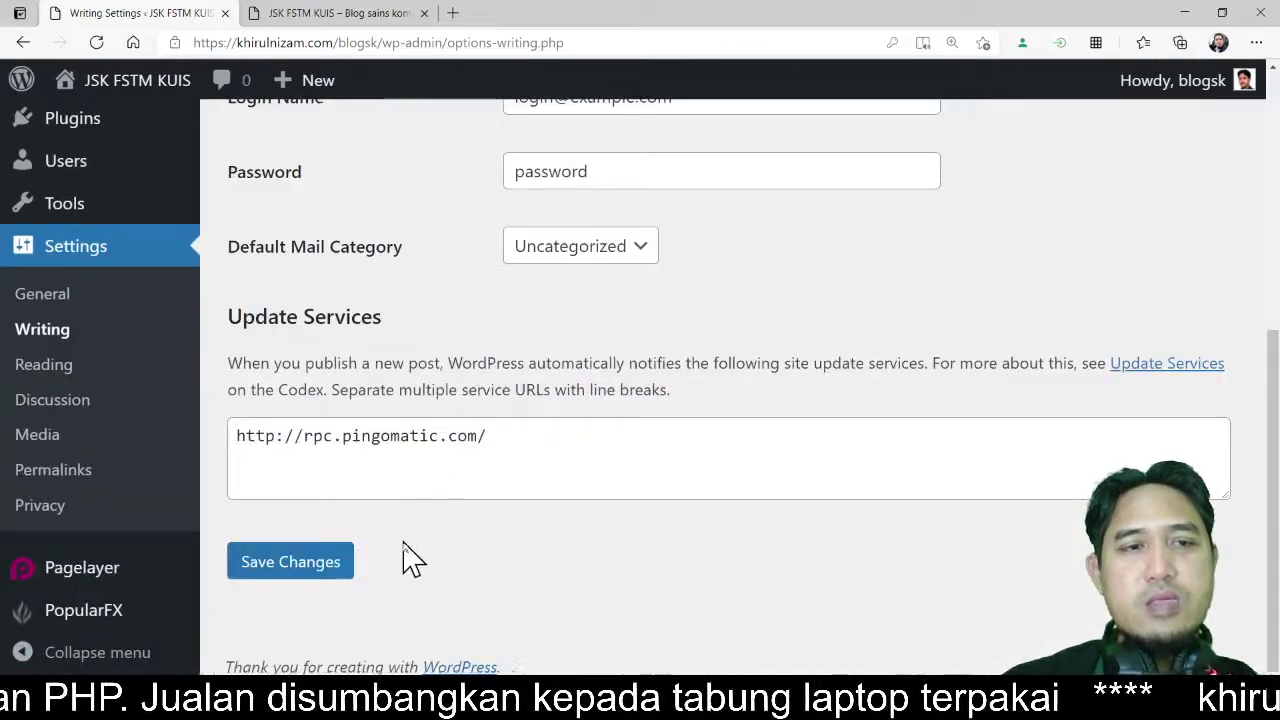
- Open the Reading Settings, make the homepage display your latest posts and save the changes
click(42, 366)
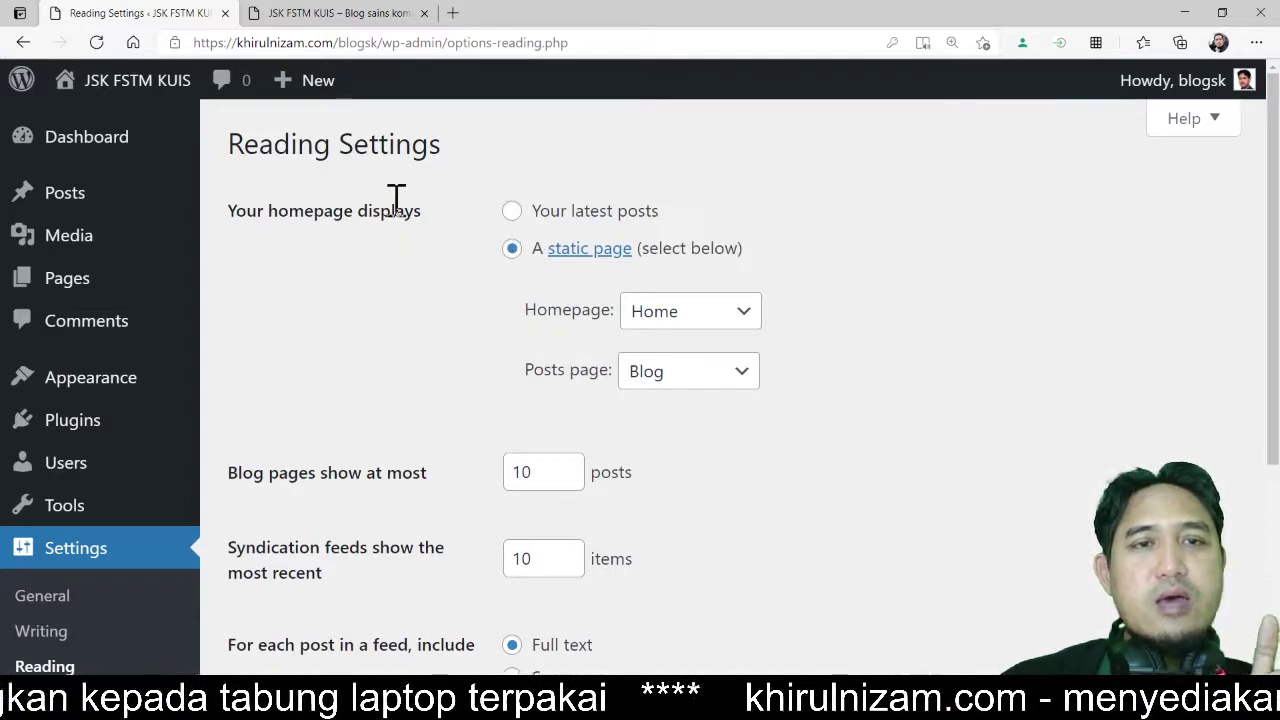
click(503, 228)
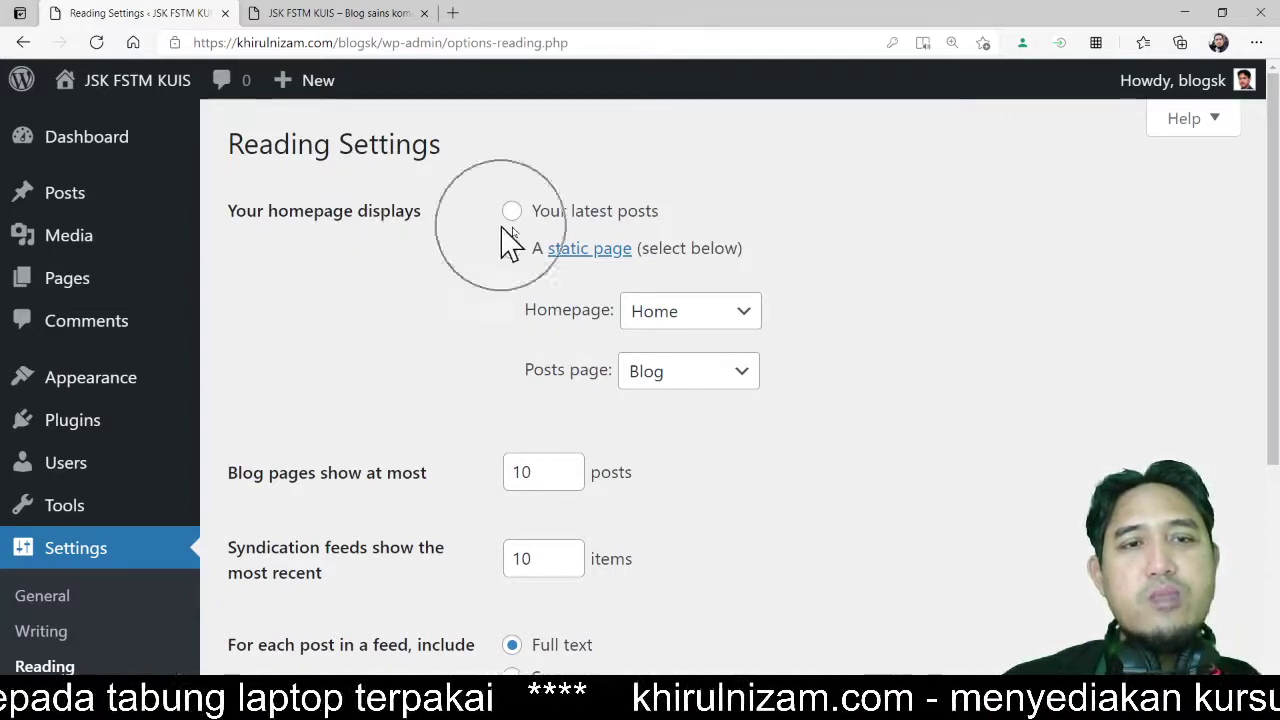
key(ctrl+plus)
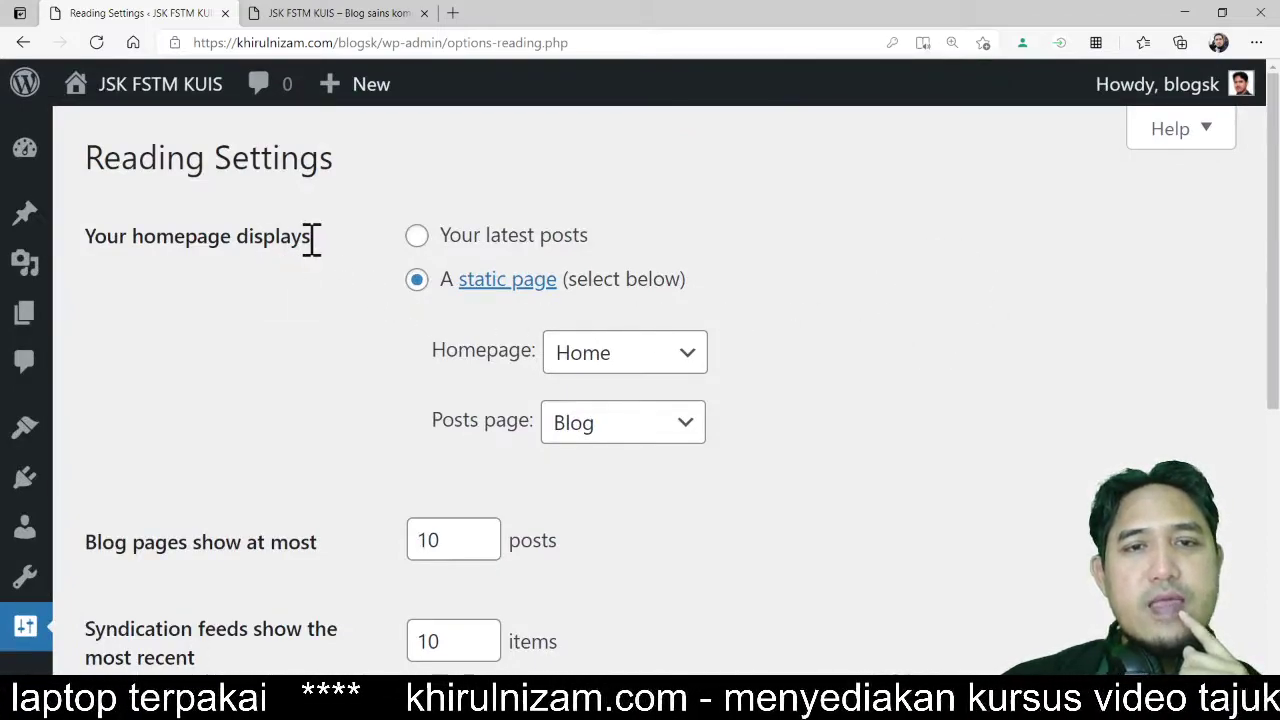
click(418, 240)
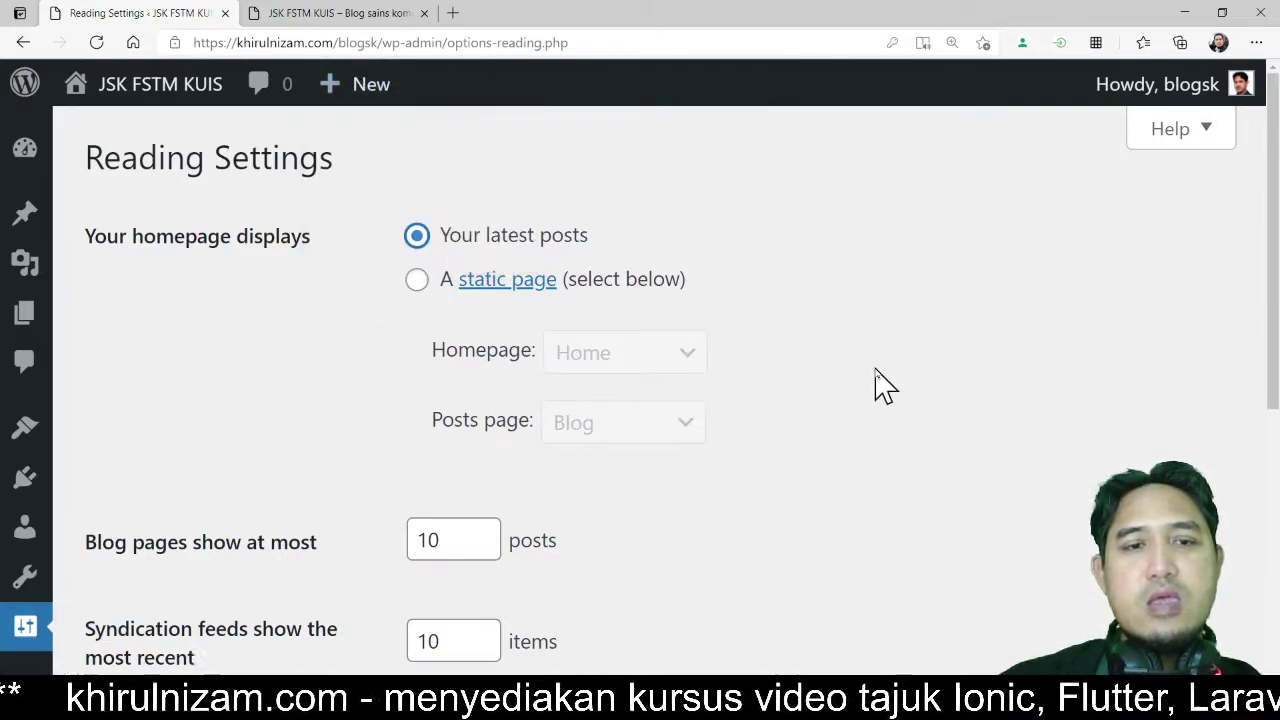
scroll(874, 386, down, 5)
click(183, 565)
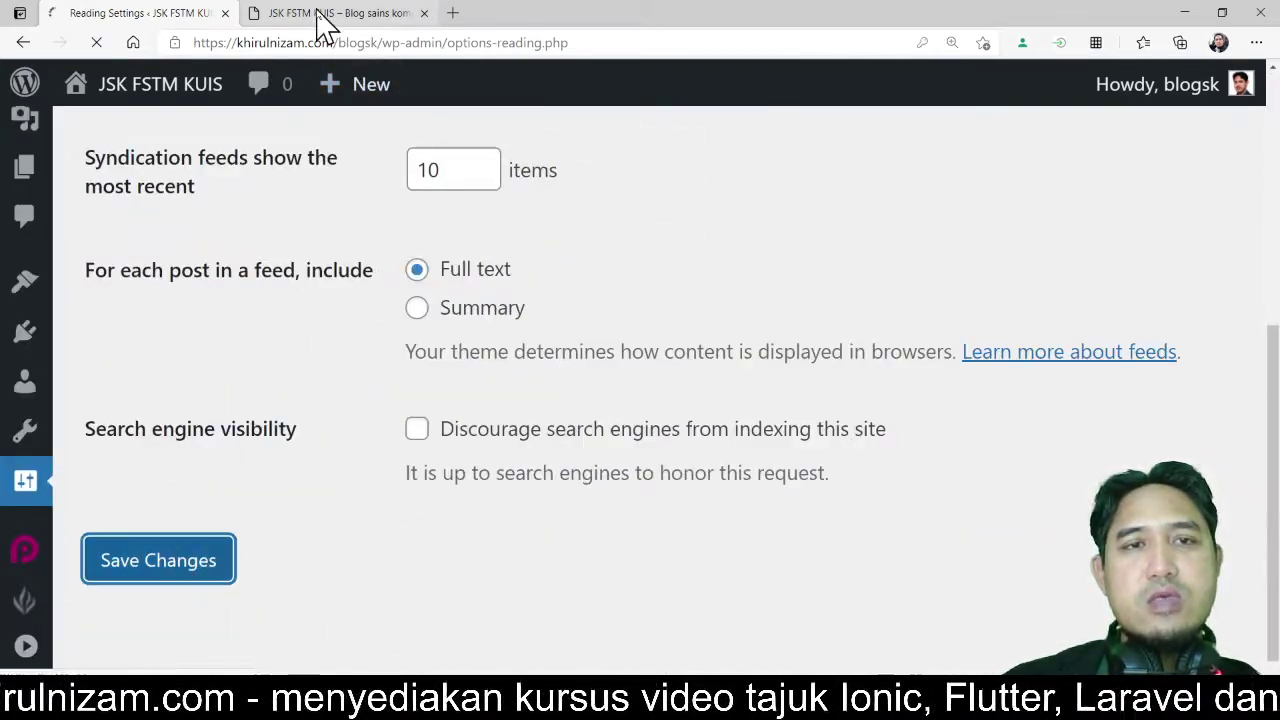
scroll(385, 270, up, 4)
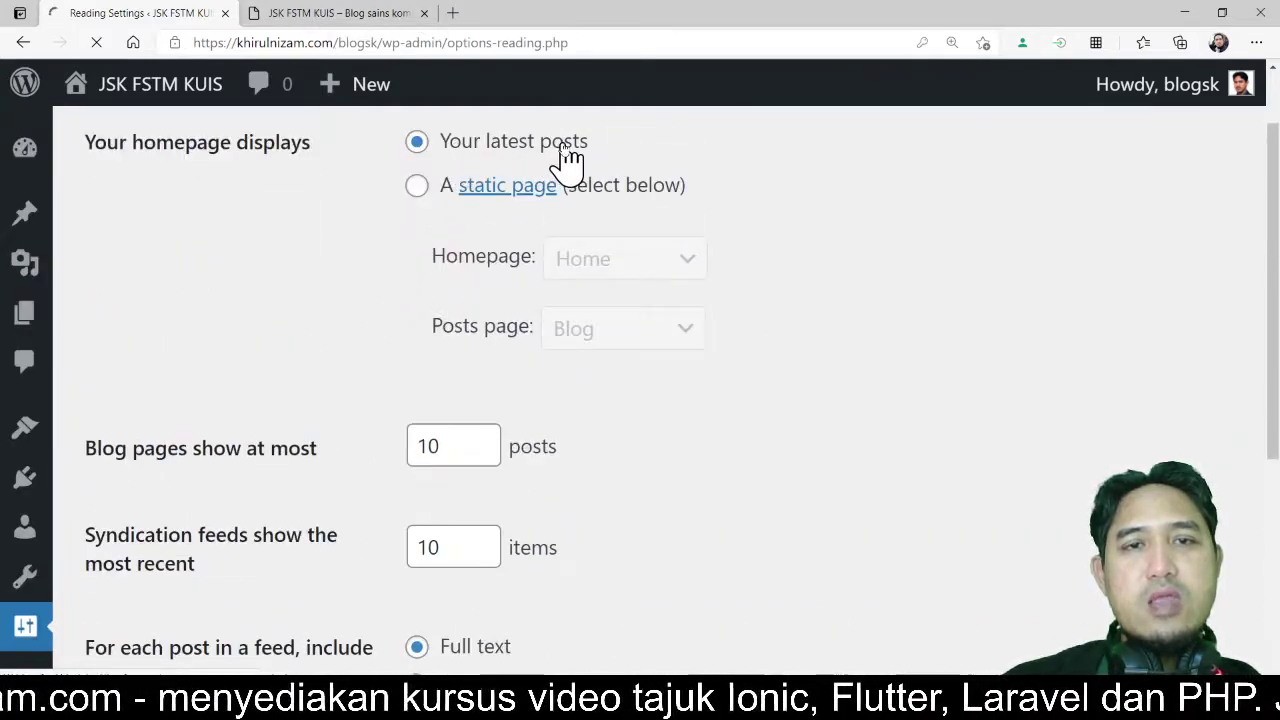
- Reload the live site's home page and examine the posts and footer displayed on it
click(355, 13)
click(430, 43)
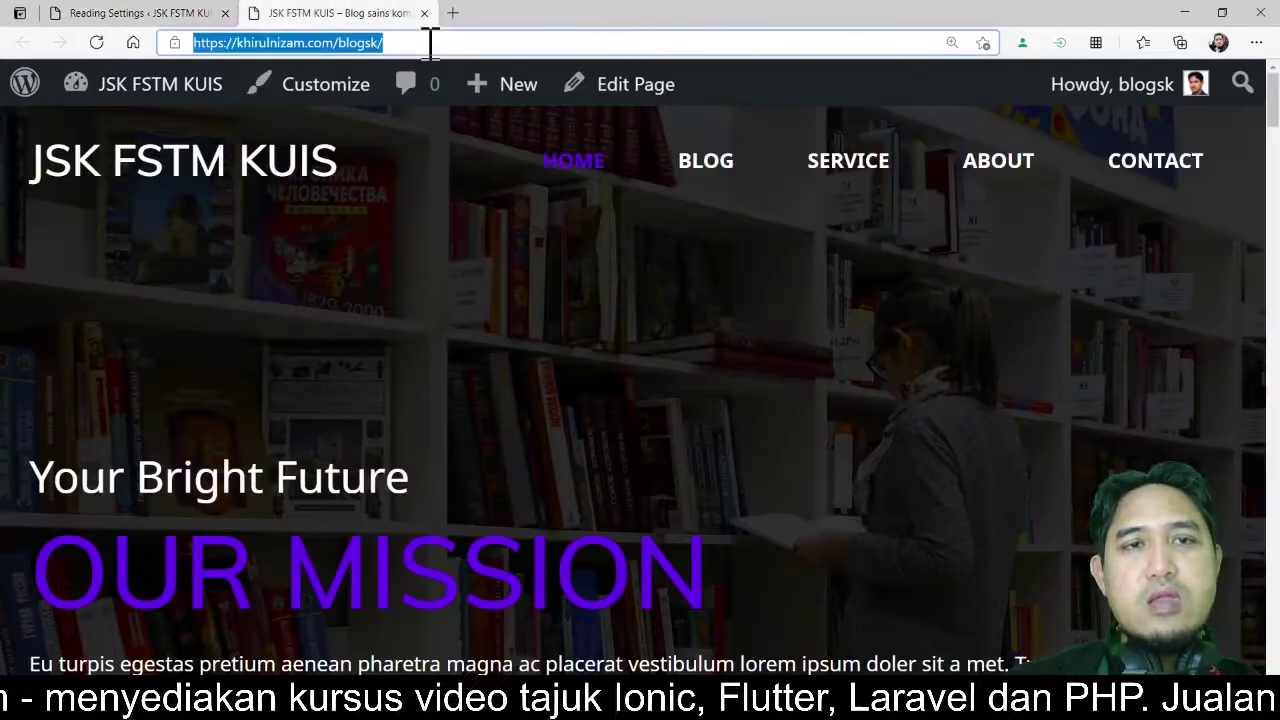
key(Return)
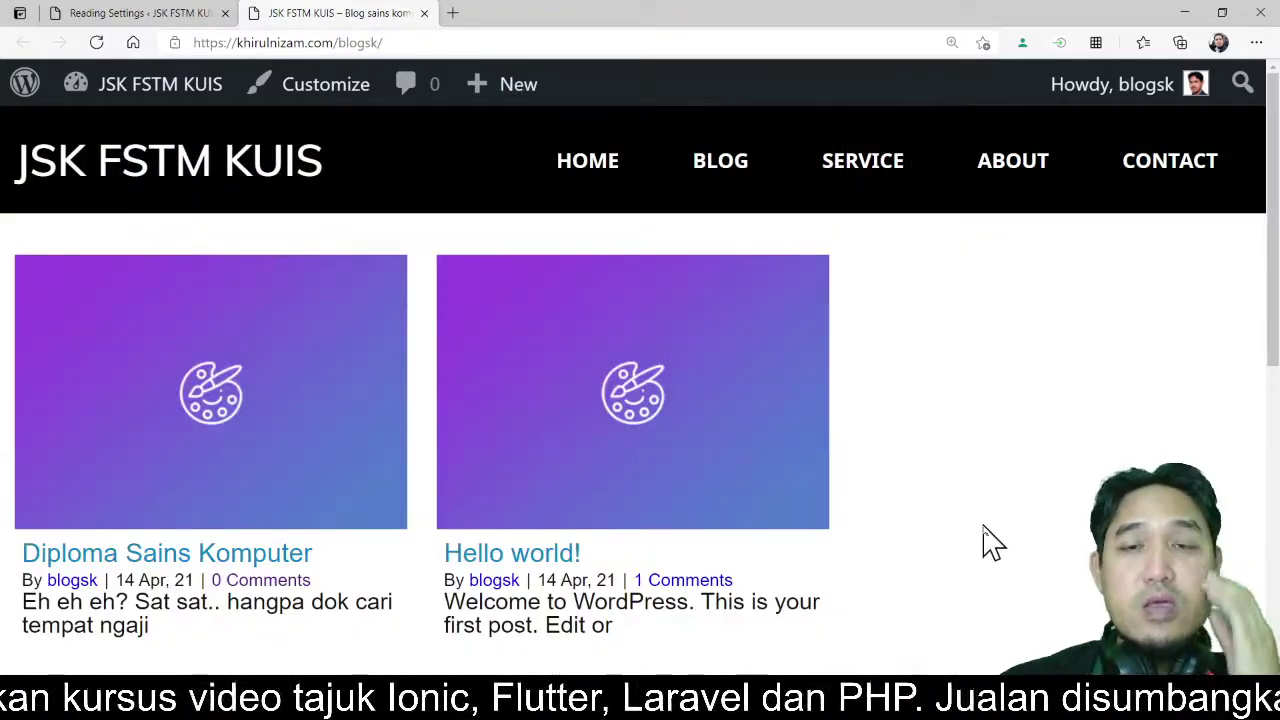
scroll(1010, 458, down, 3)
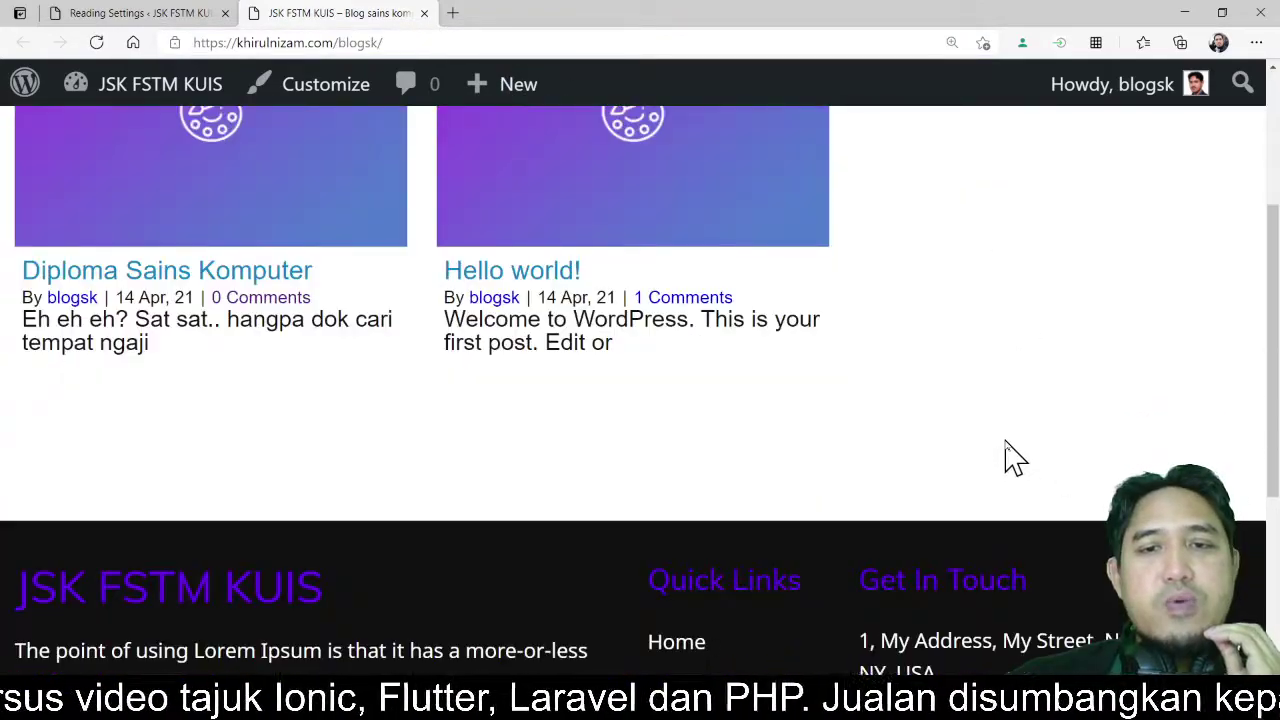
scroll(1010, 458, up, 3)
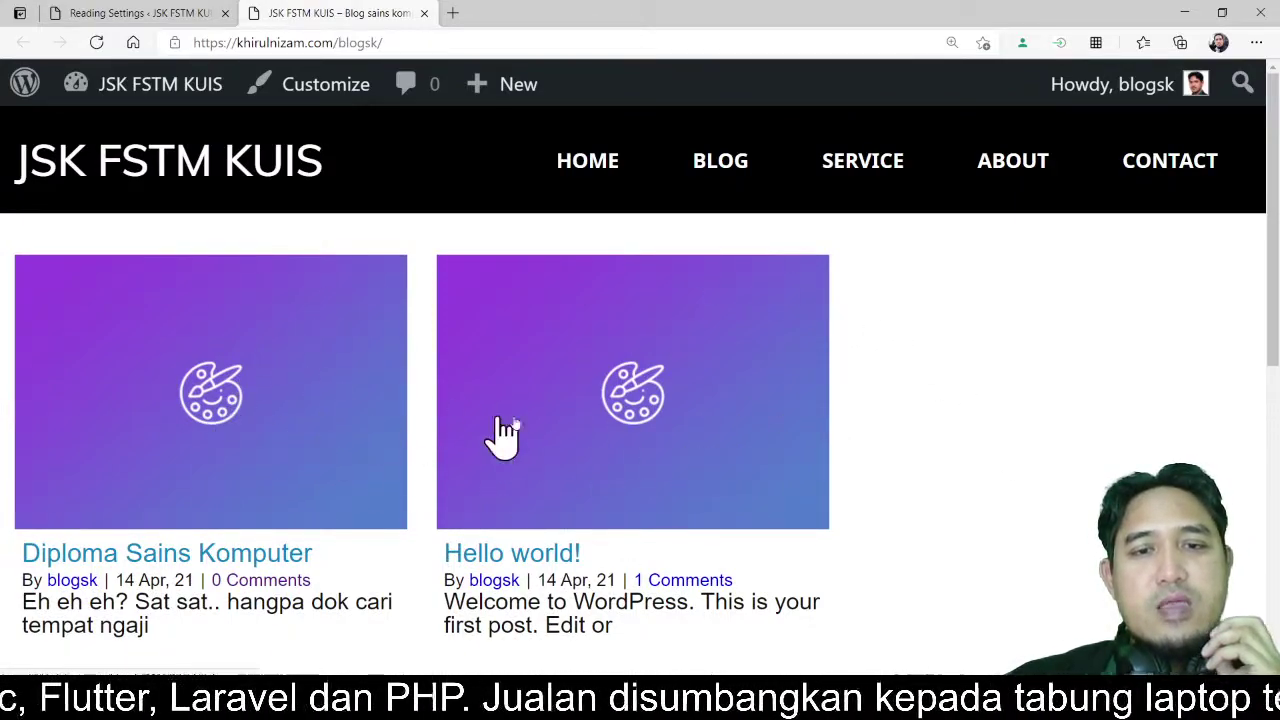
scroll(1000, 414, down, 4)
scroll(1003, 412, up, 2)
scroll(1003, 412, down, 1)
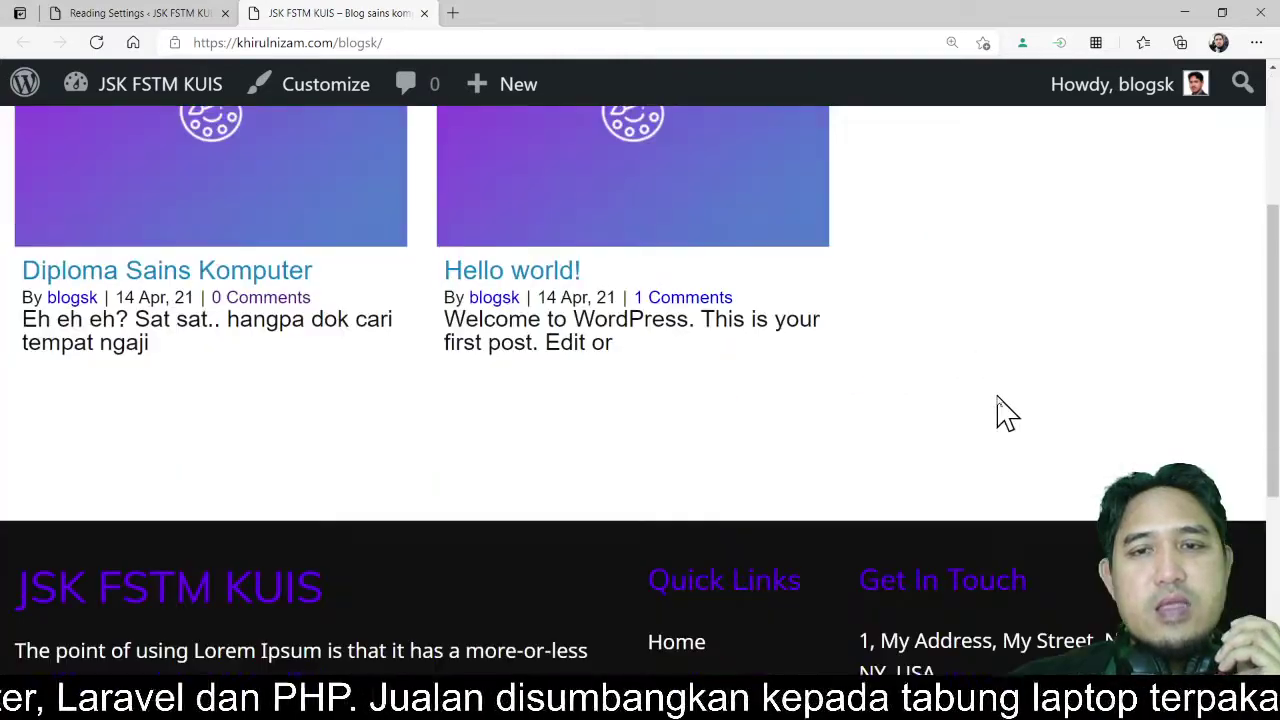
scroll(1003, 412, up, 3)
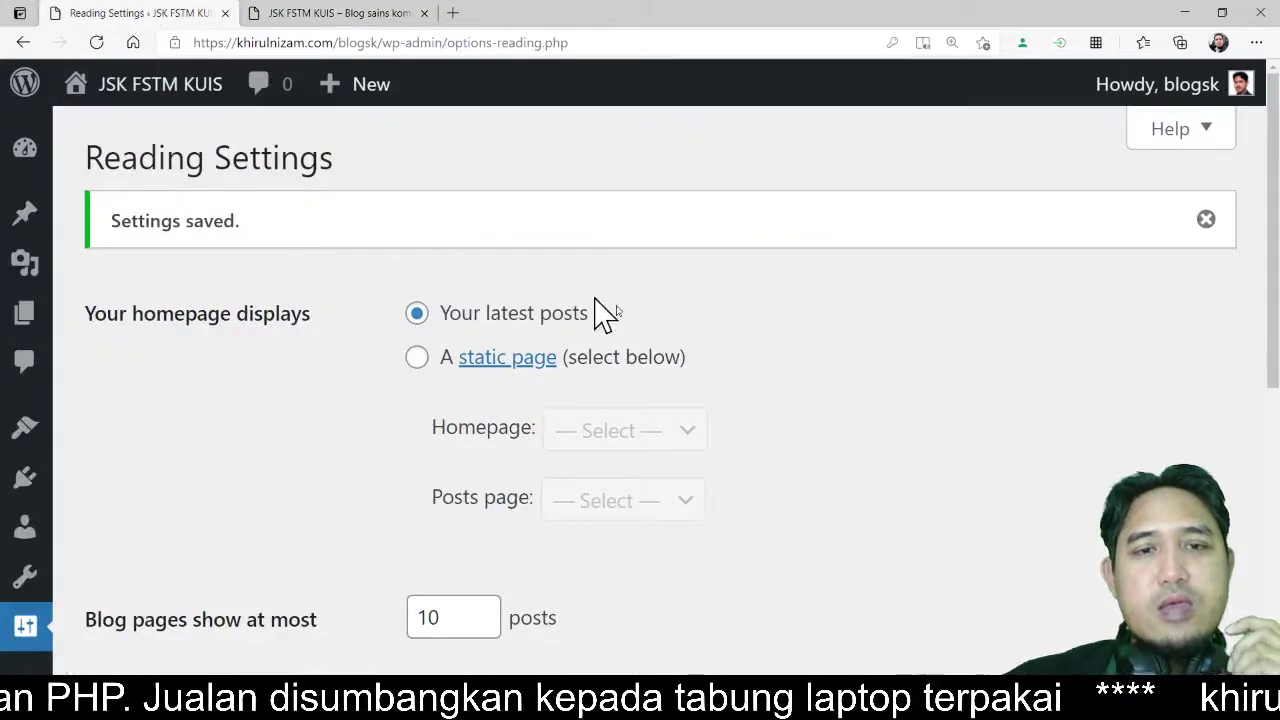
- In the Reading Settings, make the homepage display a static page and choose Home as the homepage
click(419, 360)
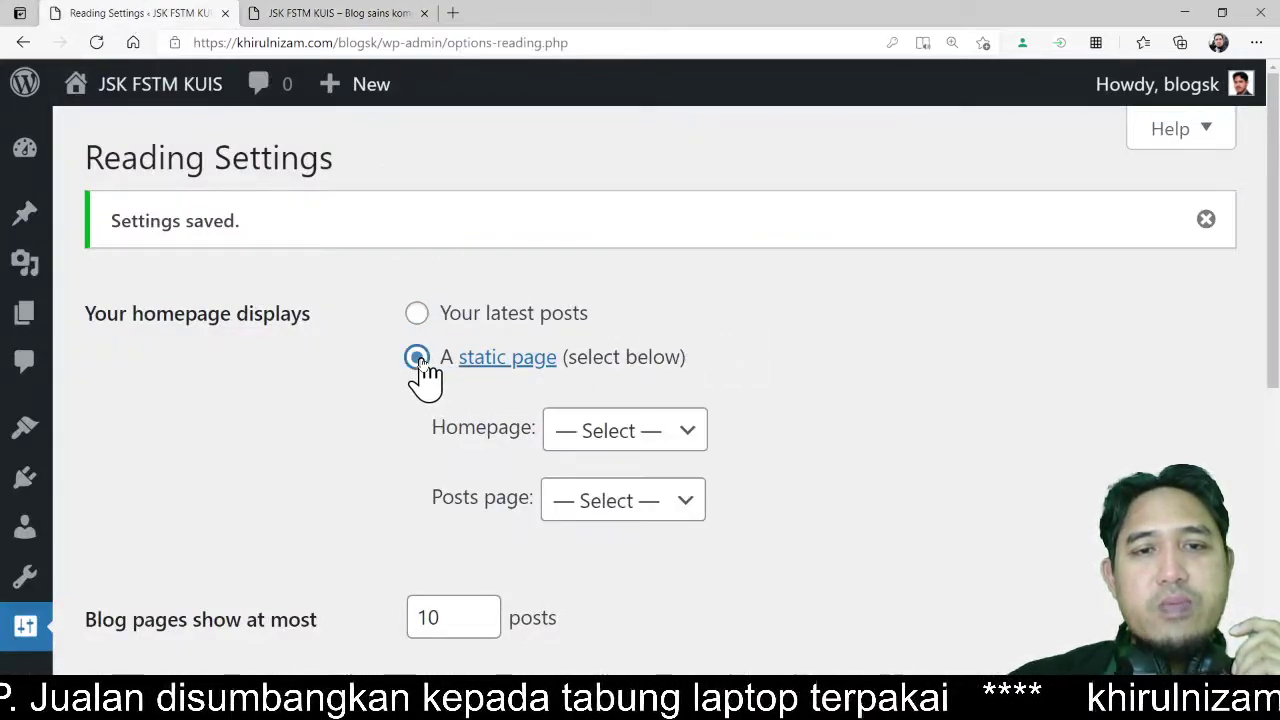
scroll(763, 363, down, 1)
click(661, 342)
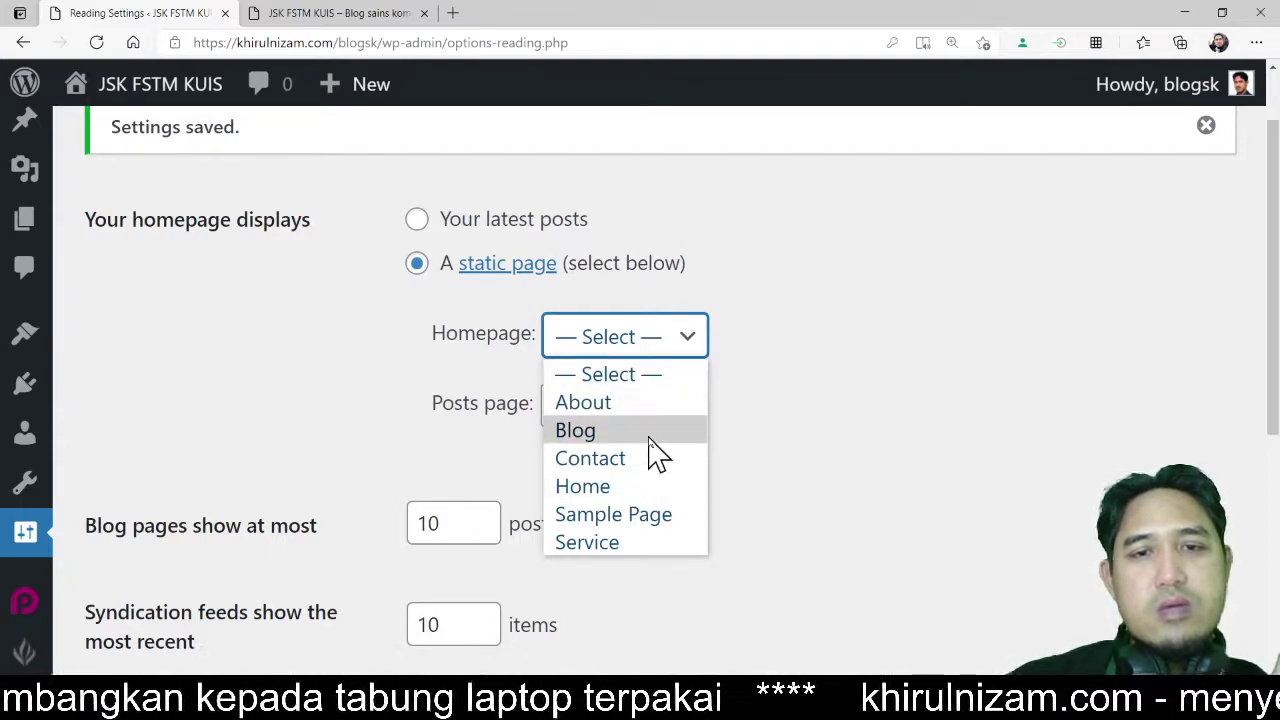
click(649, 437)
click(690, 348)
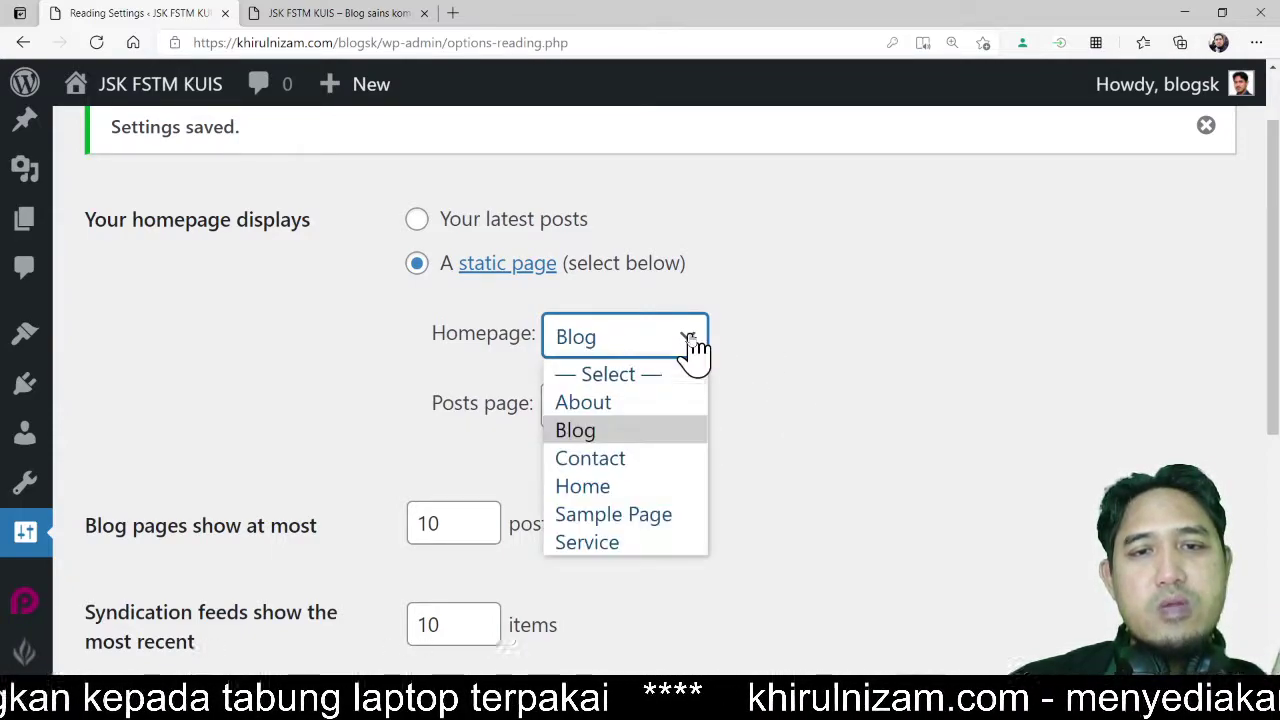
click(646, 488)
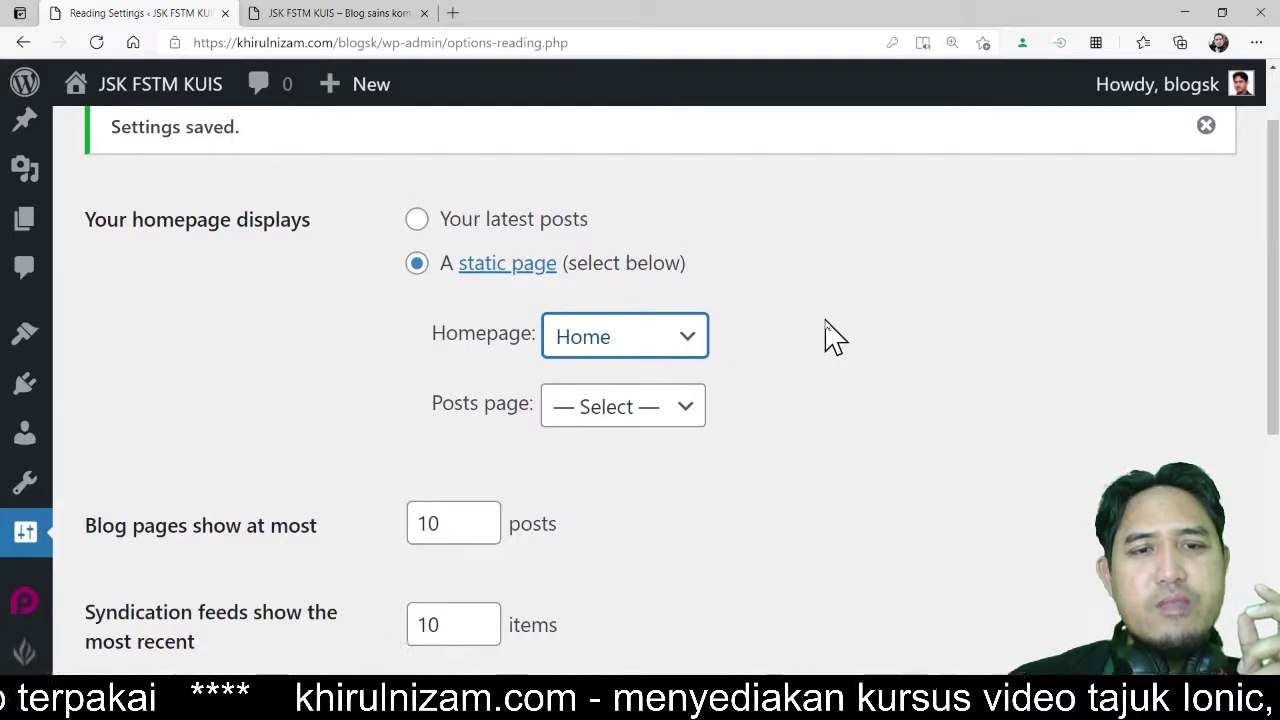
- Limit blog pages to 5 posts, checking the live site's post list, and syndication feeds to the 5 most recent items
scroll(835, 337, down, 2)
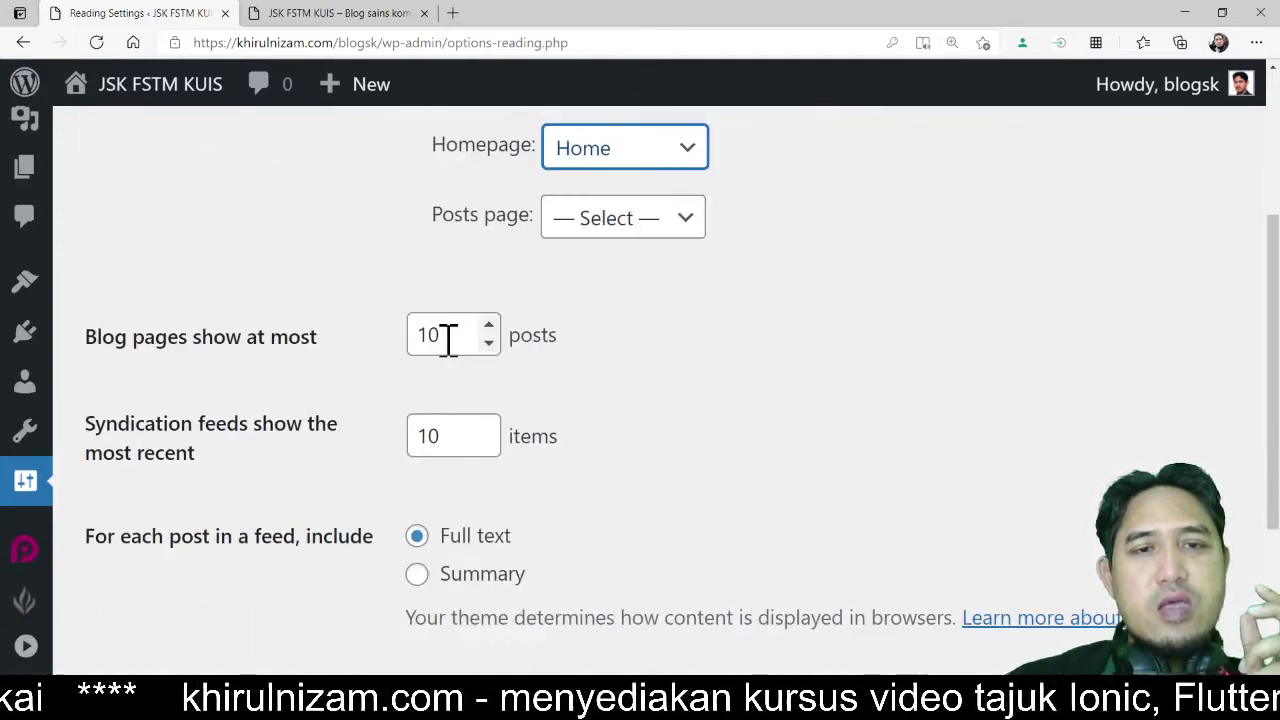
drag(449, 337, 410, 337)
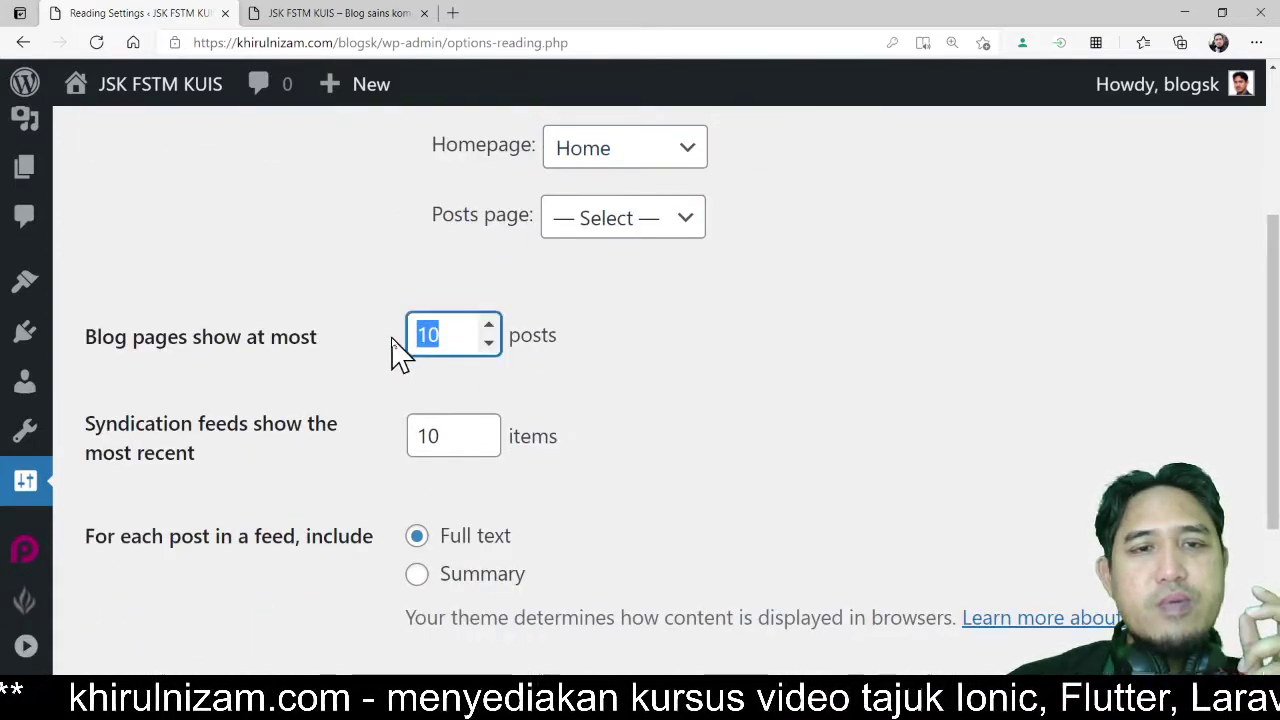
click(372, 24)
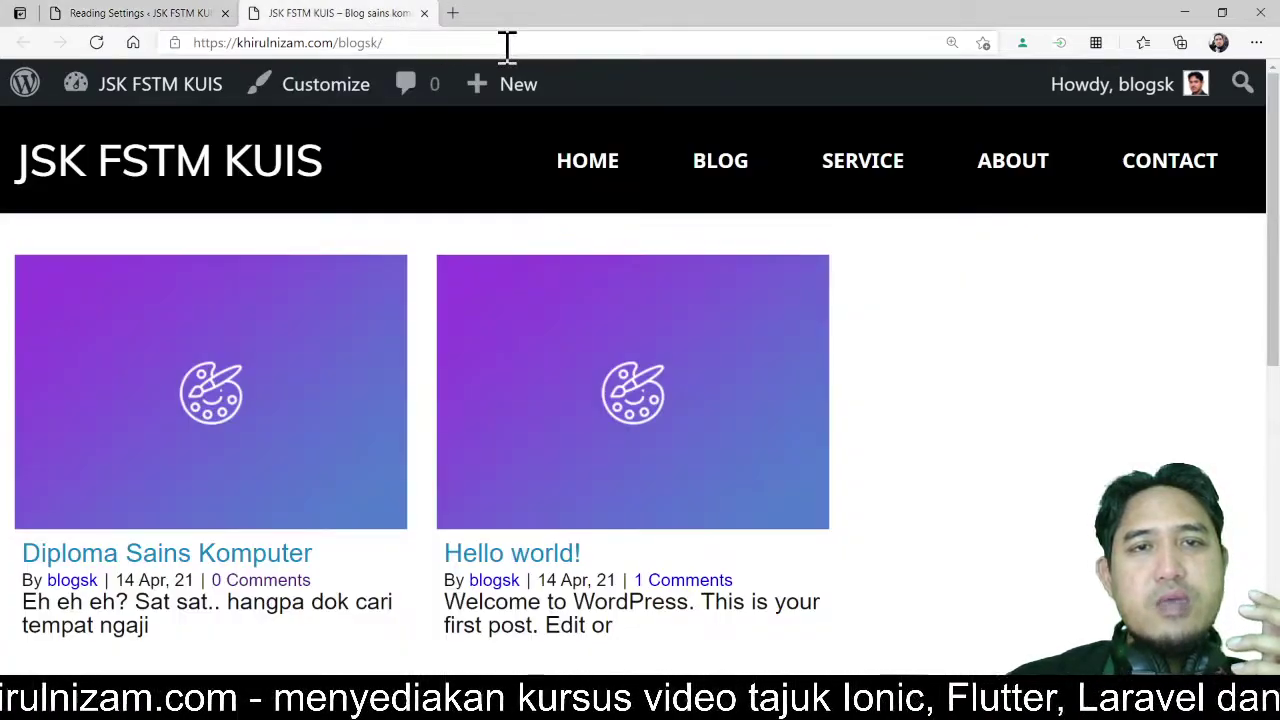
scroll(914, 409, down, 3)
click(153, 18)
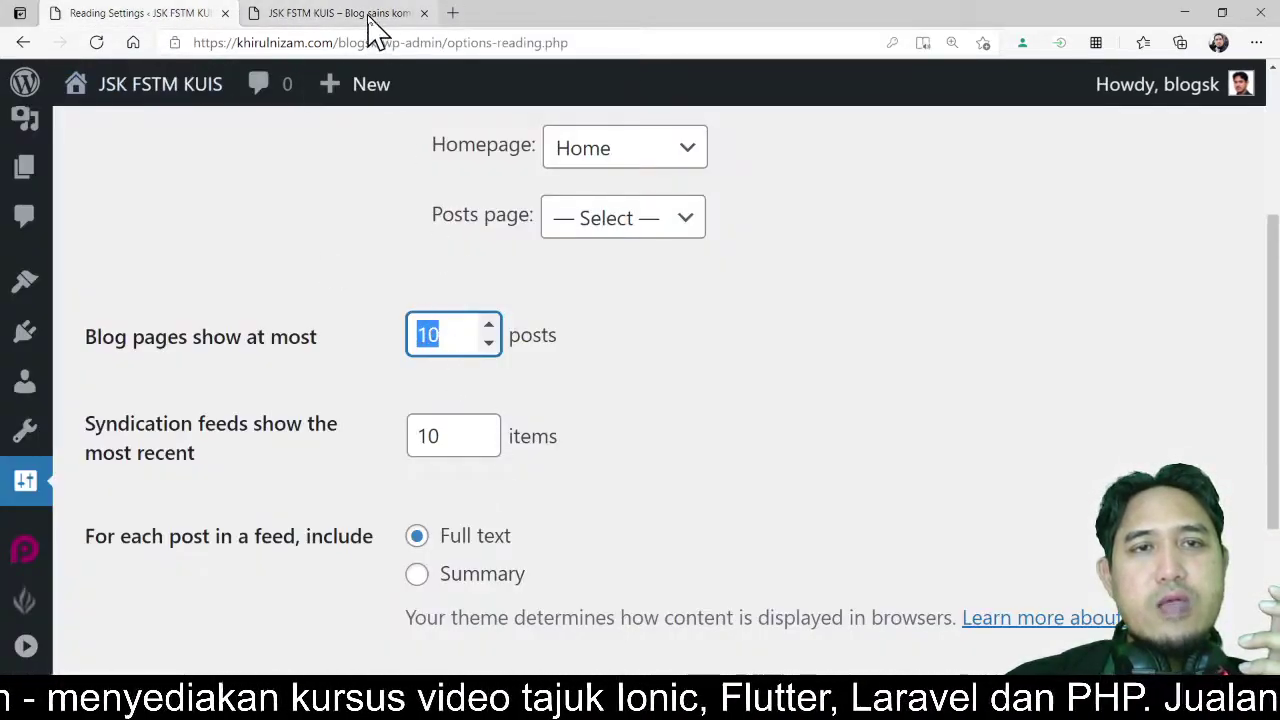
click(316, 20)
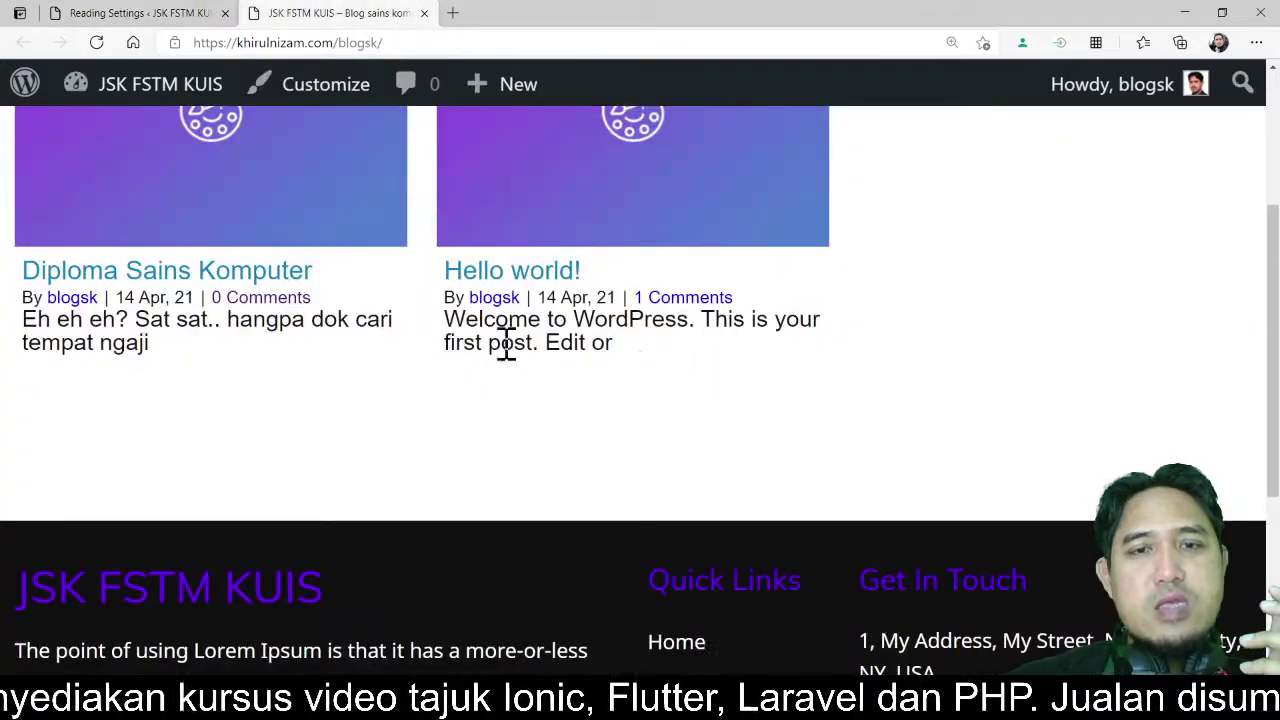
scroll(600, 350, up, 3)
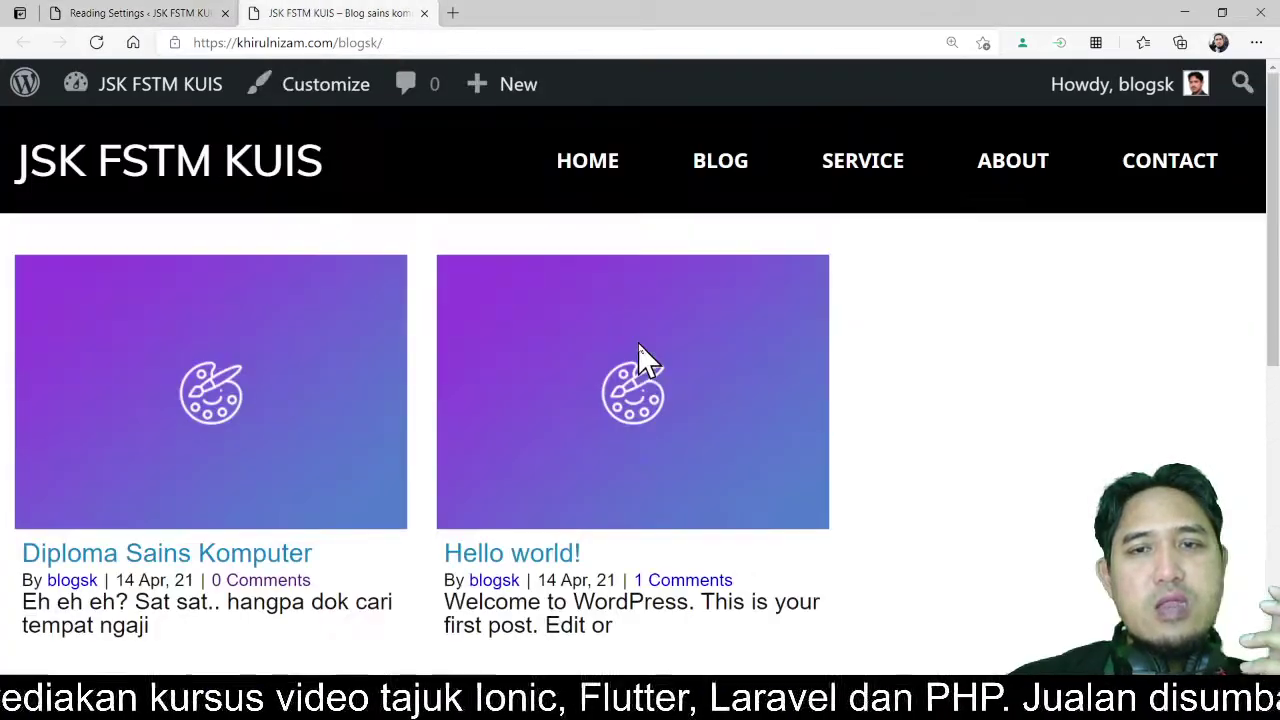
click(116, 14)
text(5)
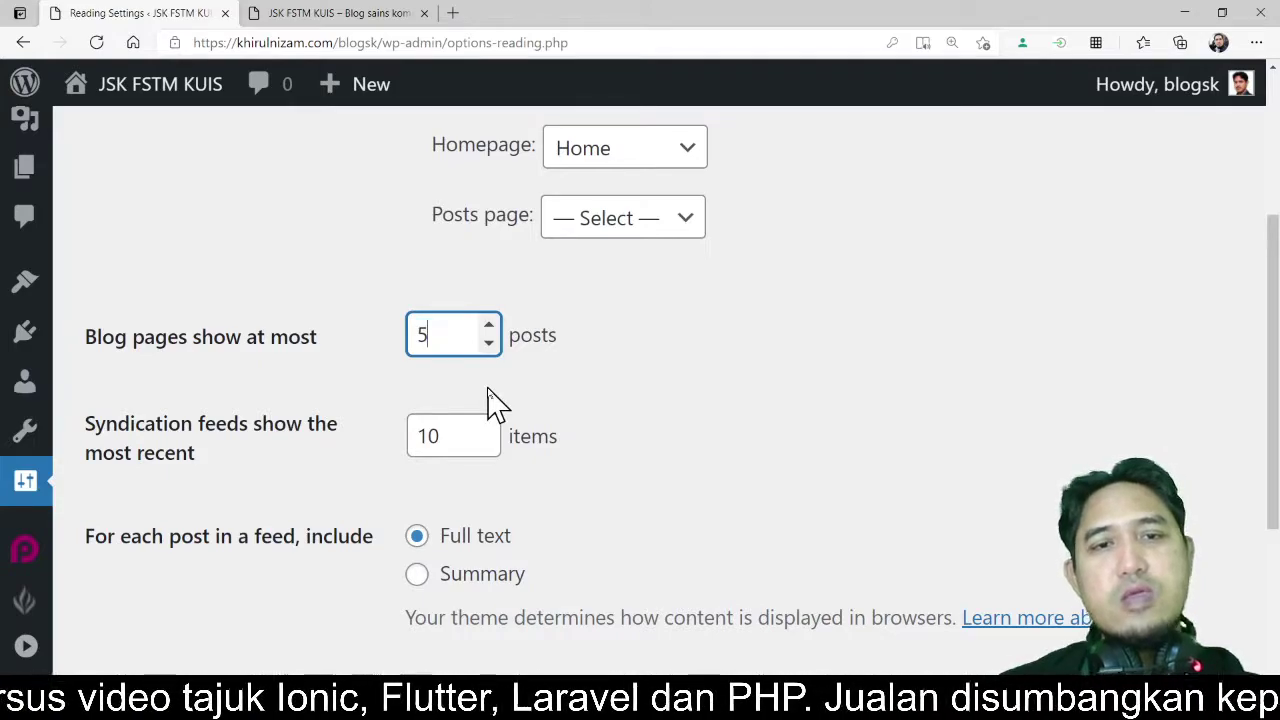
double_click(468, 436)
text(5)
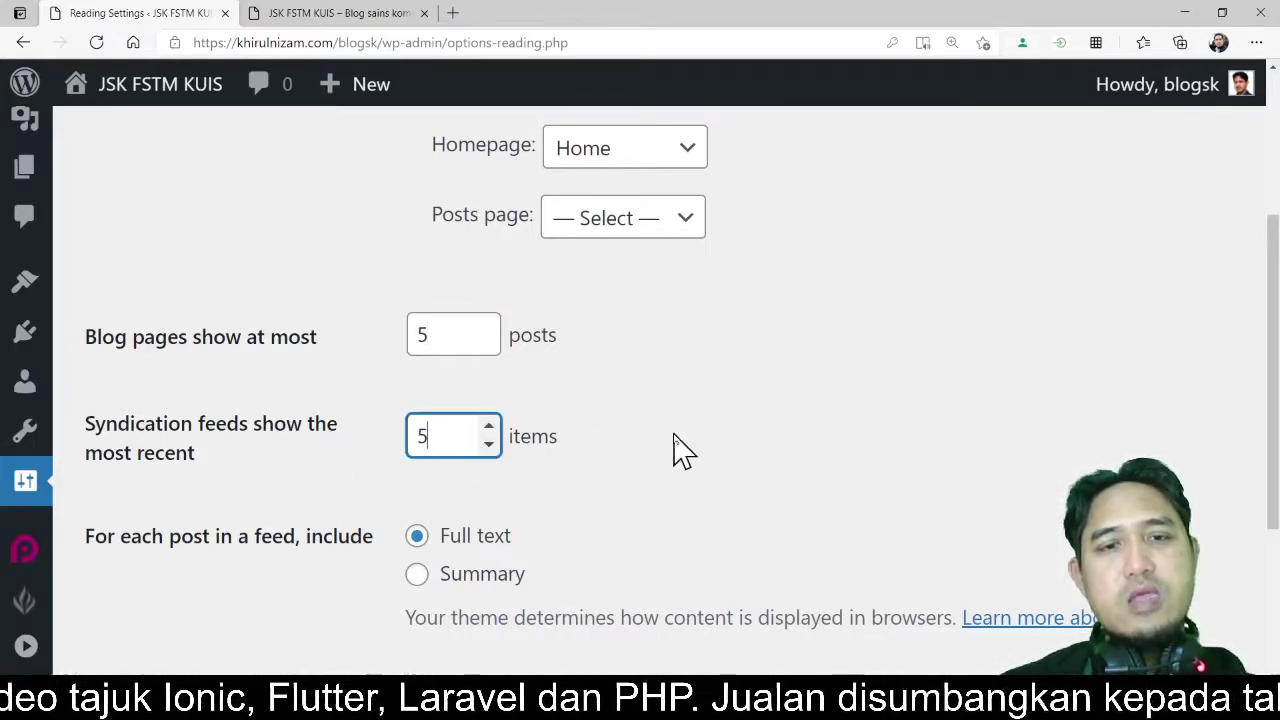
- Compare the Full text and Summary feed options and set each post in a feed to include a summary
scroll(676, 450, down, 3)
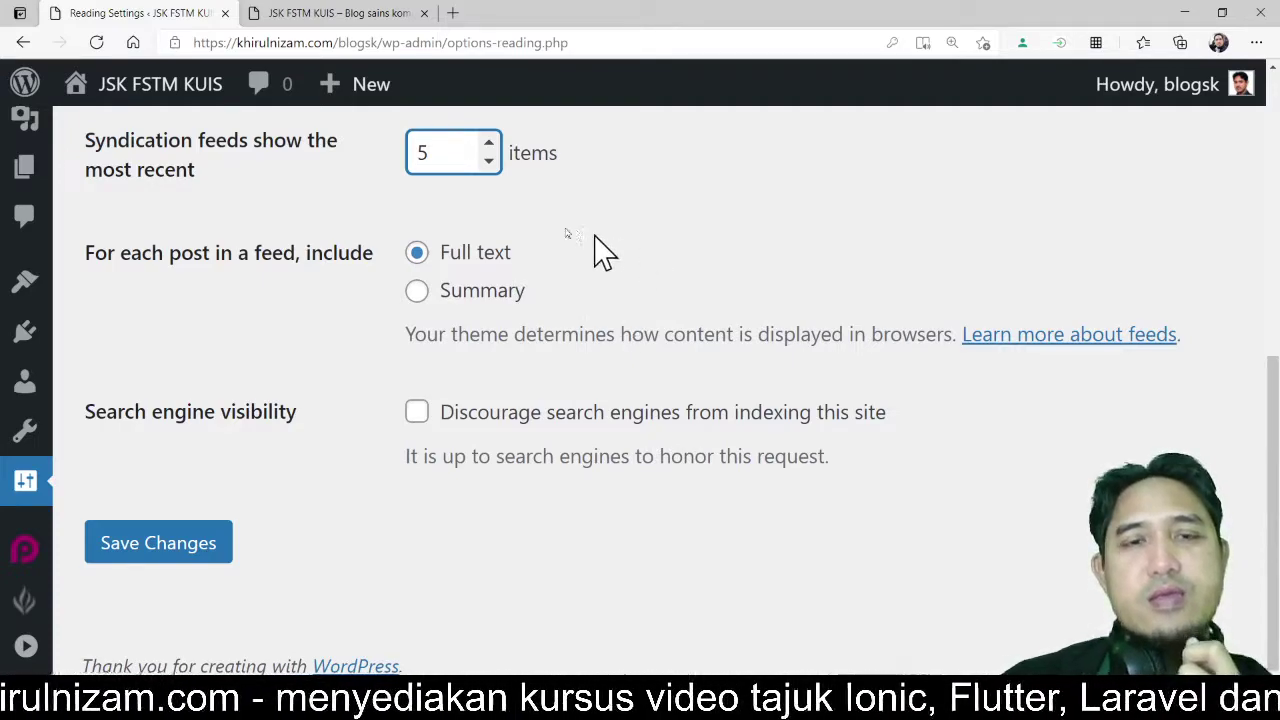
click(417, 291)
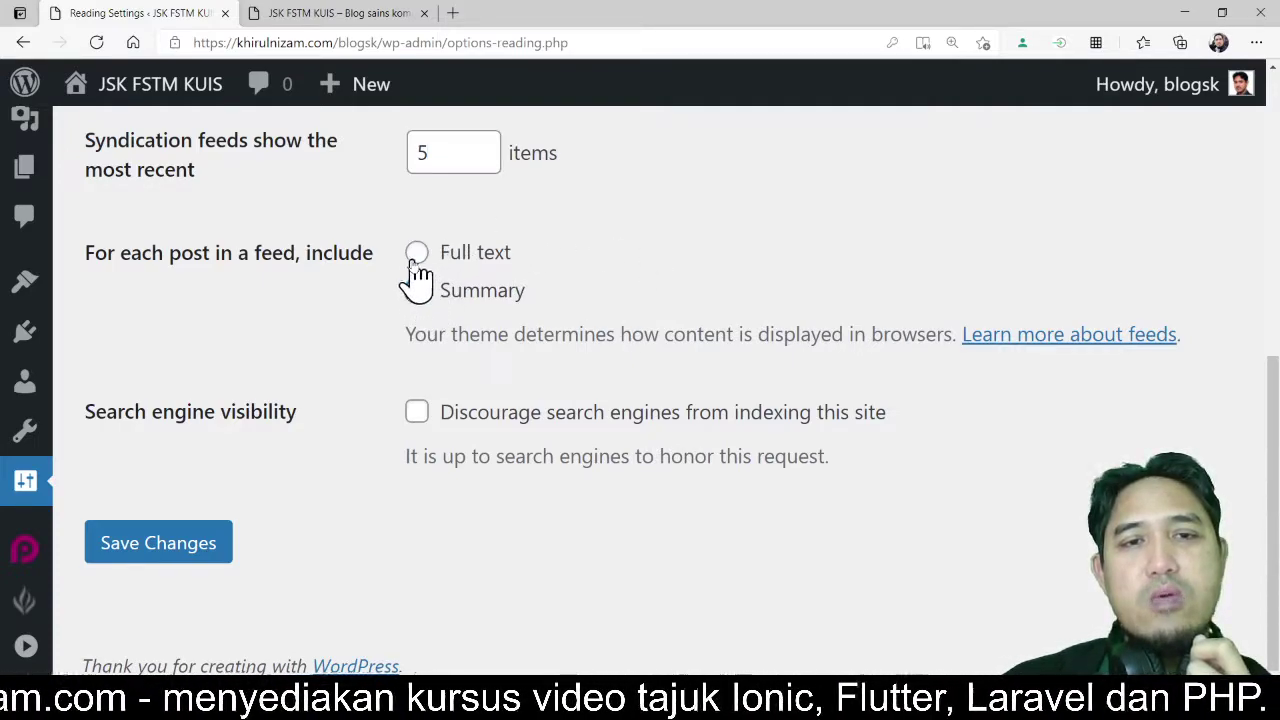
click(416, 254)
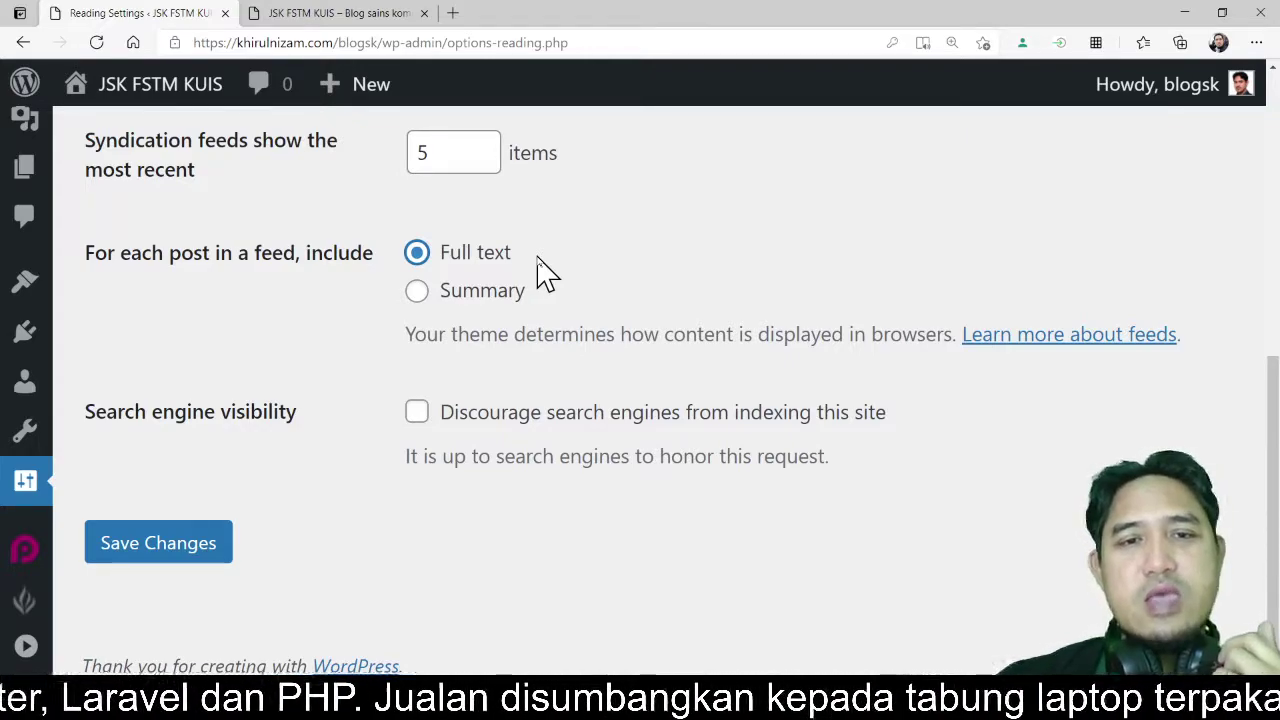
click(417, 292)
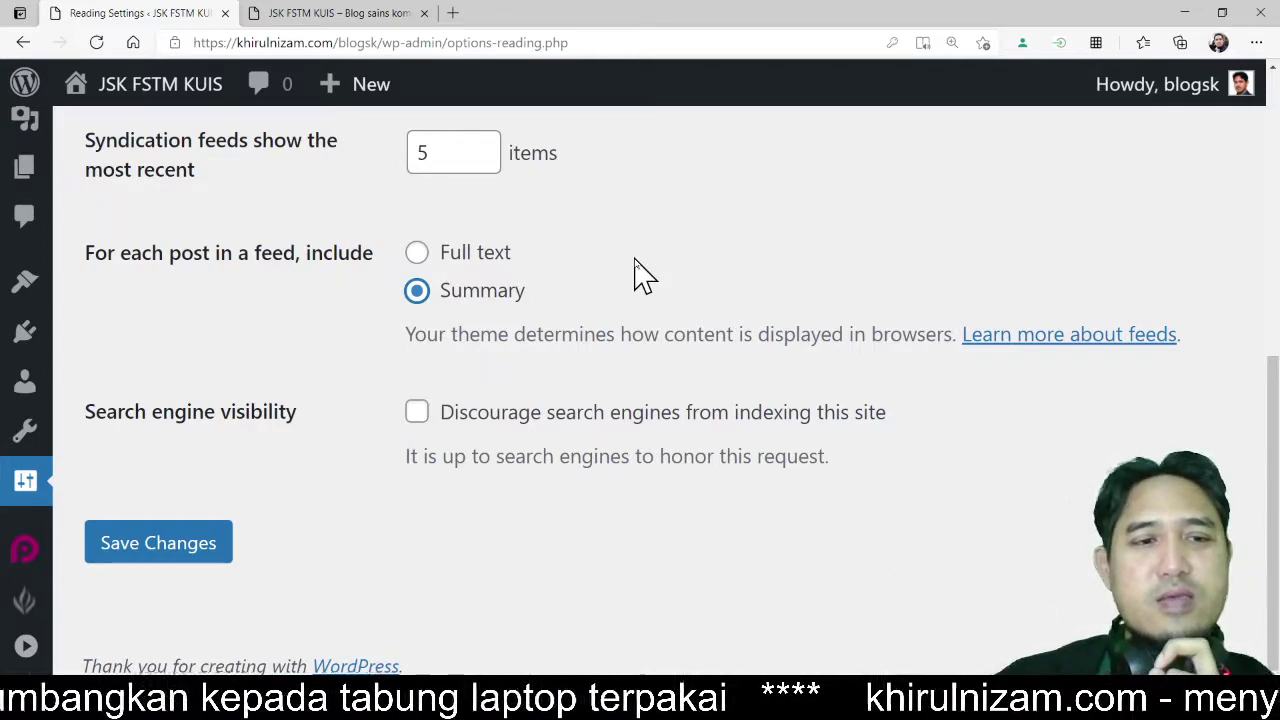
mouse_move(40, 486)
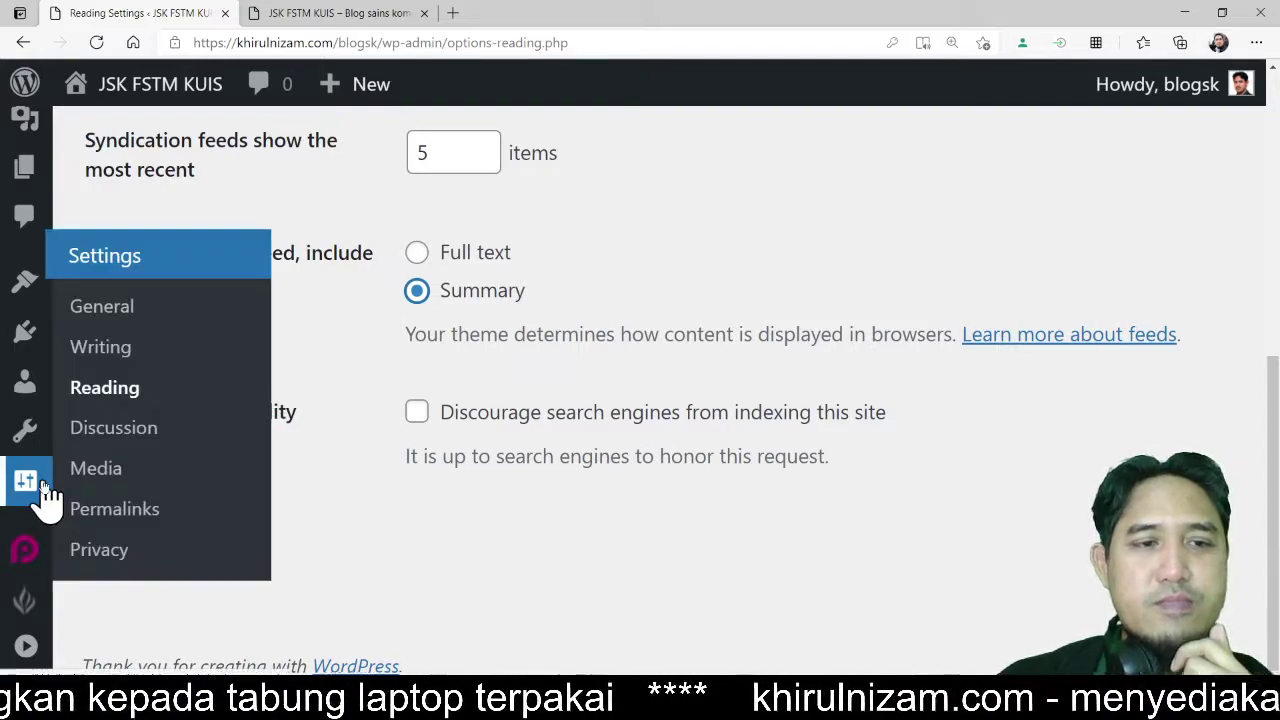
- Open the Discussion settings and review the default post, comment, email notification and moderation options
click(124, 432)
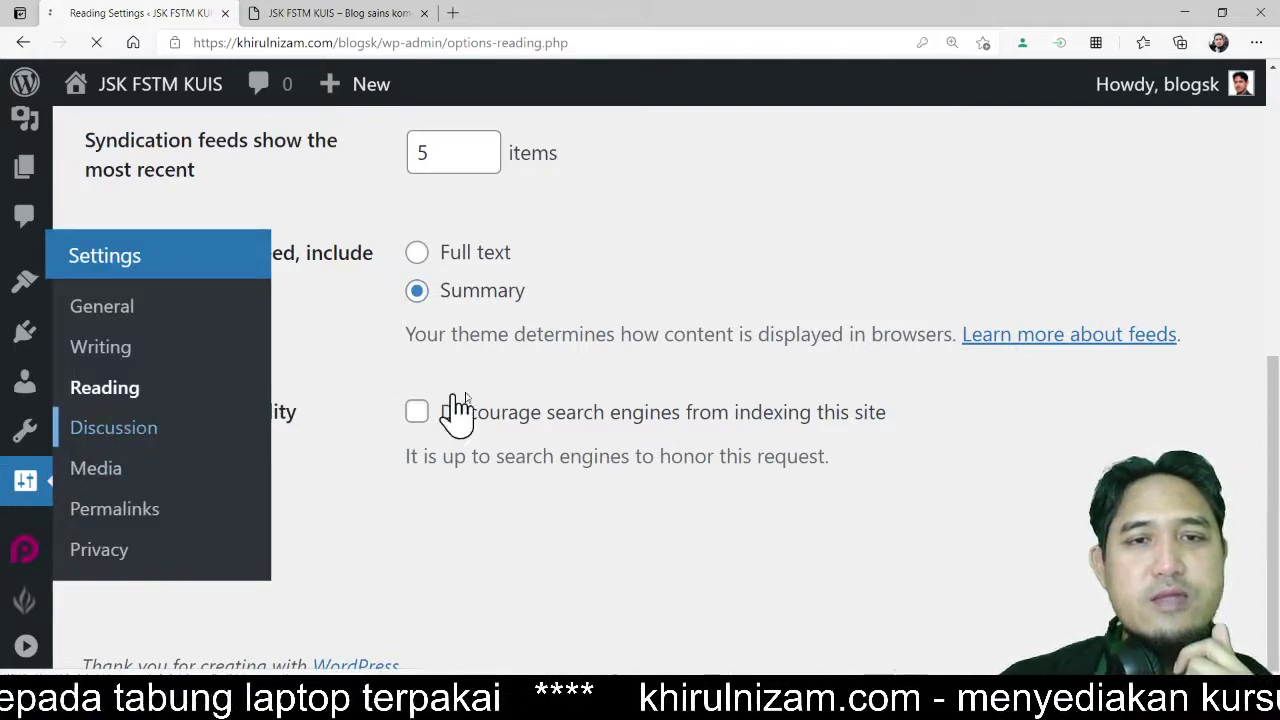
scroll(697, 490, down, 1)
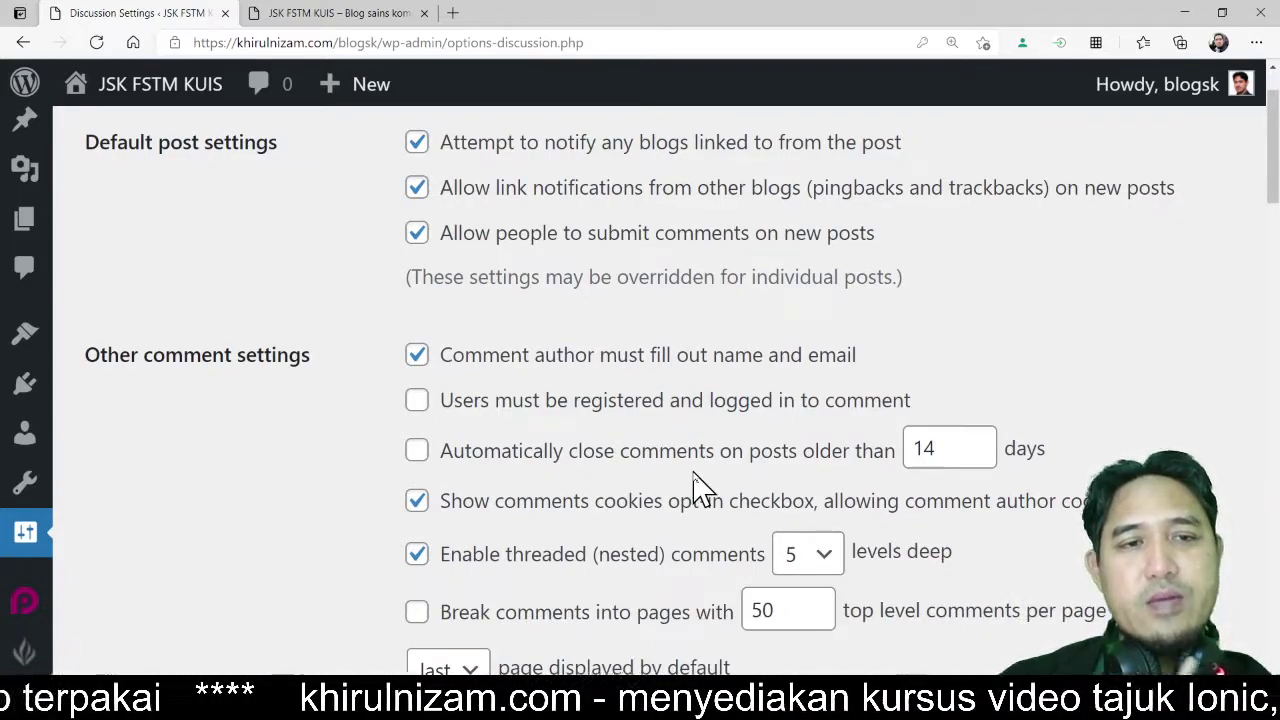
scroll(560, 405, down, 3)
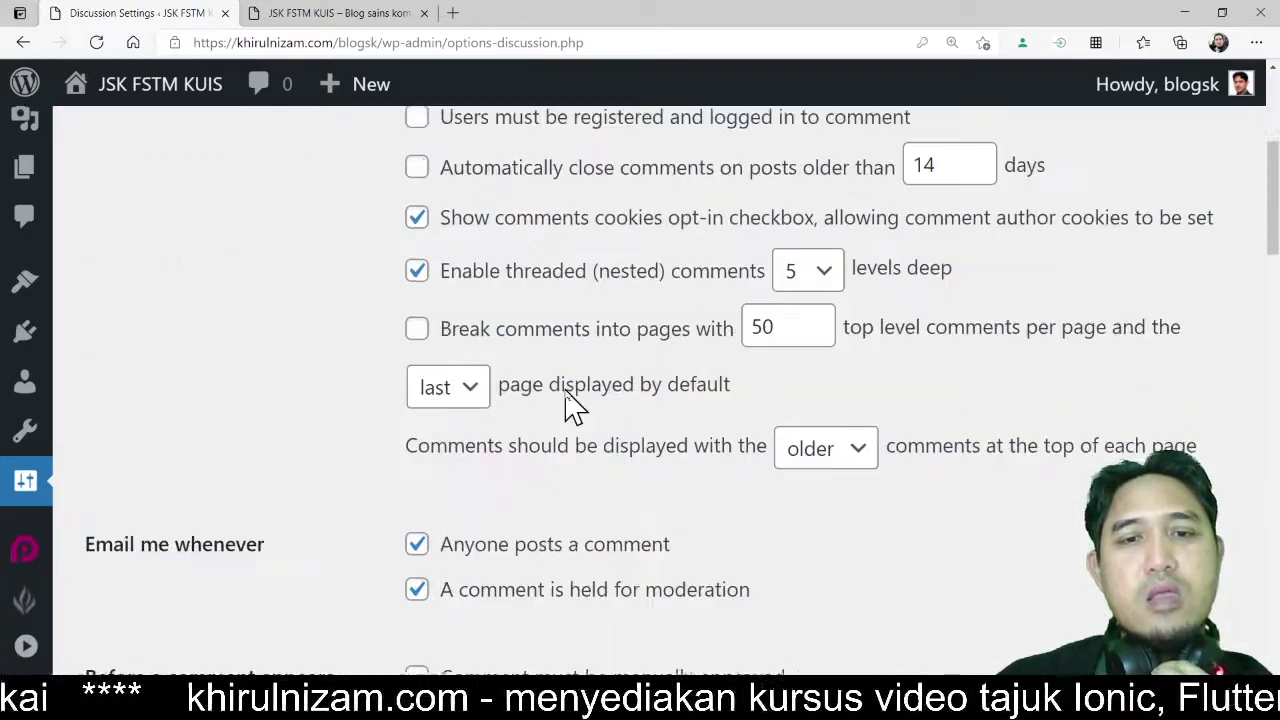
scroll(567, 405, down, 2)
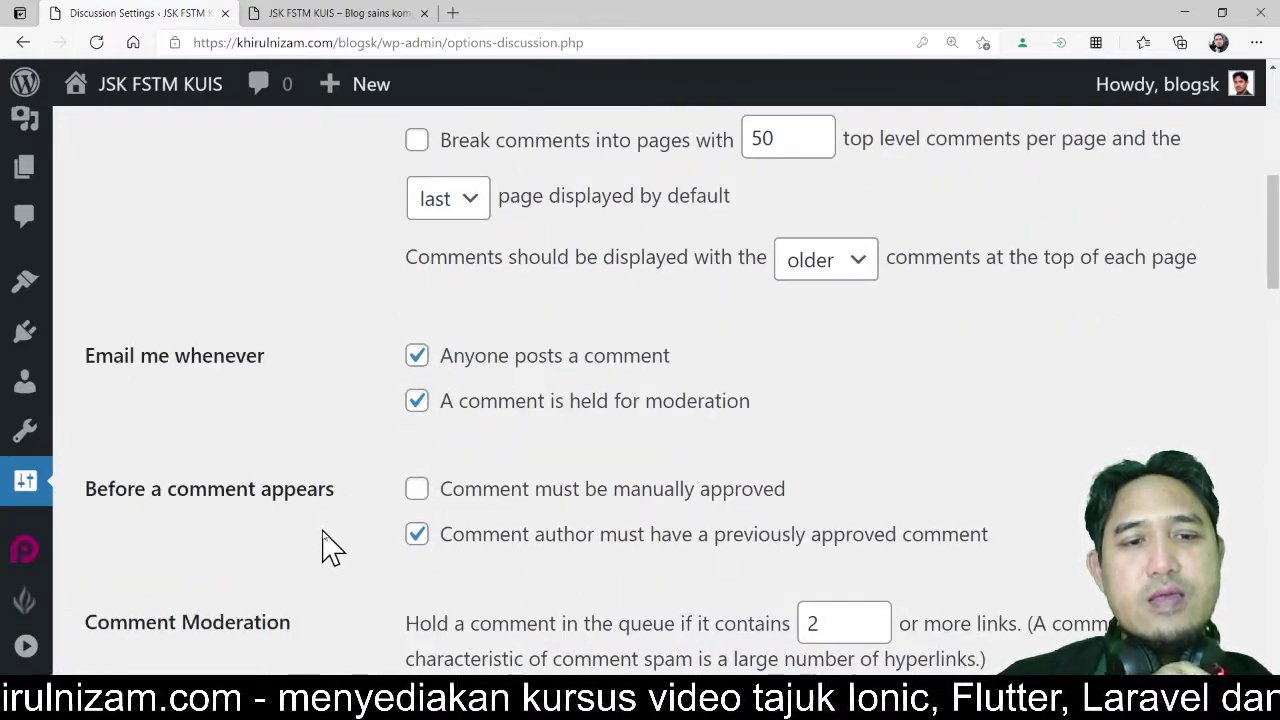
scroll(332, 545, down, 2)
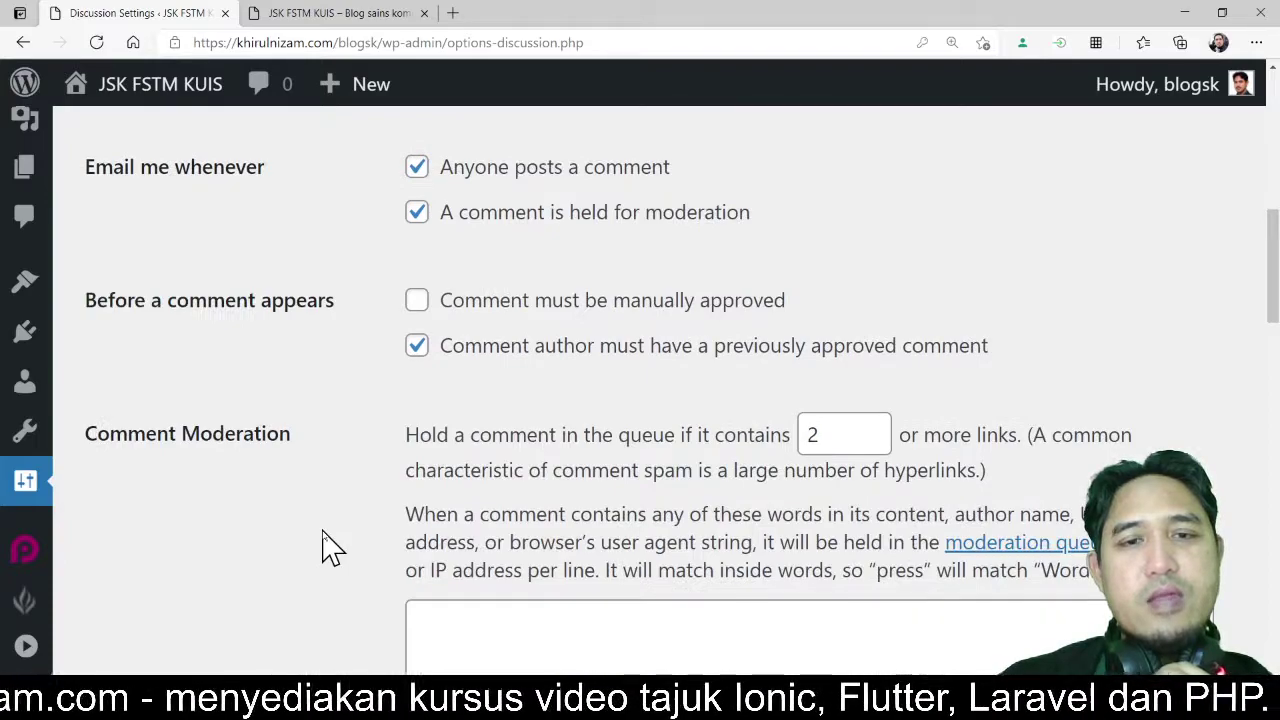
scroll(332, 545, up, 2)
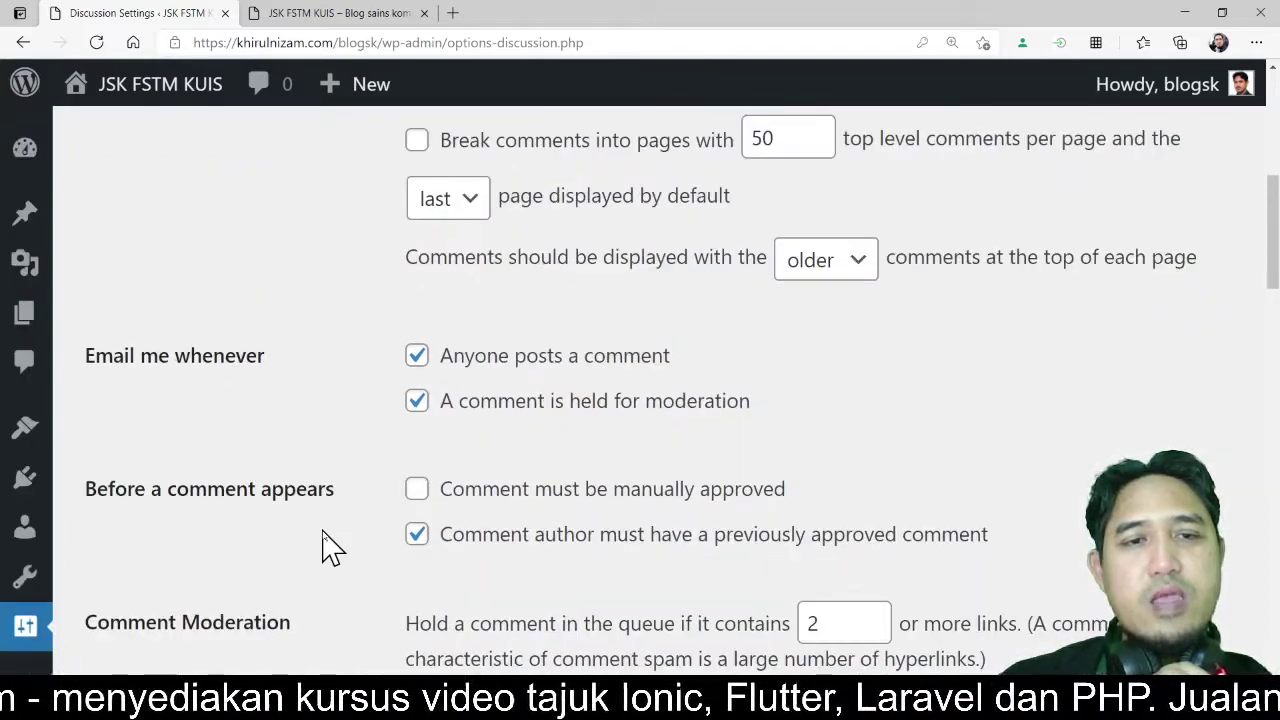
click(416, 400)
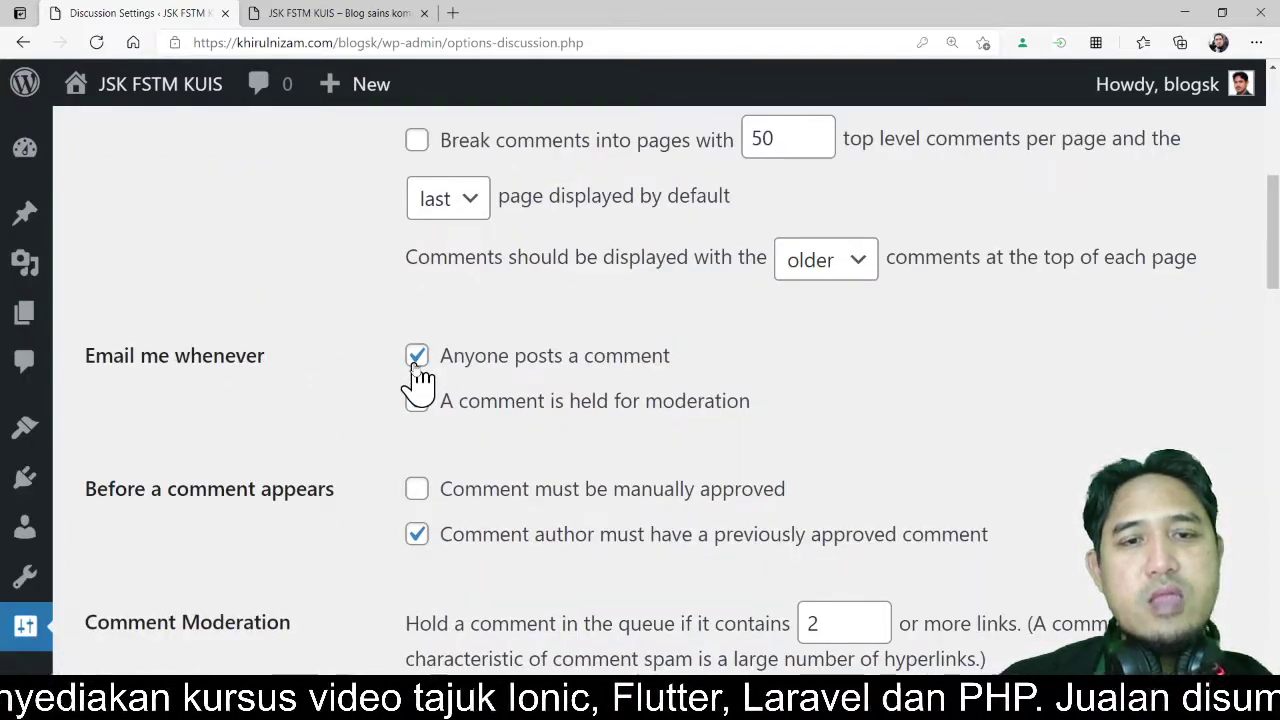
click(417, 399)
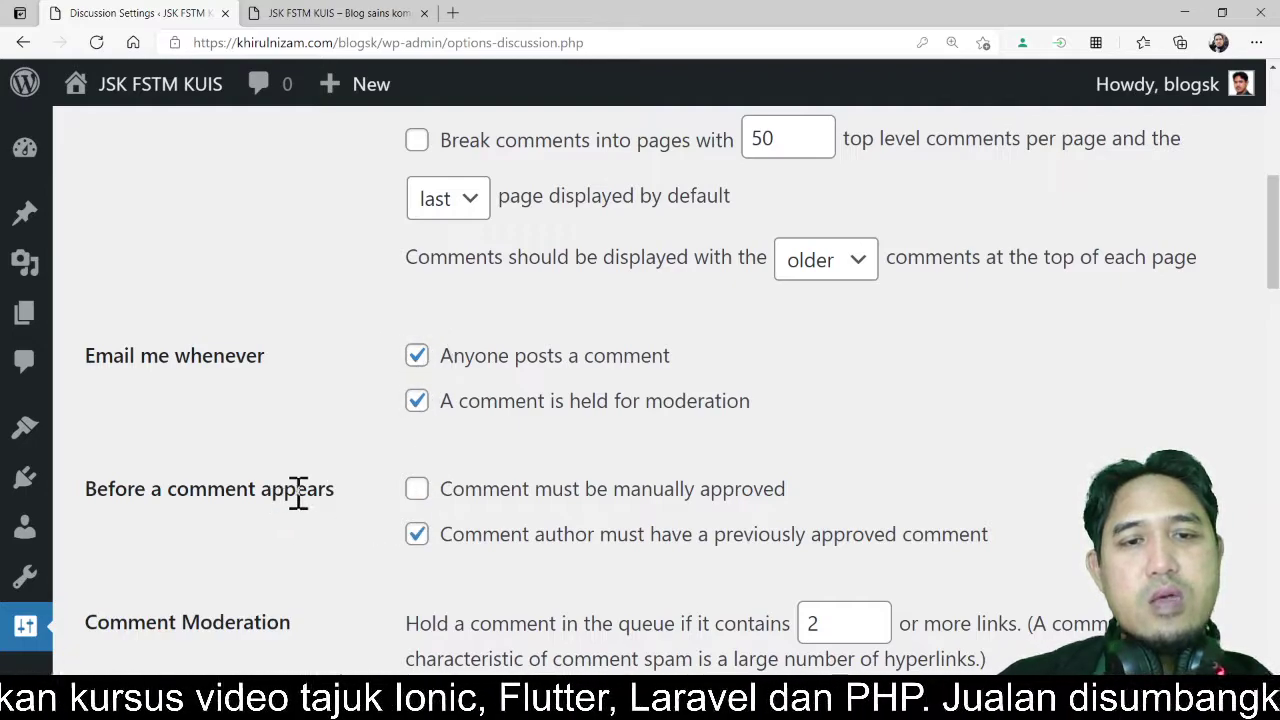
- Require that every comment be manually approved before it appears on the blog
click(417, 490)
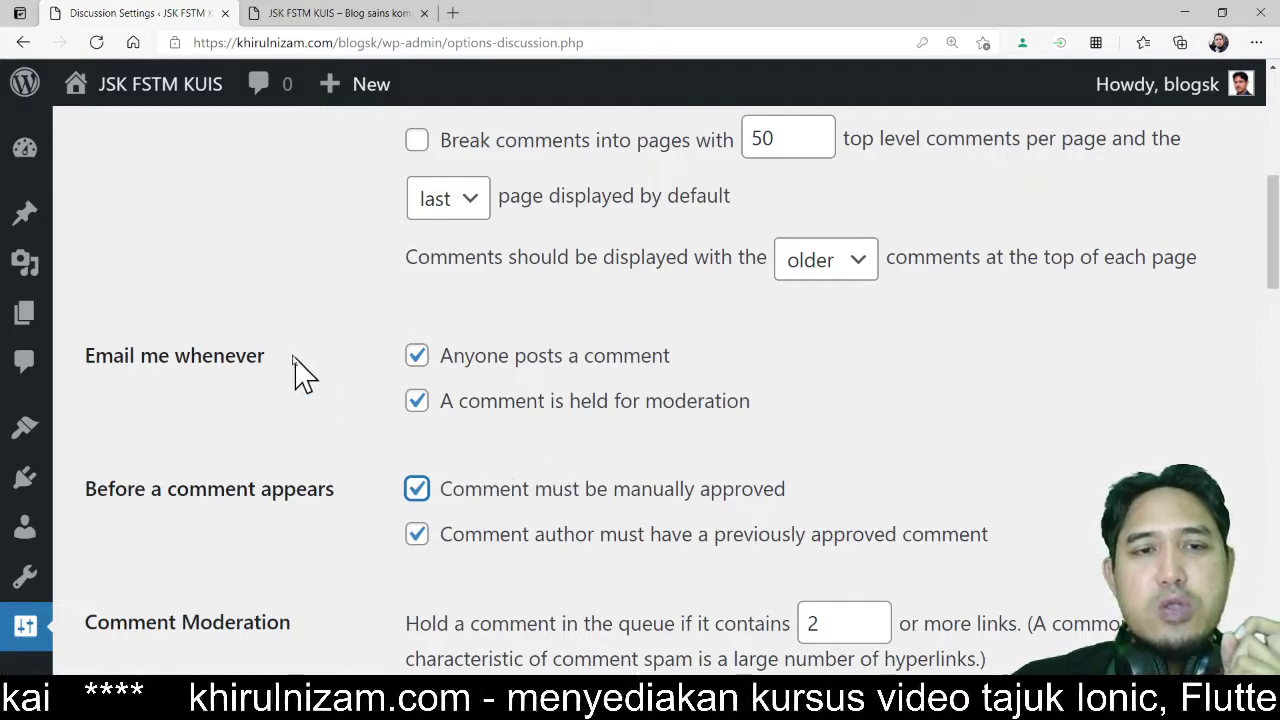
click(418, 492)
click(418, 492)
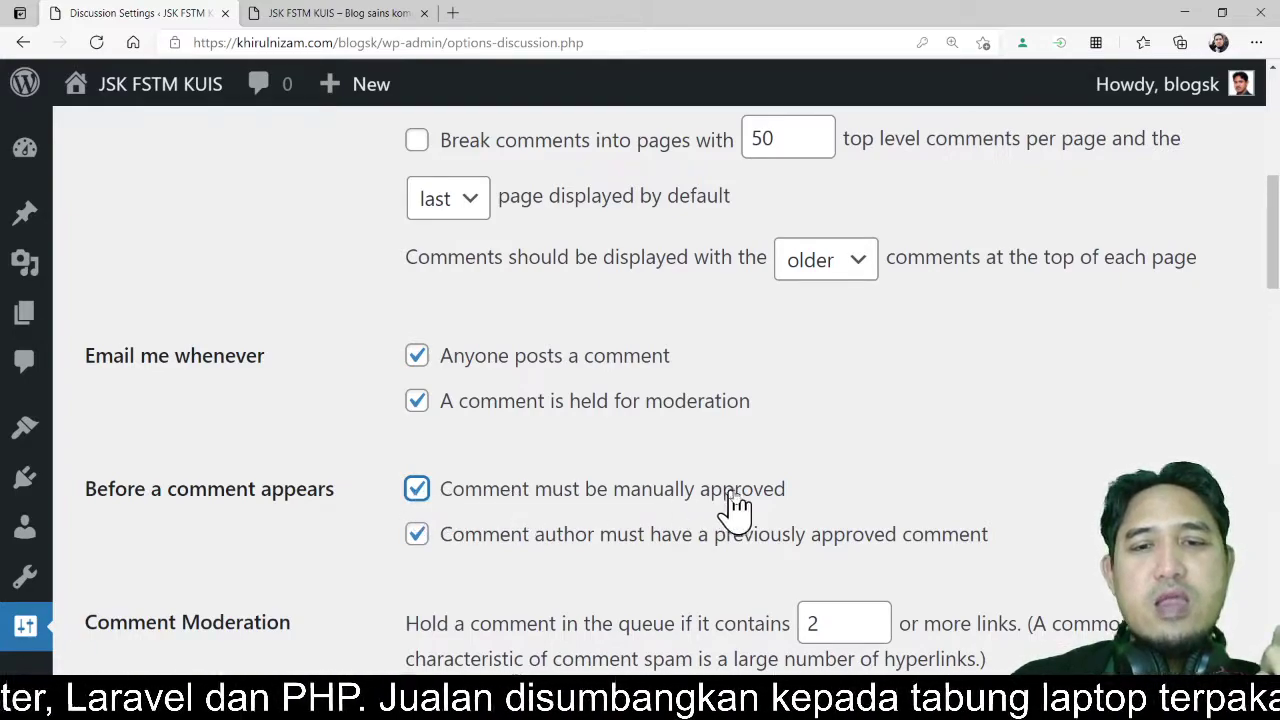
click(416, 490)
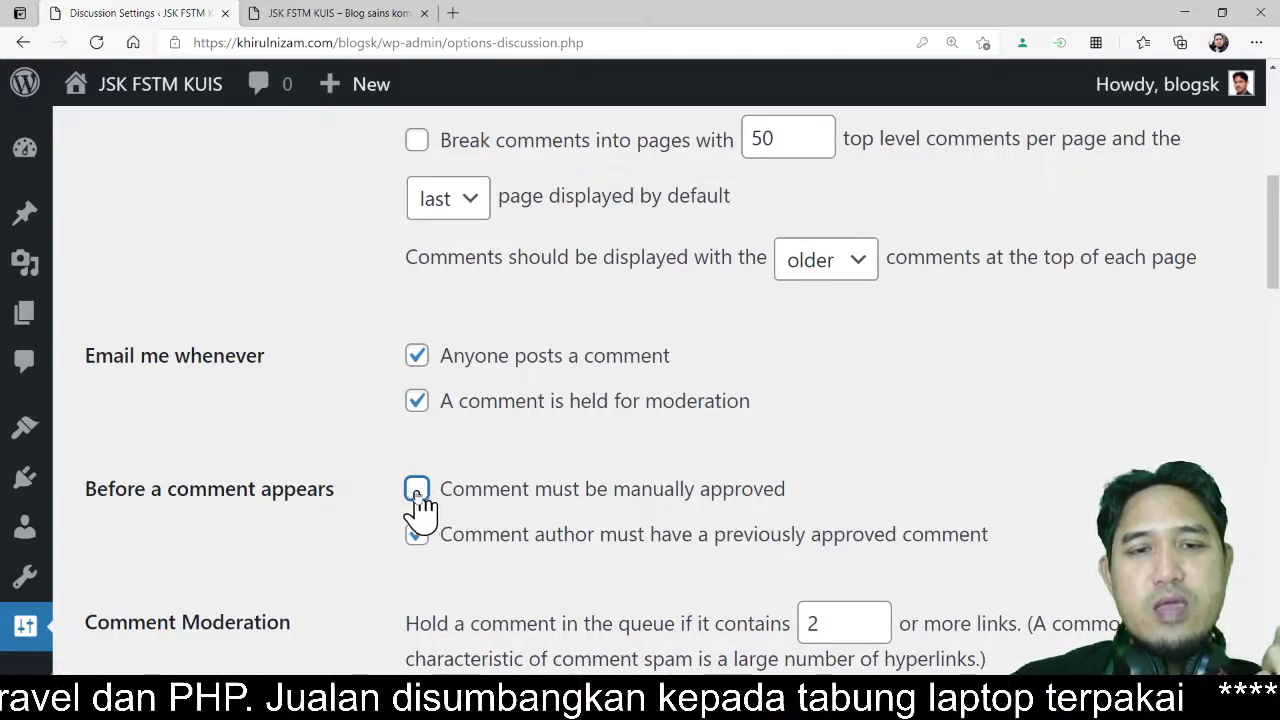
click(417, 492)
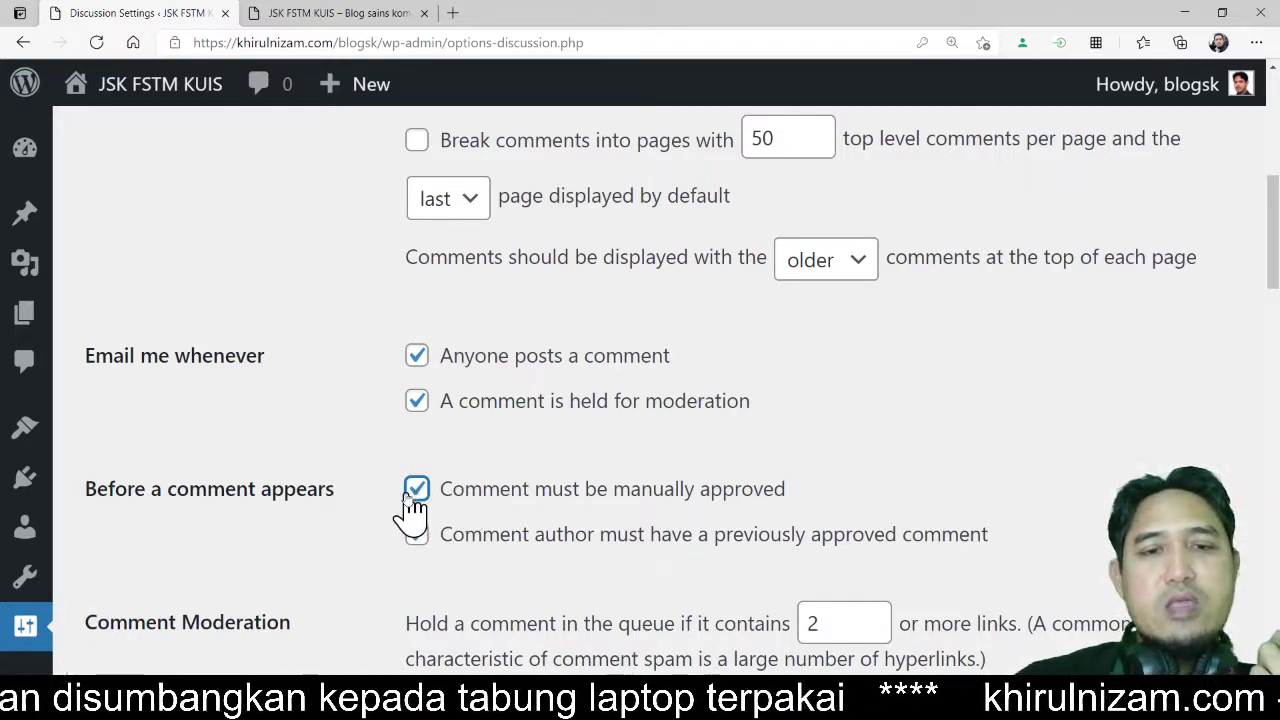
- Open the Media settings and review the thumbnail, medium and large image sizes and the upload folder option
mouse_move(22, 635)
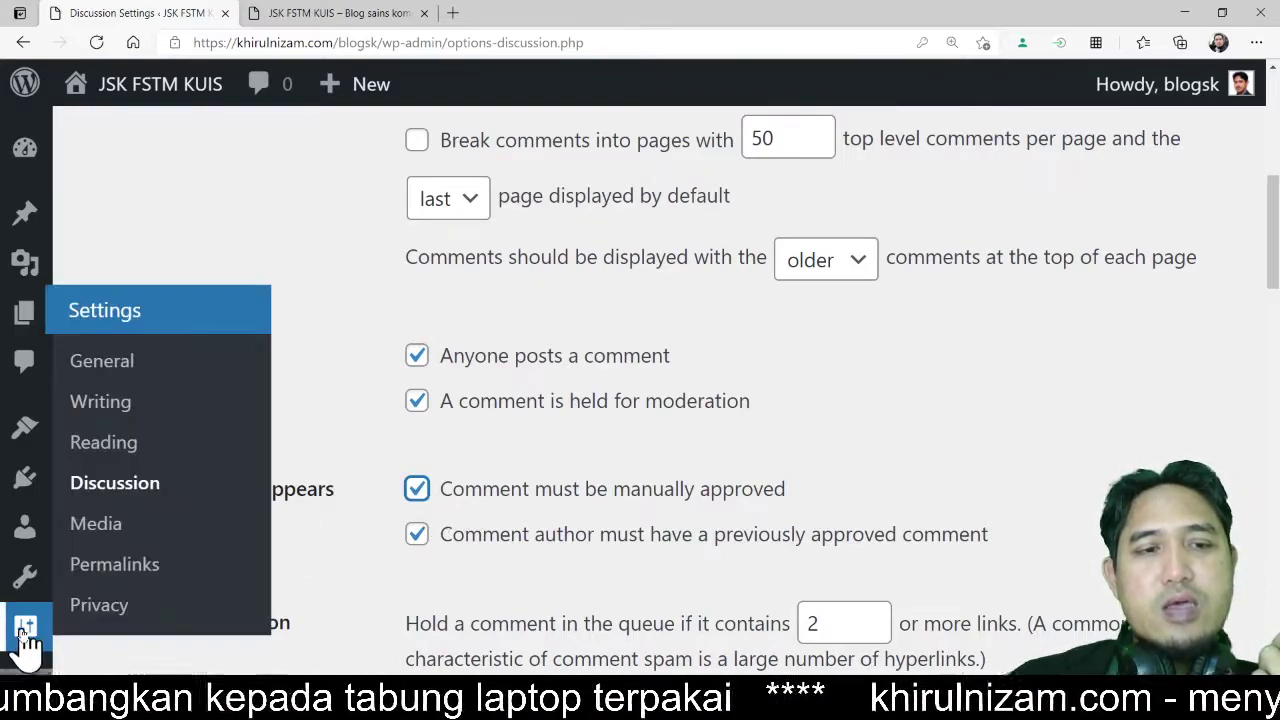
click(146, 540)
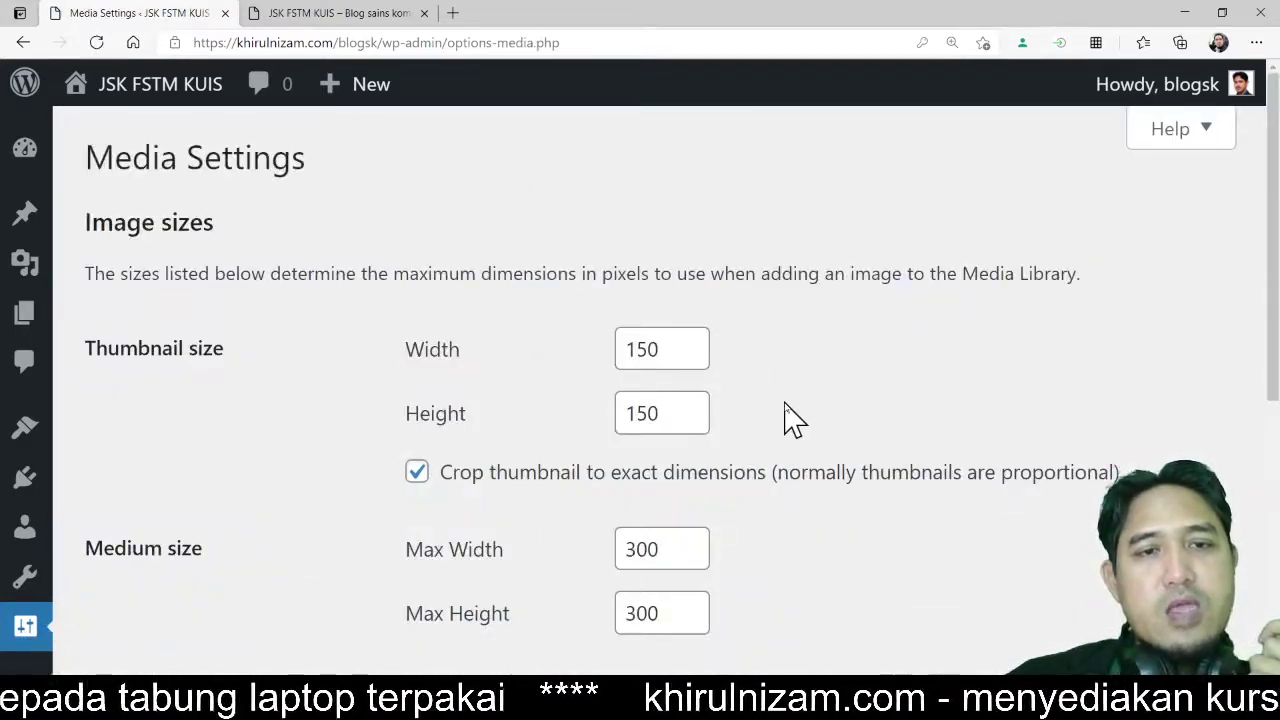
scroll(787, 415, down, 2)
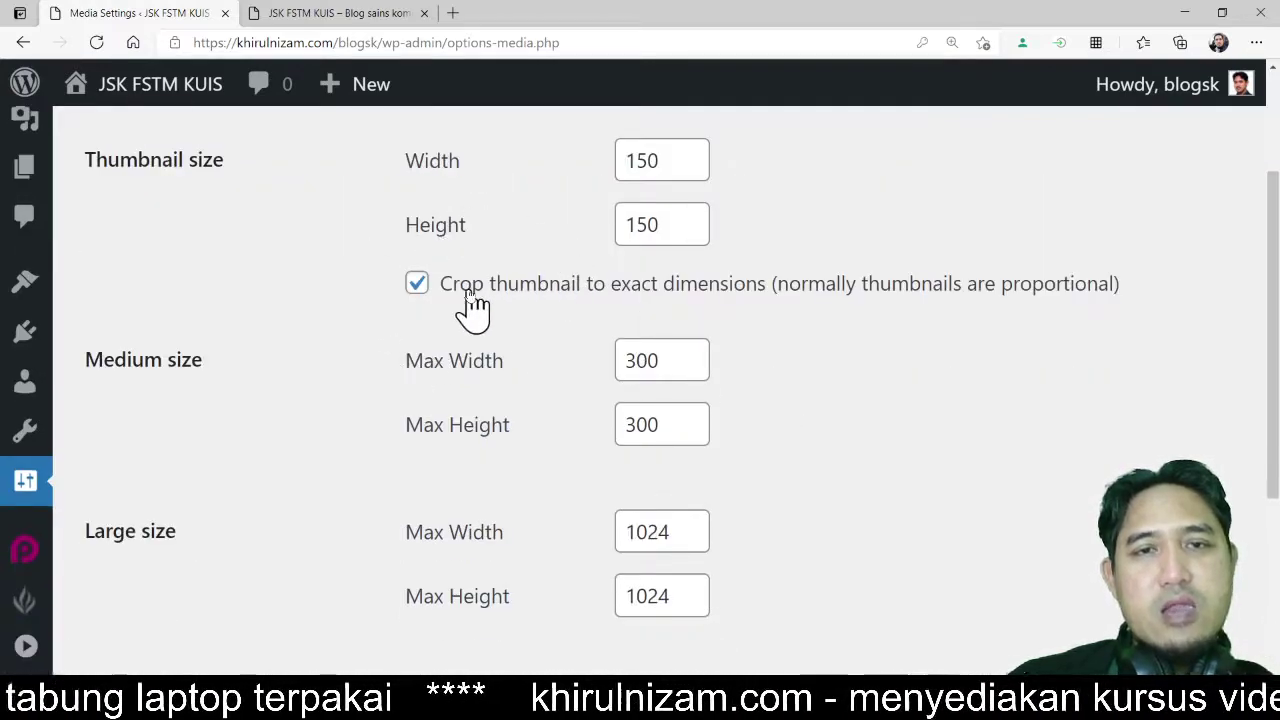
scroll(526, 273, down, 2)
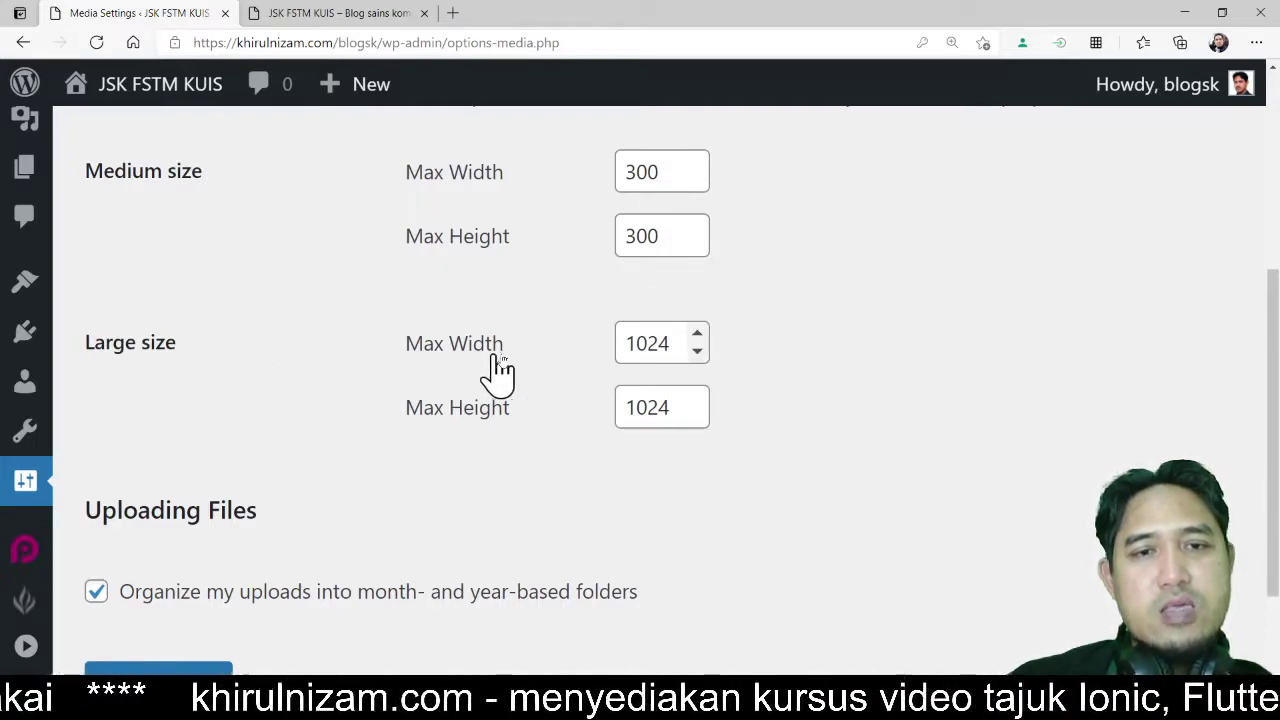
scroll(677, 480, down, 1)
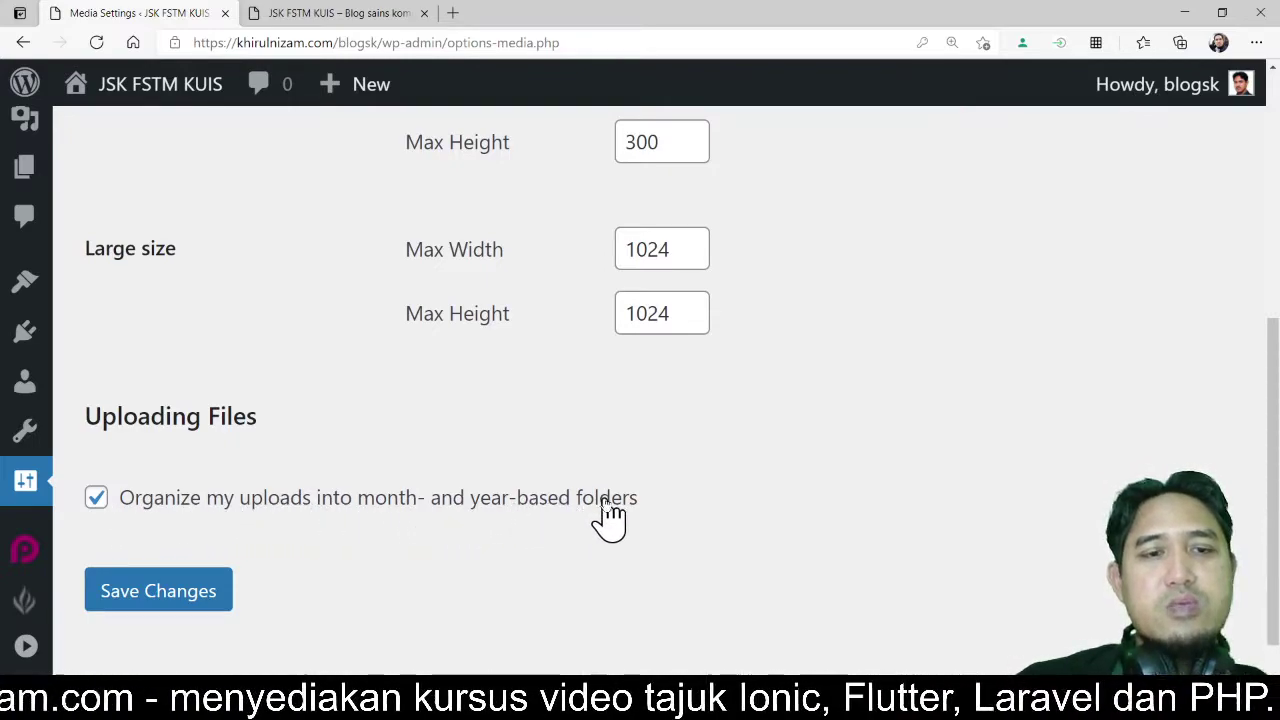
scroll(606, 520, down, 1)
scroll(606, 517, up, 2)
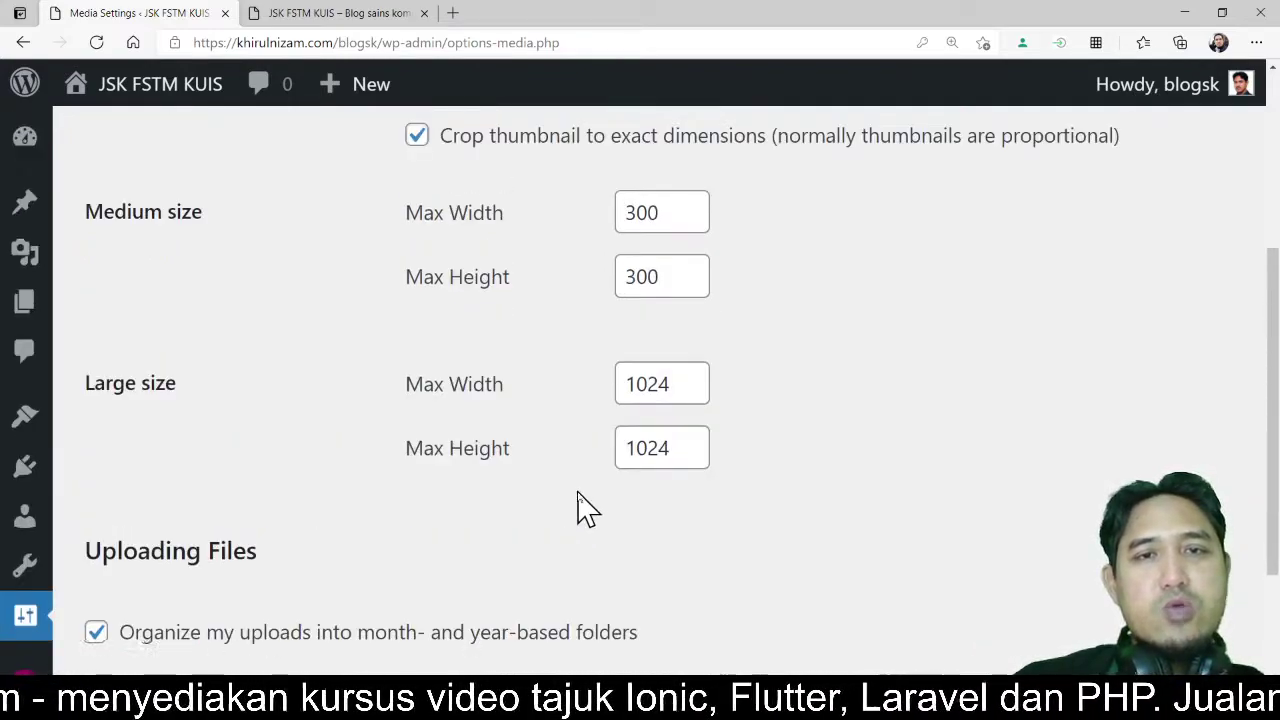
scroll(580, 508, up, 2)
scroll(585, 510, down, 2)
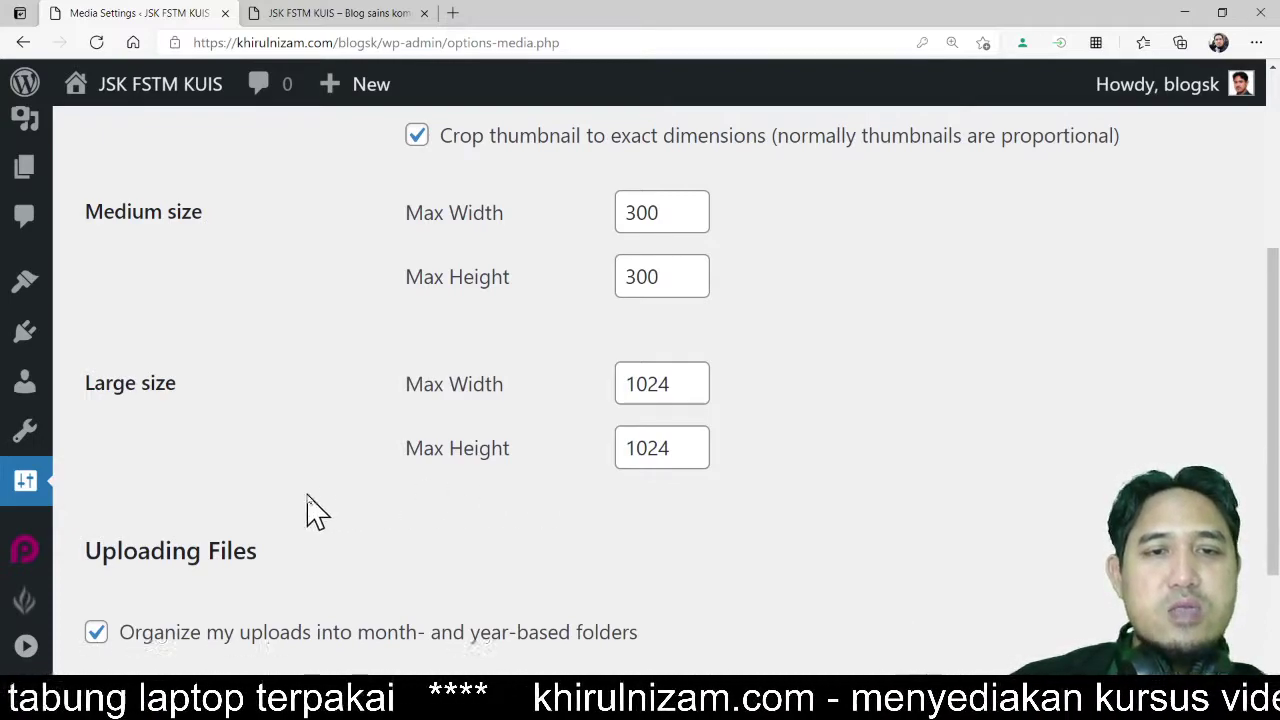
- In the Permalink Settings, examine the date and post name parts of the Day and name URL, and choose the Post name structure
mouse_move(20, 490)
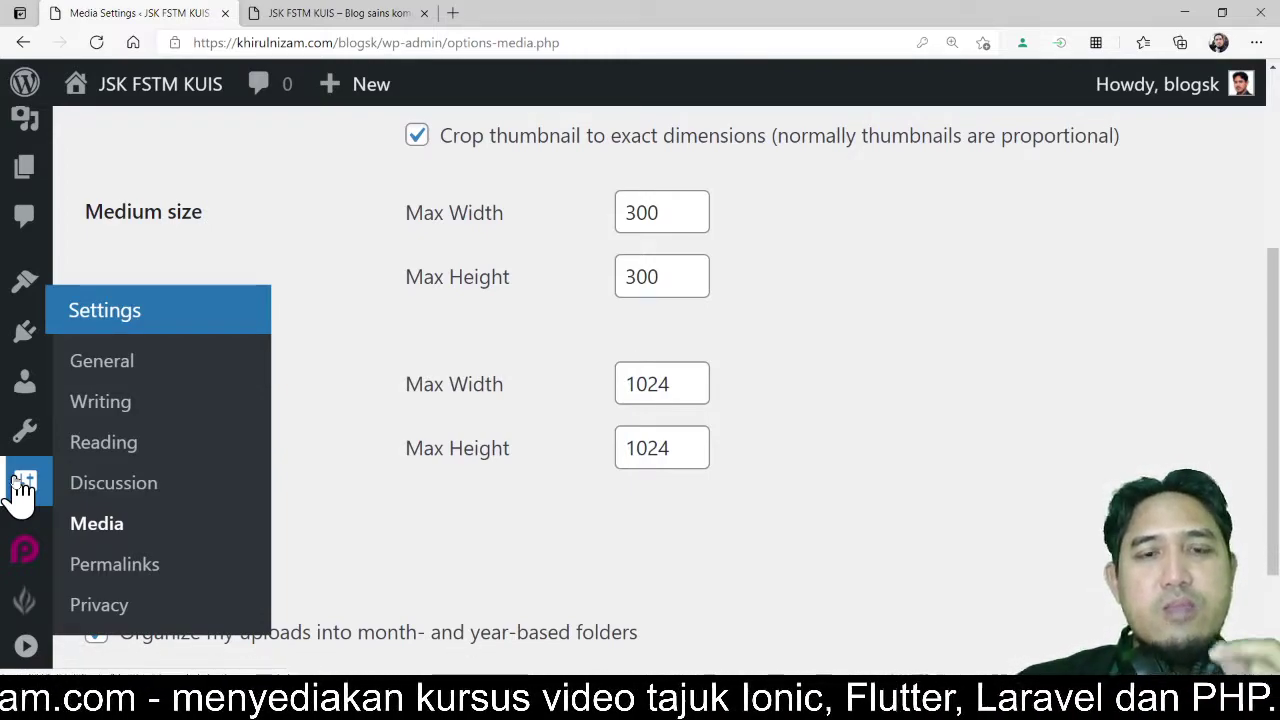
click(135, 566)
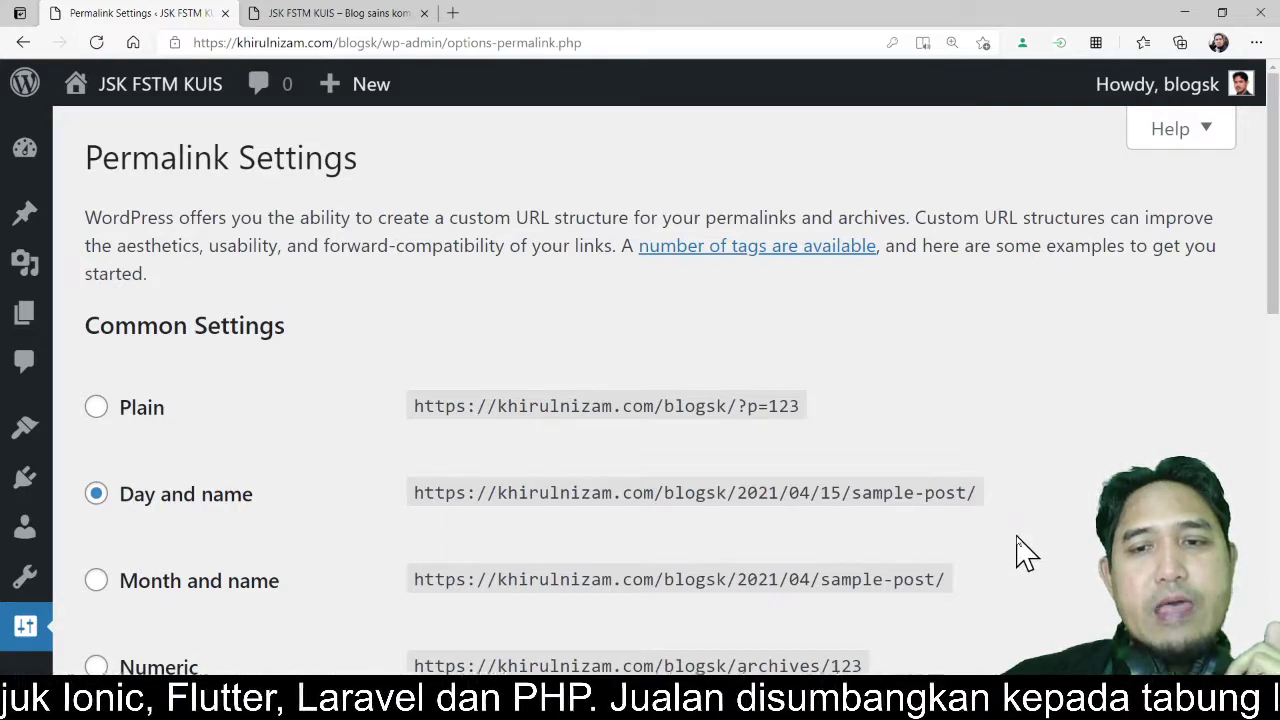
scroll(1025, 553, down, 1)
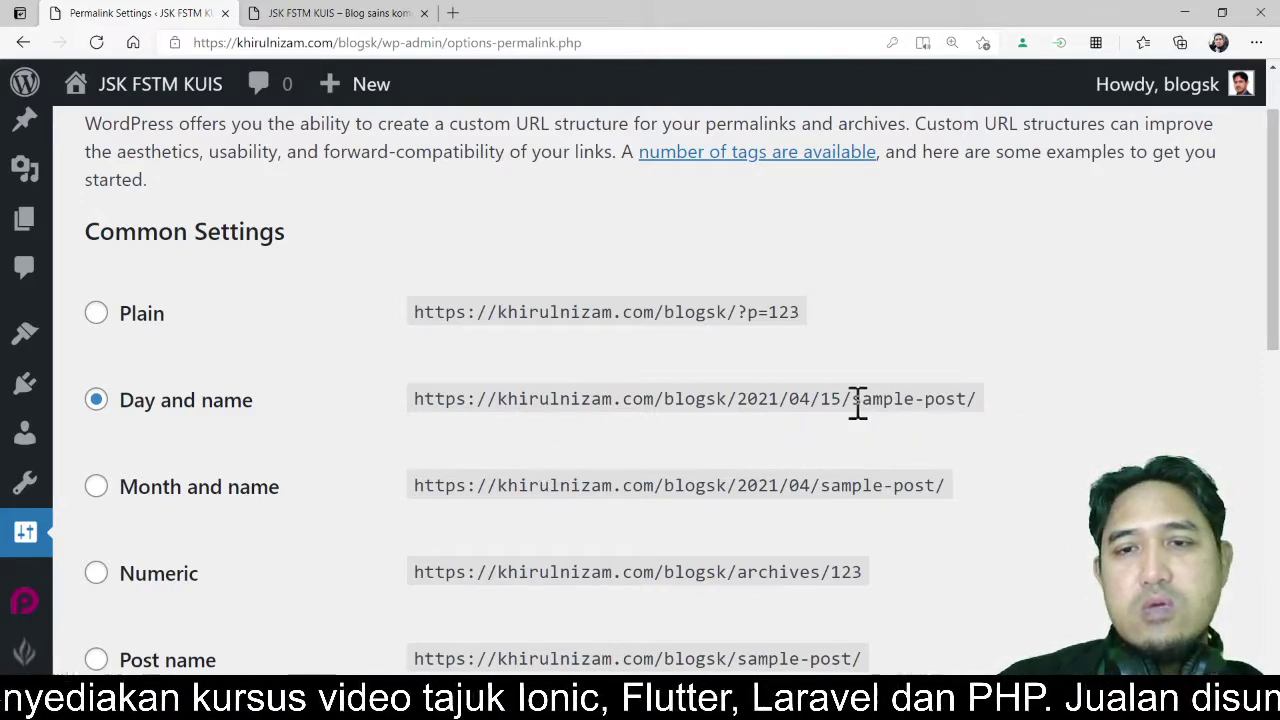
drag(852, 399, 974, 400)
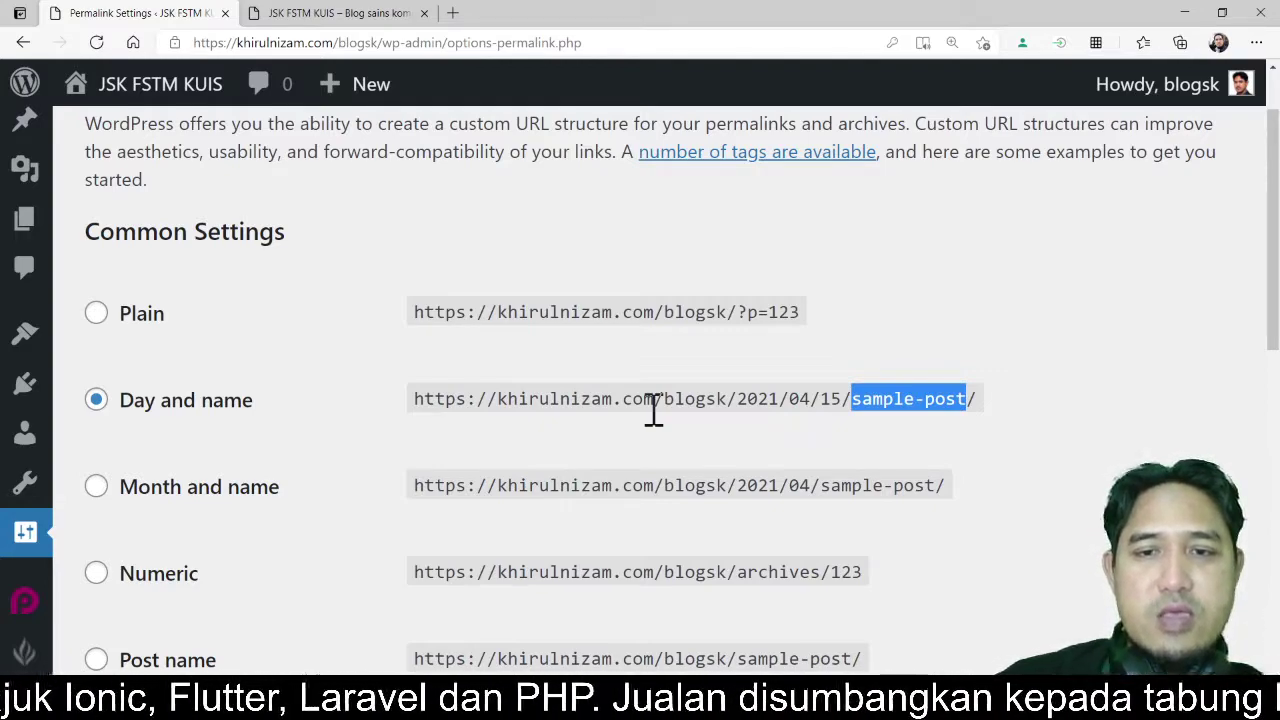
click(740, 394)
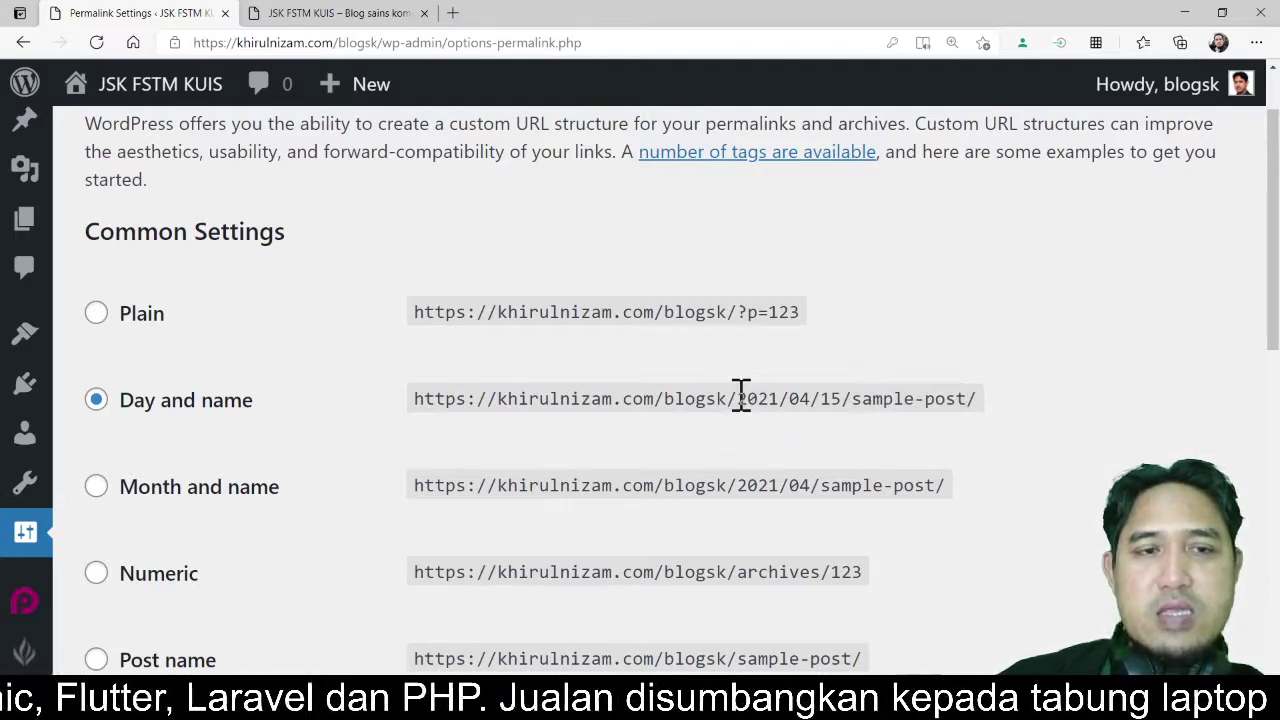
drag(740, 394, 846, 398)
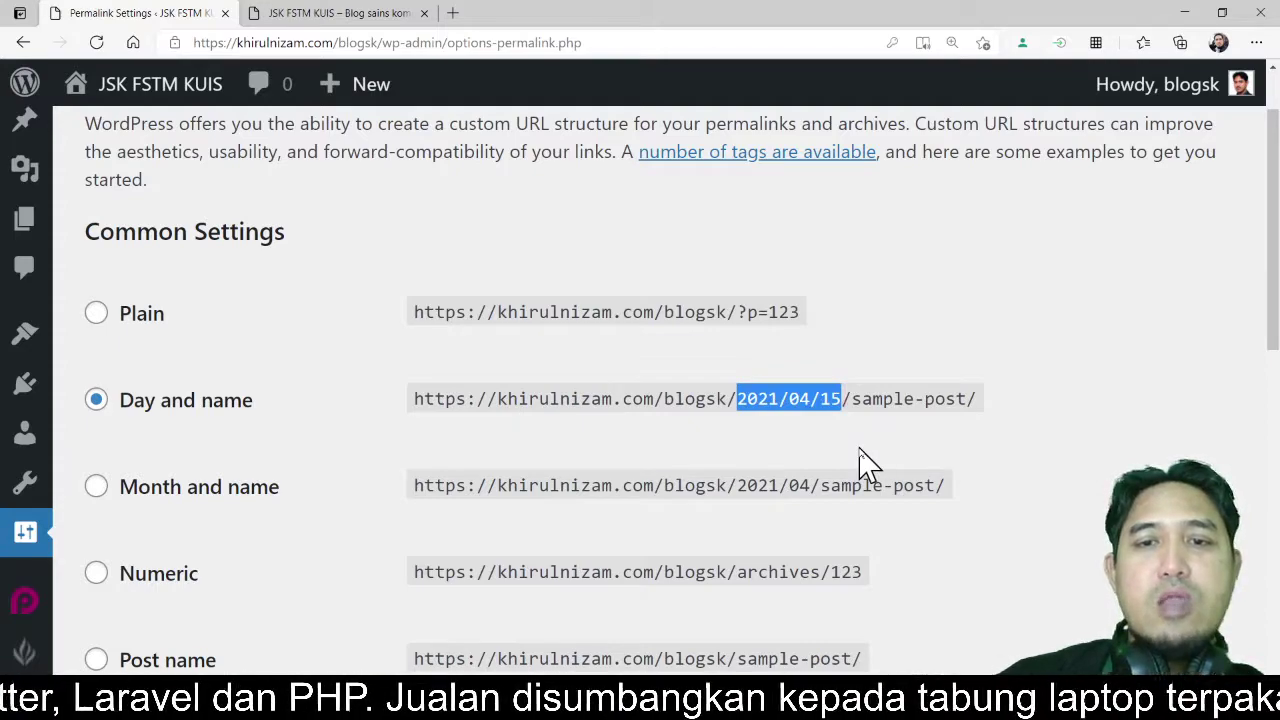
scroll(855, 472, down, 2)
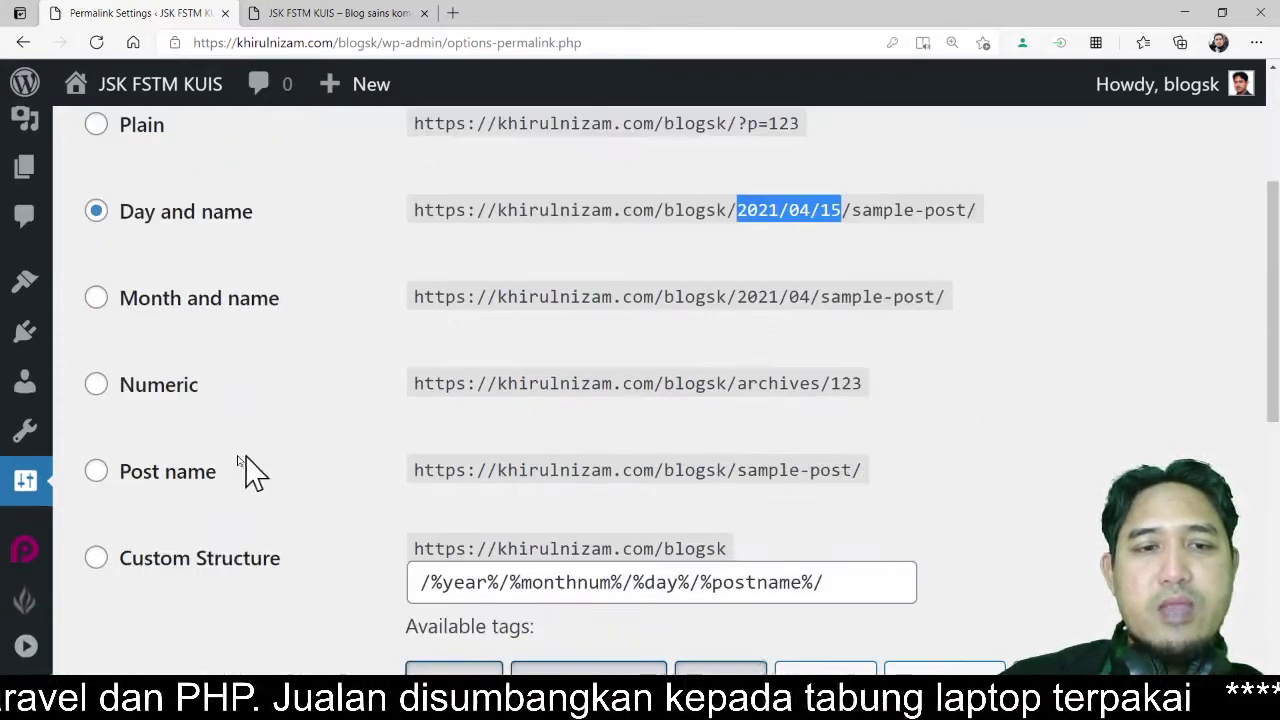
click(95, 472)
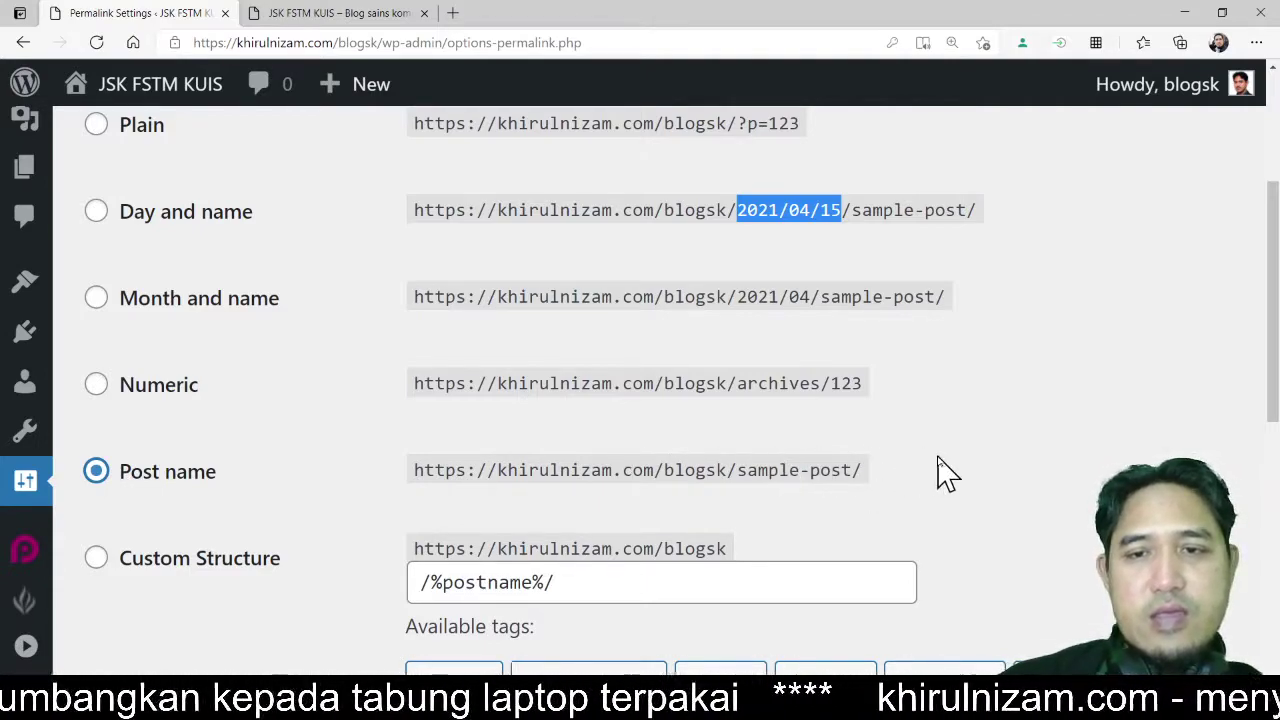
- Examine the Post name example URL up close, especially its sample-post part, and look over the custom structure tags
key(ctrl+plus)
key(ctrl+plus)
key(ctrl+plus)
key(ctrl+plus)
key(ctrl+plus)
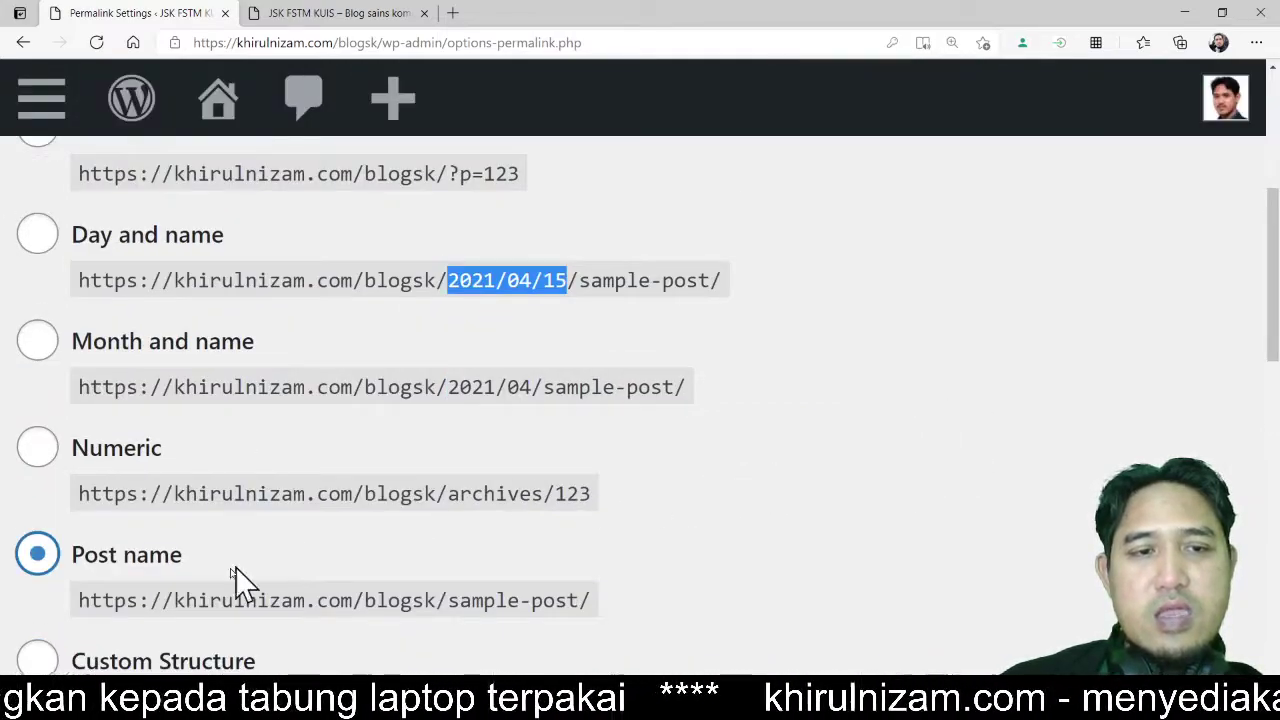
scroll(177, 586, down, 1)
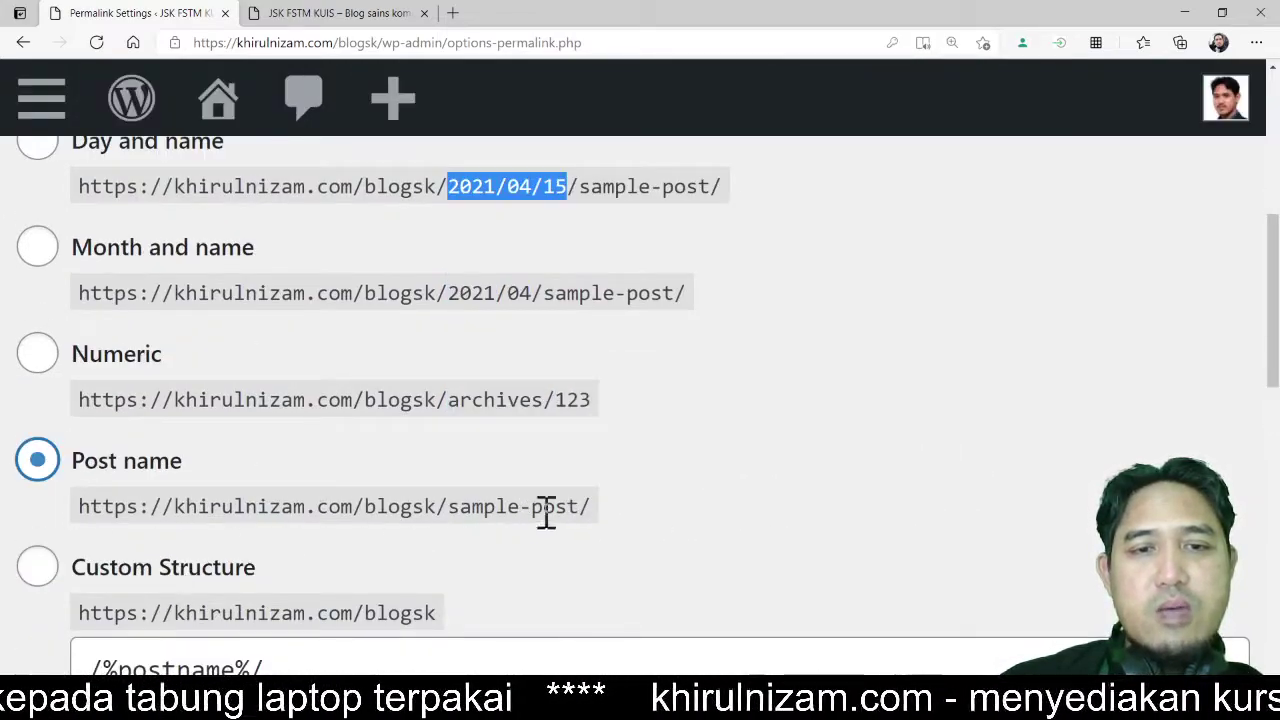
drag(609, 520, 86, 534)
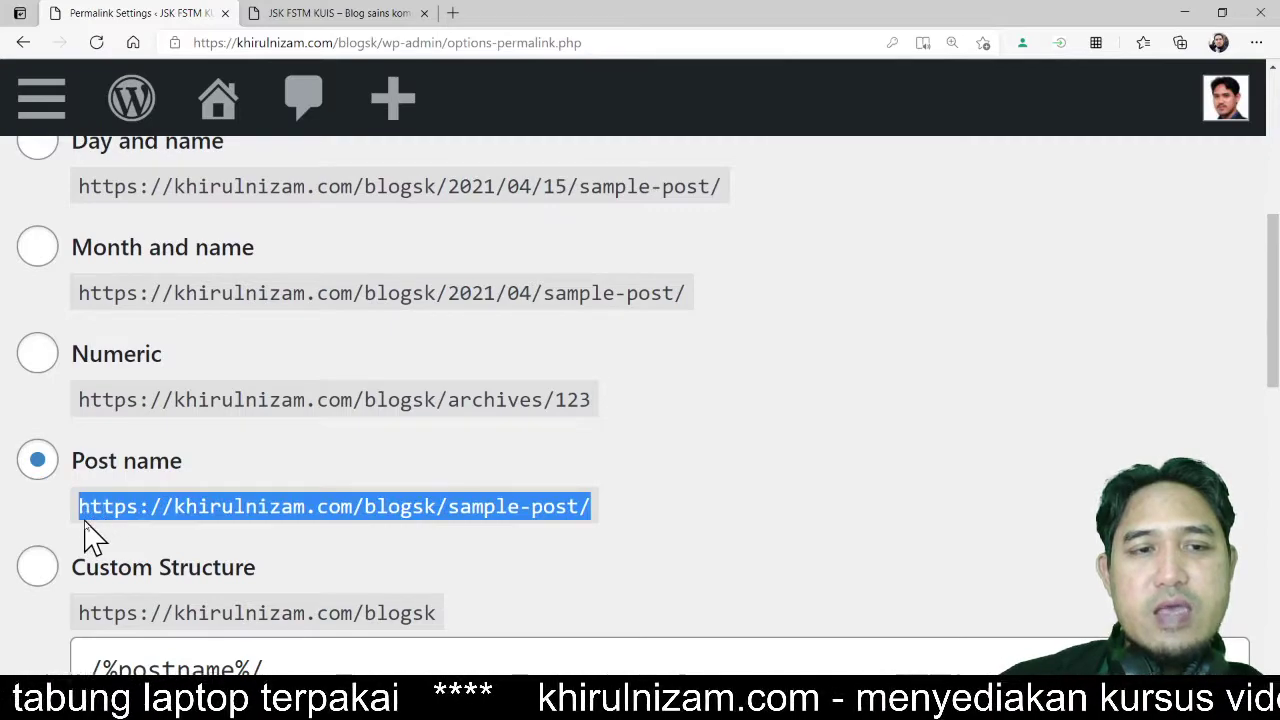
scroll(324, 405, up, 1)
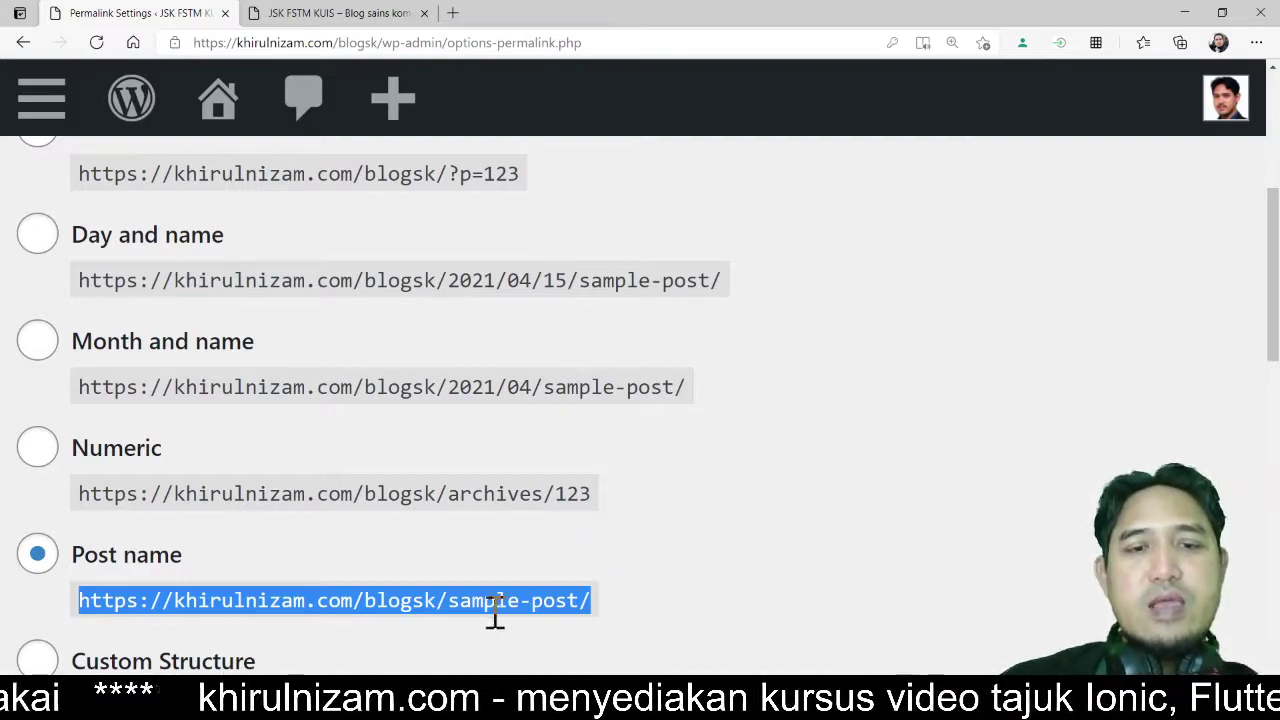
click(446, 602)
drag(446, 602, 588, 606)
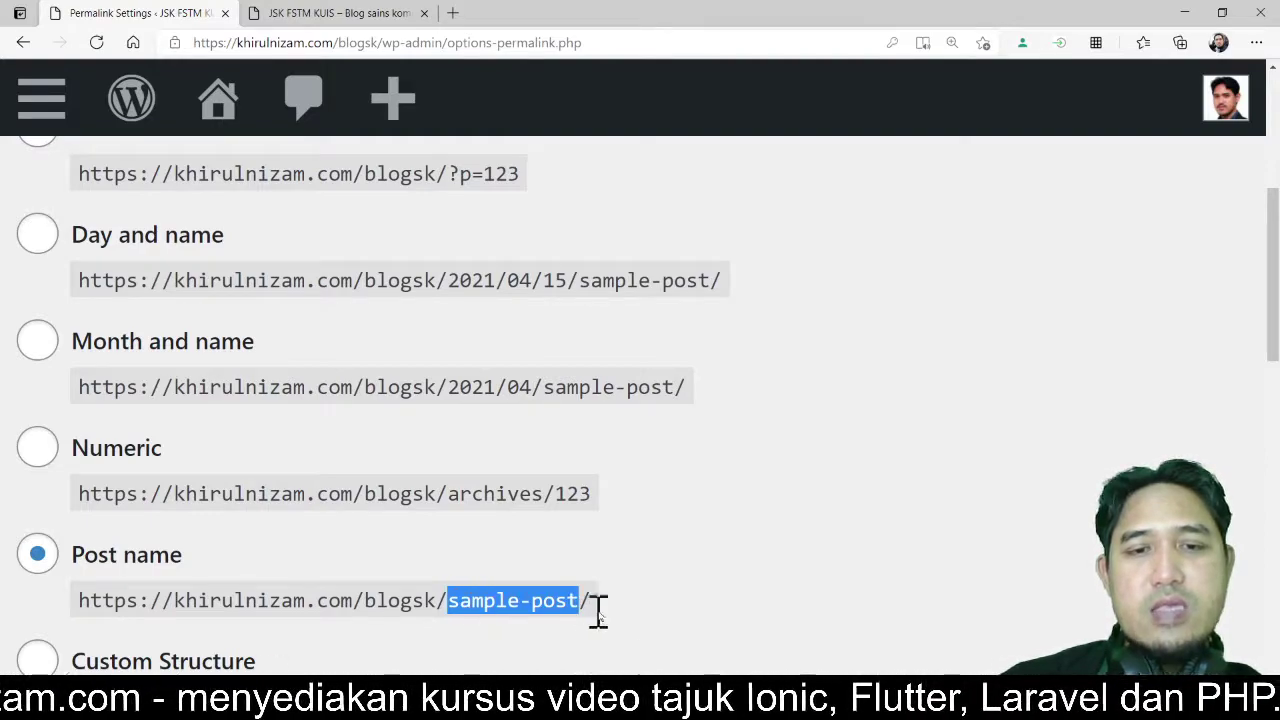
right_click(545, 612)
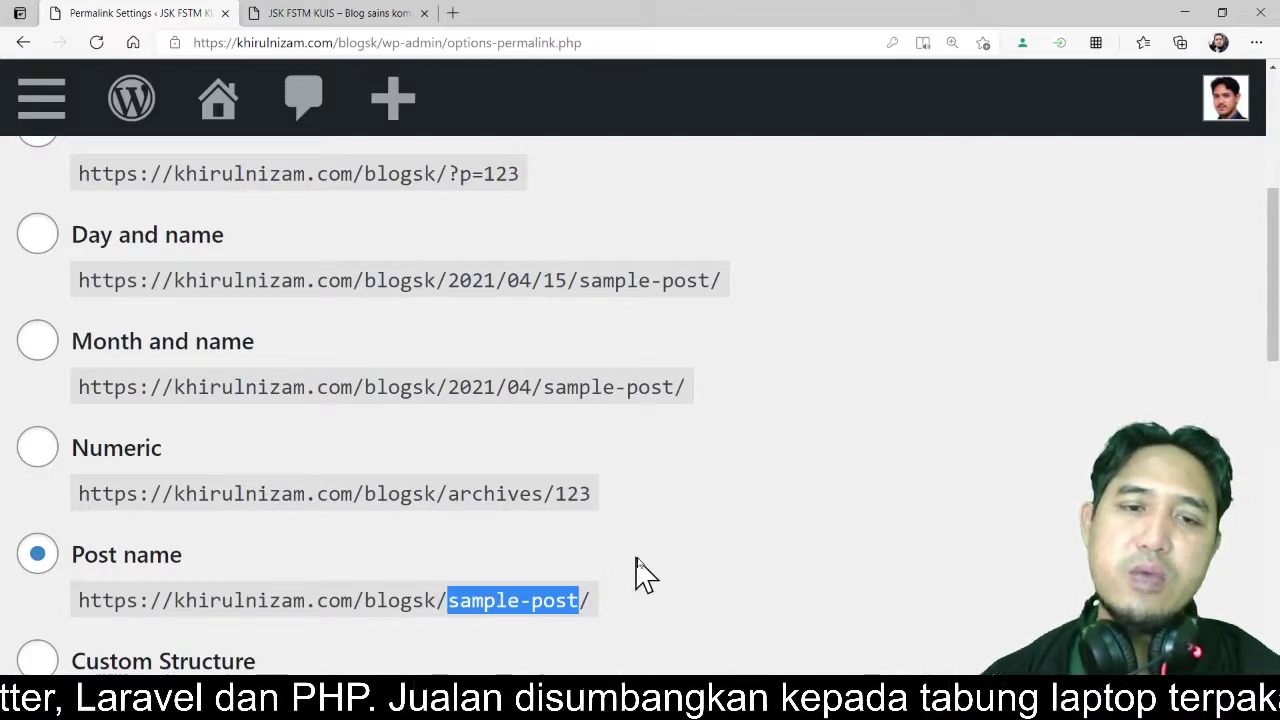
key(ctrl+minus)
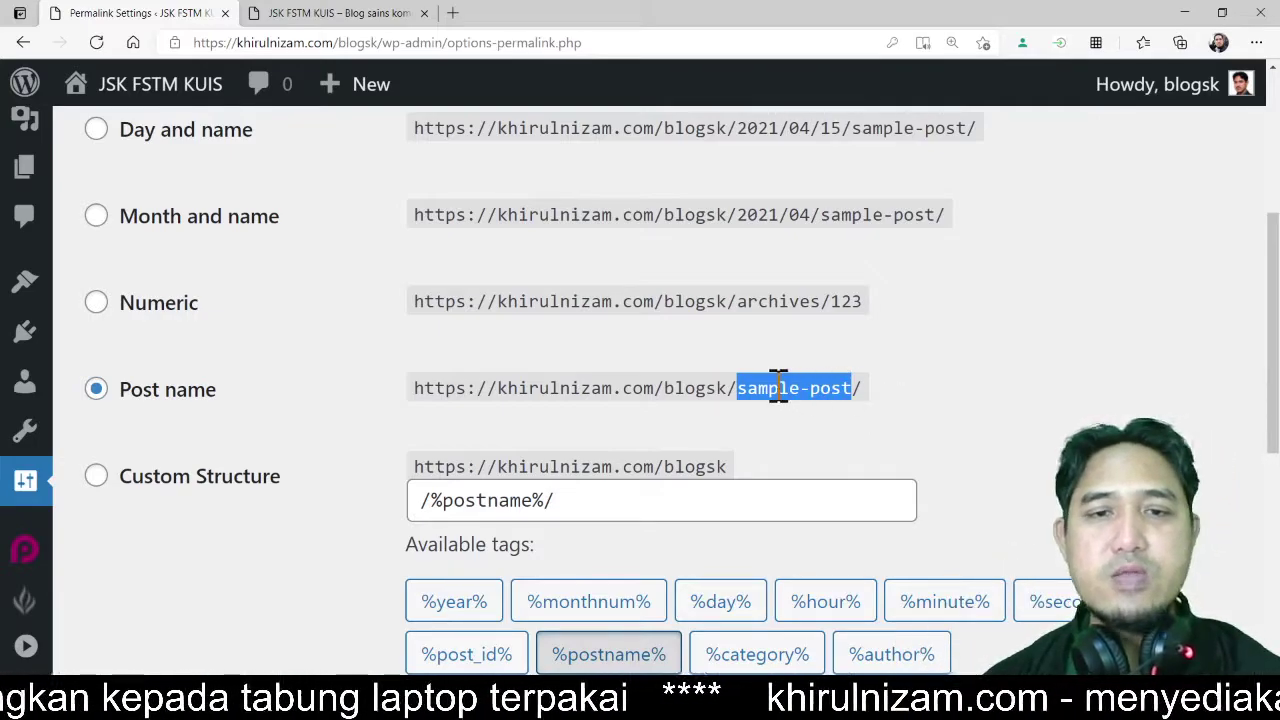
scroll(352, 437, down, 2)
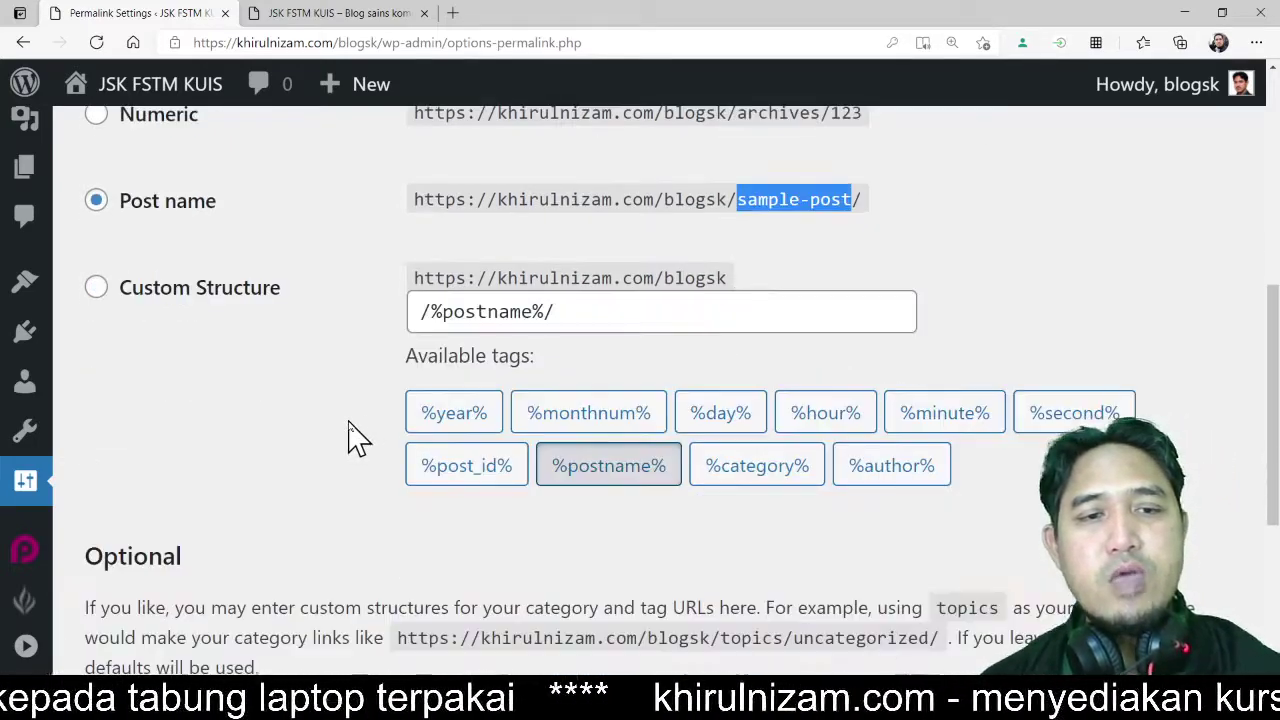
- Review the optional category and tag base fields, leave them blank, and save the Post name permalink structure
scroll(352, 437, down, 3)
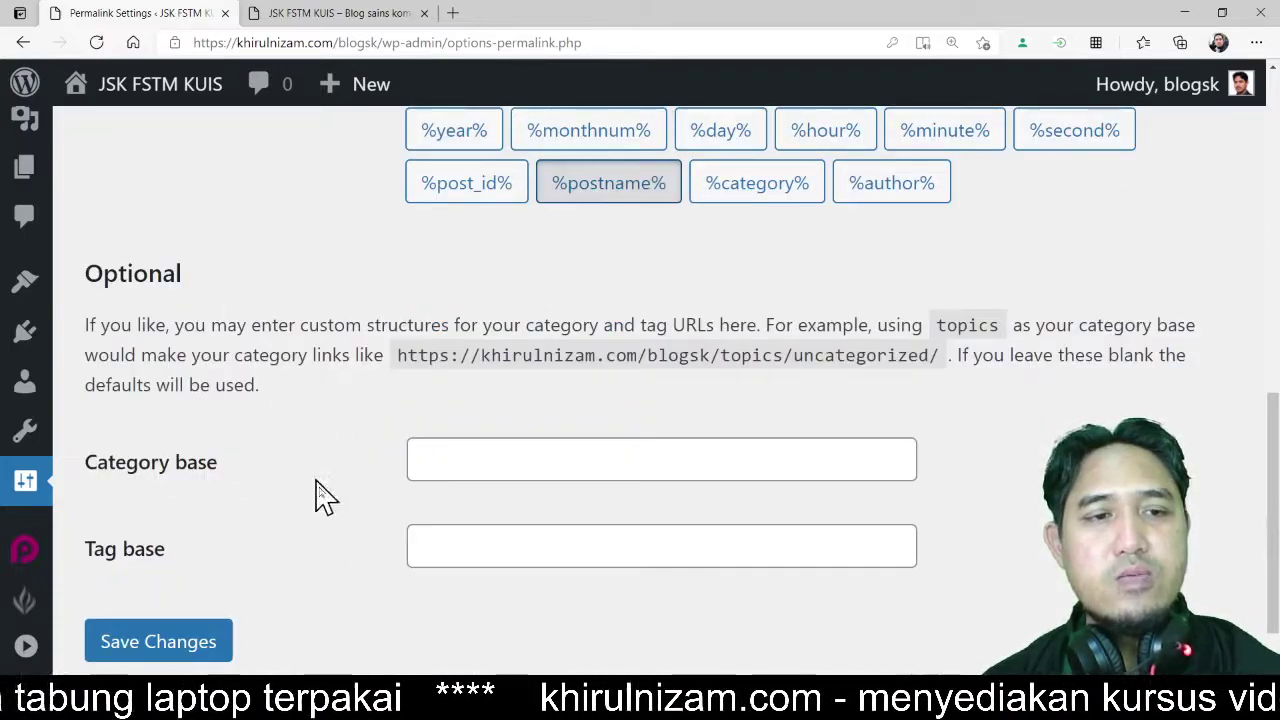
scroll(418, 385, up, 3)
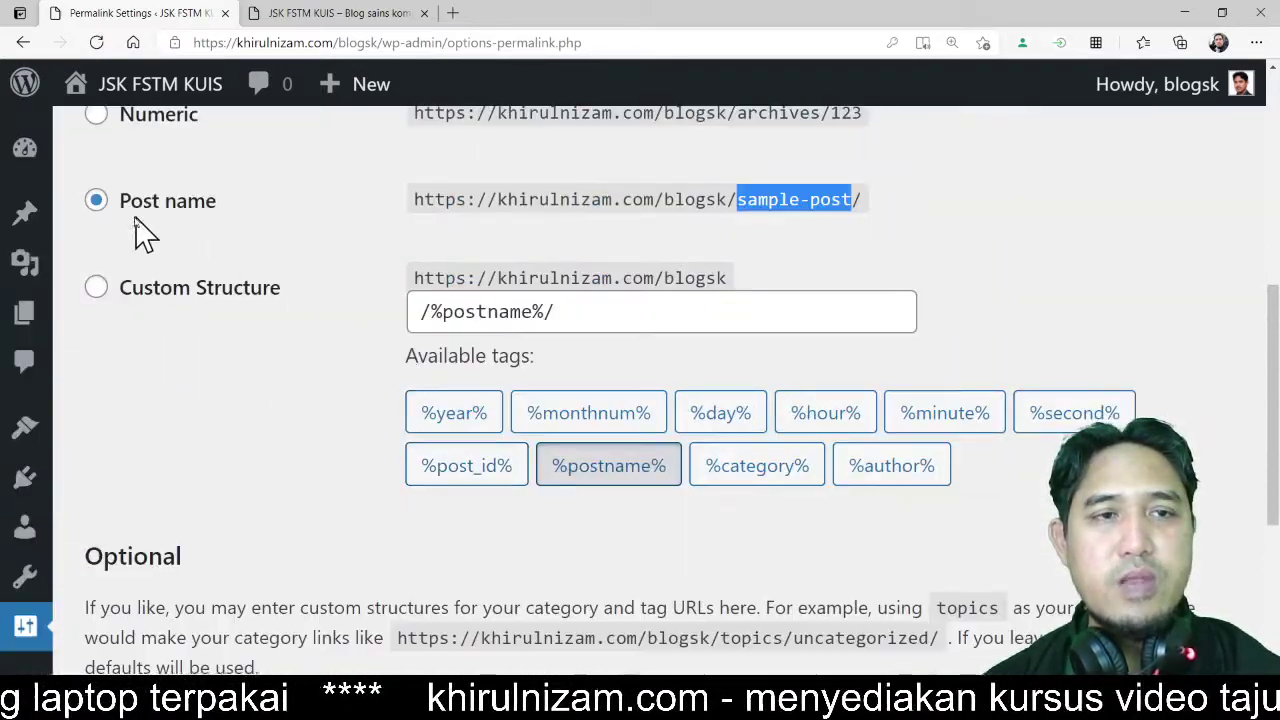
scroll(362, 360, down, 2)
scroll(362, 360, down, 1)
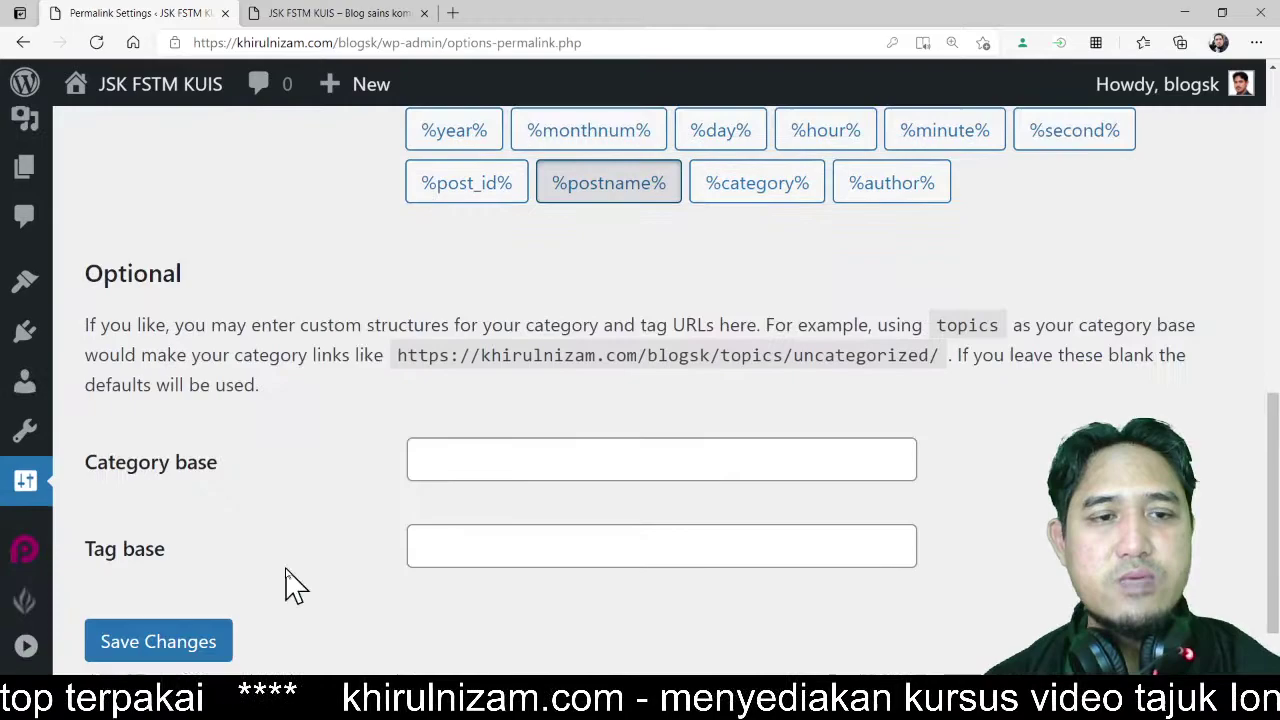
click(214, 648)
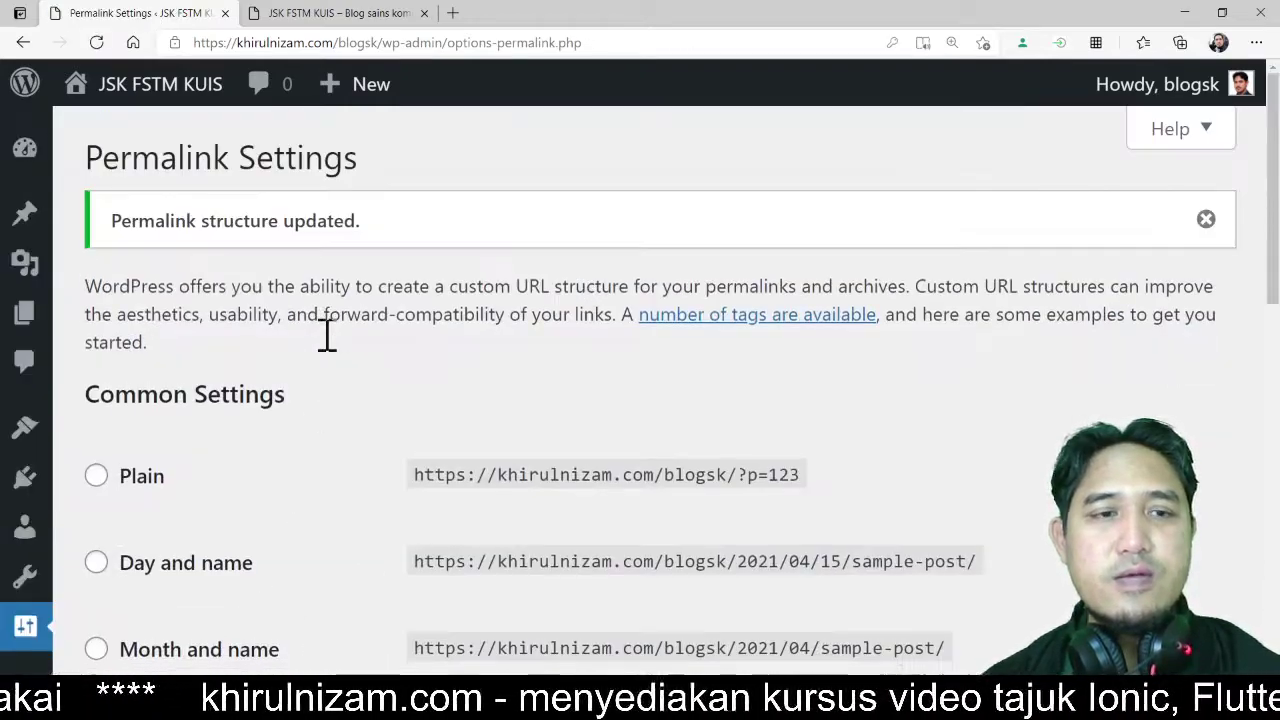
- Open the Privacy settings and assign the existing Privacy Policy page as the site's privacy policy page
scroll(286, 529, down, 2)
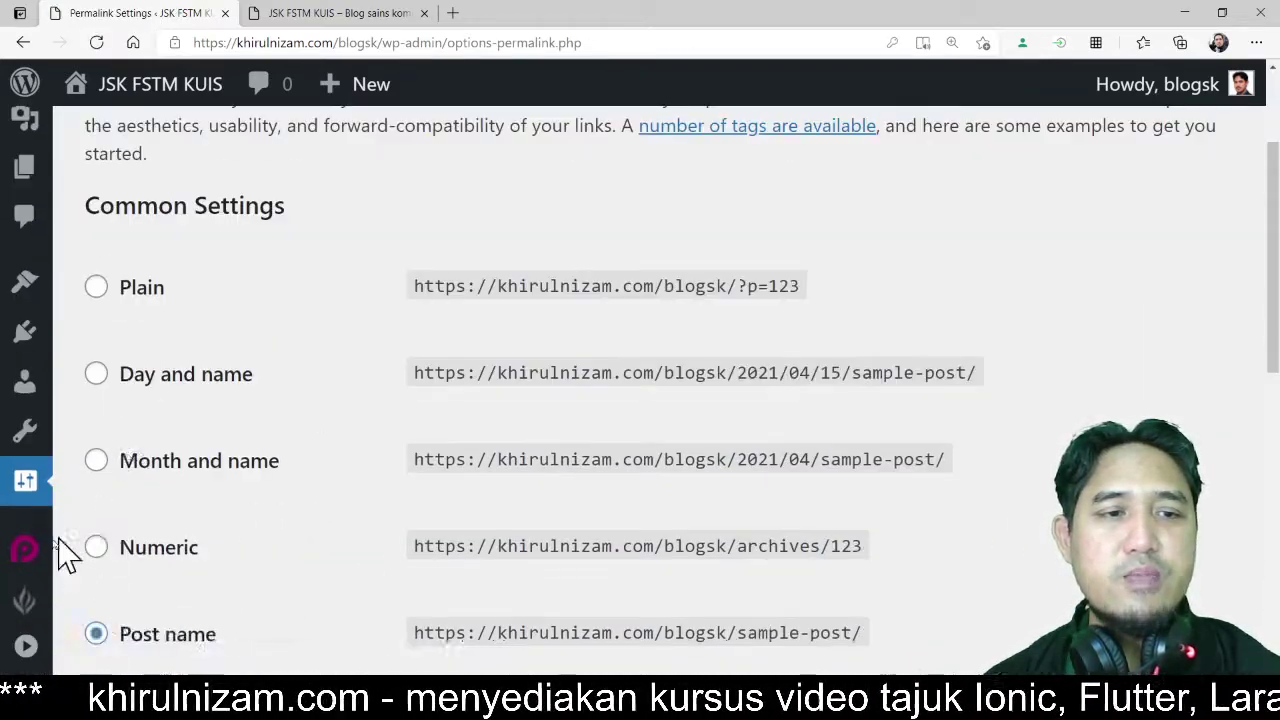
mouse_move(25, 481)
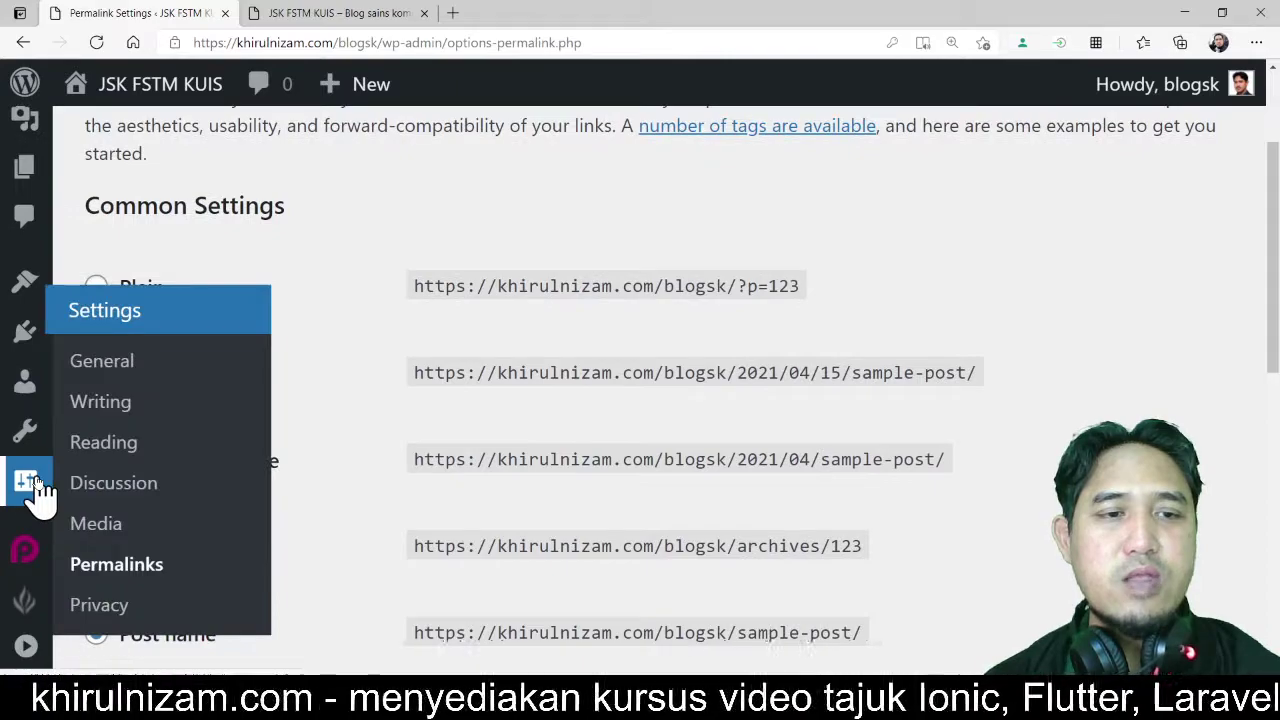
click(122, 608)
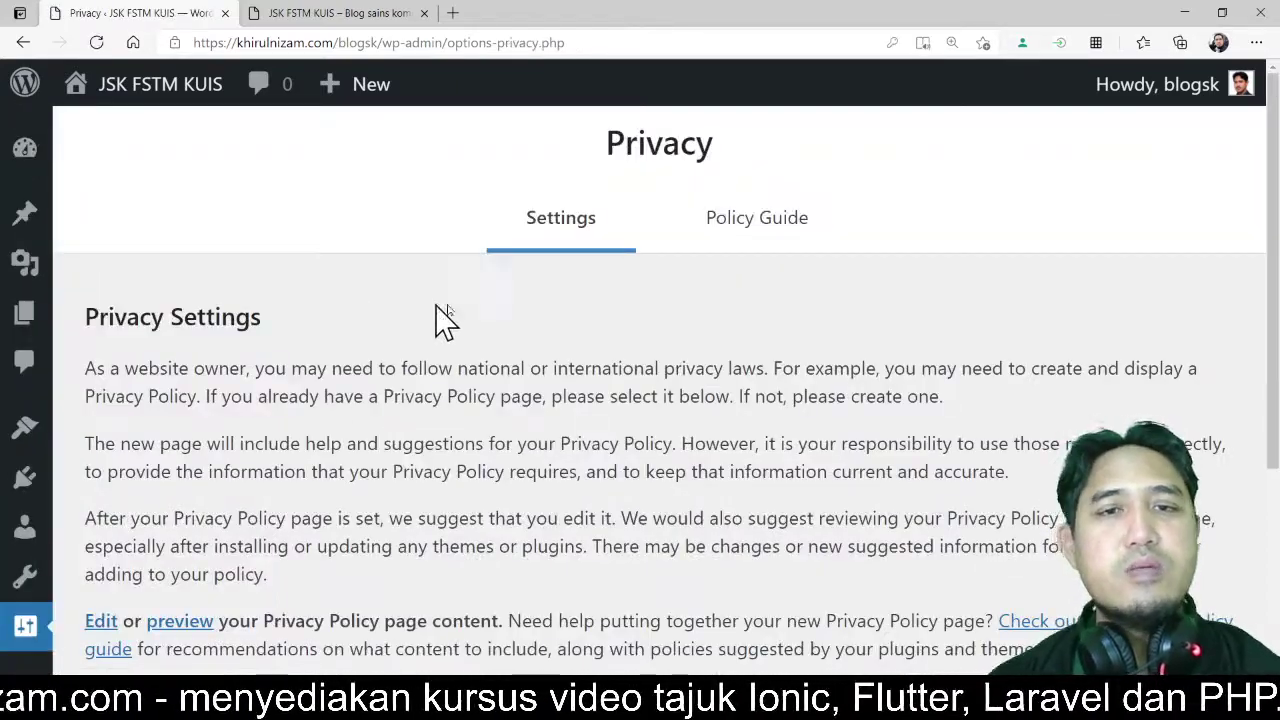
scroll(620, 323, down, 3)
scroll(620, 323, down, 1)
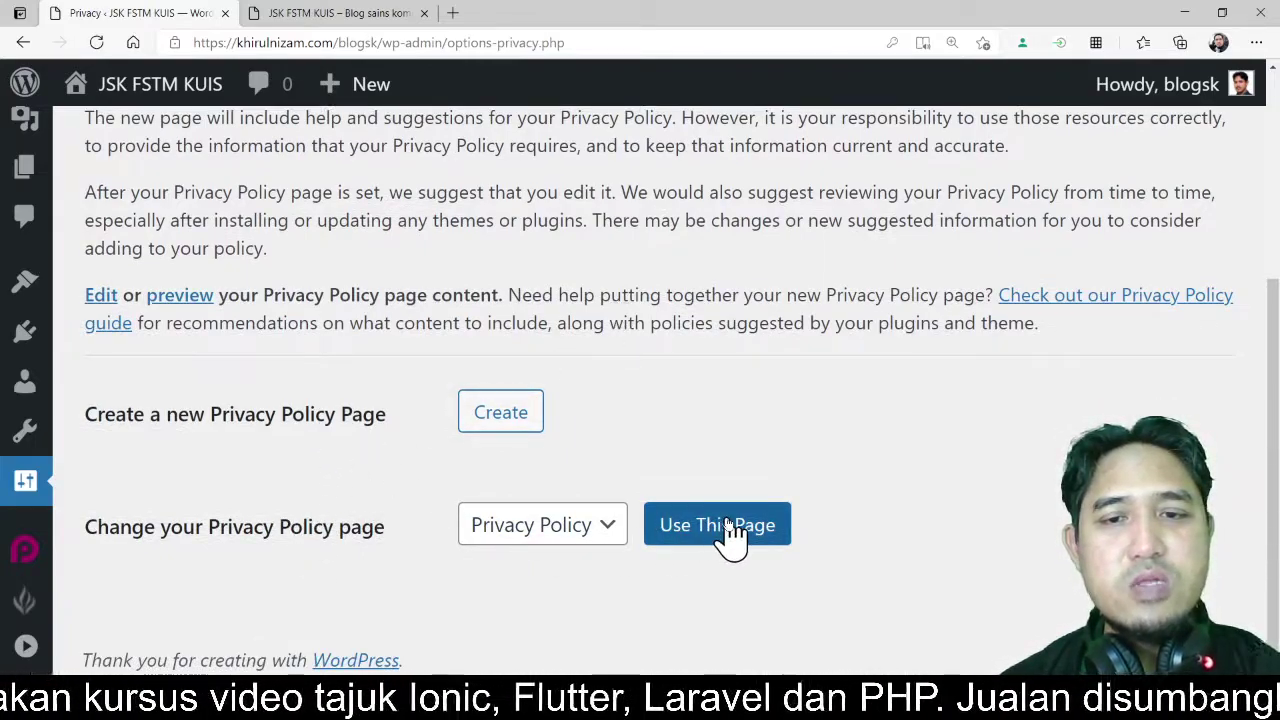
click(604, 537)
click(763, 409)
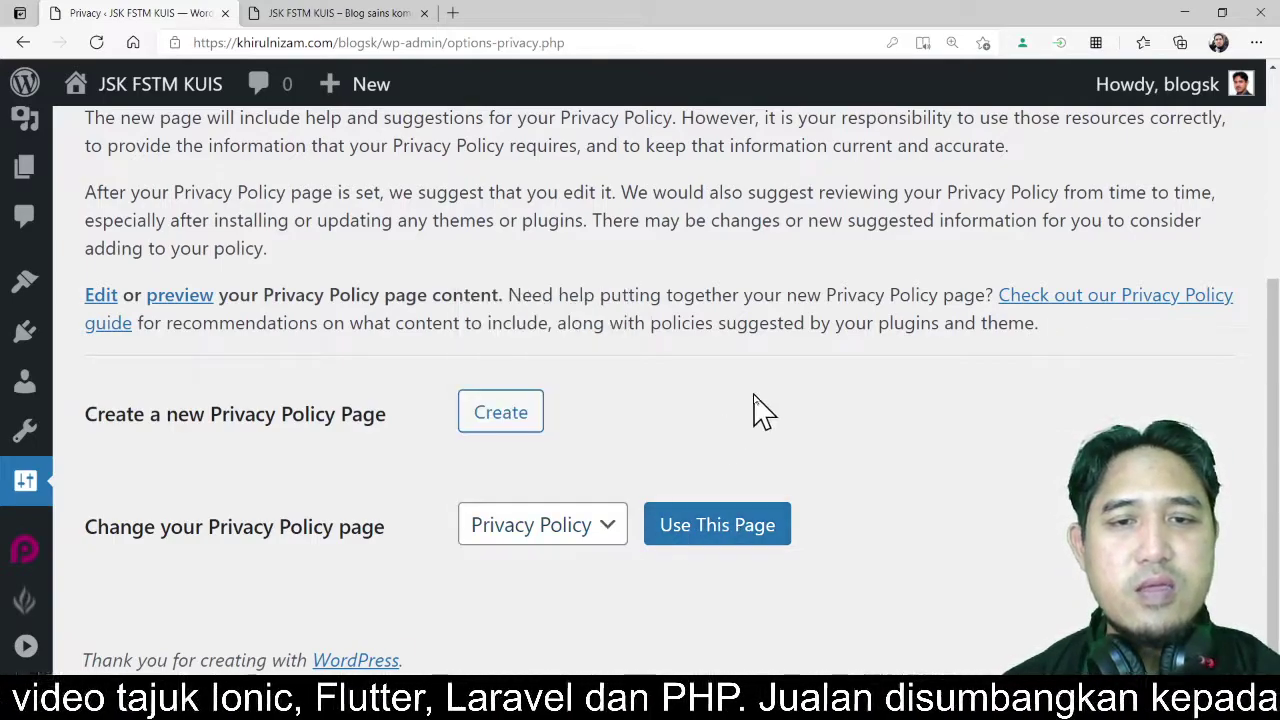
click(751, 543)
scroll(425, 500, down, 3)
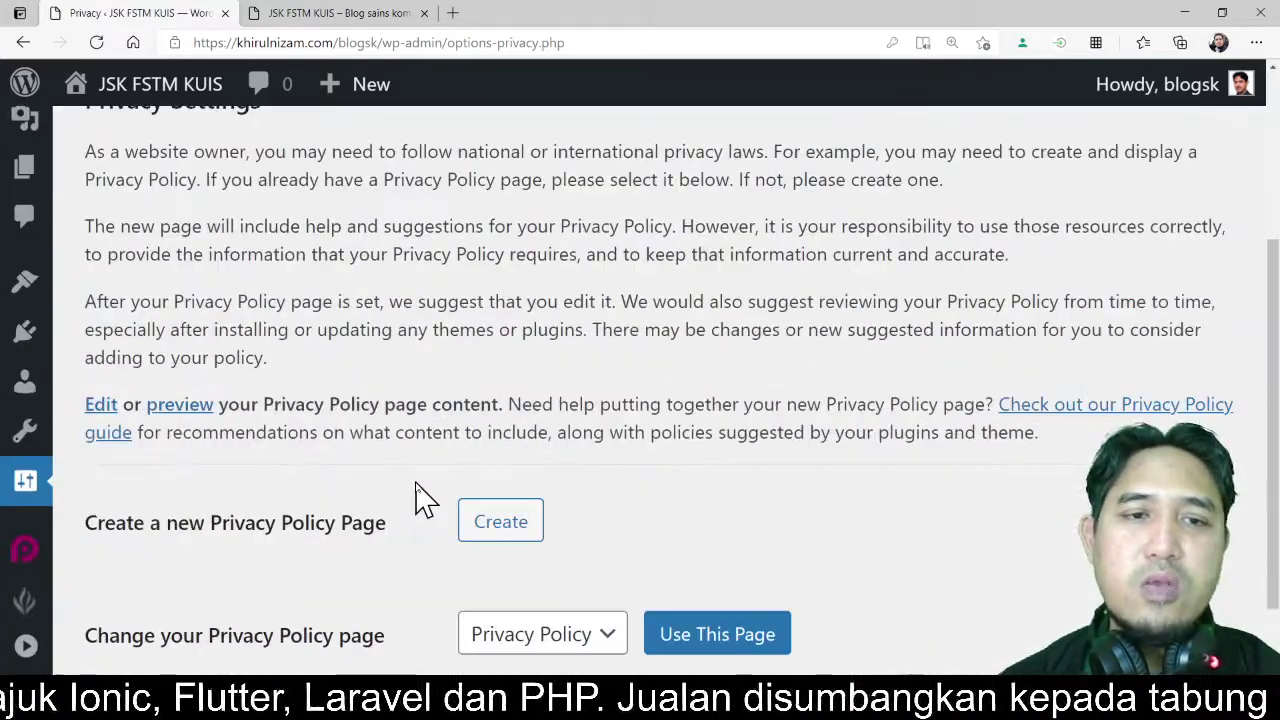
scroll(380, 457, up, 3)
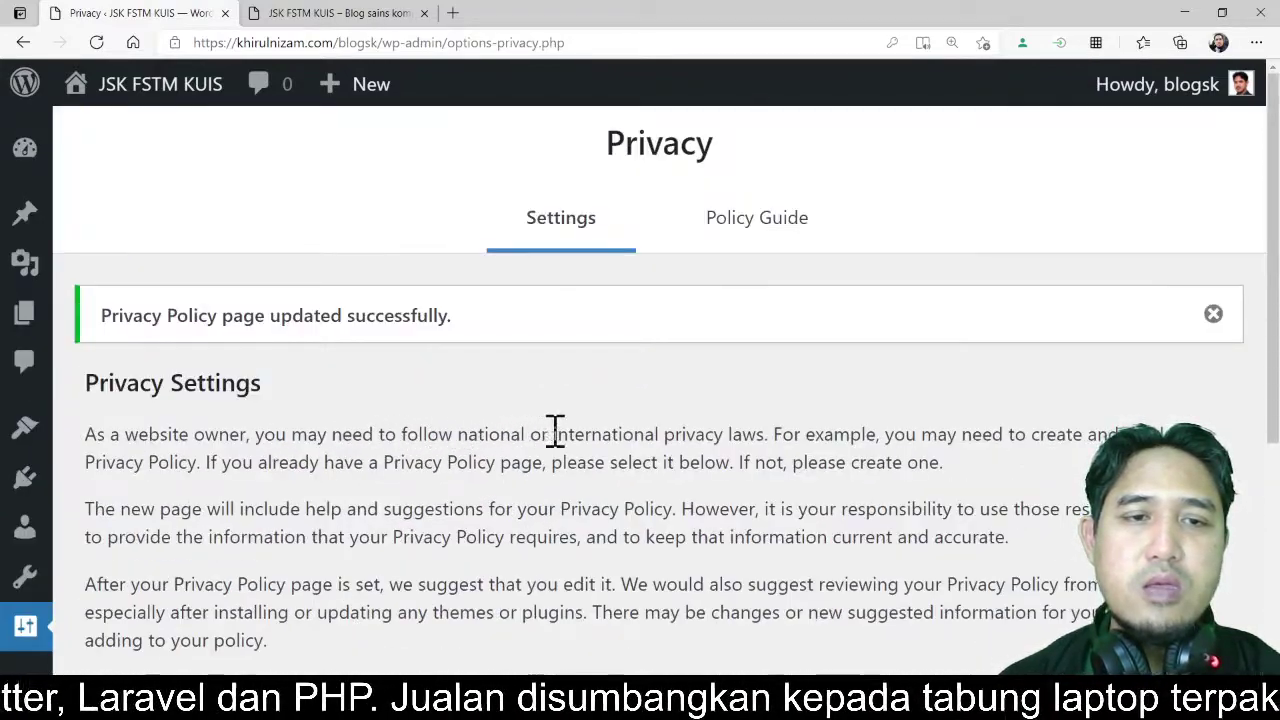
- Examine the option to create a new Privacy Policy page and reread the privacy guidance text above it
scroll(980, 443, down, 4)
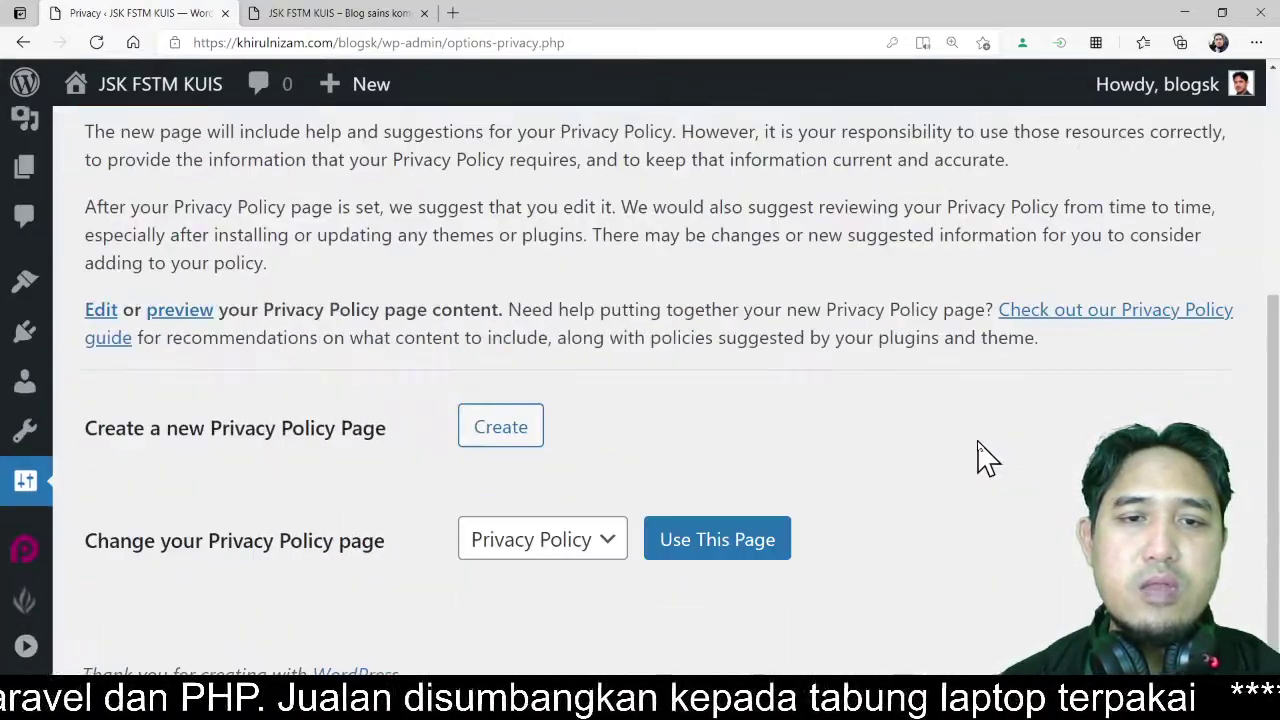
click(511, 436)
click(511, 436)
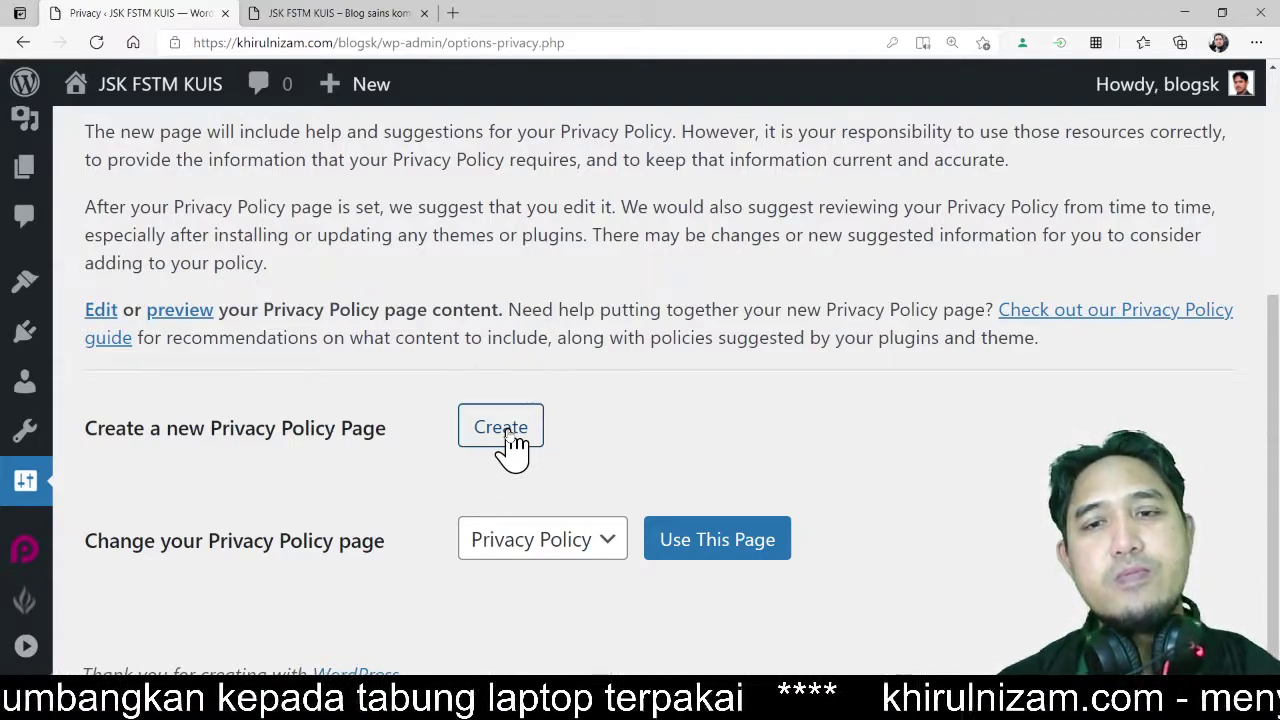
click(511, 436)
click(511, 436)
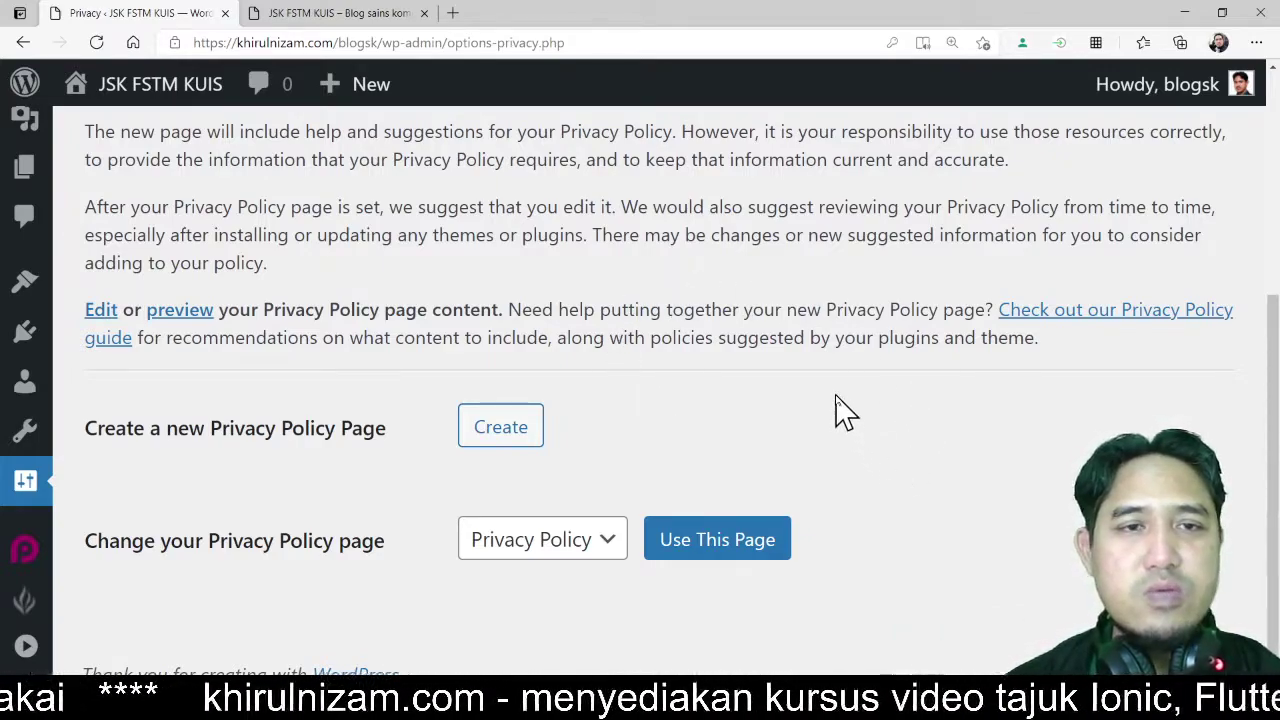
scroll(845, 410, up, 1)
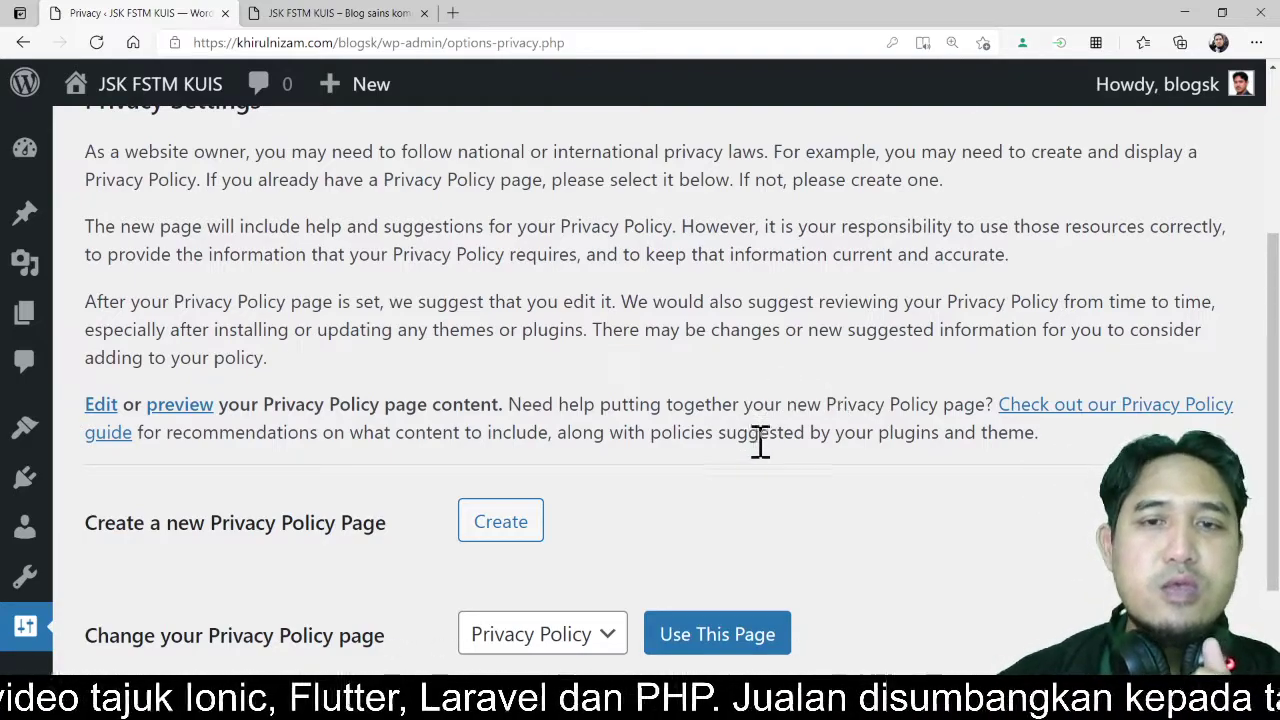
scroll(822, 483, down, 1)
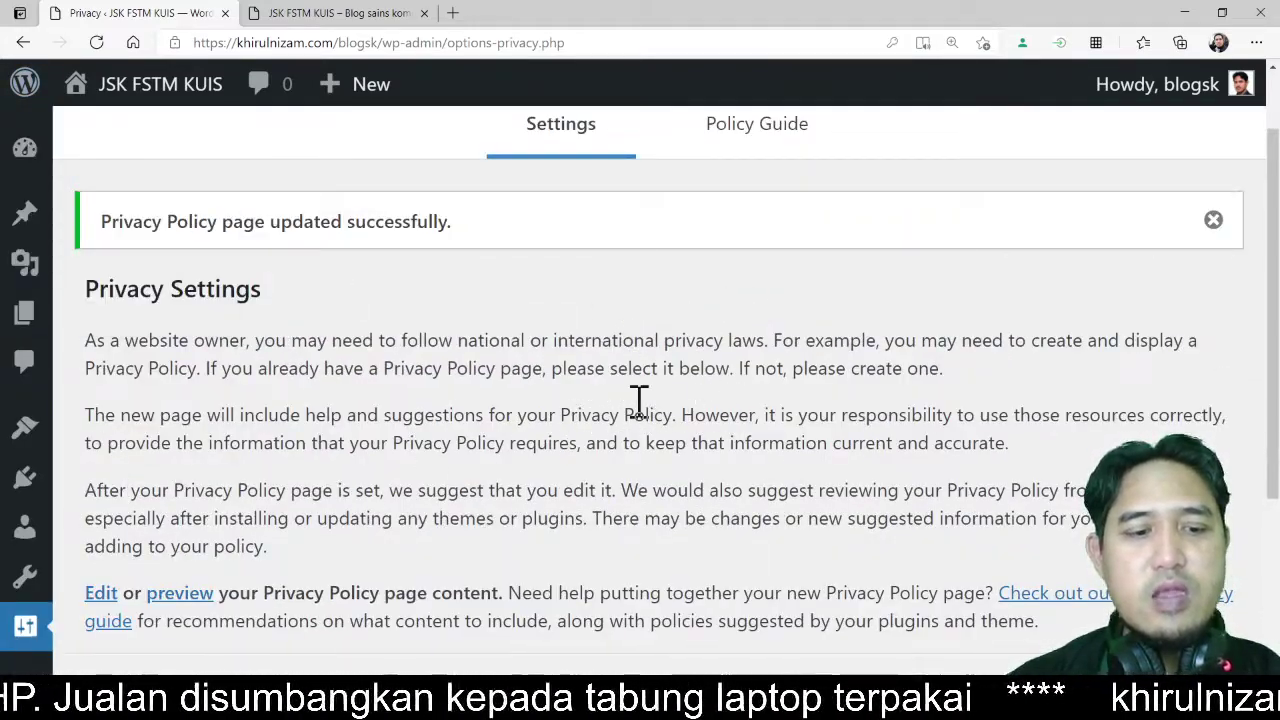
key(ctrl+minus)
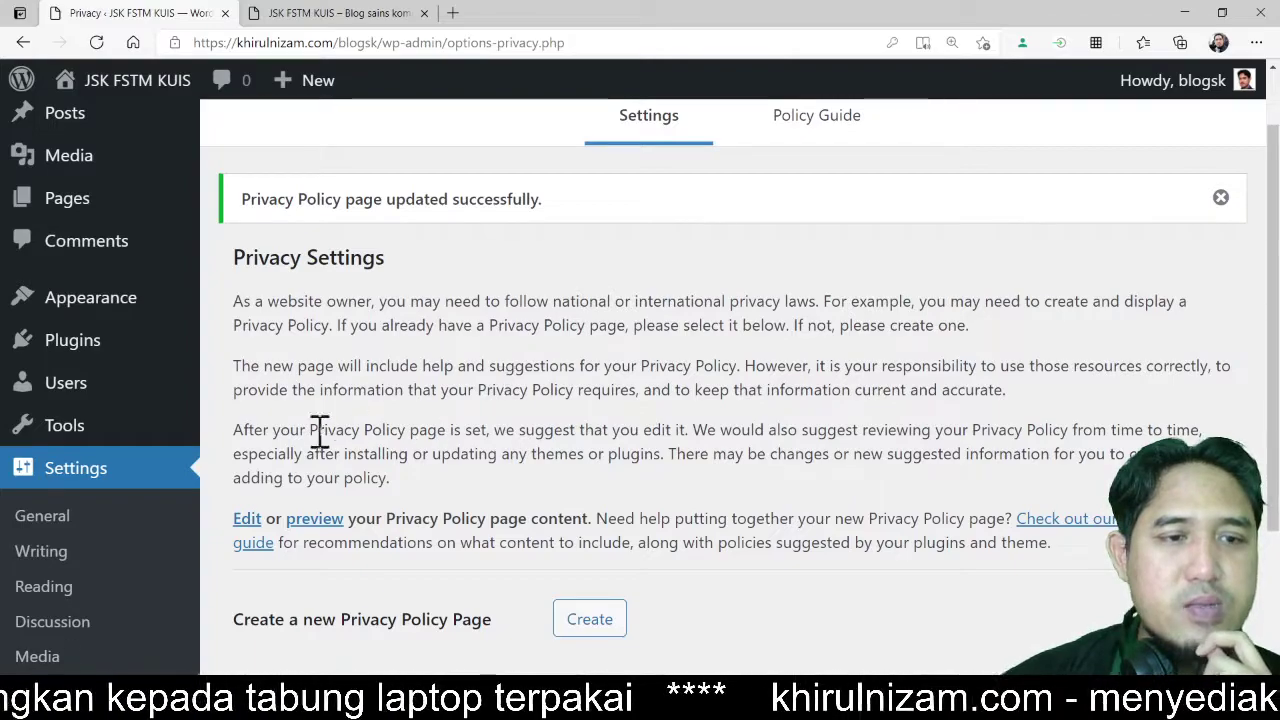
scroll(127, 505, down, 2)
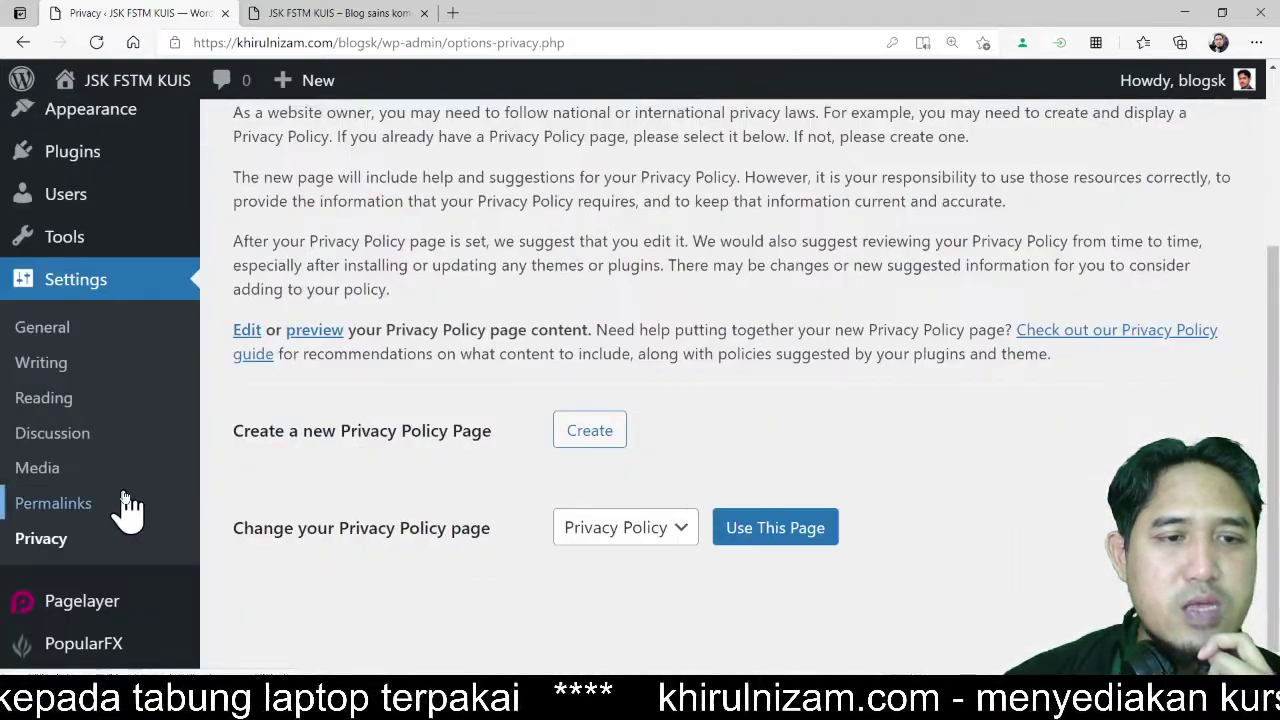
scroll(127, 510, down, 1)
mouse_move(127, 510)
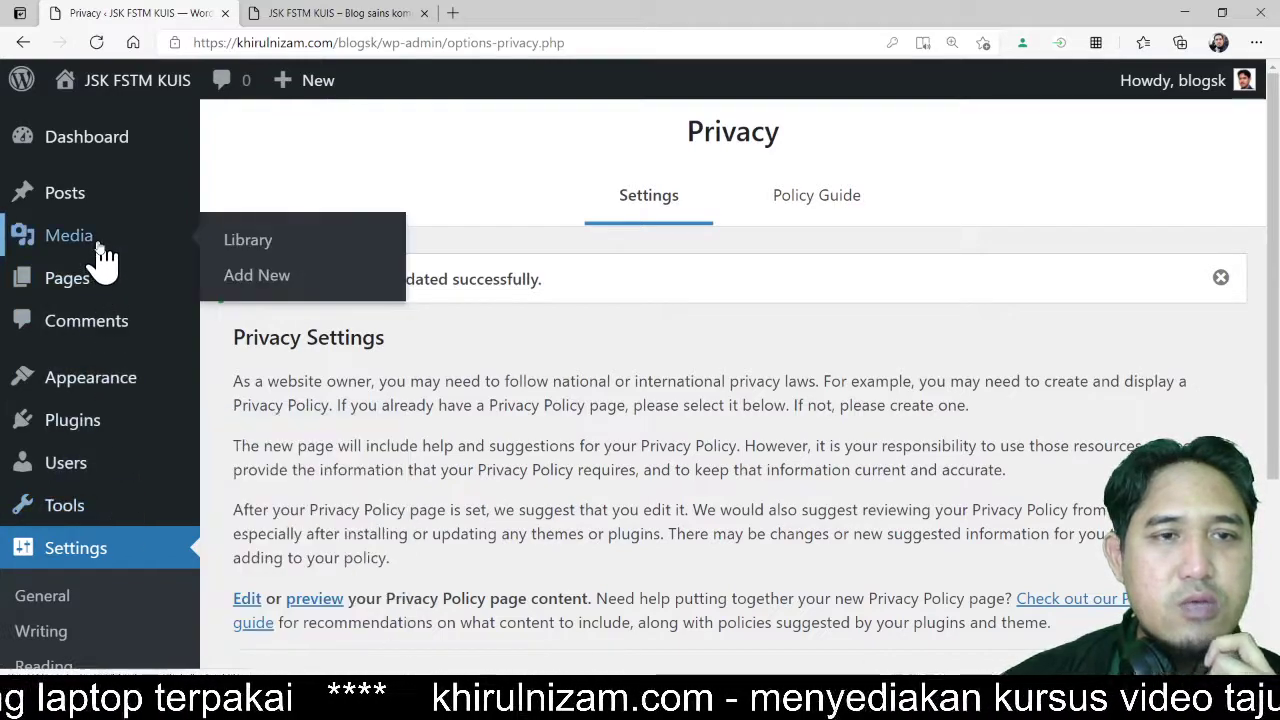
mouse_move(104, 288)
mouse_move(104, 378)
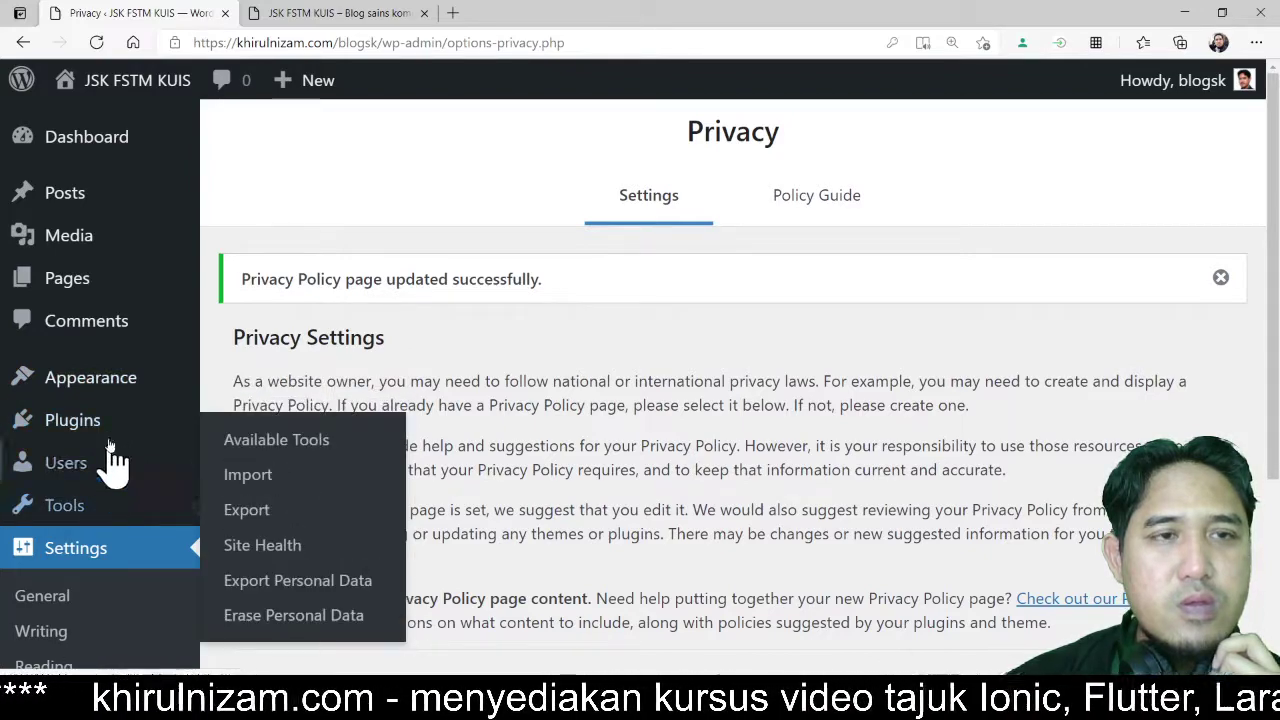
- Open the list of all posts and examine the category assigned to the Diploma Sains Komputer post
mouse_move(108, 212)
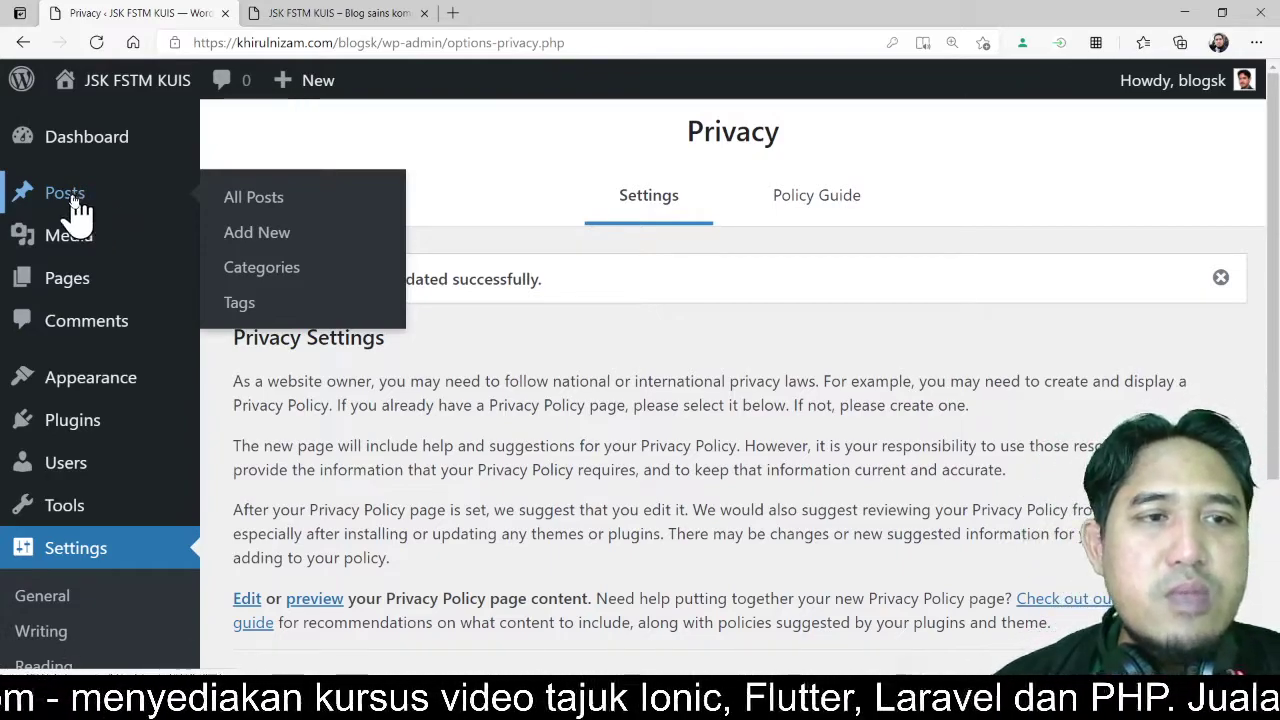
click(241, 203)
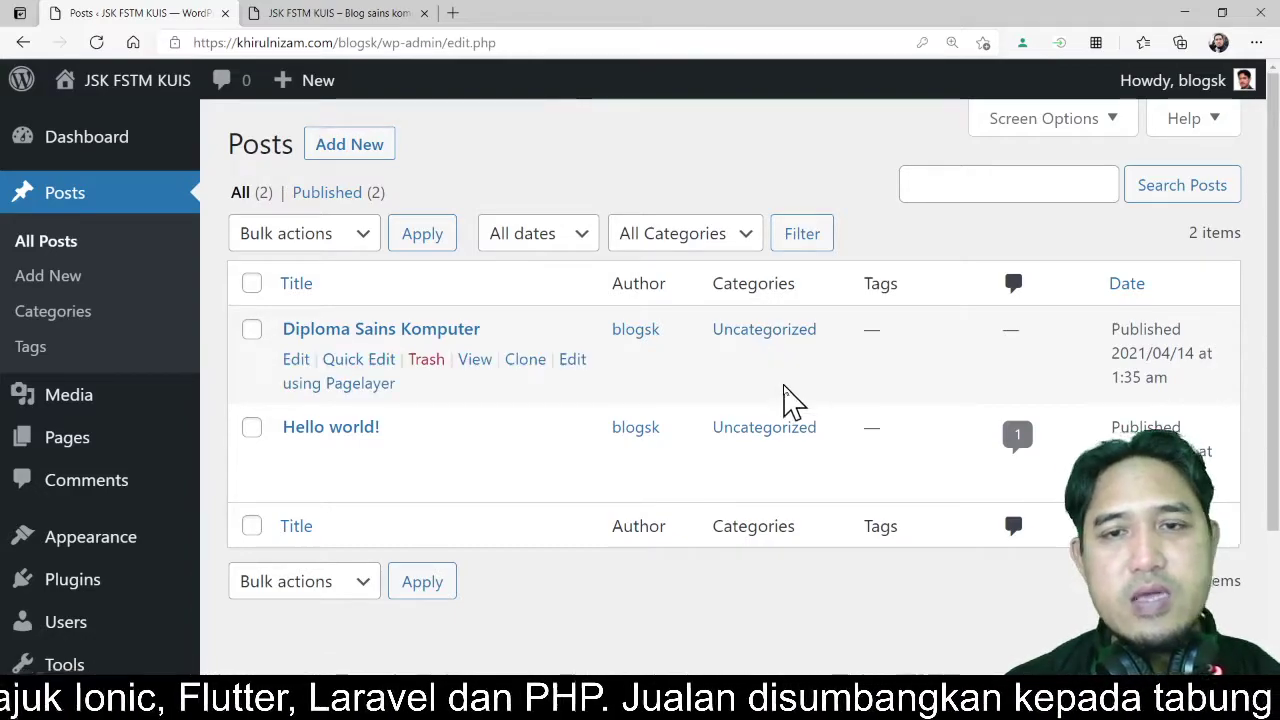
key(ctrl+plus)
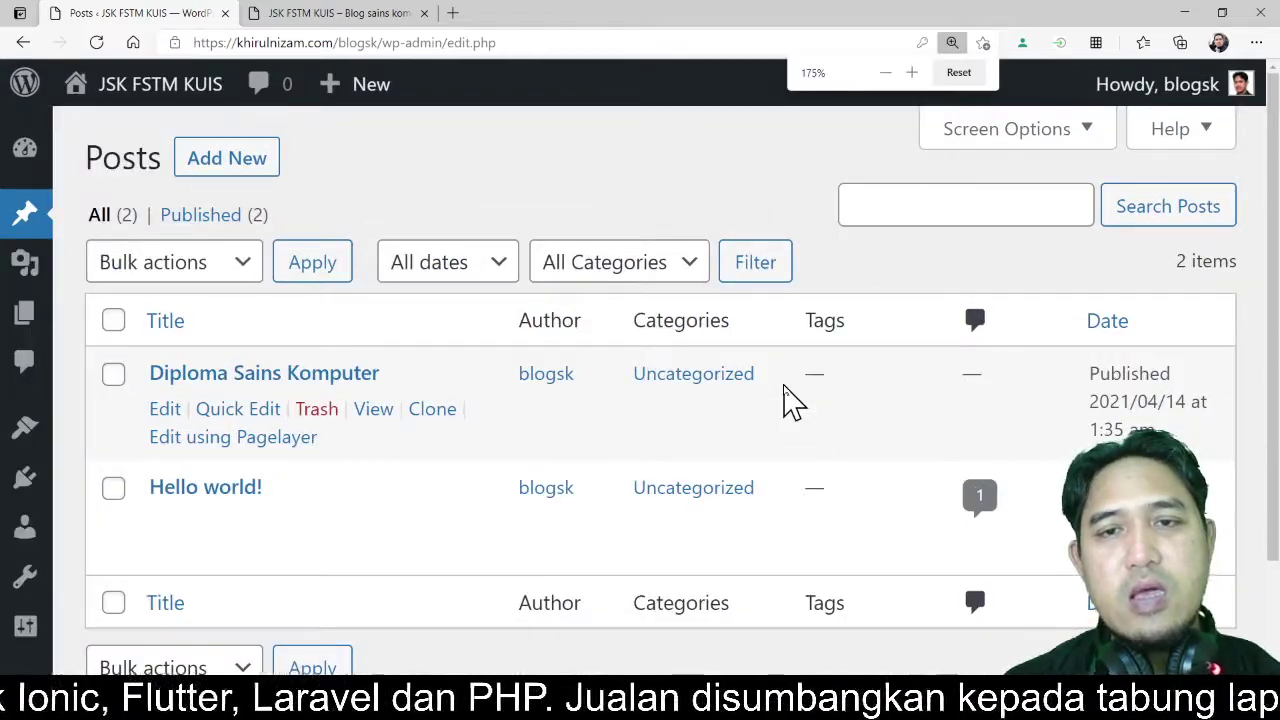
click(705, 395)
click(705, 395)
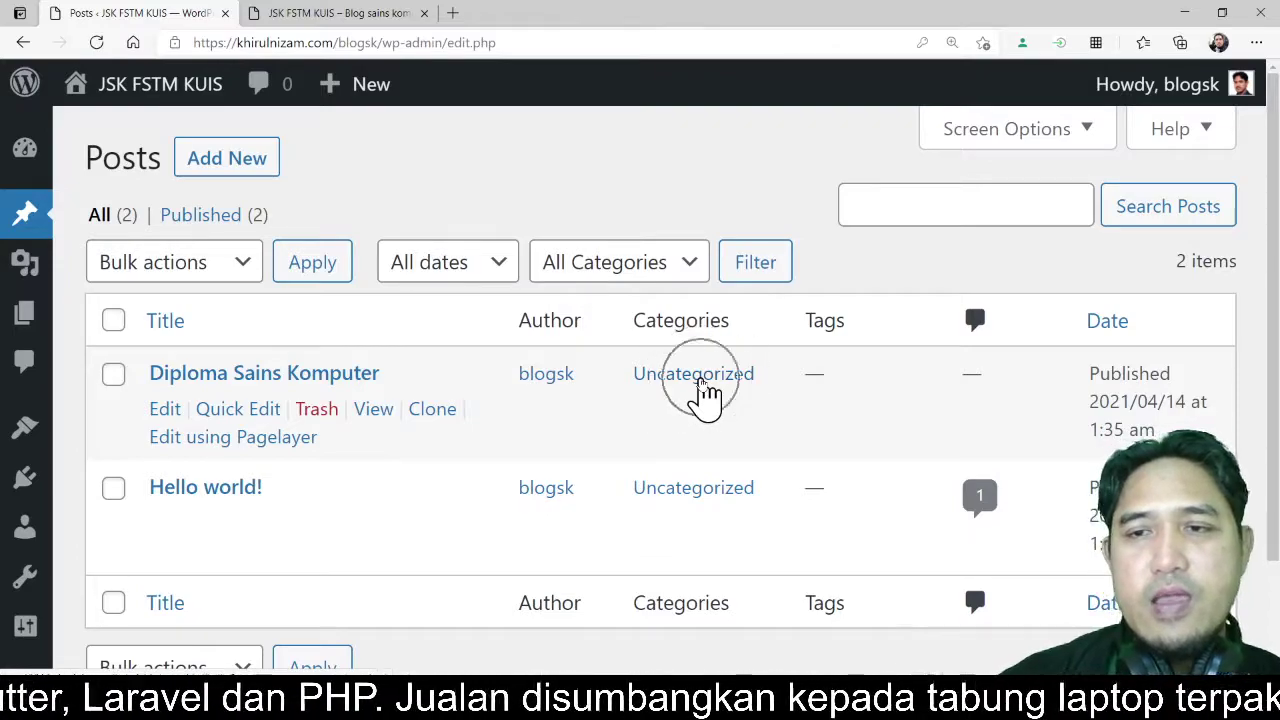
click(705, 395)
click(705, 395)
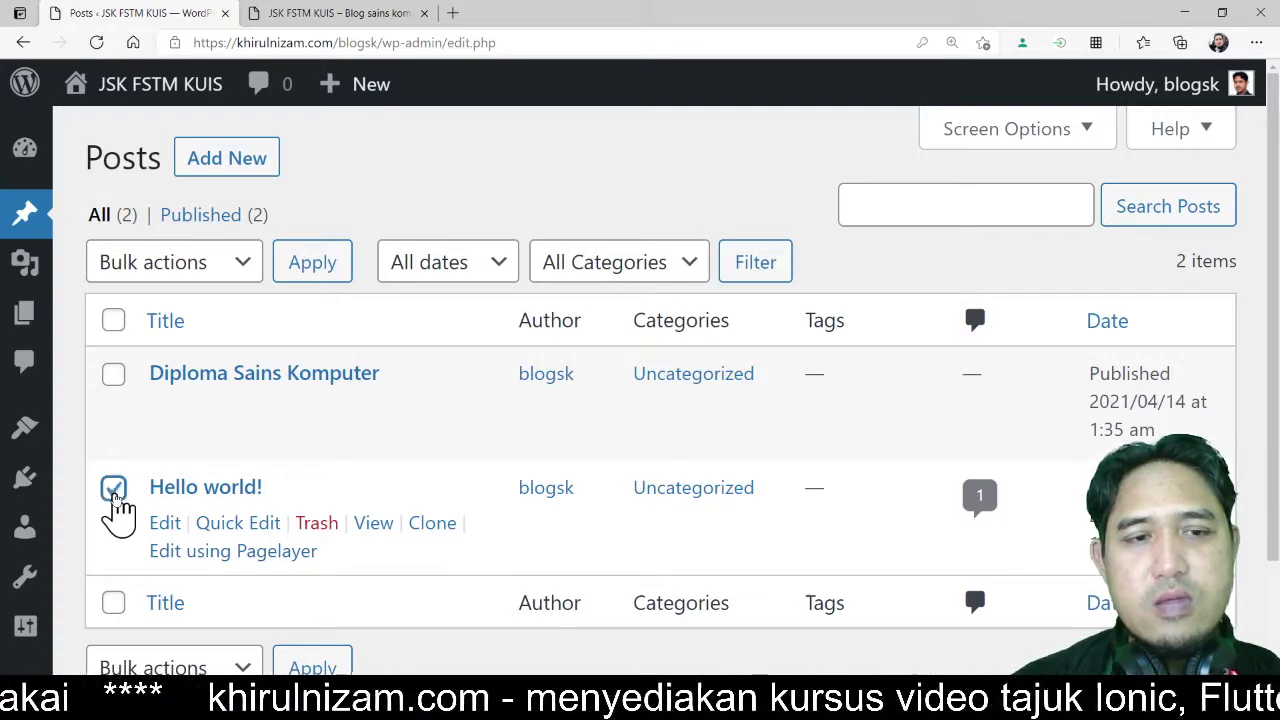
- Select the Hello world! post and move it to the trash with the Move to Trash bulk action
scroll(198, 518, down, 1)
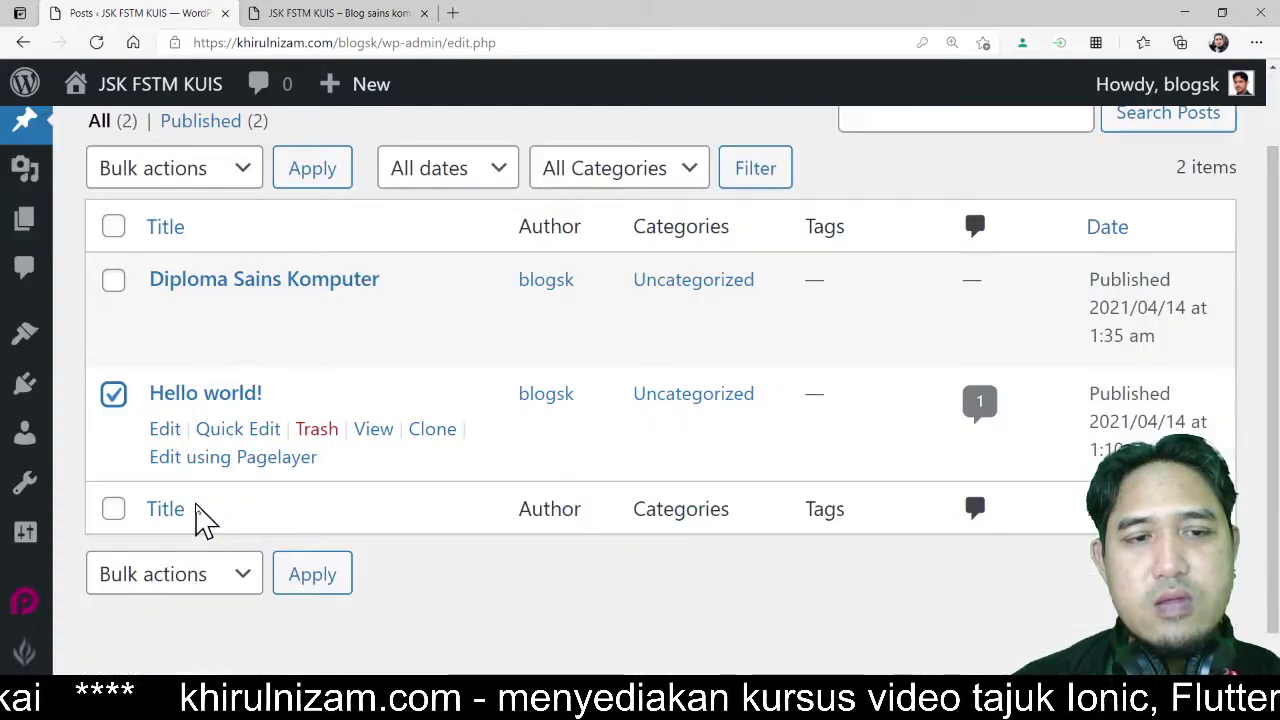
click(218, 580)
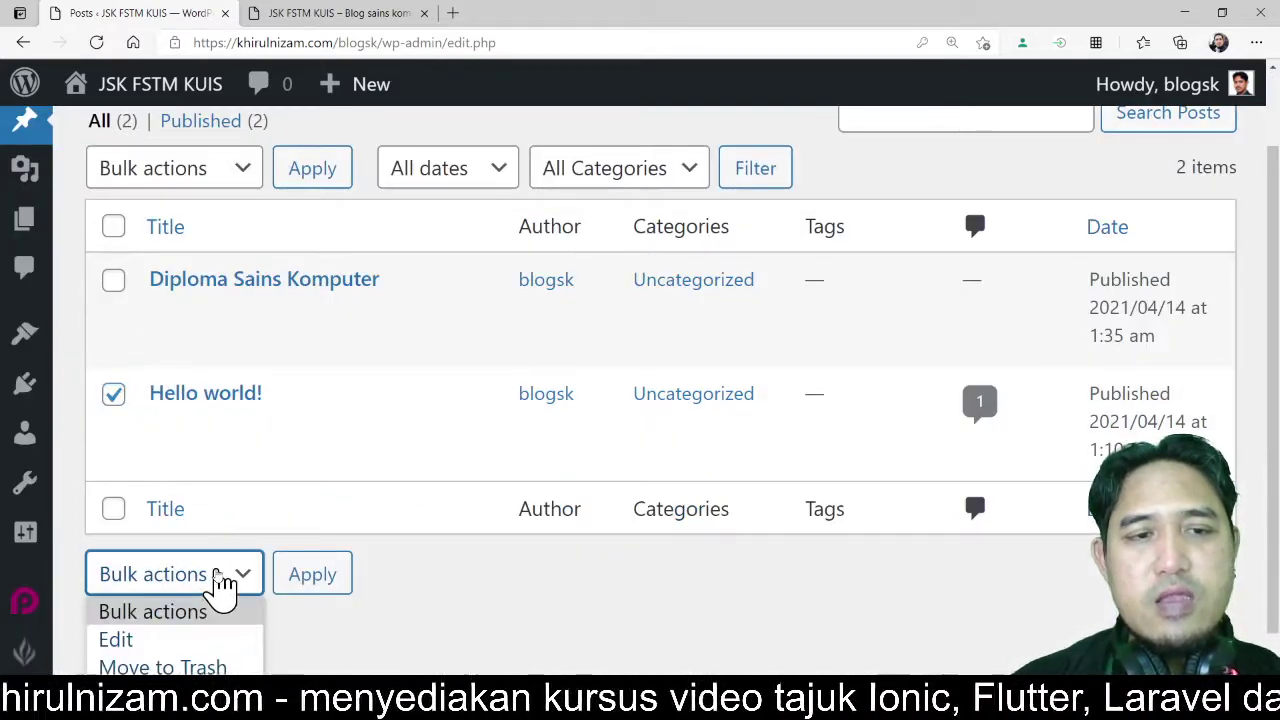
scroll(400, 630, down, 1)
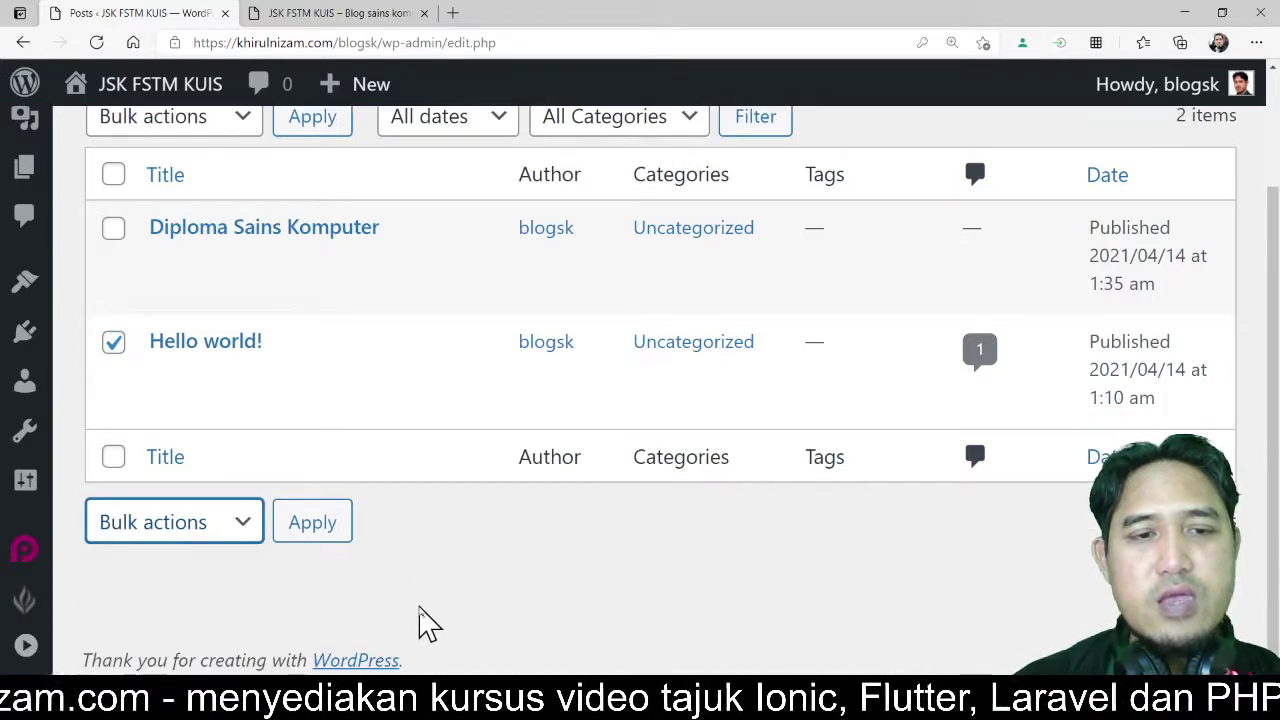
click(245, 522)
click(488, 604)
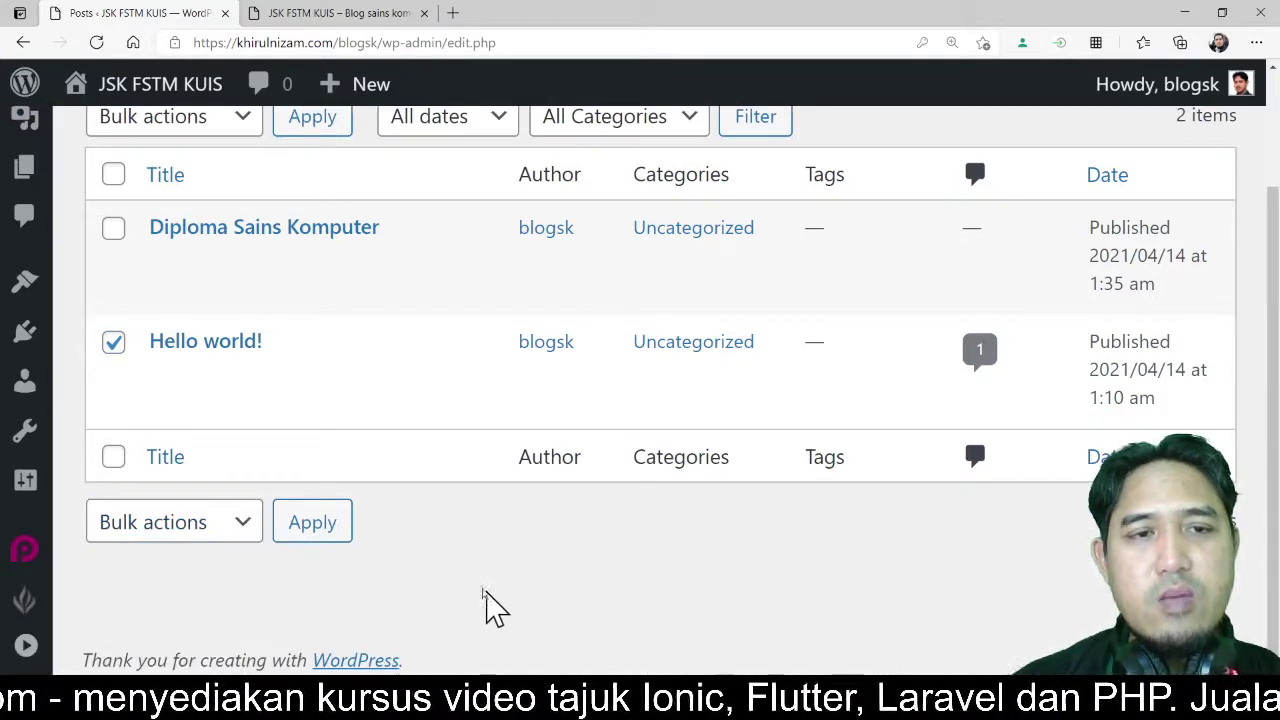
mouse_move(220, 334)
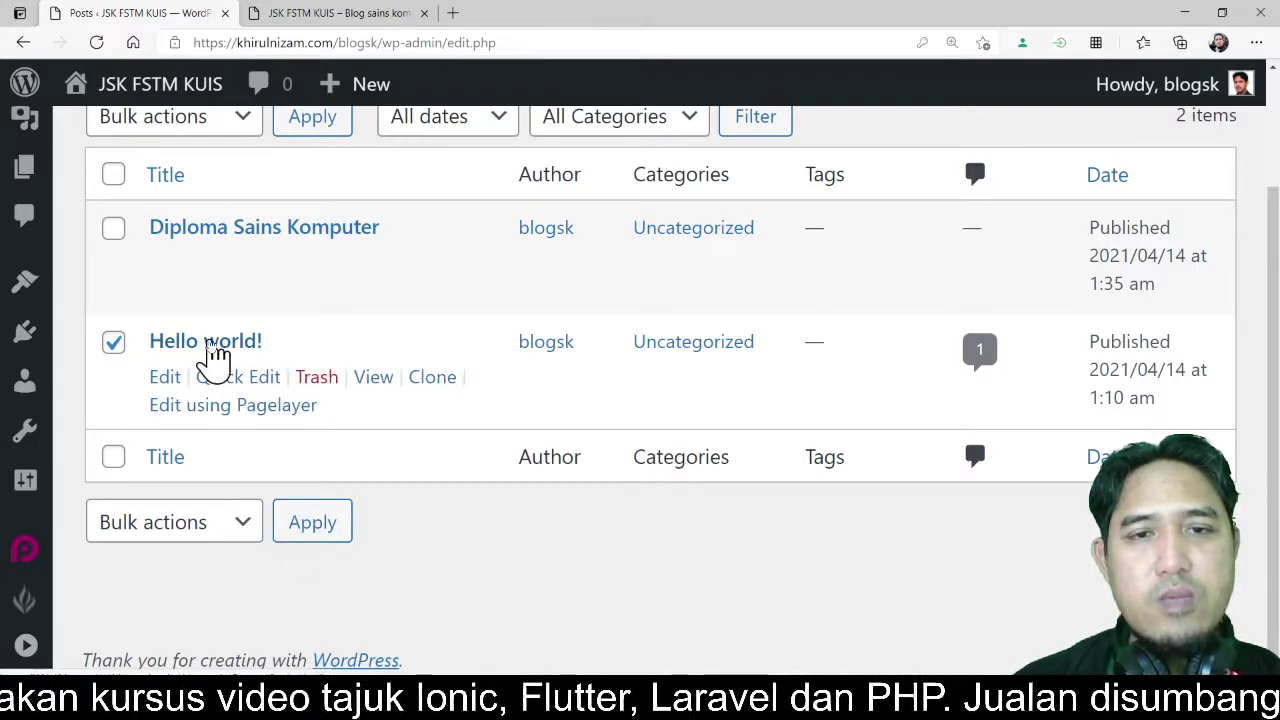
click(246, 523)
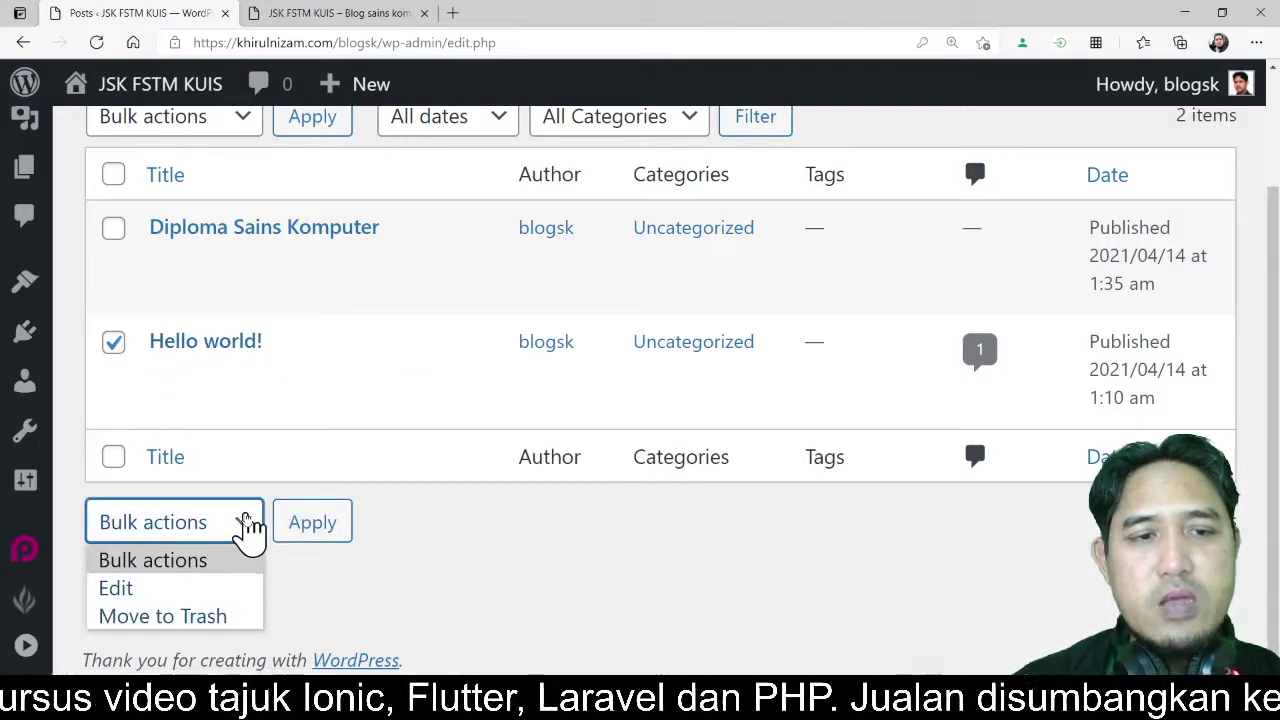
click(180, 617)
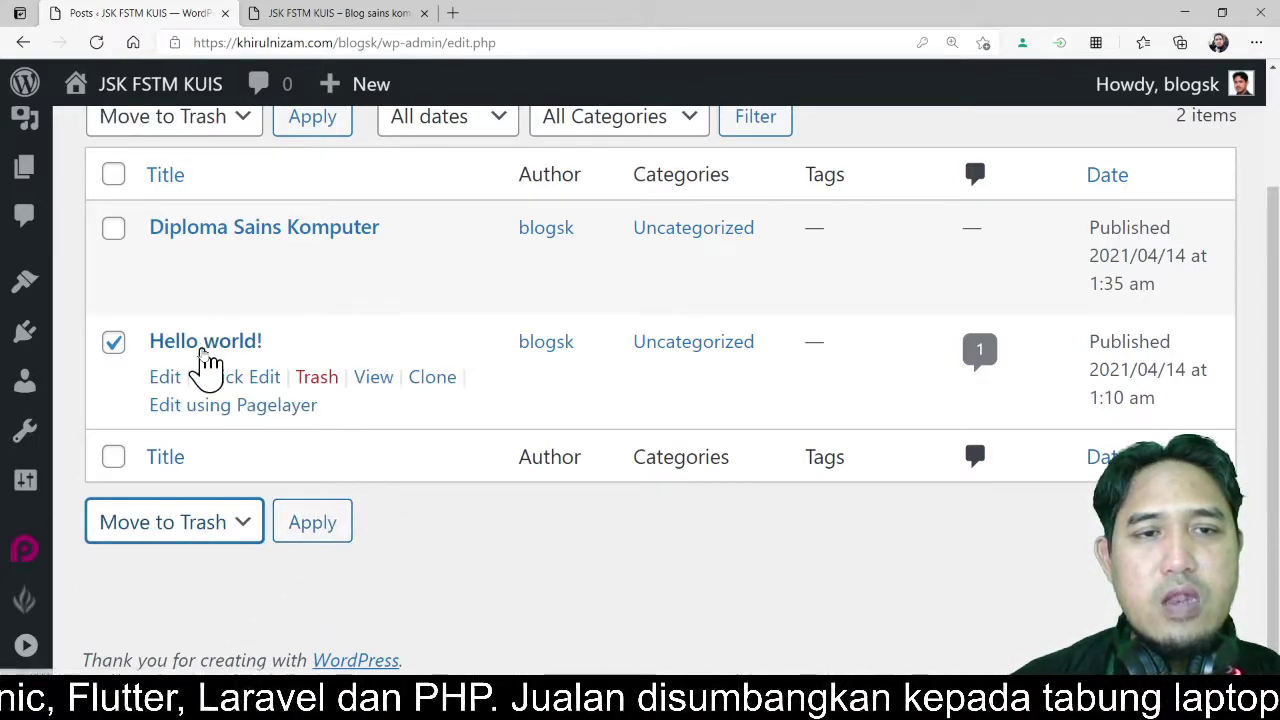
click(310, 530)
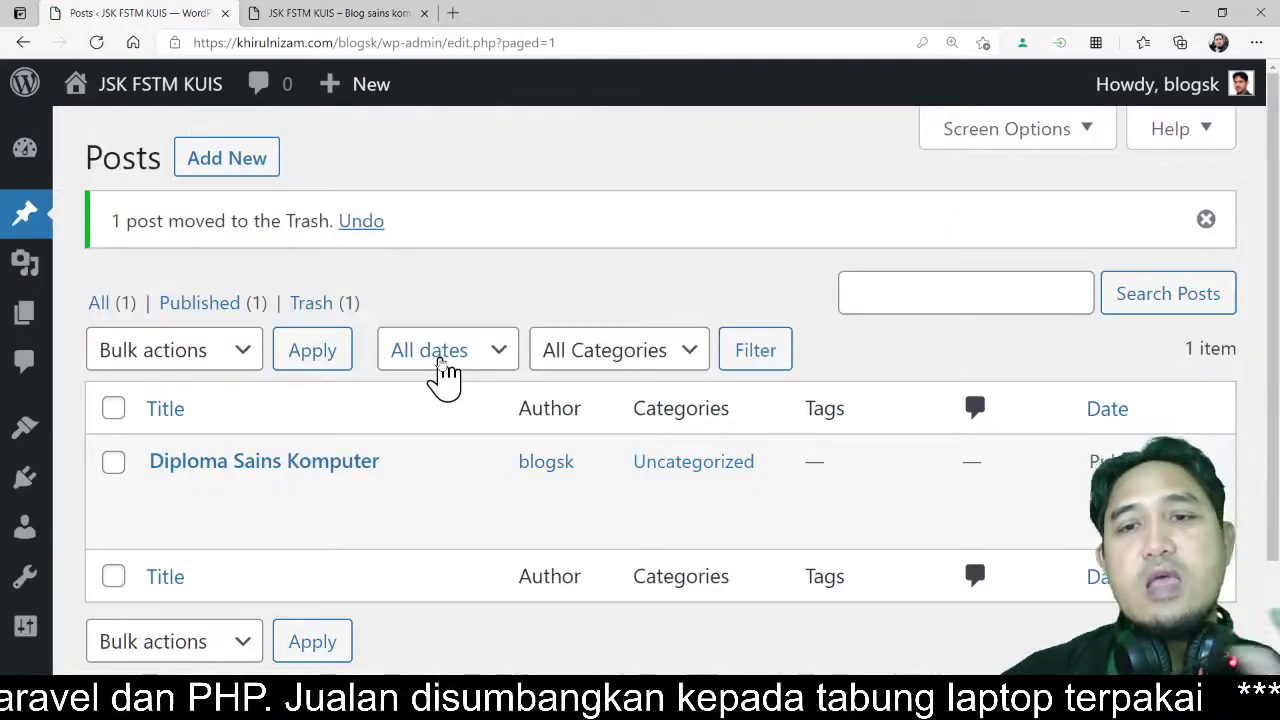
- Switch to the public blog's home page and reload it to check which posts are listed
click(366, 14)
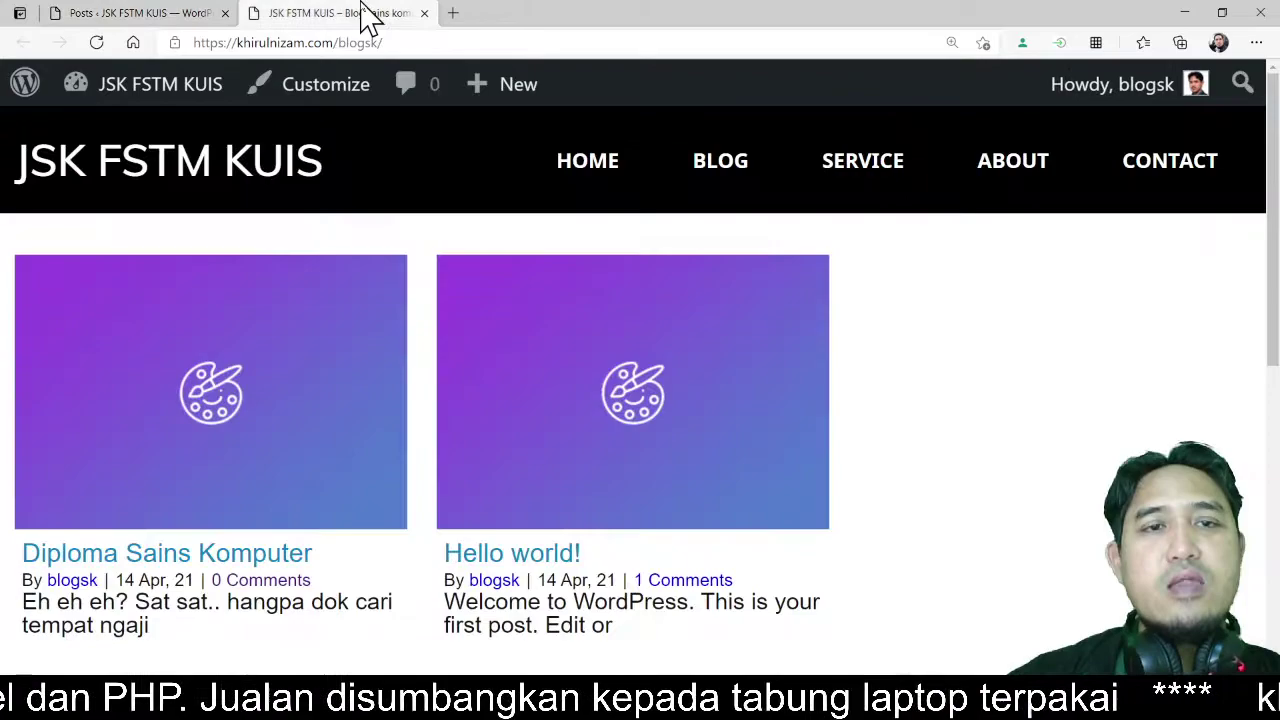
click(405, 42)
key(Return)
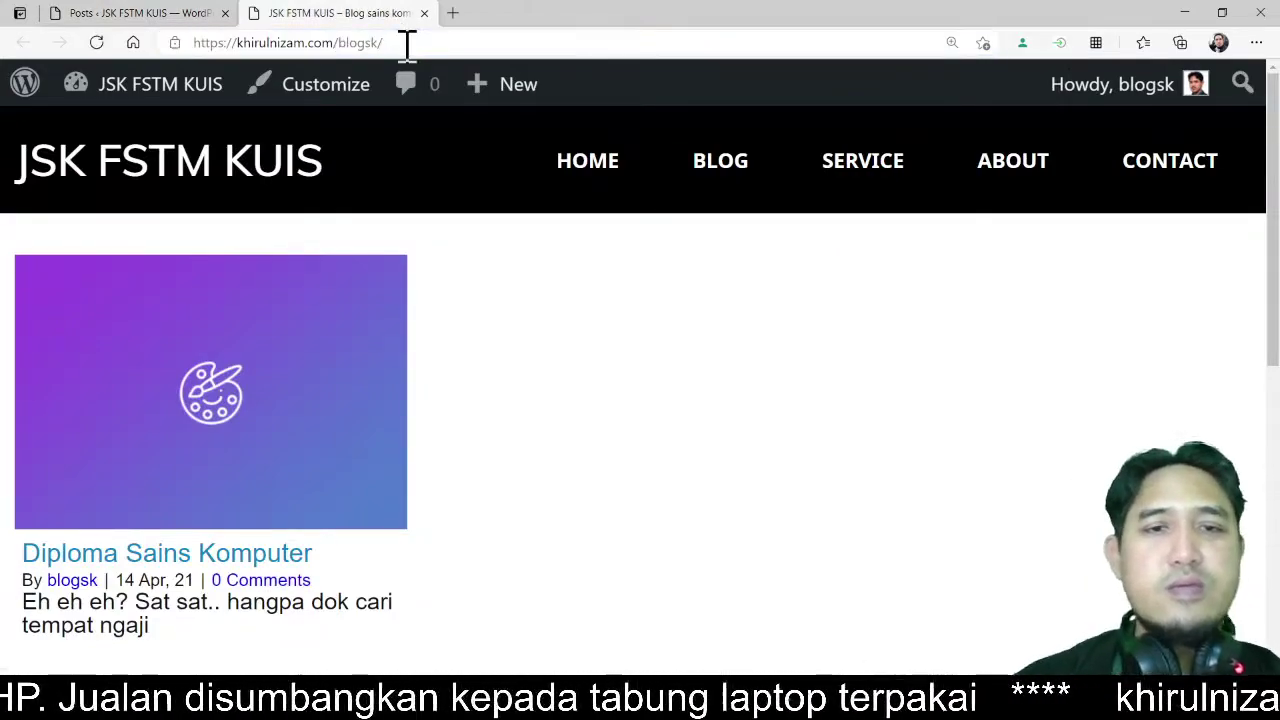
- Return to the blog's admin list of all posts and open the Diploma Sains Komputer post for editing
click(183, 12)
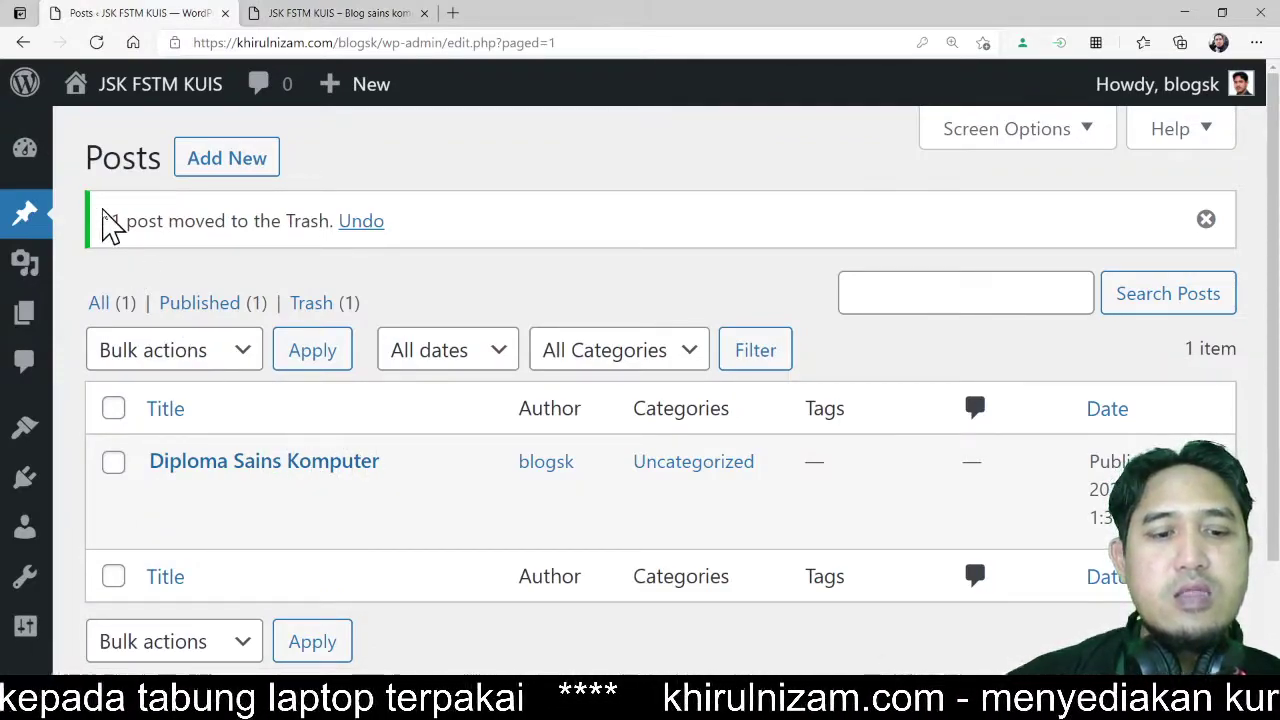
scroll(280, 286, up, 1)
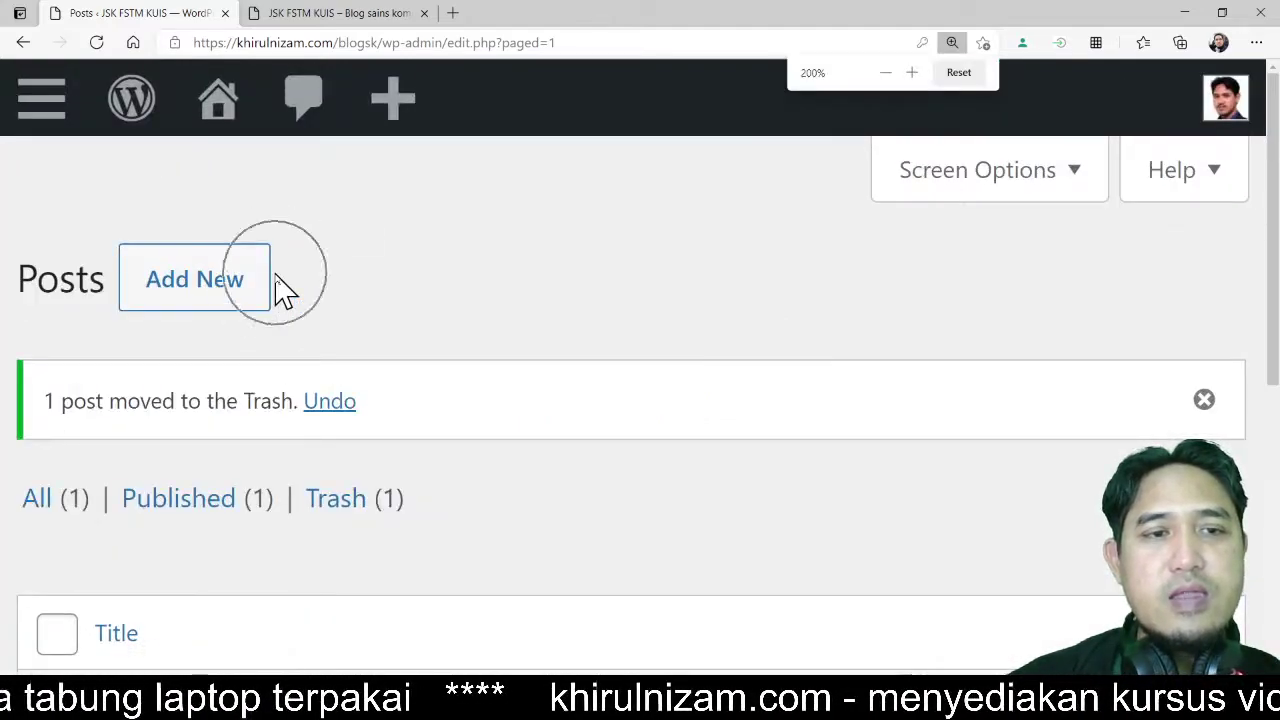
scroll(280, 286, down, 1)
scroll(280, 286, down, 1)
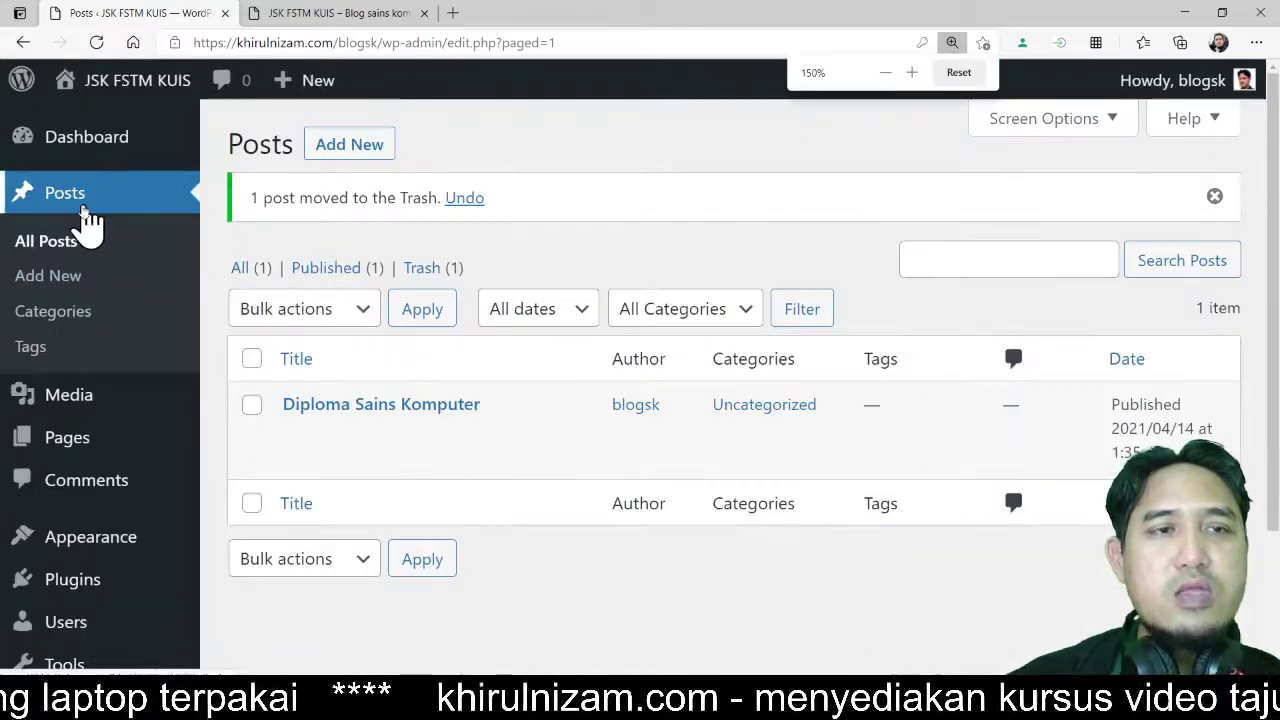
click(78, 245)
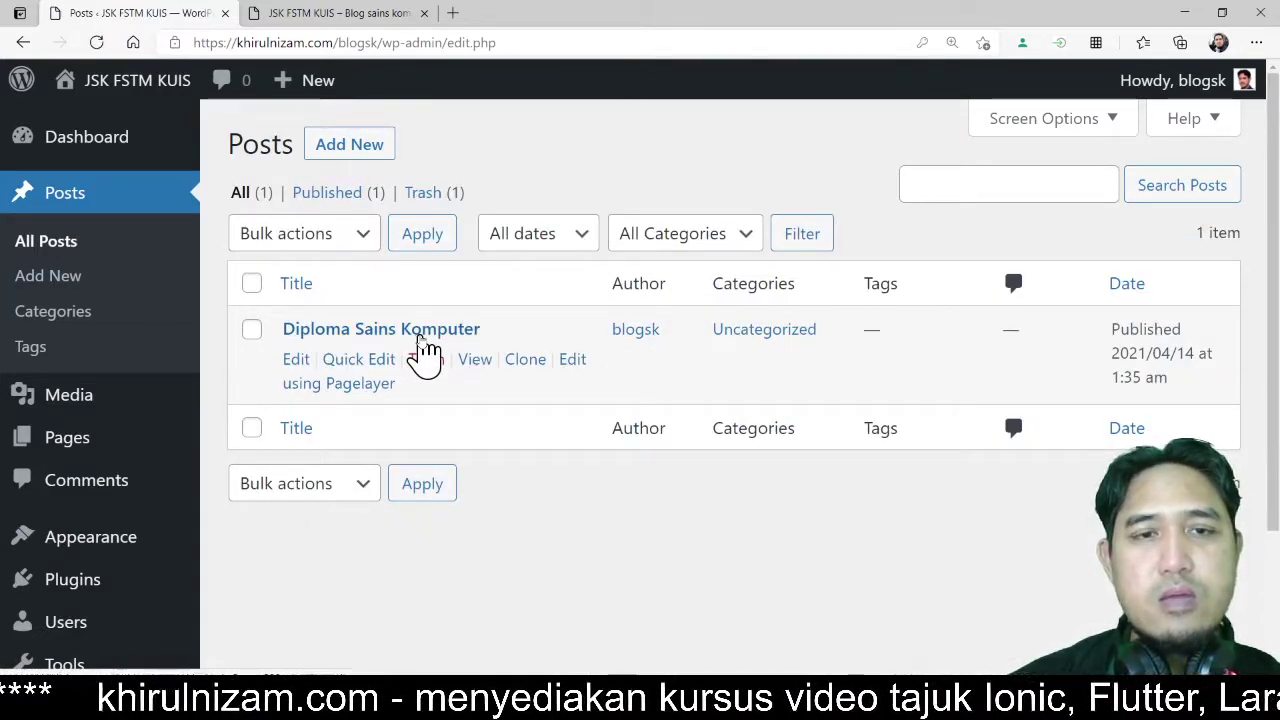
key(super)
key(super)
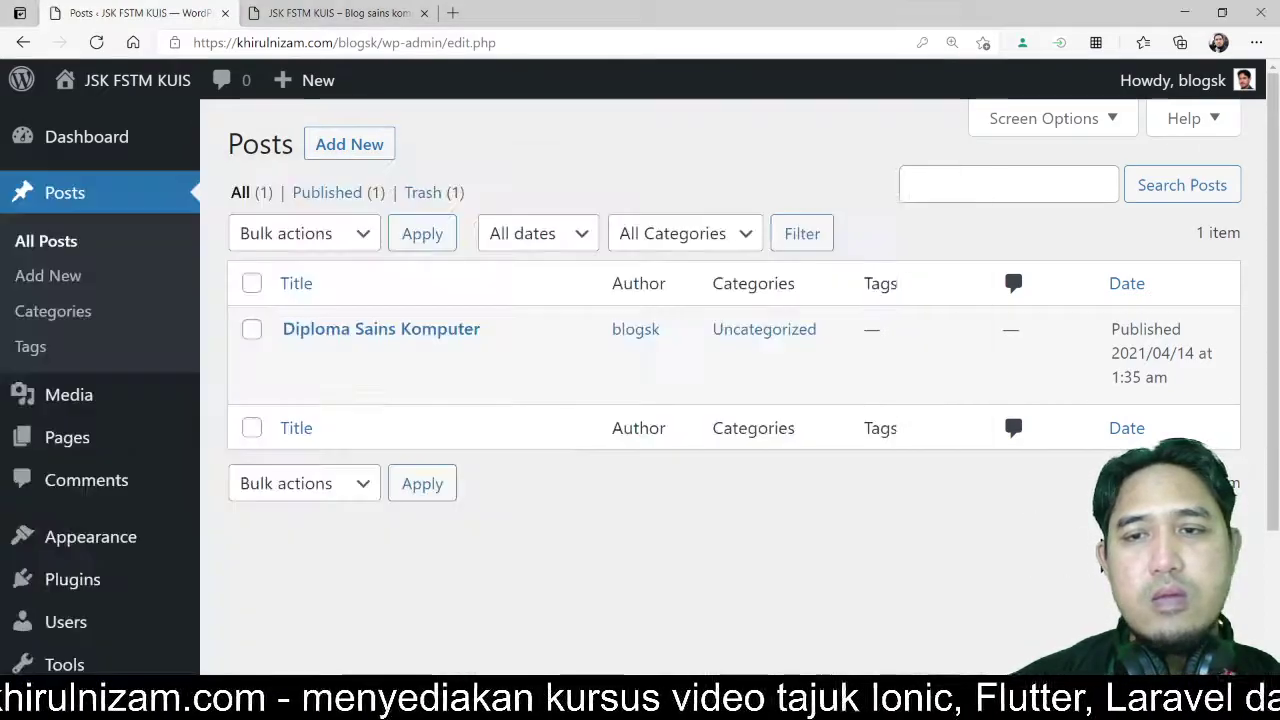
key(ctrl+plus)
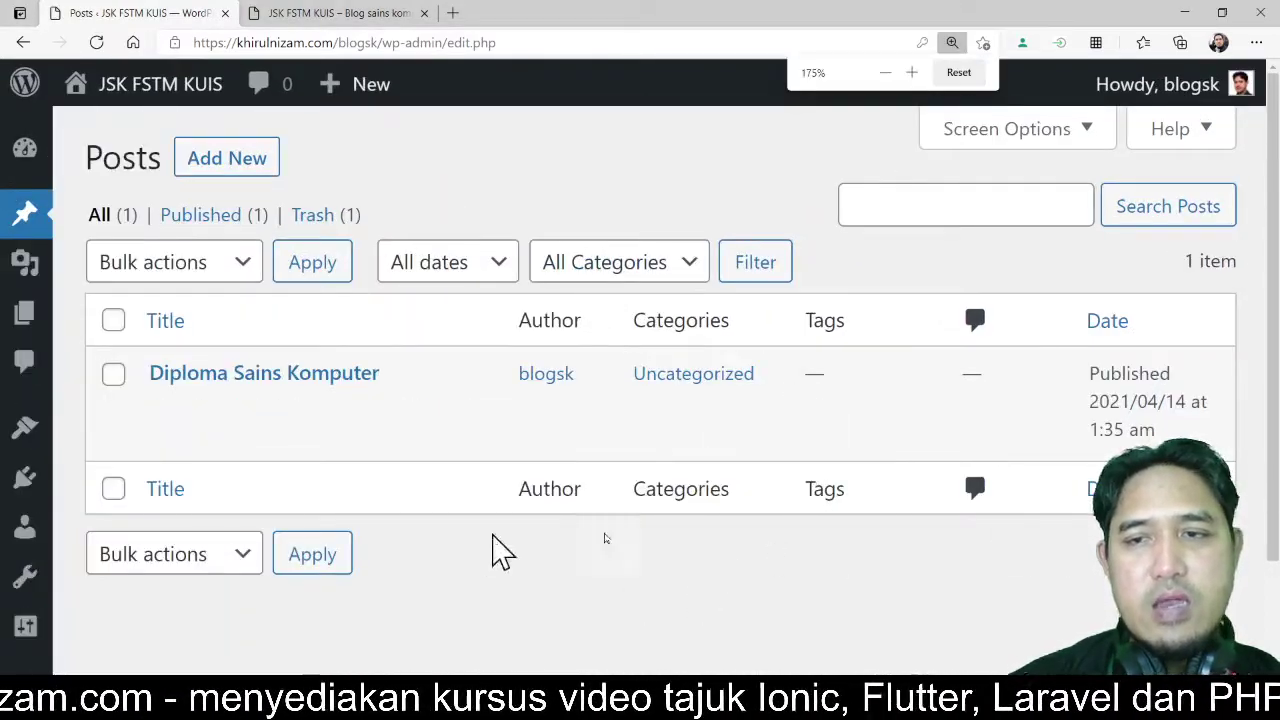
click(326, 384)
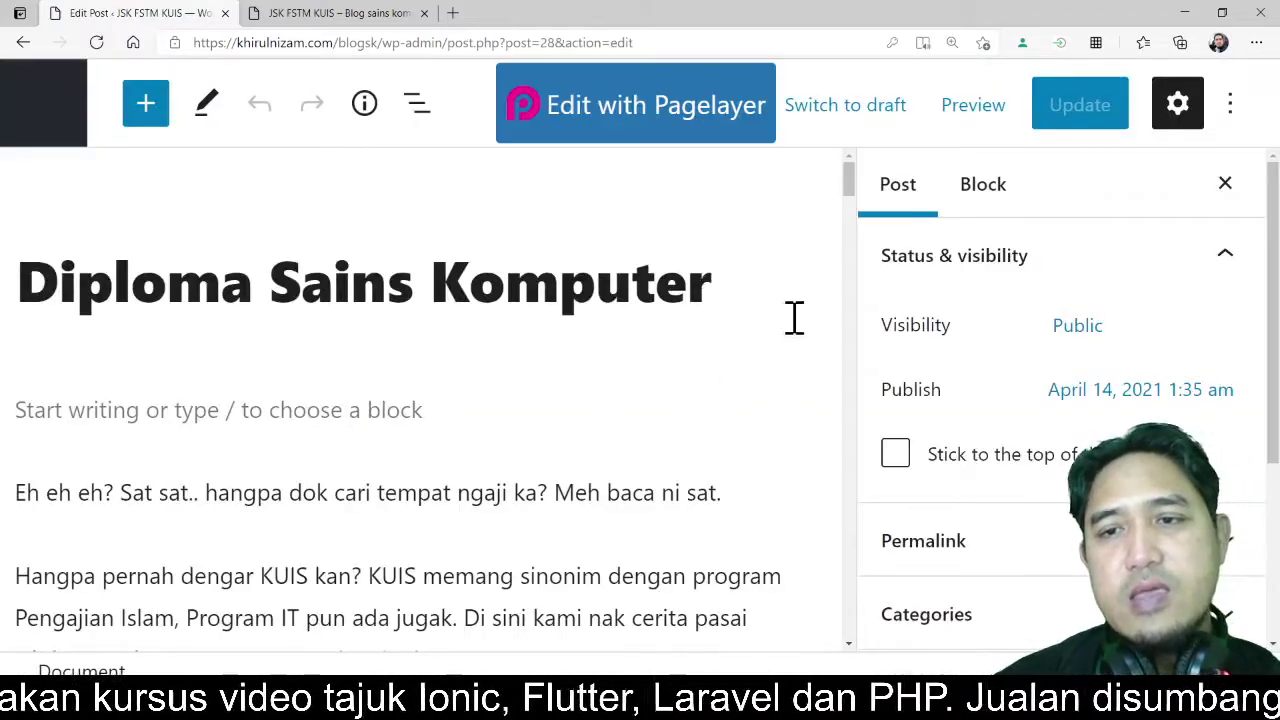
- Set the post to stick to the top of the blog and examine the URL slug in its permalink settings
click(896, 460)
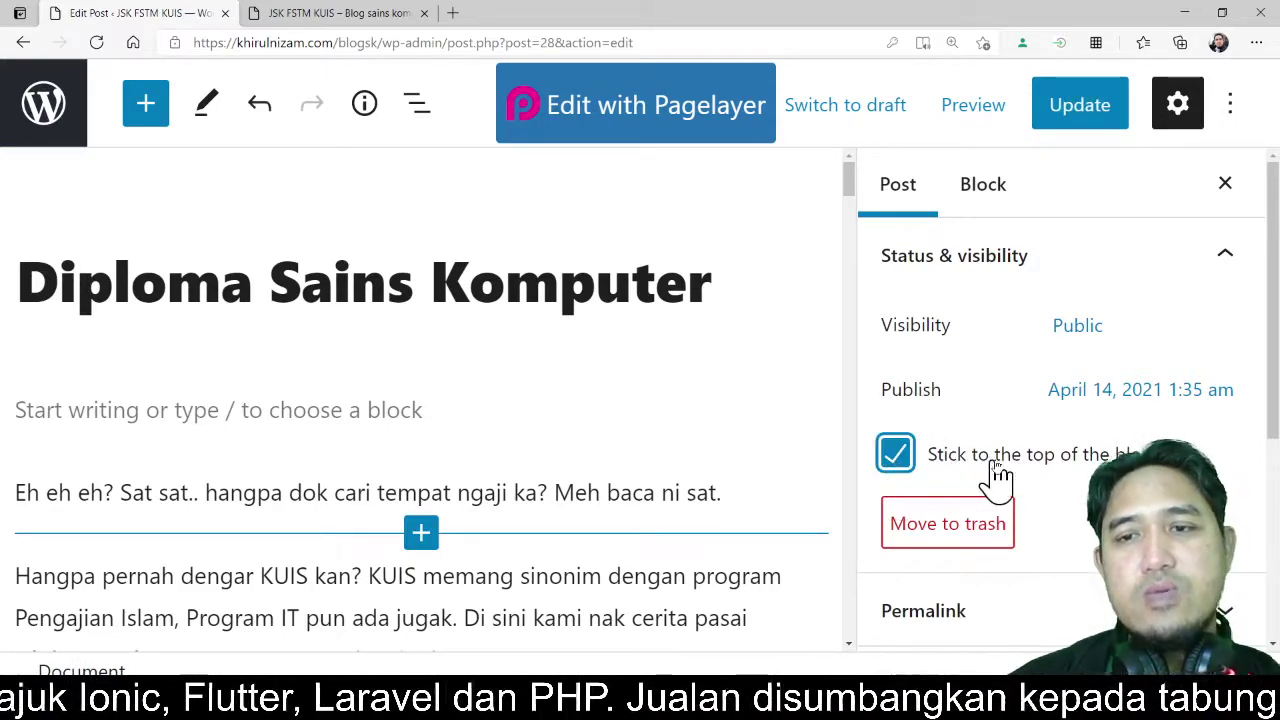
scroll(1092, 466, down, 1)
scroll(1092, 466, down, 2)
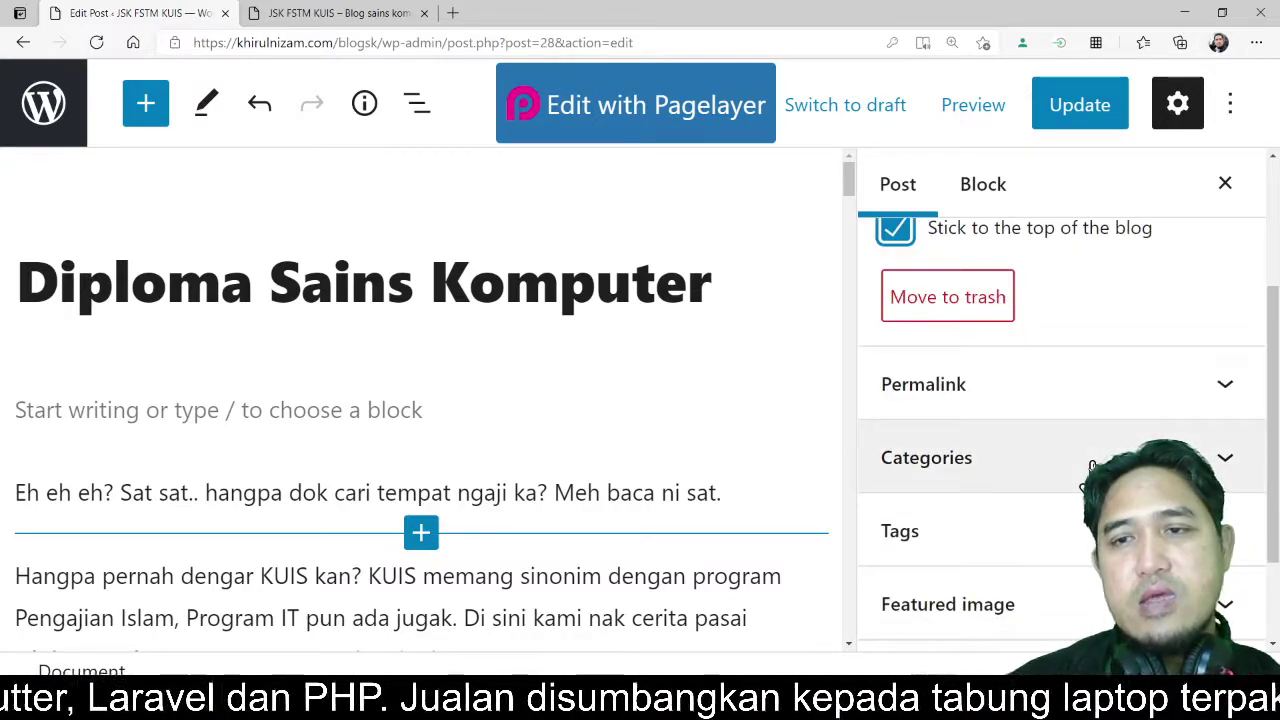
click(1225, 408)
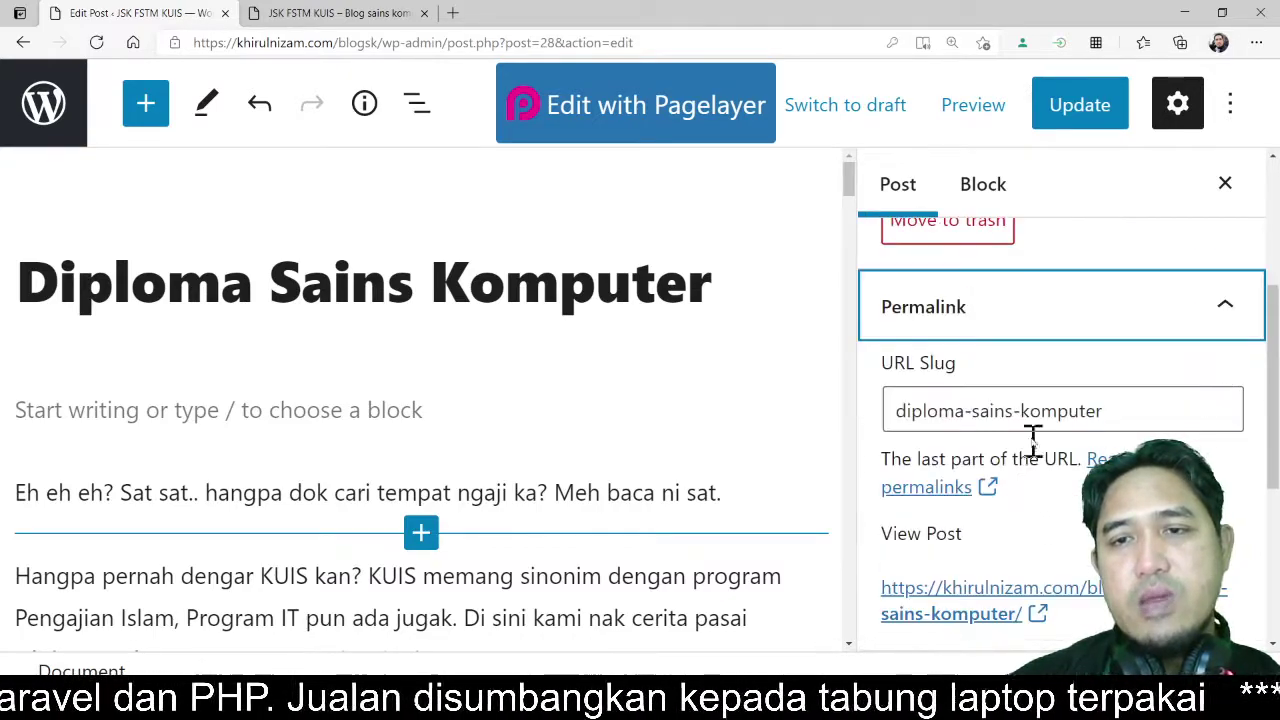
click(1138, 418)
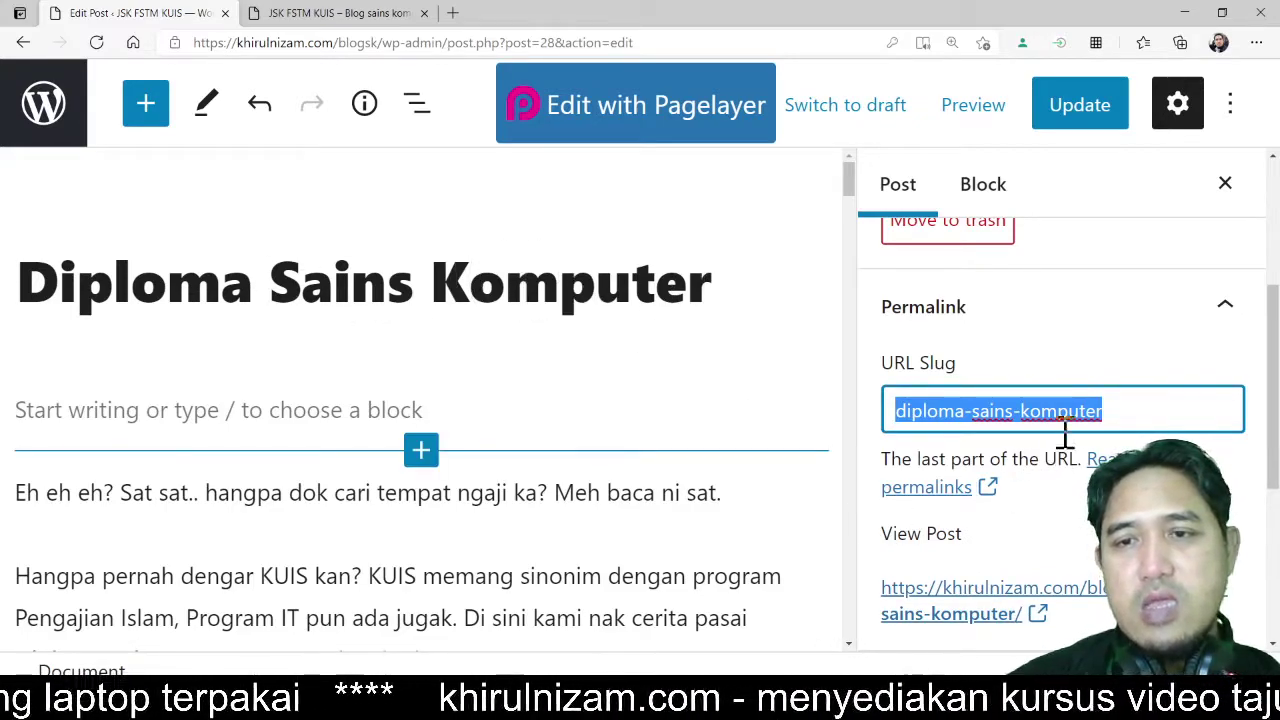
click(900, 458)
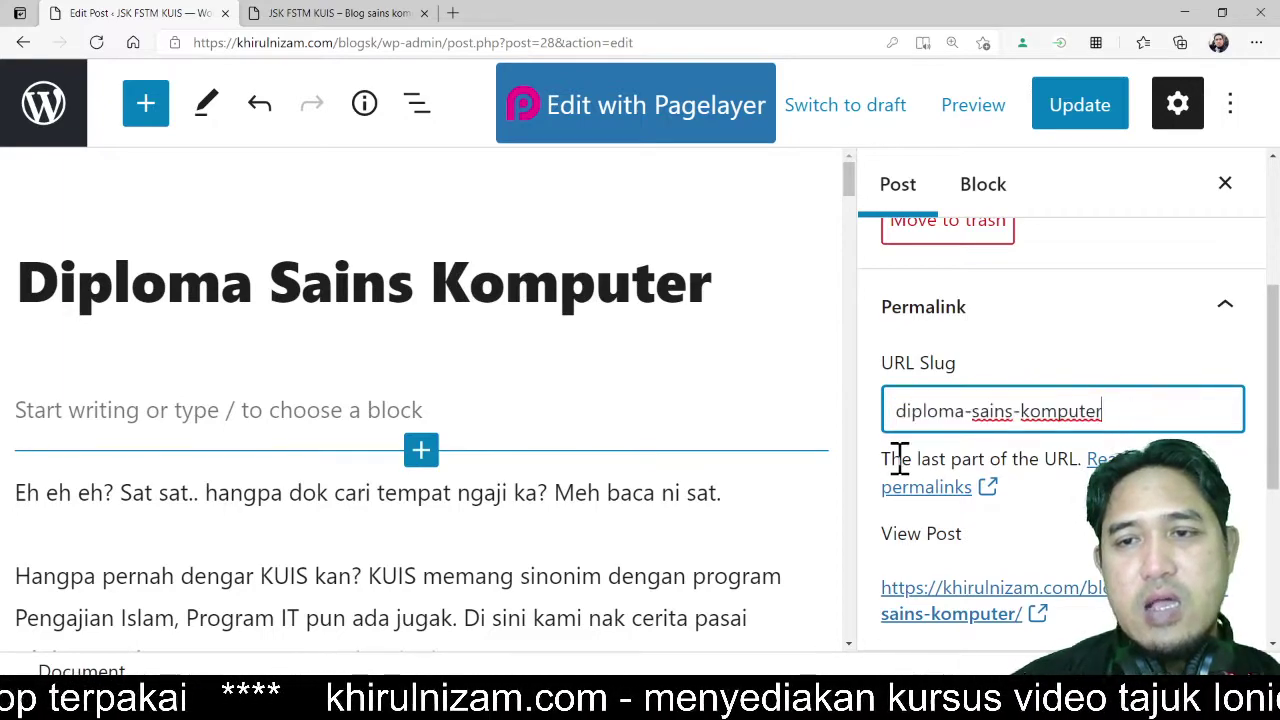
drag(1127, 408, 893, 403)
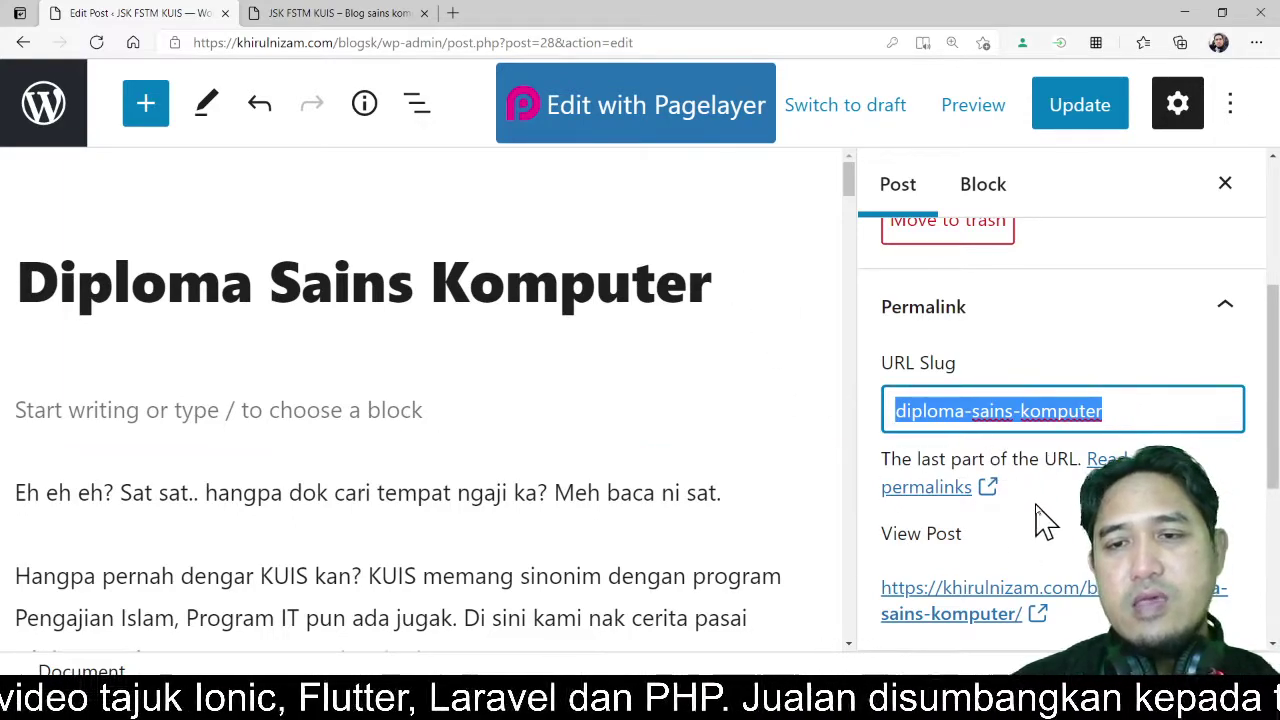
- Add a new category named "sains komputer" to the post, without a parent category
scroll(1045, 520, down, 2)
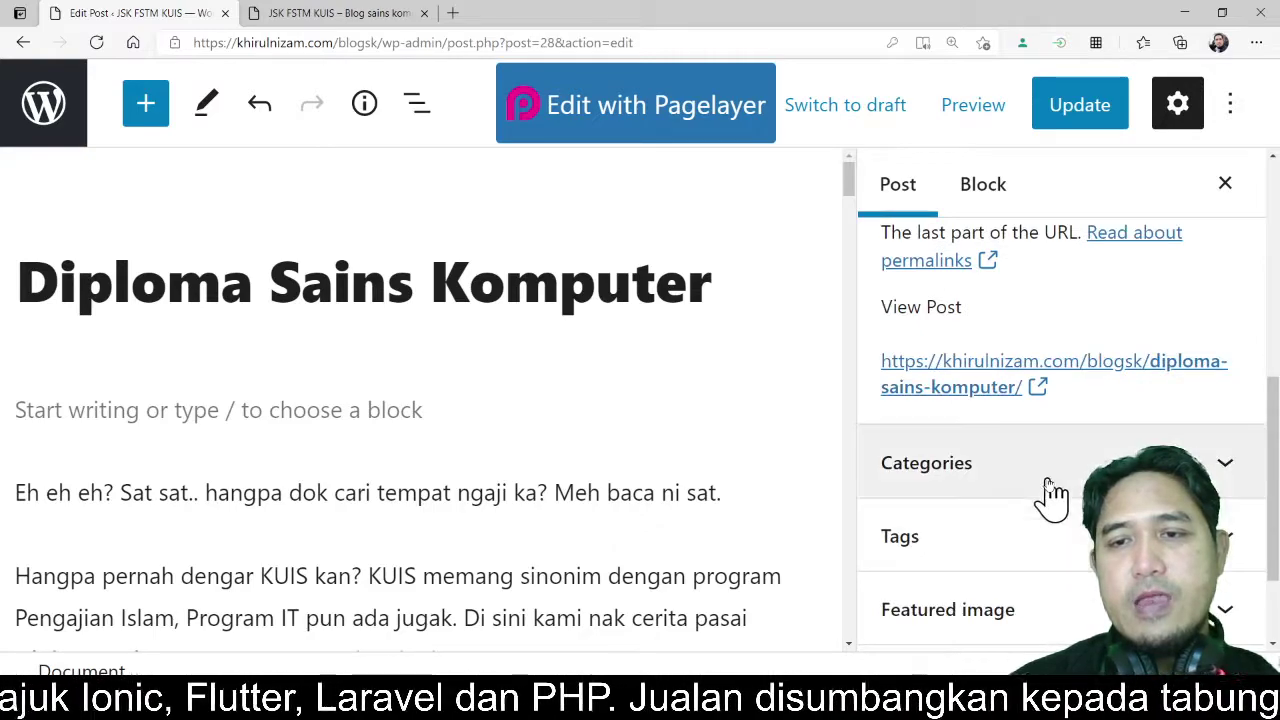
click(1058, 470)
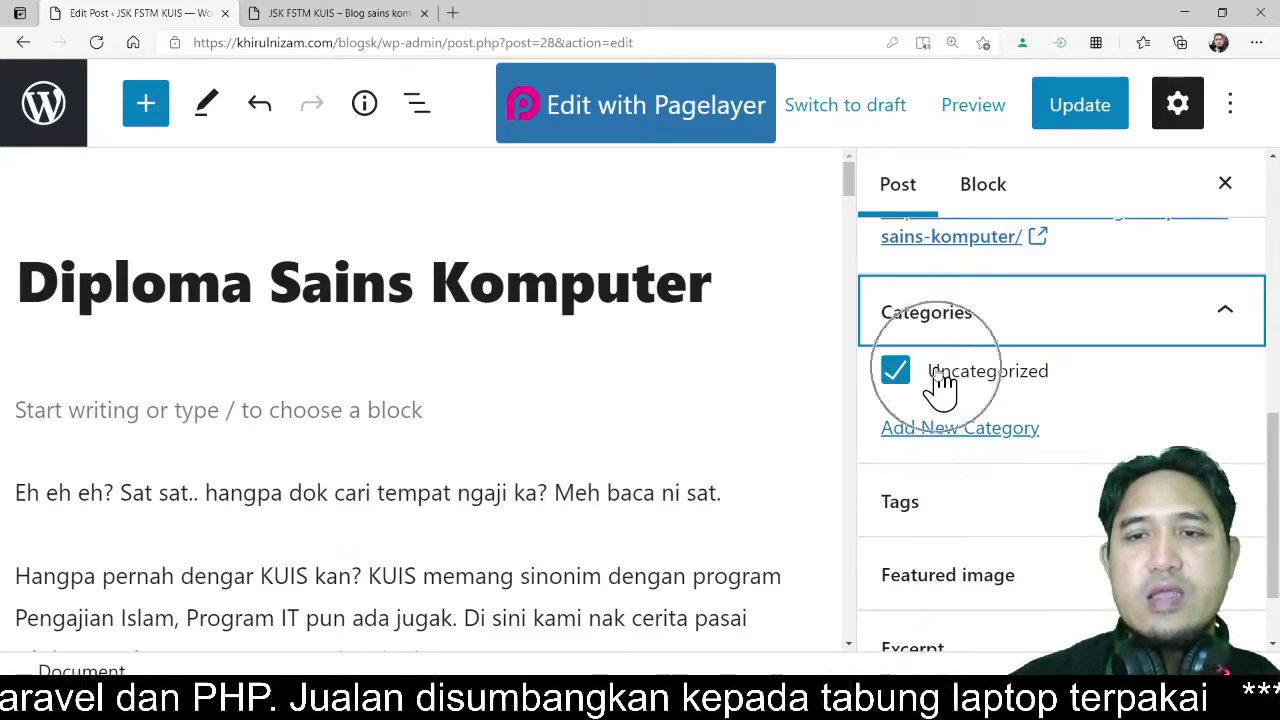
click(998, 430)
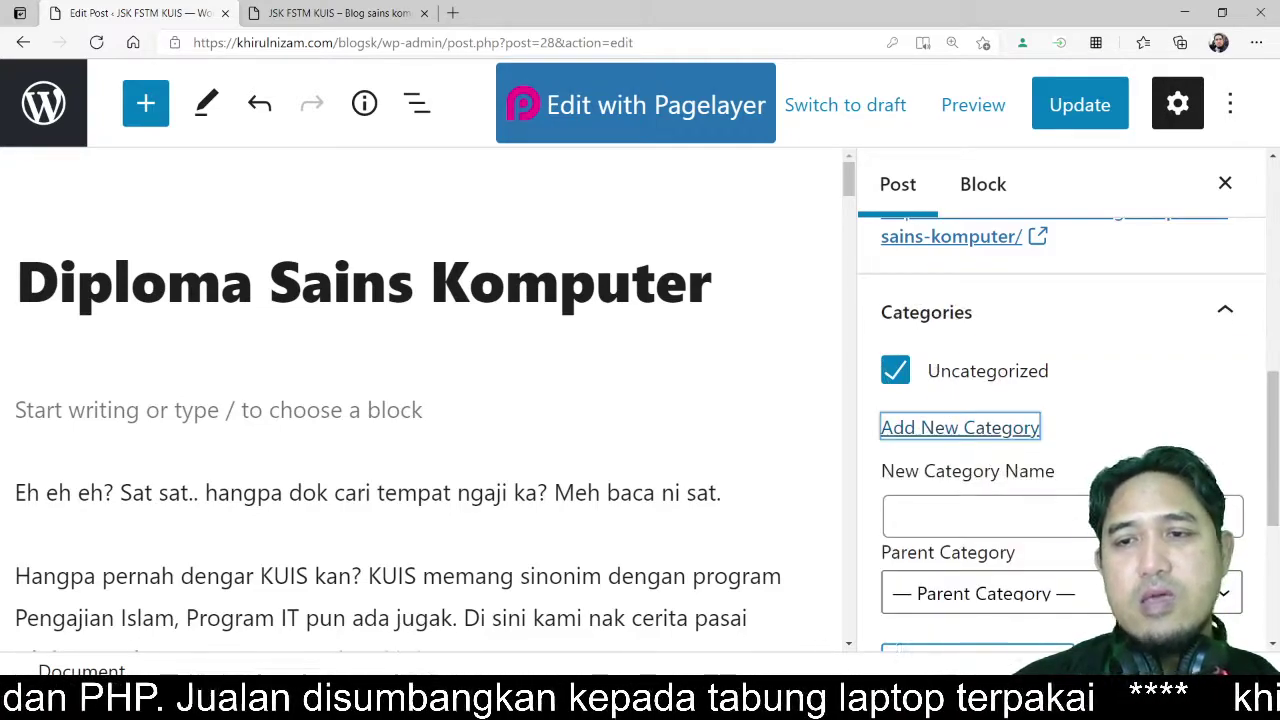
scroll(1000, 440, down, 1)
click(1032, 437)
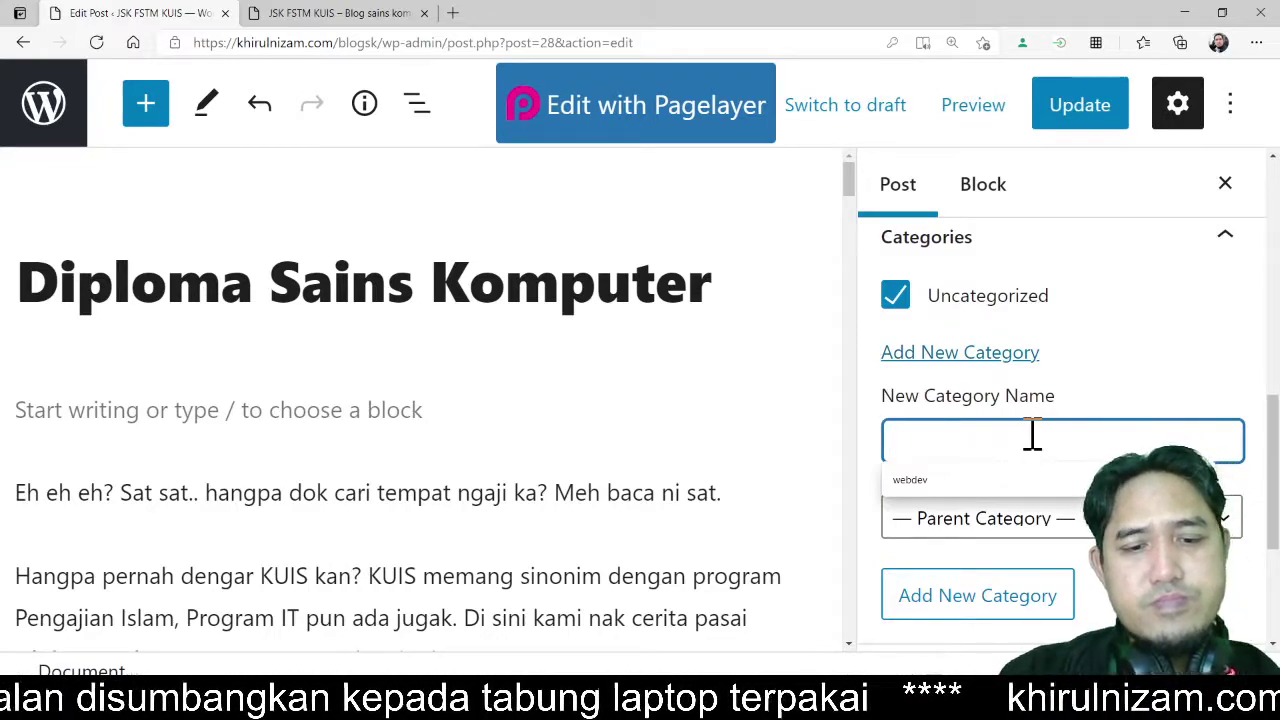
text(sains-komputer)
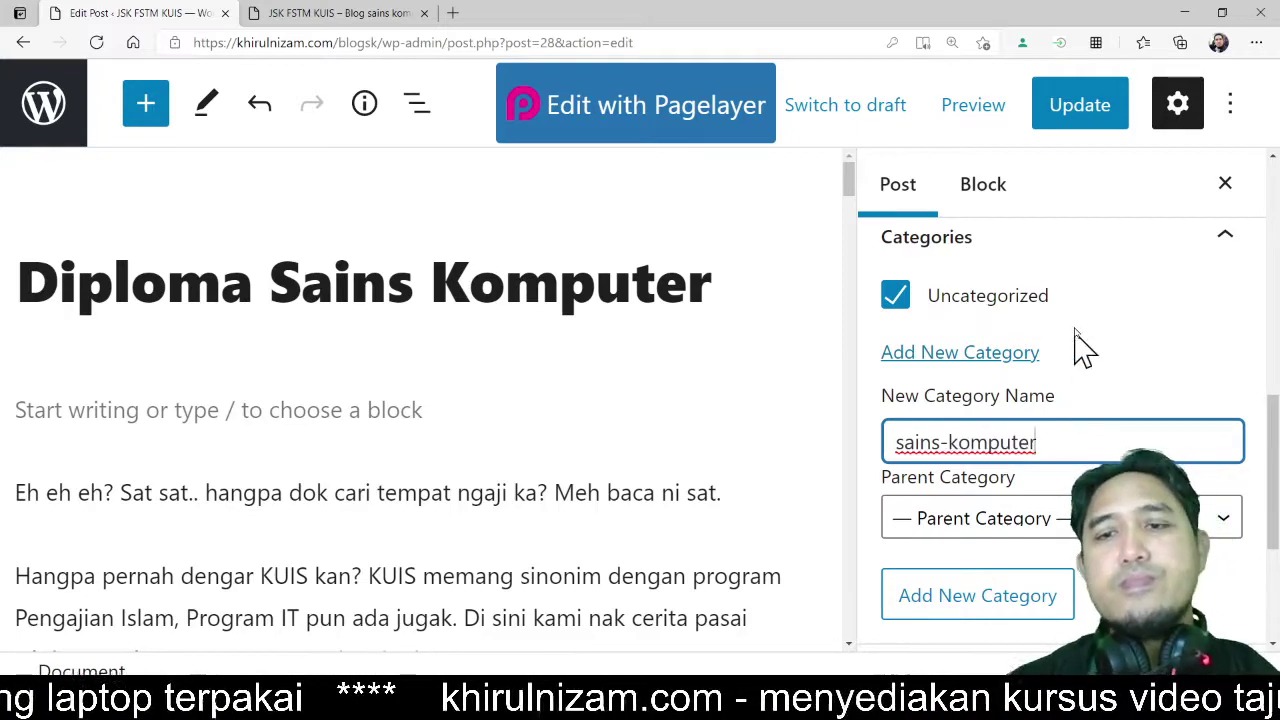
click(950, 442)
key(BackSpace)
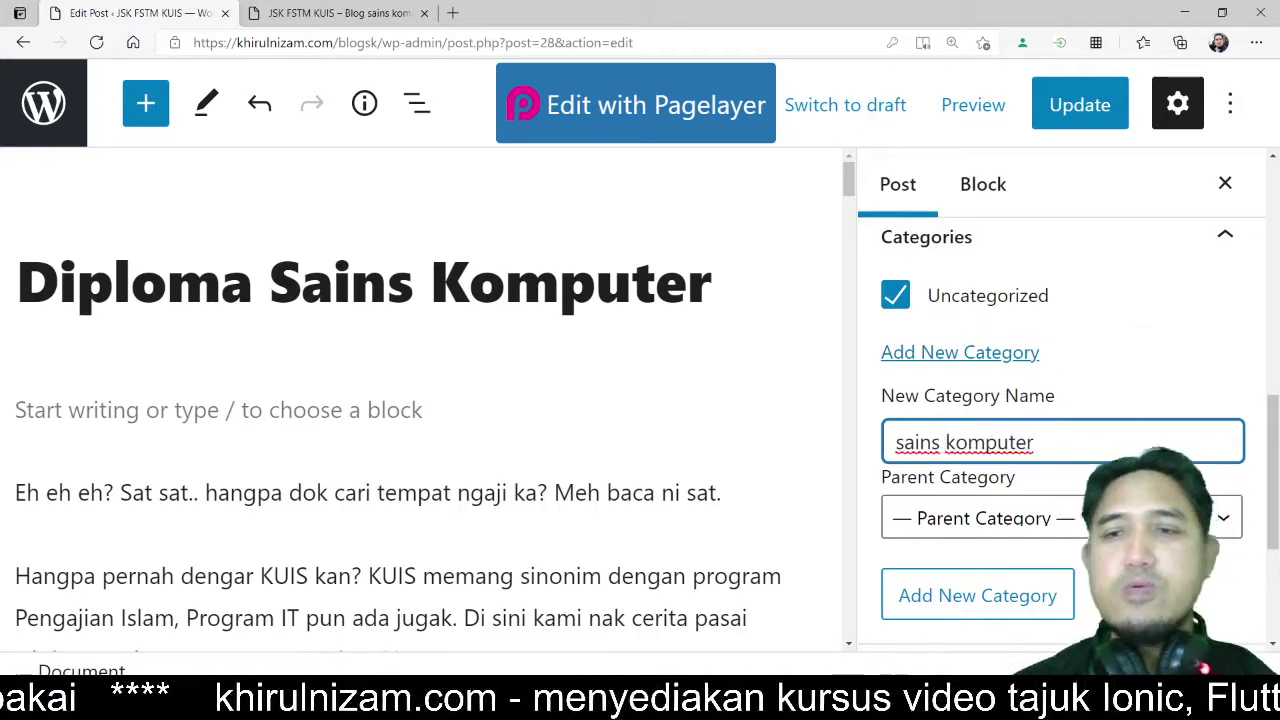
click(1000, 598)
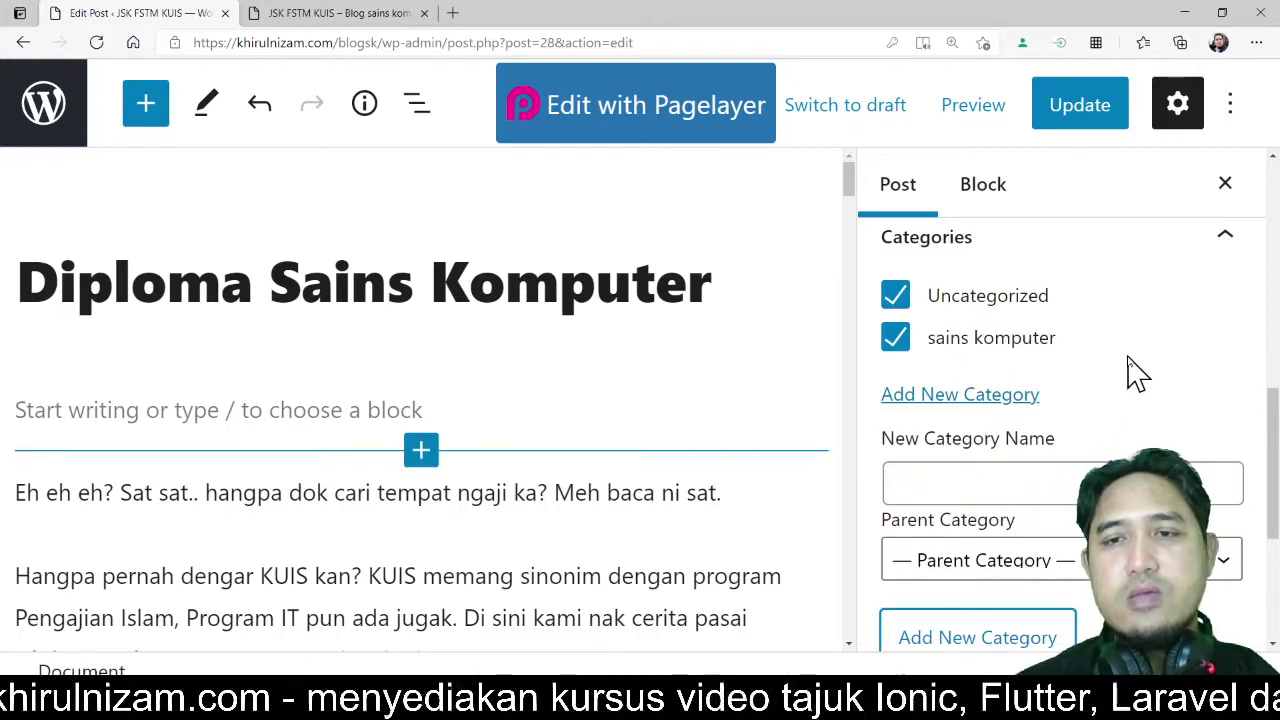
- Remove the Uncategorized category from the Diploma Sains Komputer post
scroll(1135, 371, down, 1)
scroll(1006, 366, up, 1)
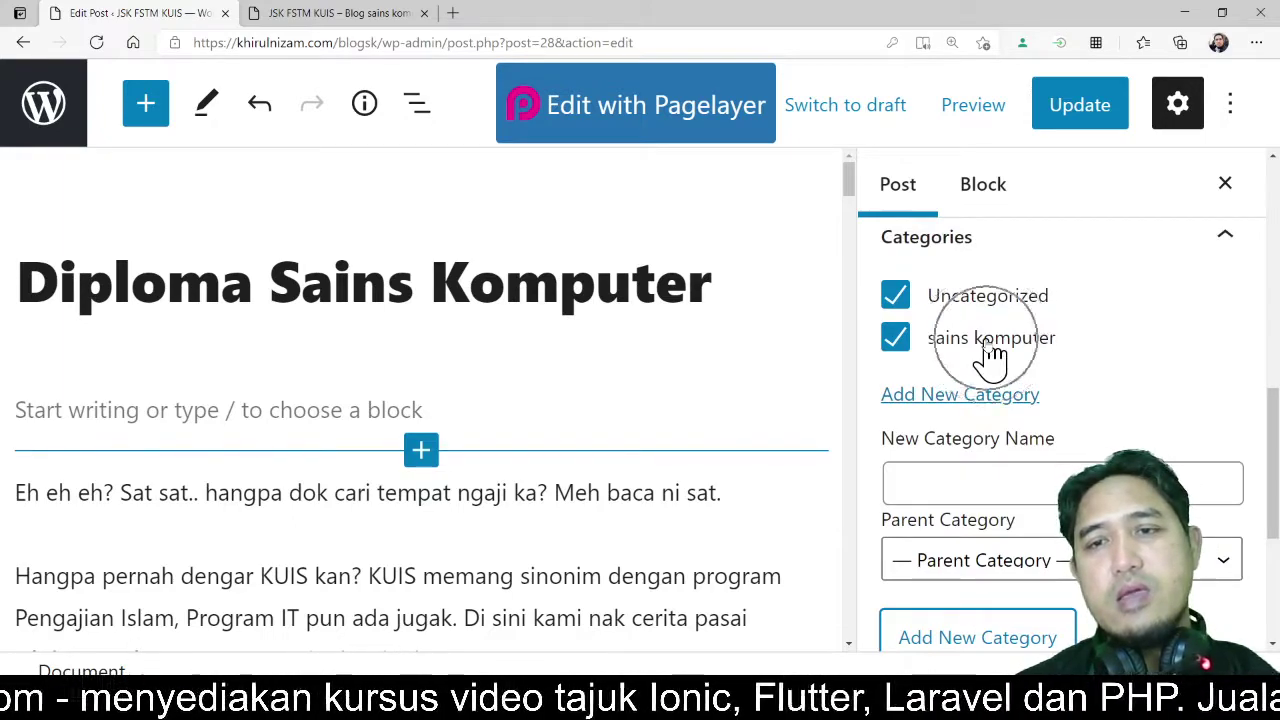
click(895, 296)
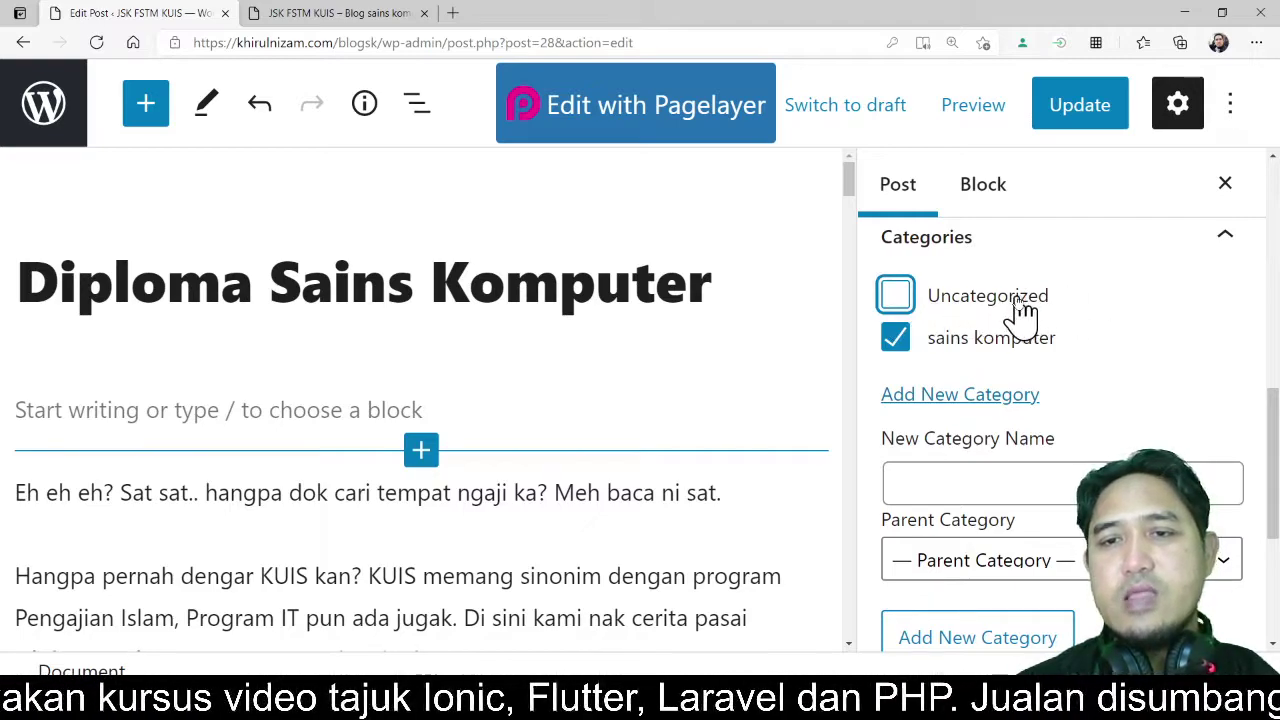
- Add the tags "sains komputer" and "diploma" to the post
scroll(1022, 310, down, 3)
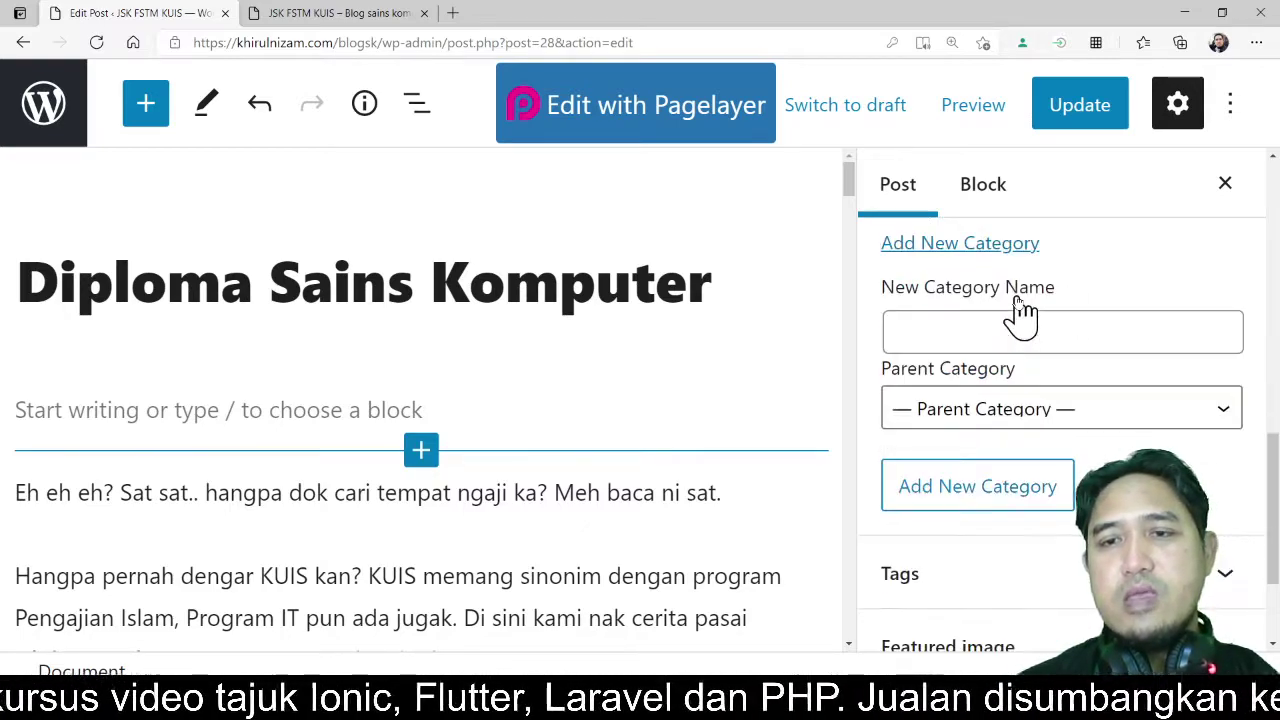
scroll(1100, 380, up, 2)
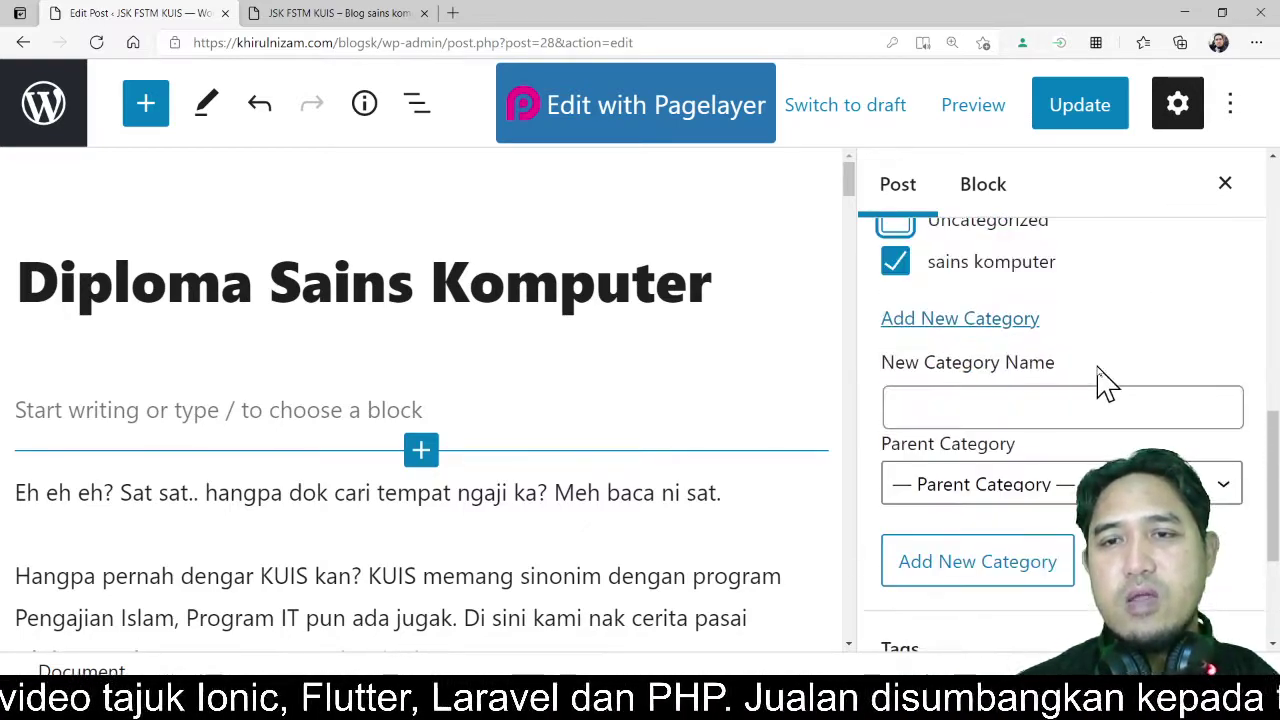
scroll(1080, 314, down, 2)
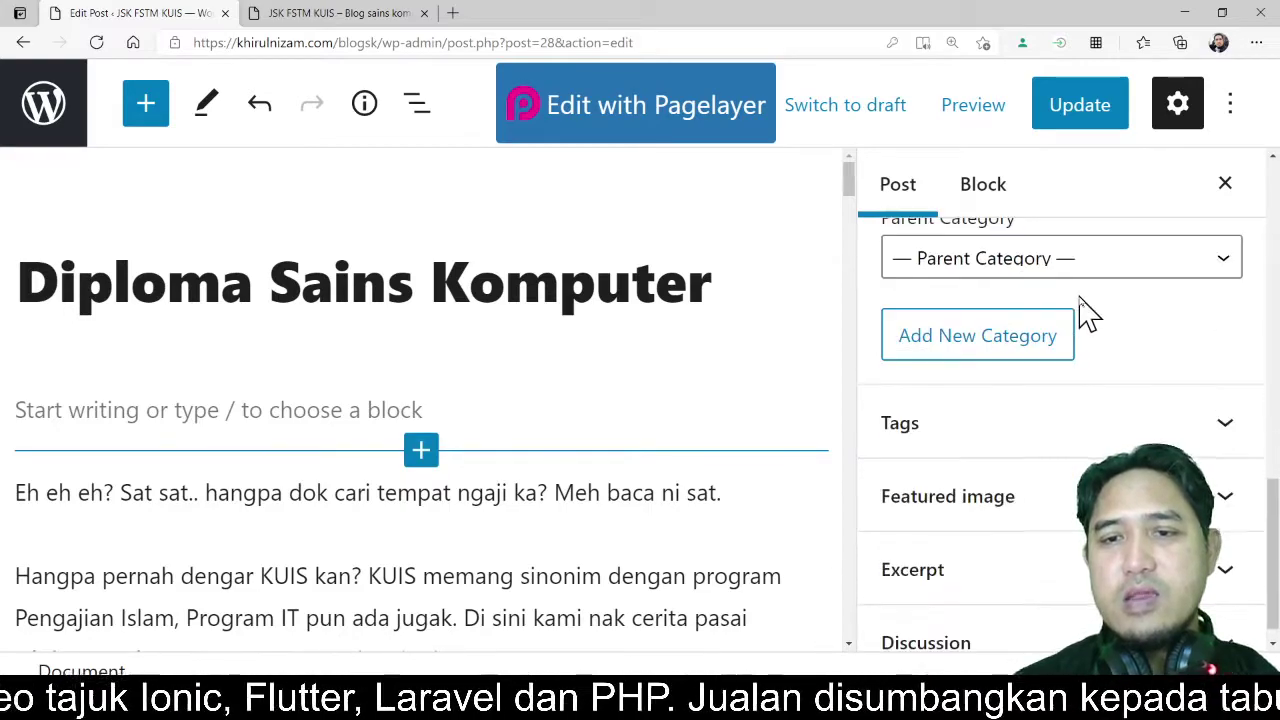
click(1224, 426)
scroll(1090, 428, down, 1)
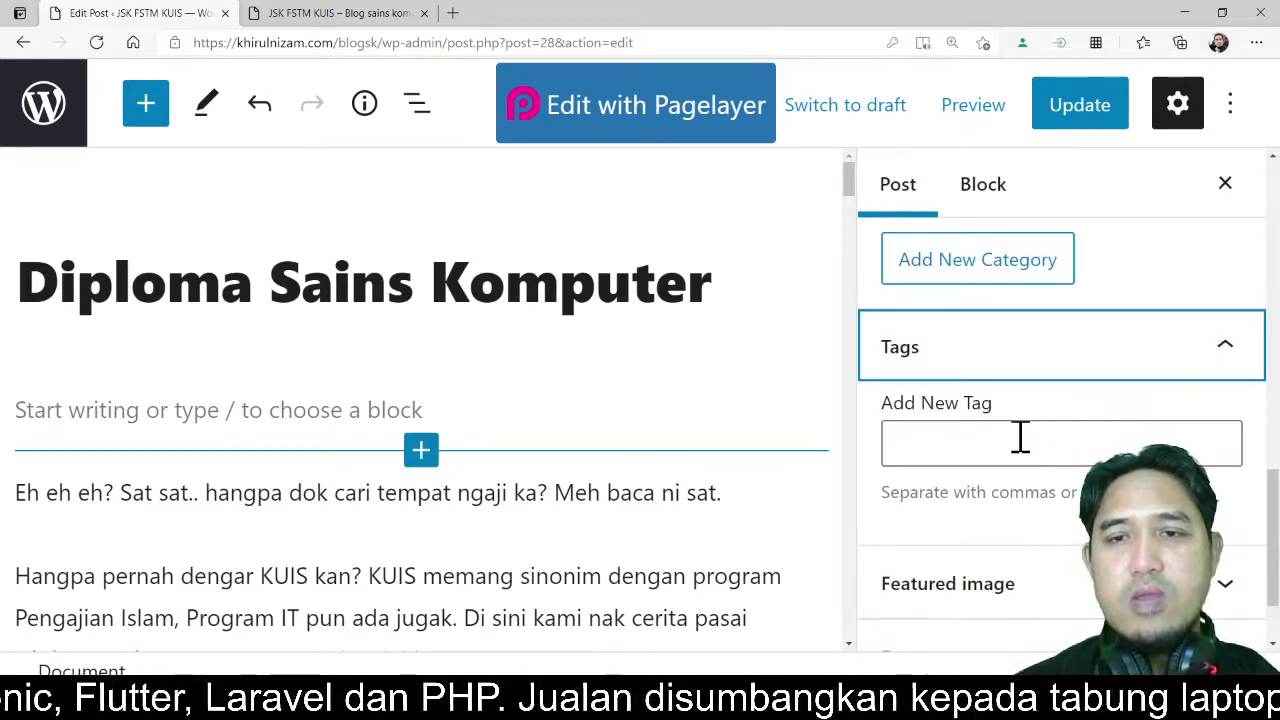
click(1020, 437)
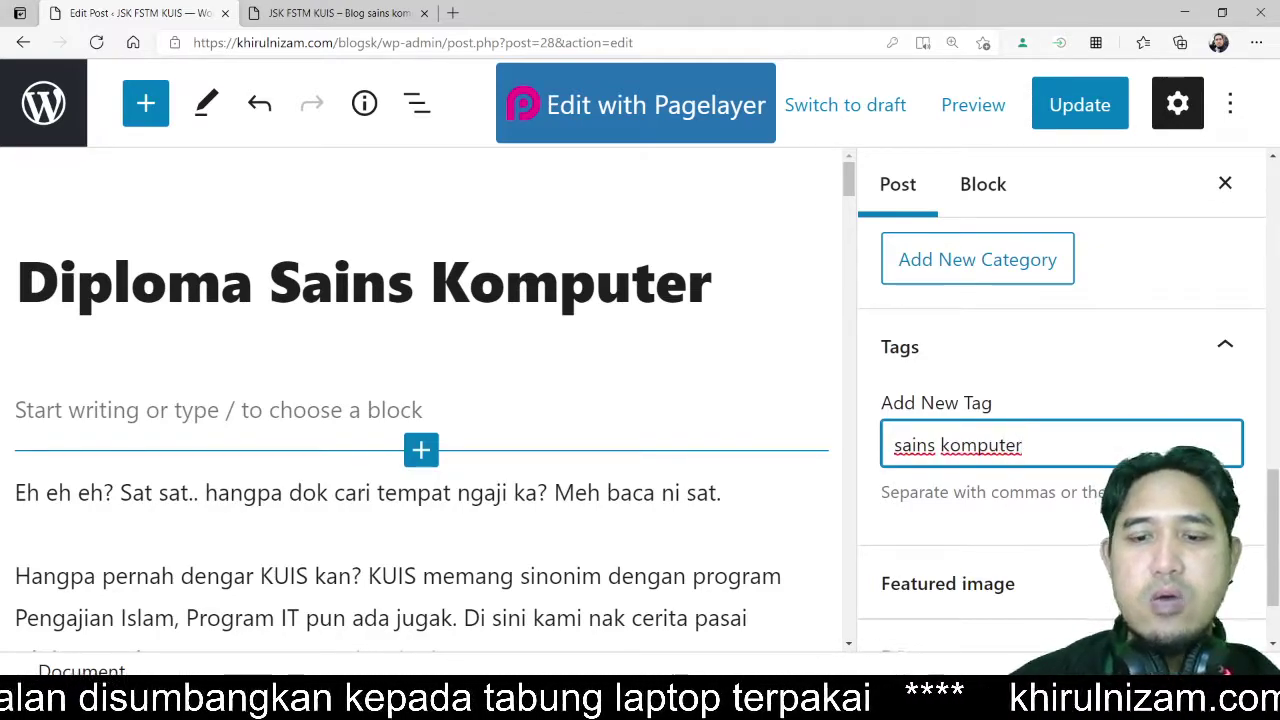
key(Return)
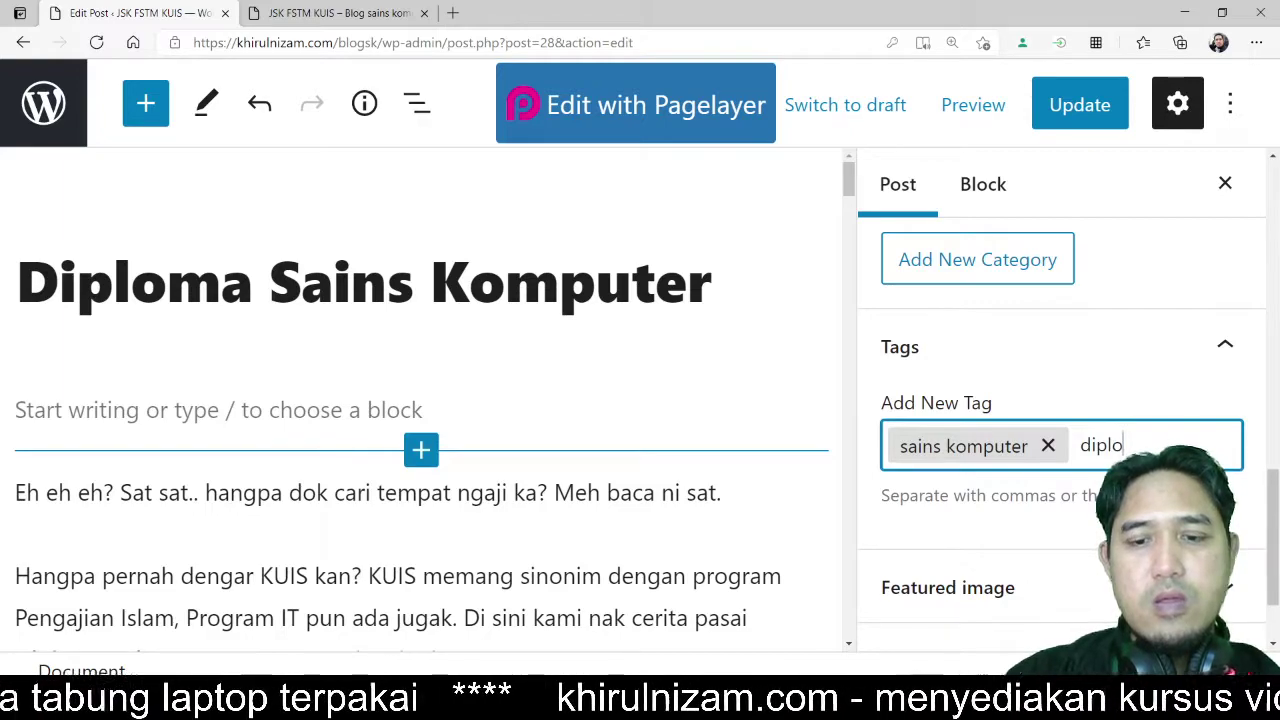
text(diploma)
key(Return)
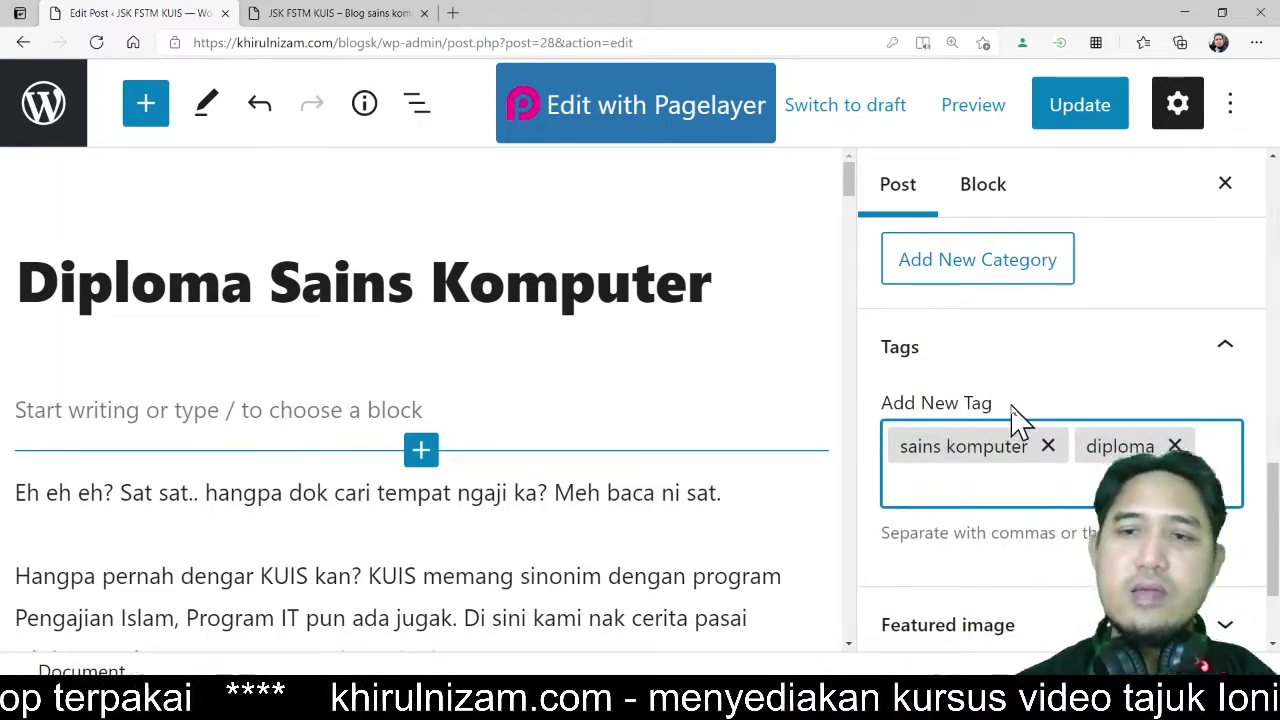
- Expand the post's featured image settings and open the chooser for setting a featured image
scroll(1015, 418, down, 3)
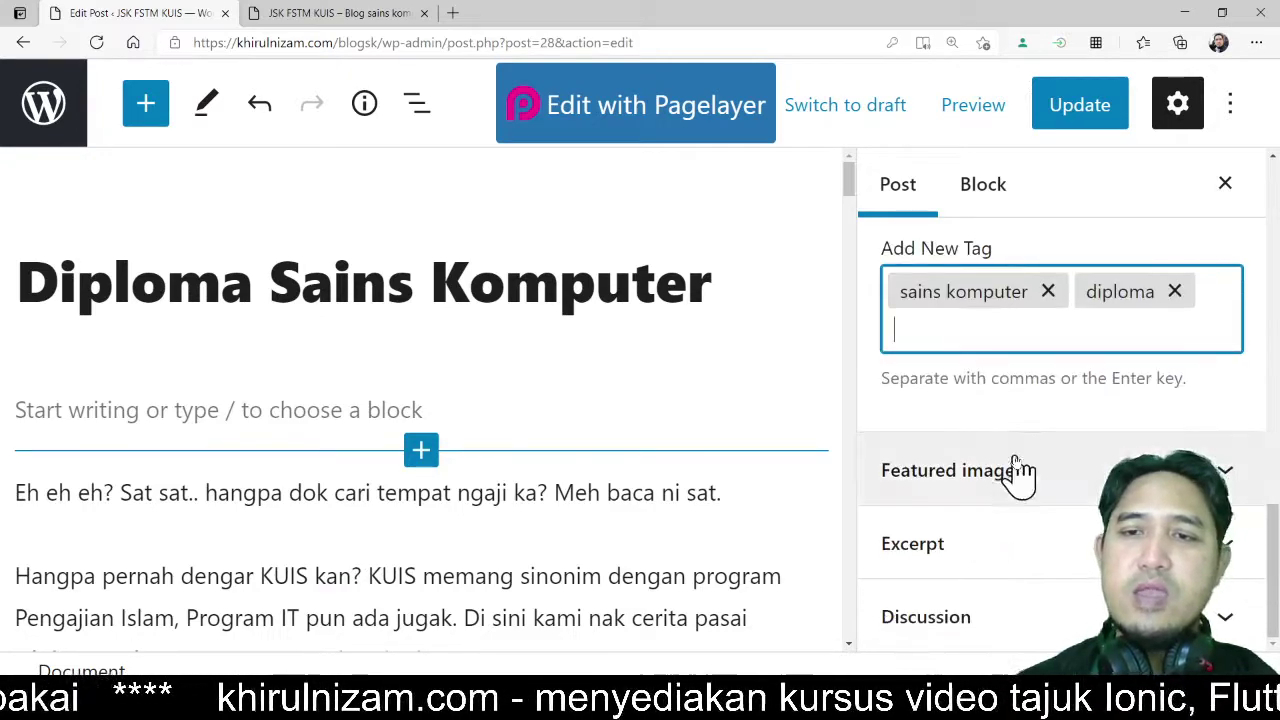
click(1040, 483)
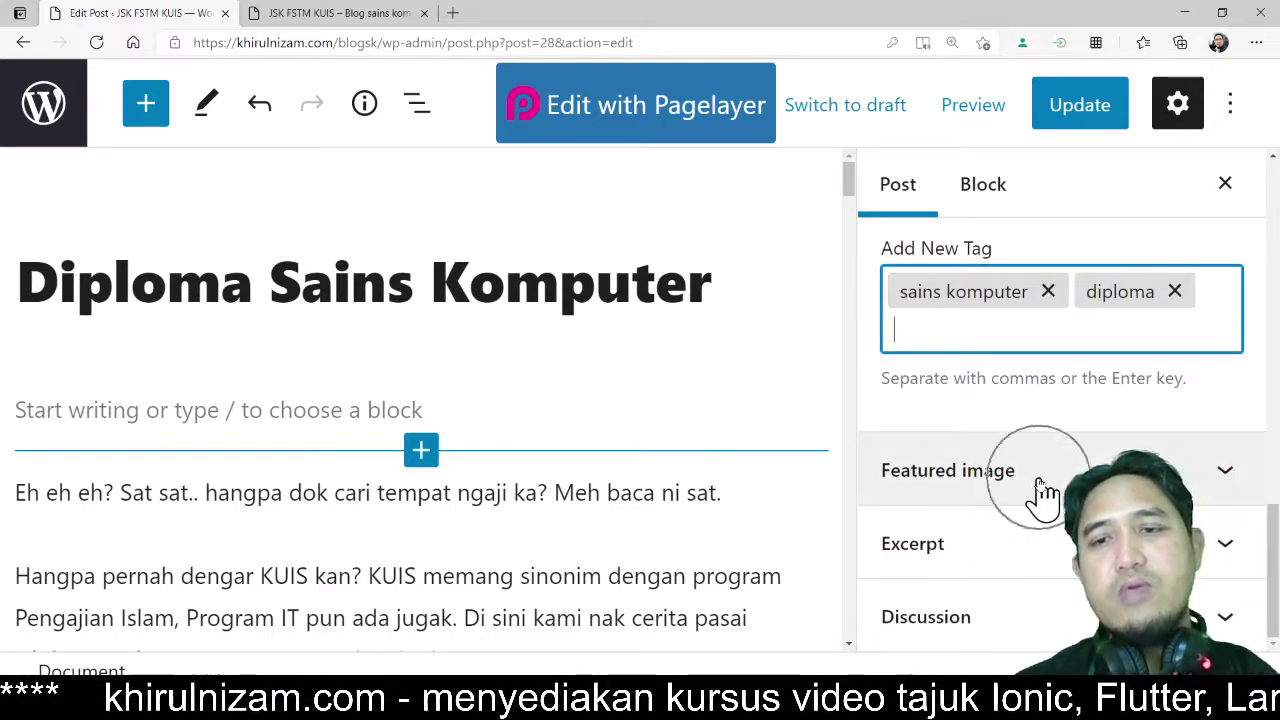
click(1225, 472)
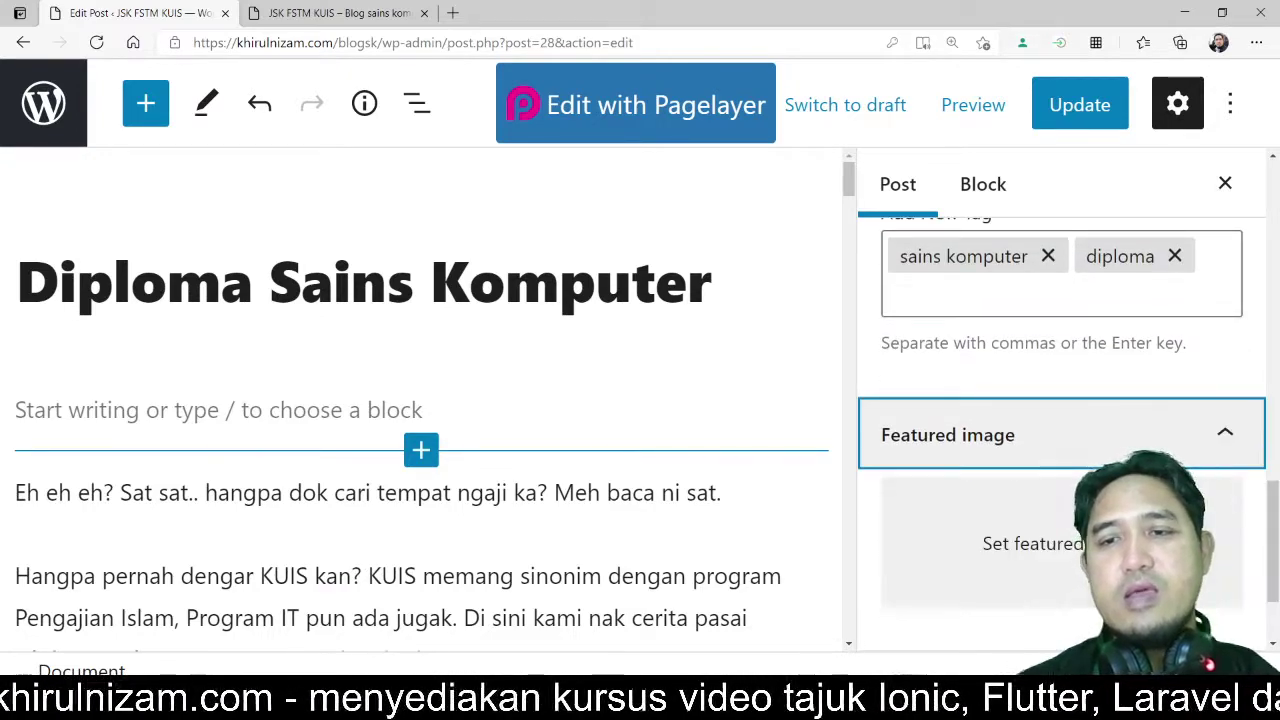
scroll(1071, 571, down, 2)
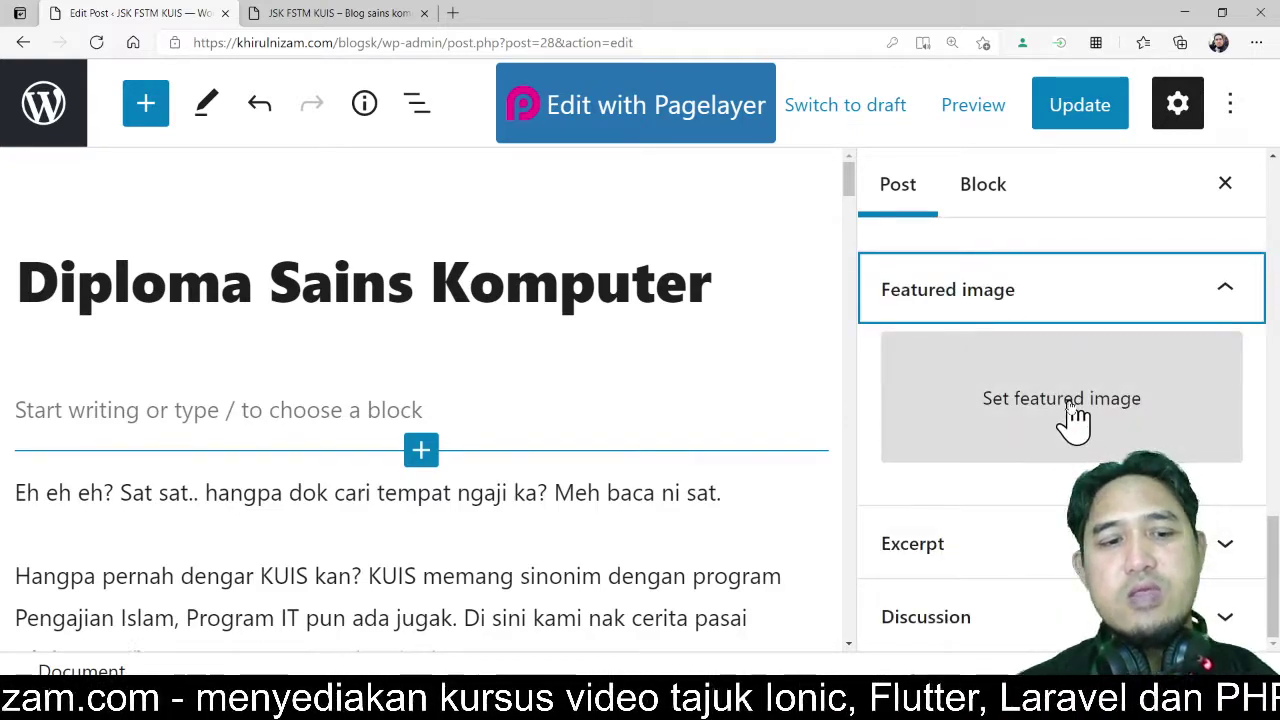
click(1071, 418)
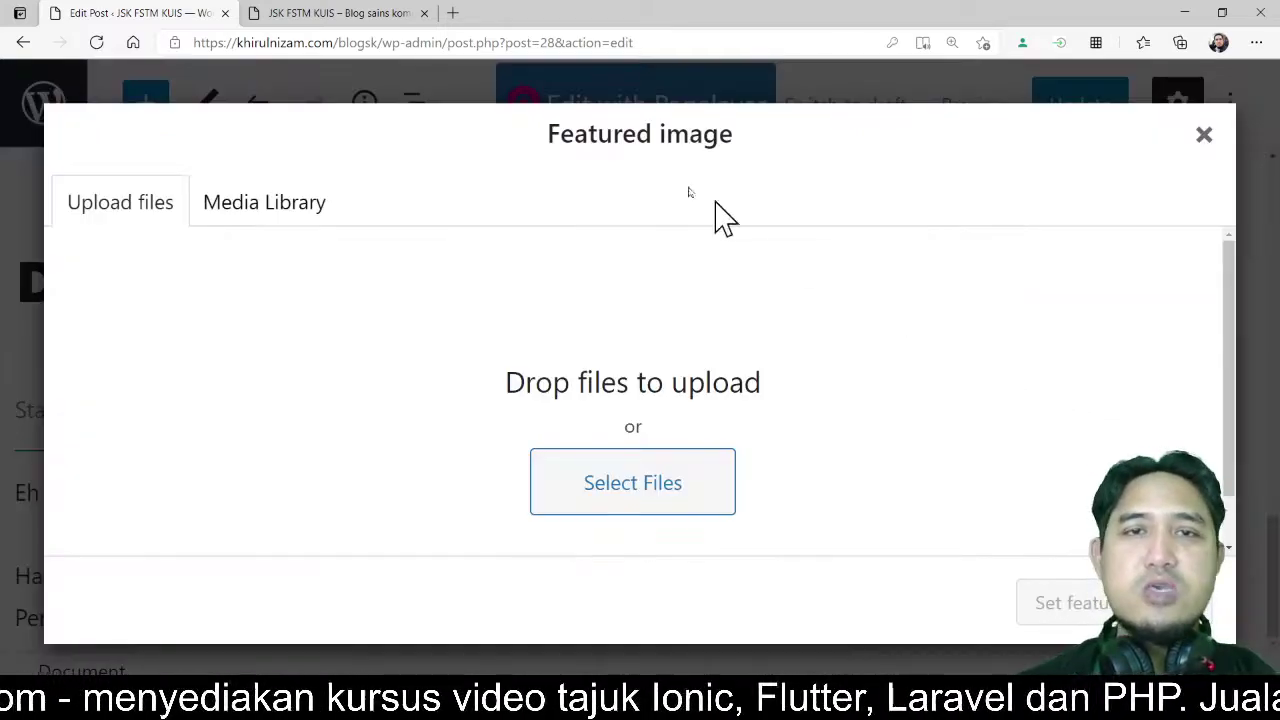
- Check how the Diploma Sains Komputer post's thumbnail looks on the blog's front page
click(400, 14)
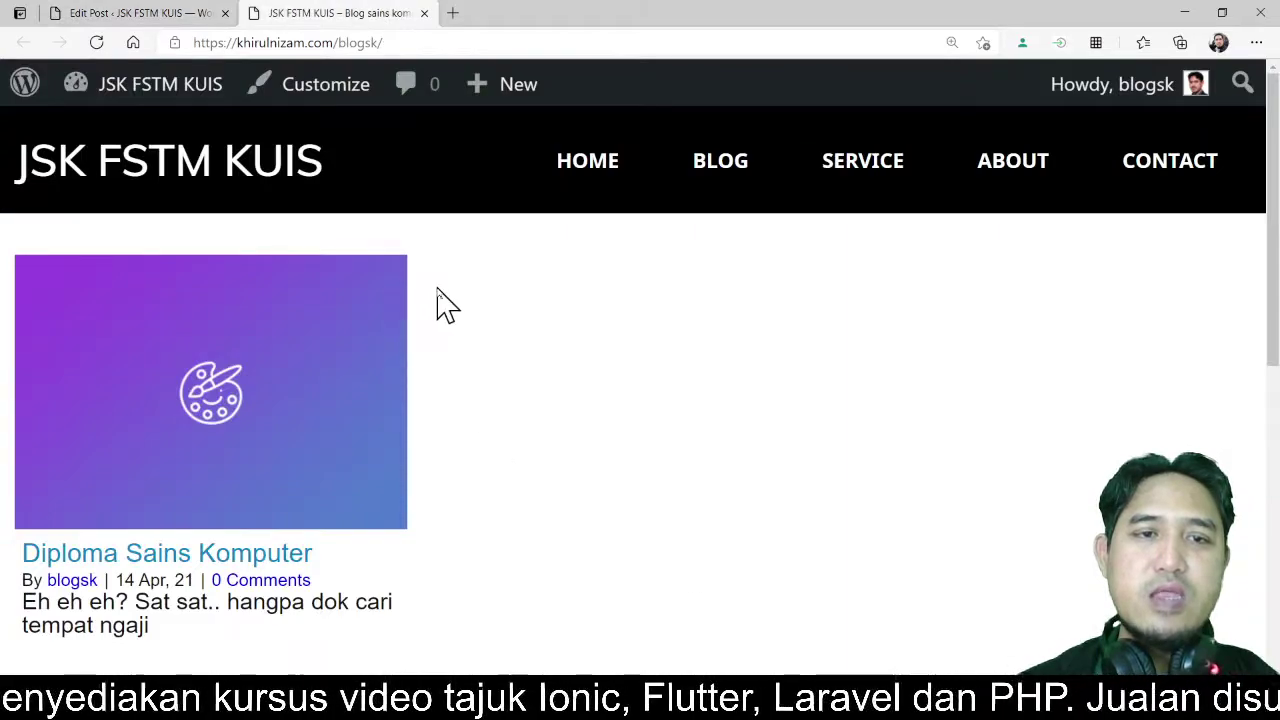
scroll(450, 306, down, 3)
scroll(537, 331, up, 3)
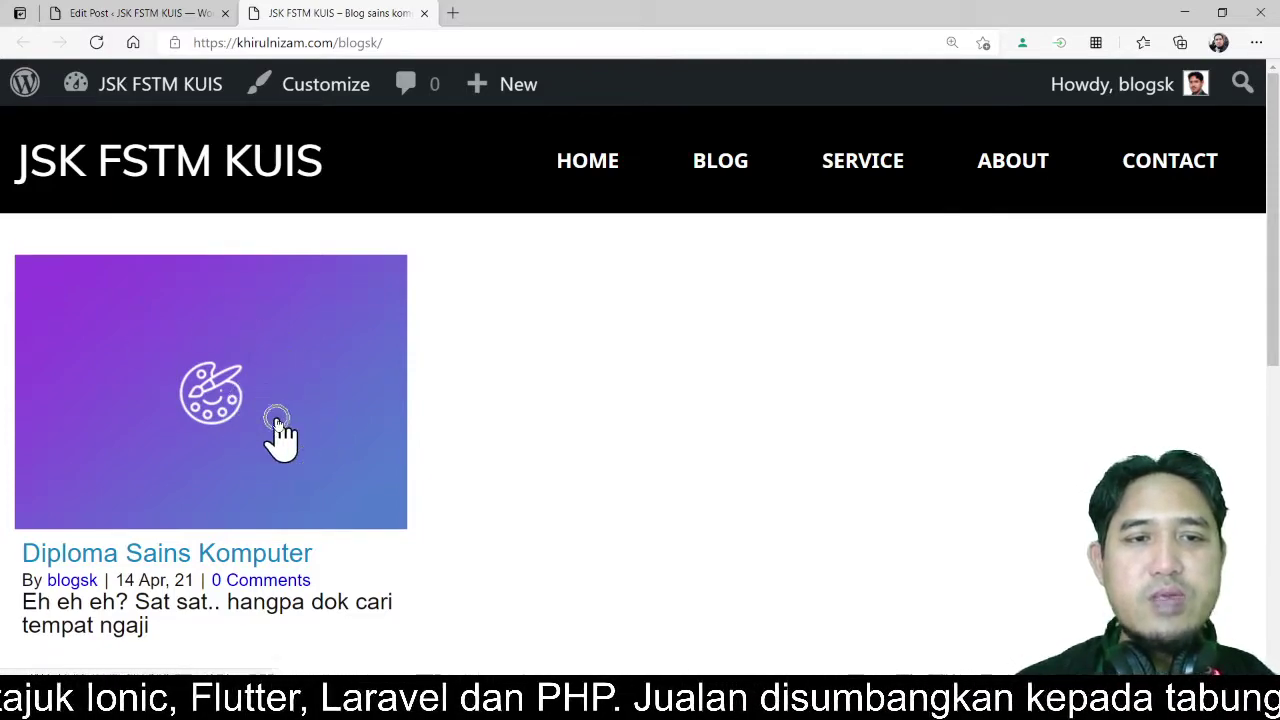
- Set diploma-sains-komputer-banner.png from the media library as the post's featured image
click(174, 14)
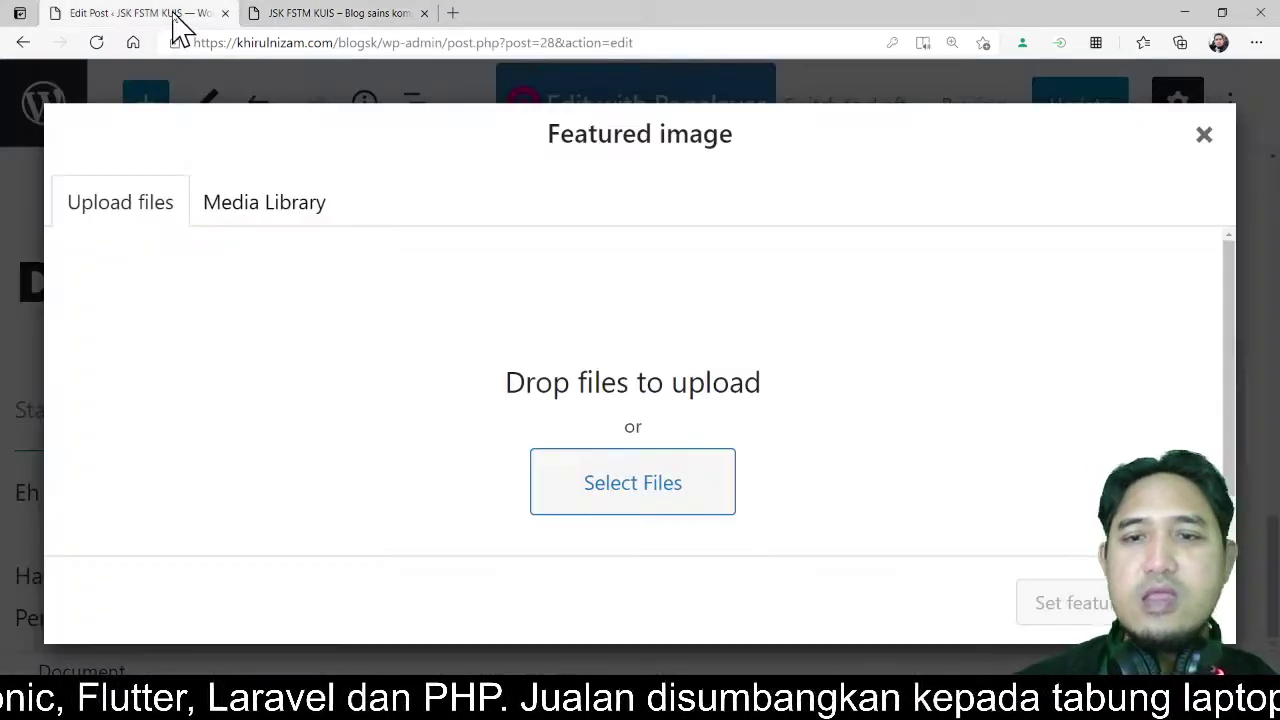
click(228, 202)
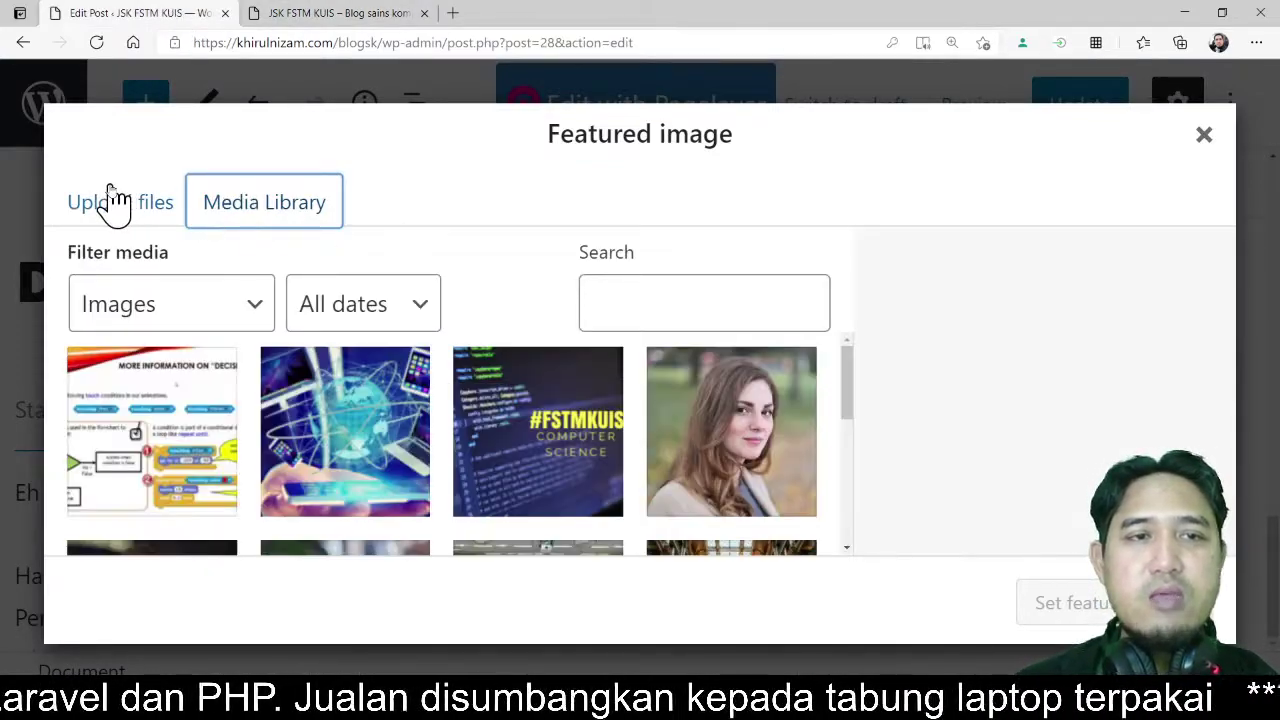
click(108, 202)
click(252, 204)
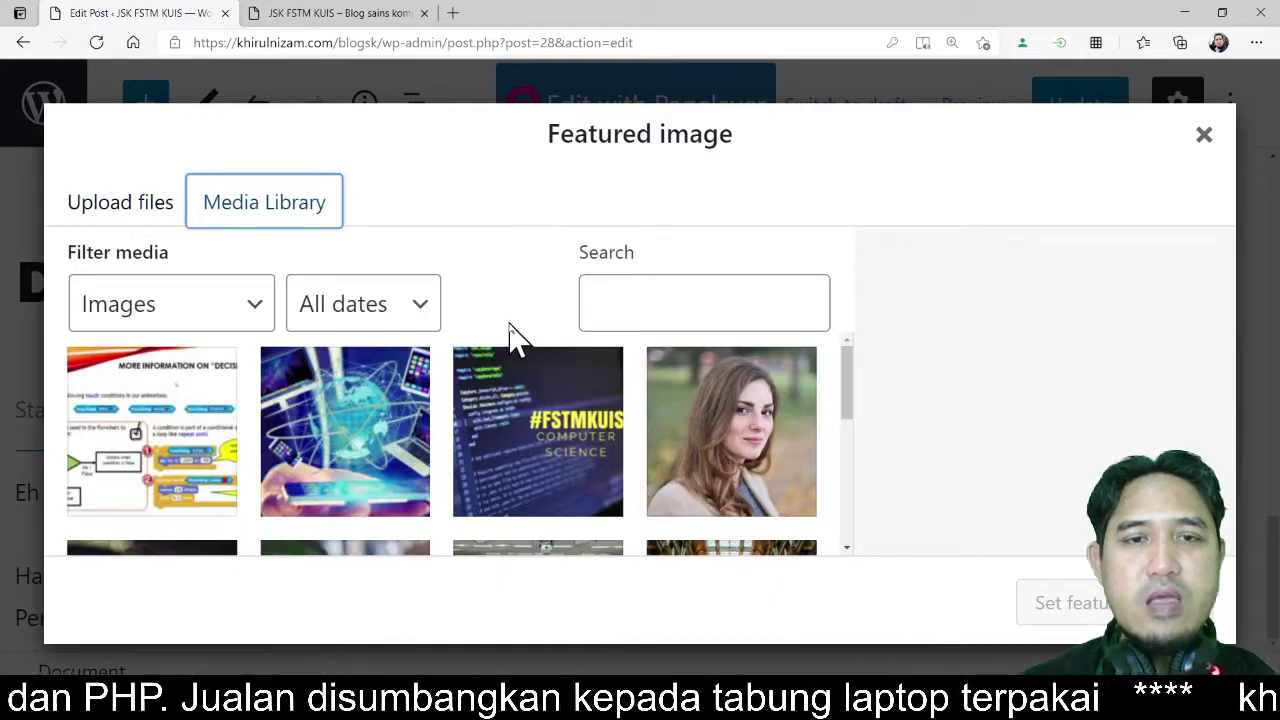
click(88, 204)
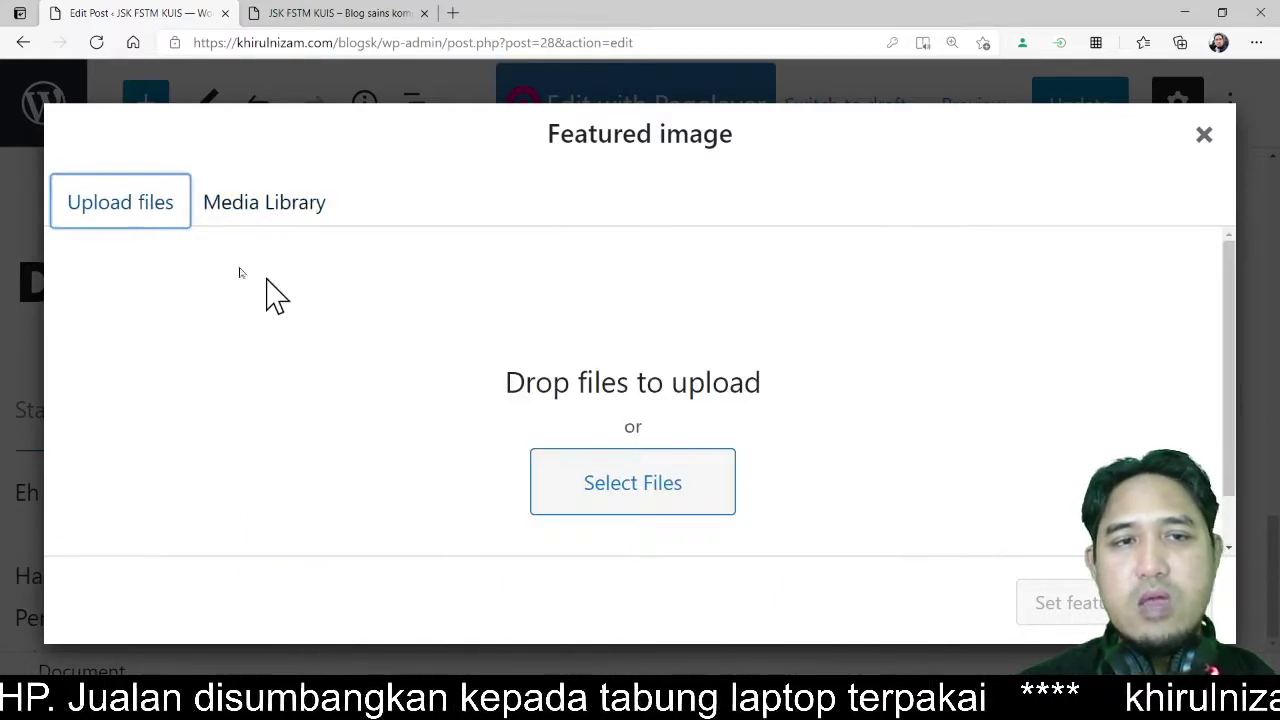
click(128, 216)
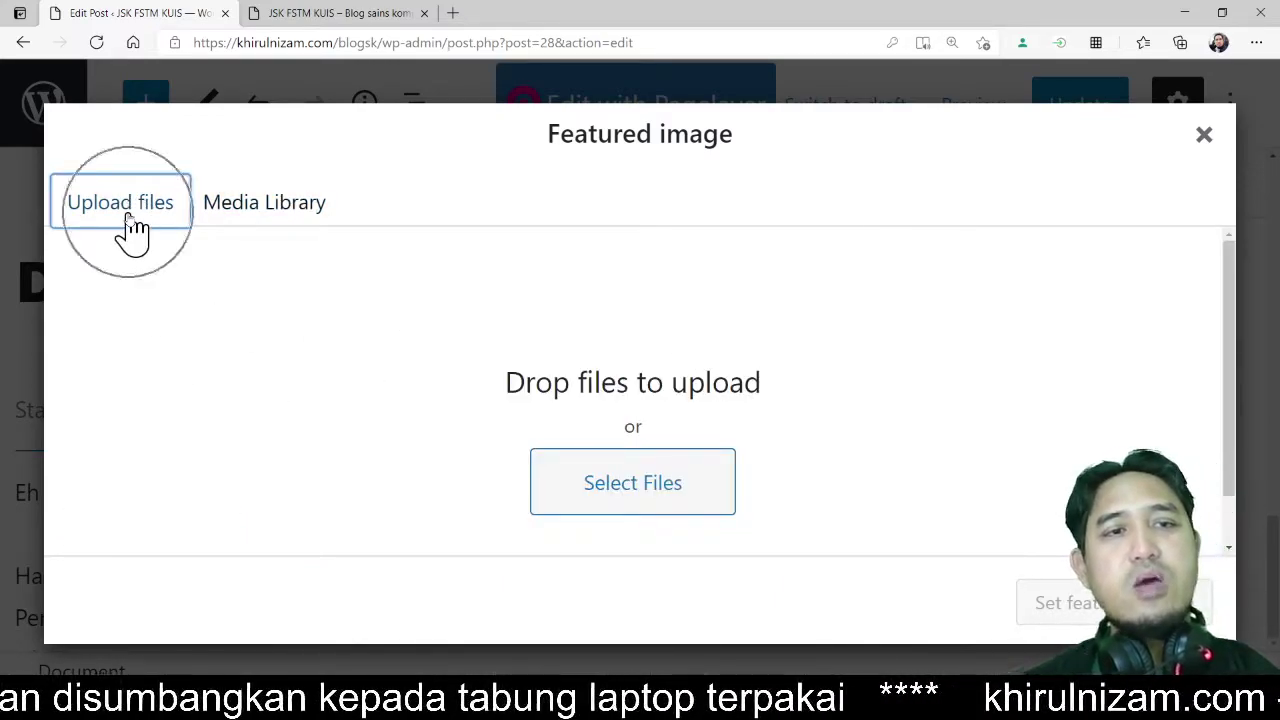
click(285, 215)
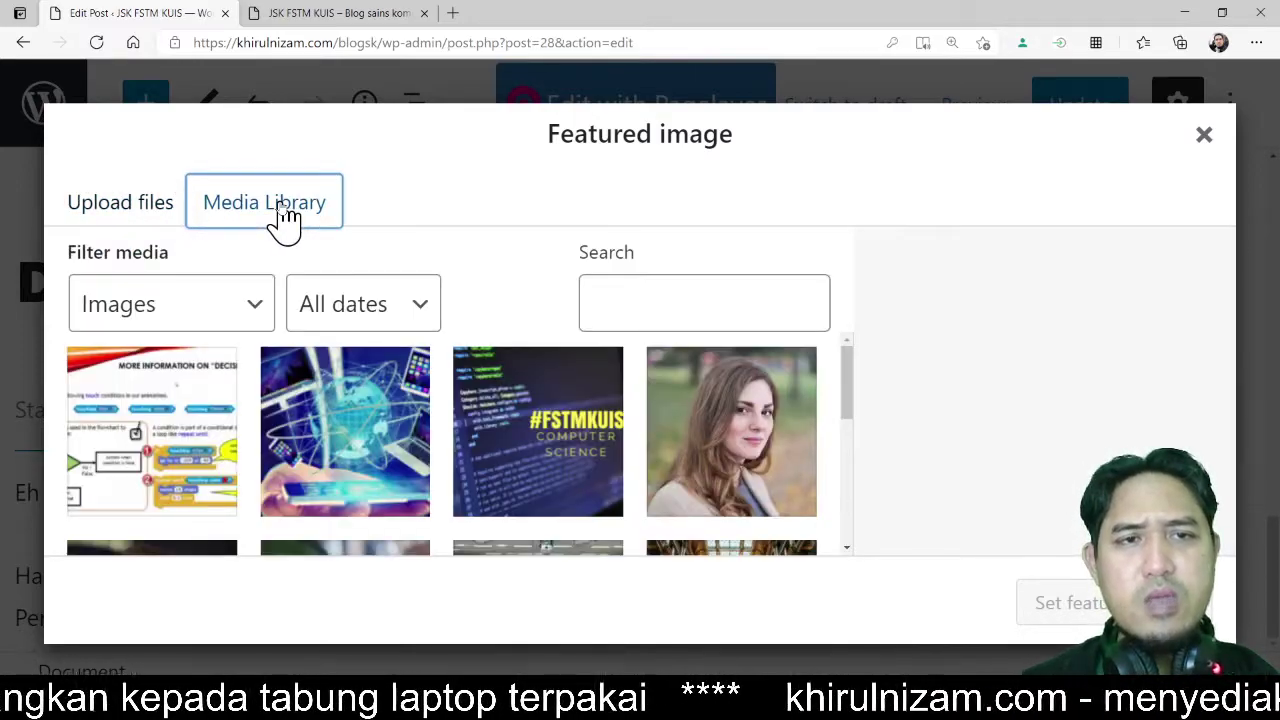
click(283, 215)
click(282, 215)
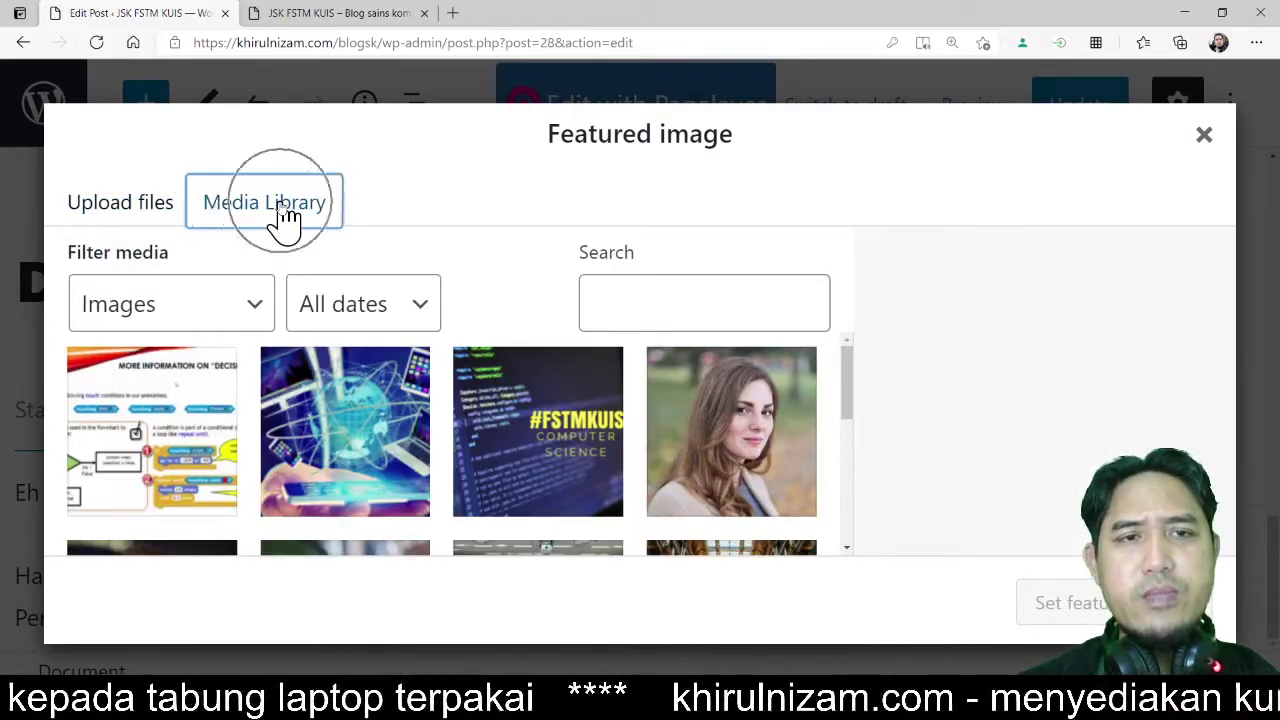
click(483, 410)
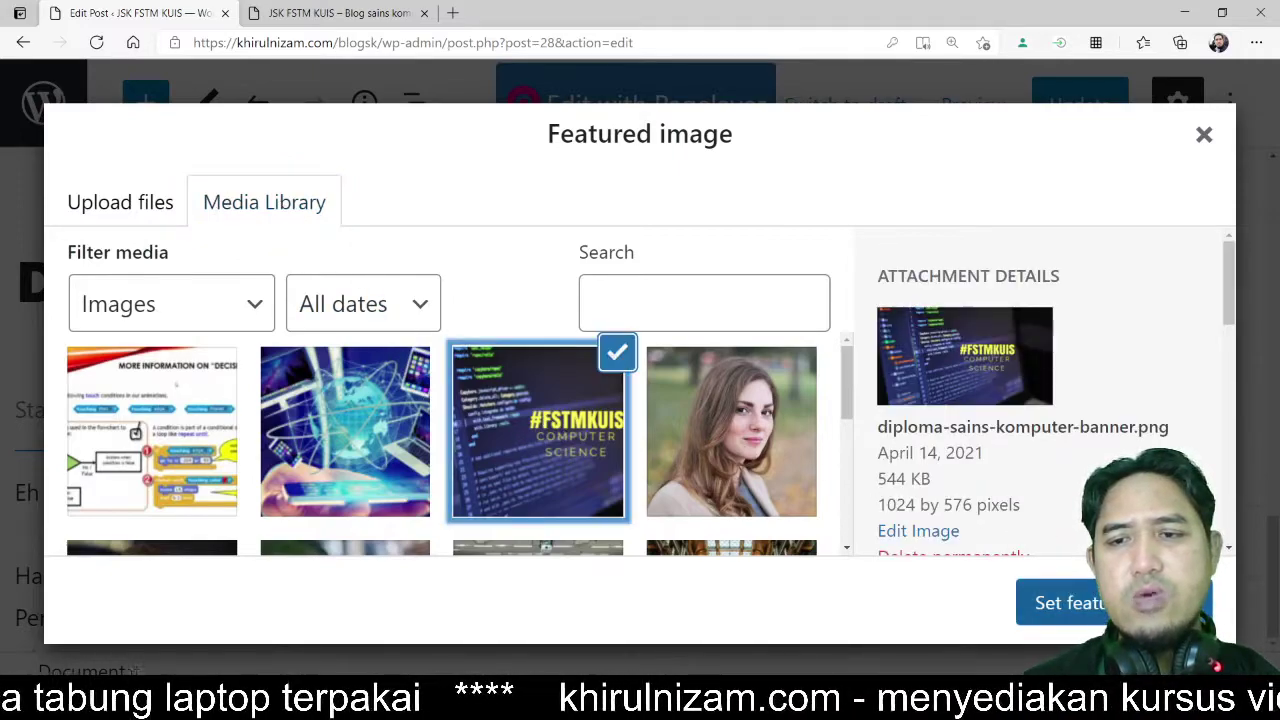
click(1052, 600)
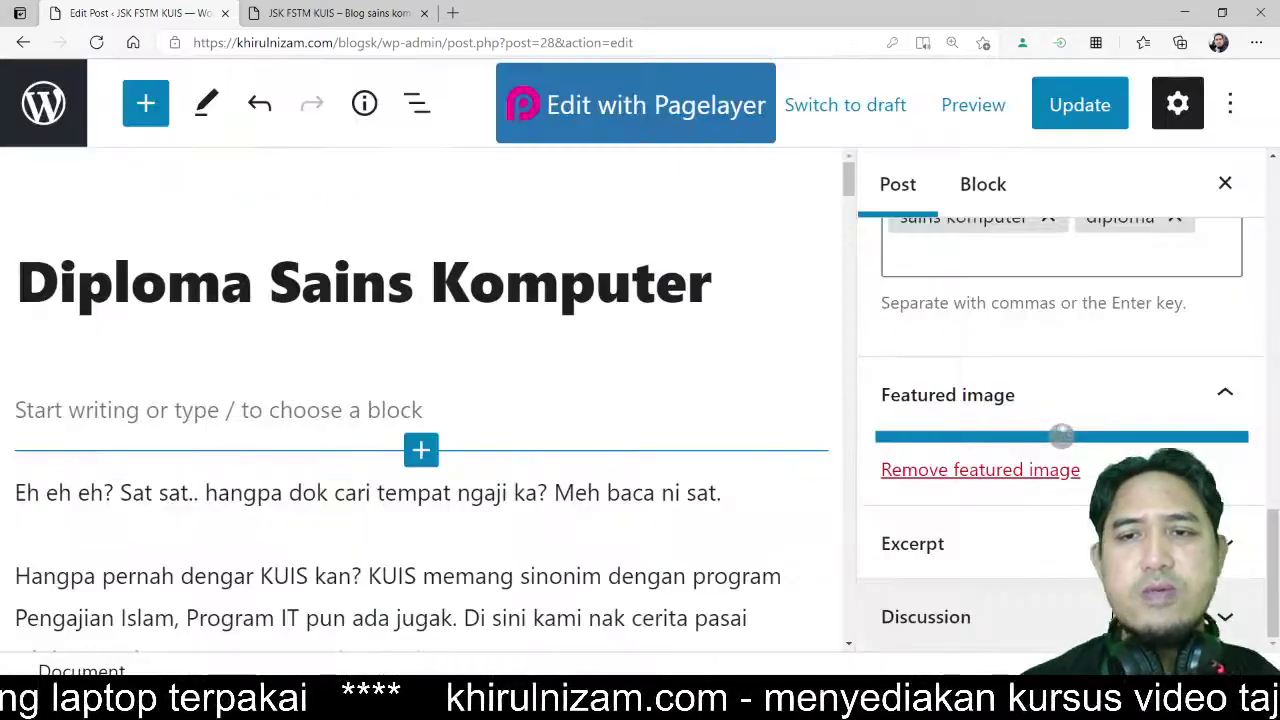
- Update the post and reload the blog's front page to check its featured image
scroll(986, 557, down, 1)
scroll(986, 557, down, 2)
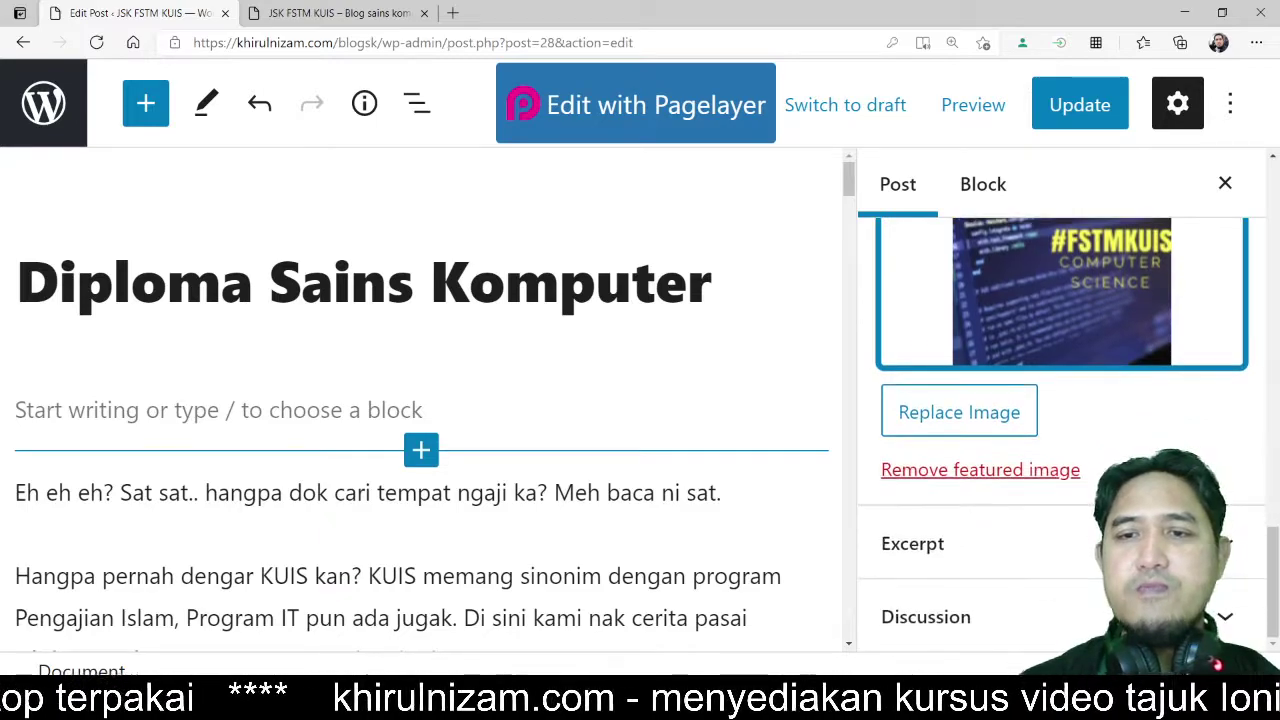
scroll(1060, 430, up, 2)
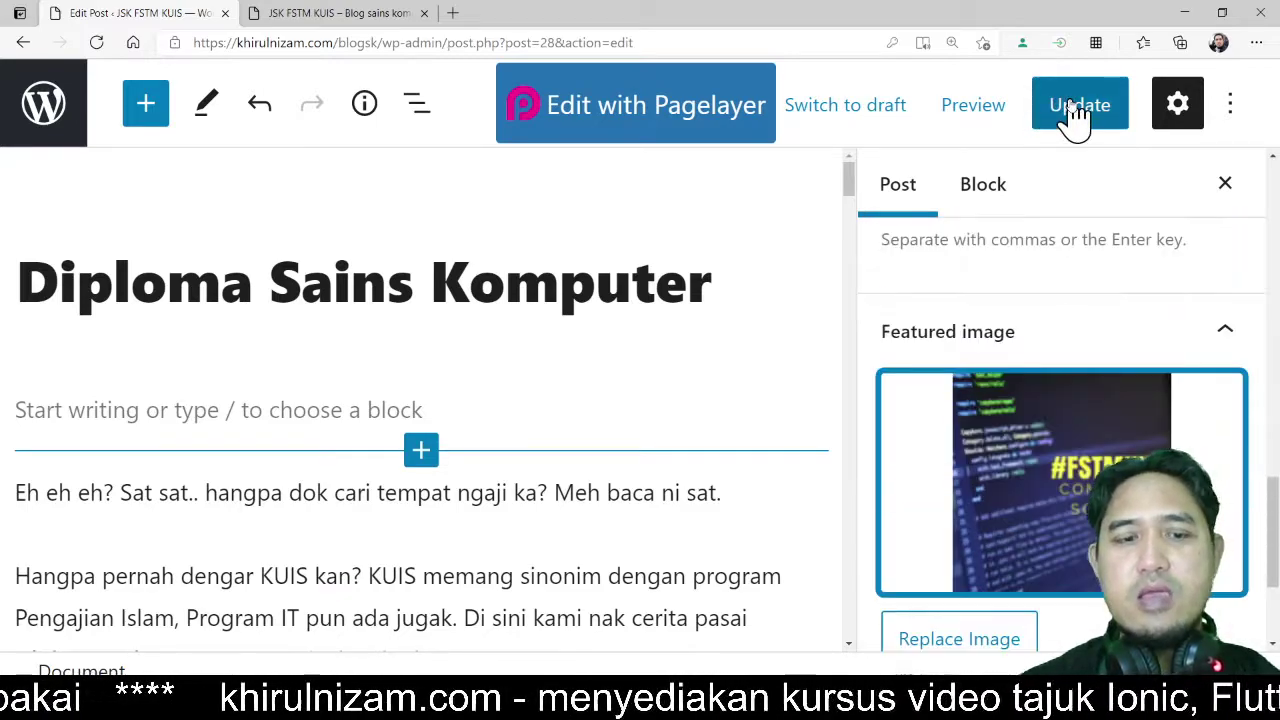
click(1070, 110)
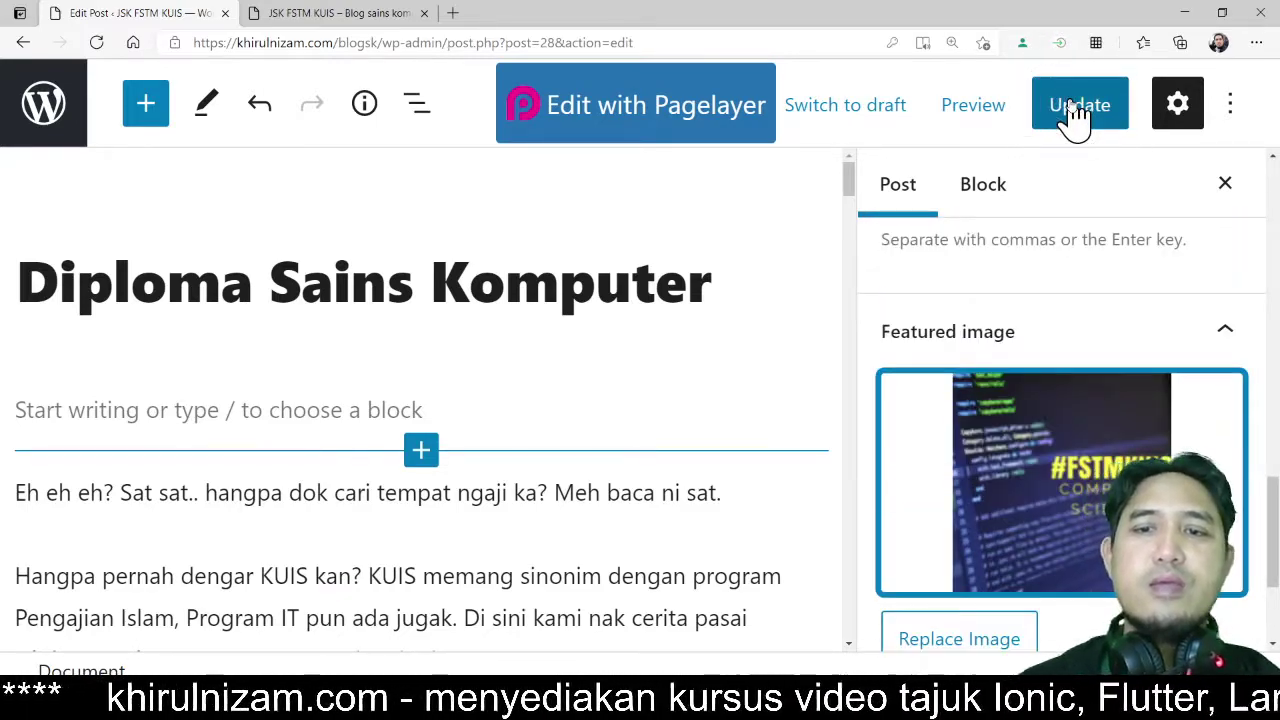
click(334, 13)
click(440, 43)
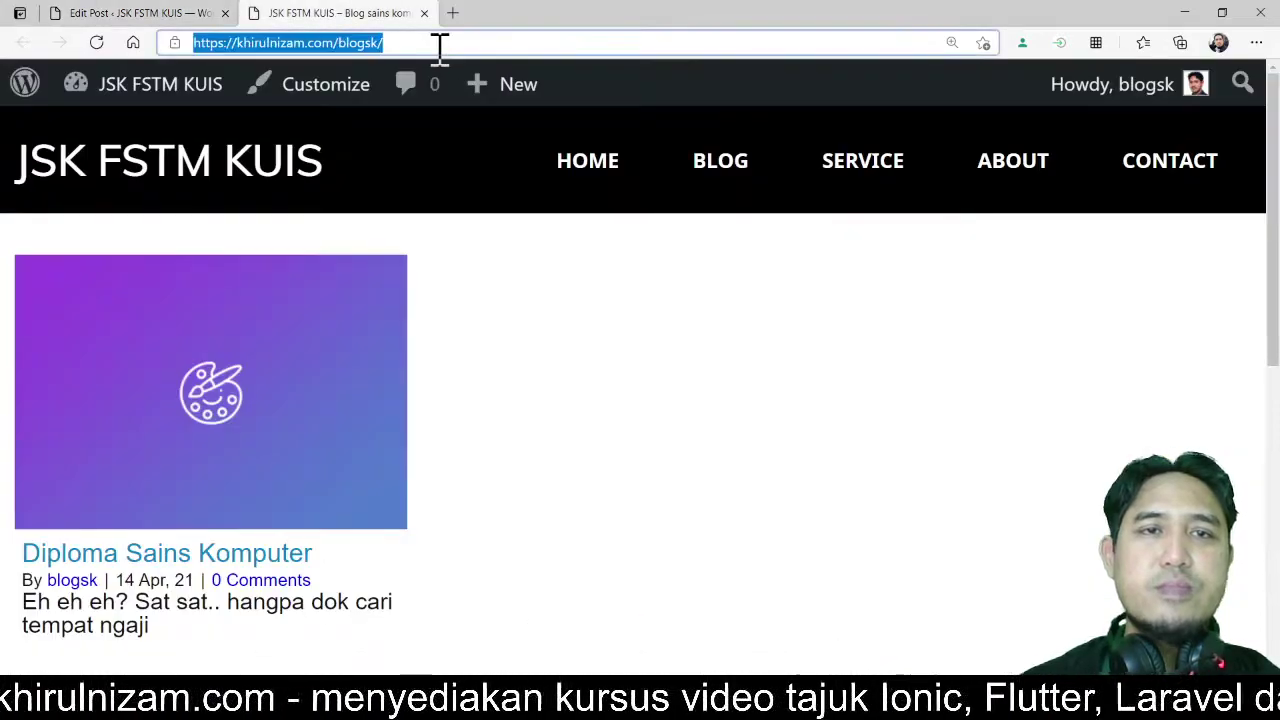
key(Return)
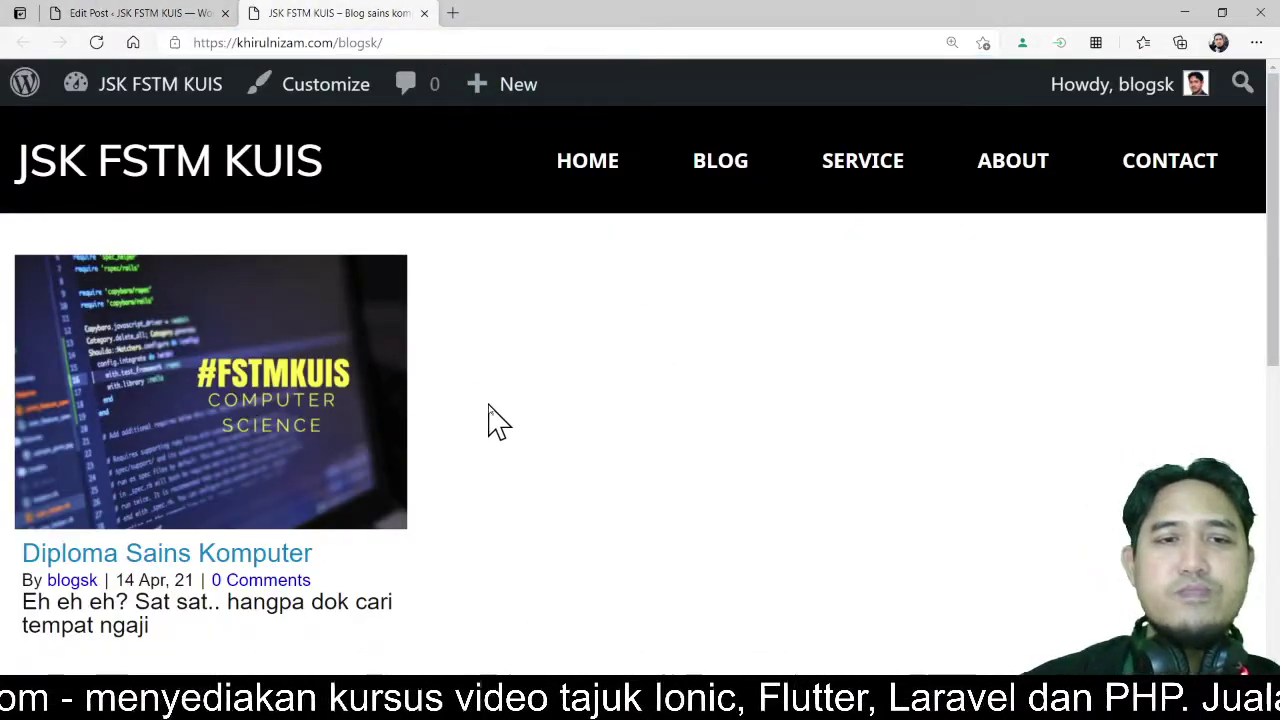
- Review the featured image options in the post editor, then return to the list of posts
click(118, 18)
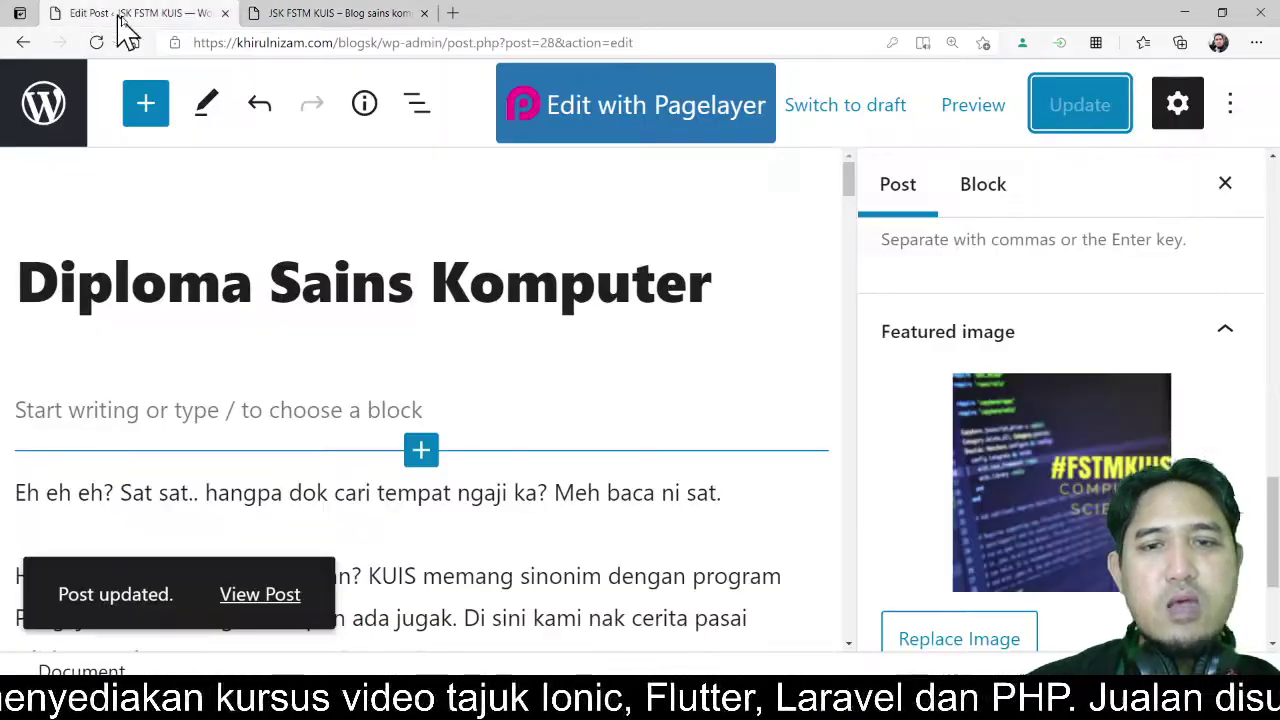
scroll(1063, 505, down, 2)
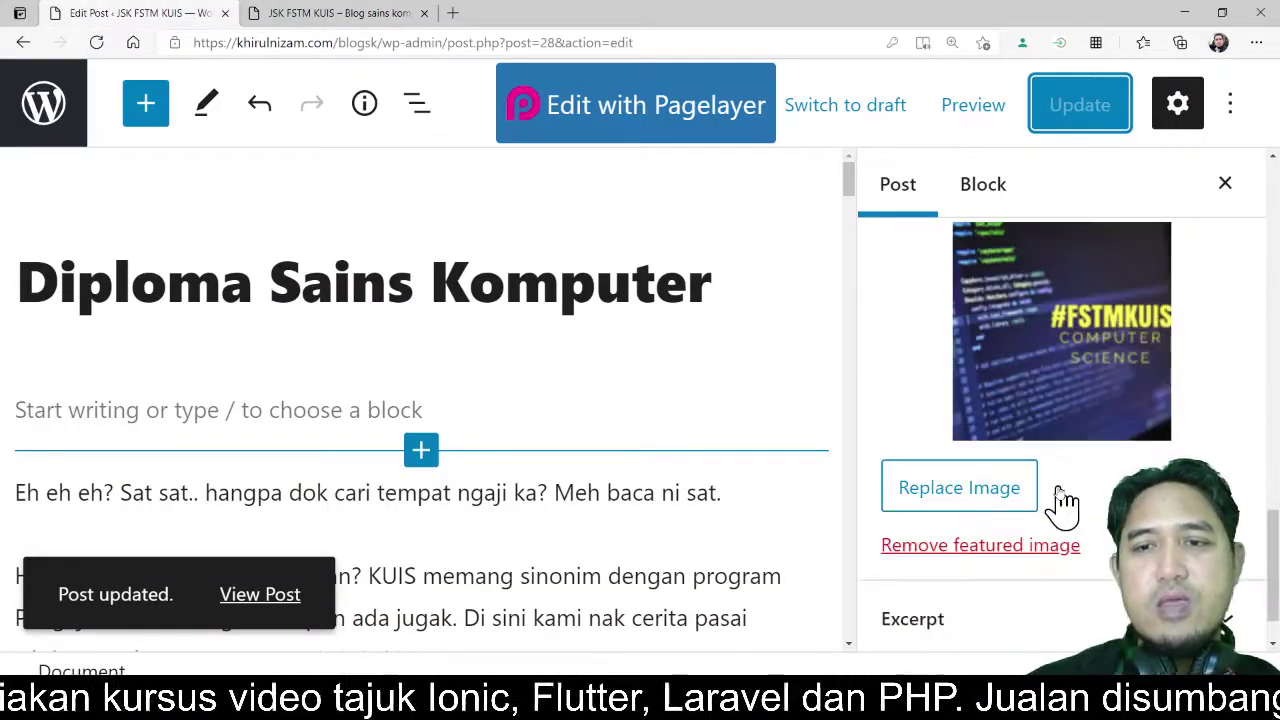
scroll(1063, 503, down, 1)
scroll(1060, 495, up, 2)
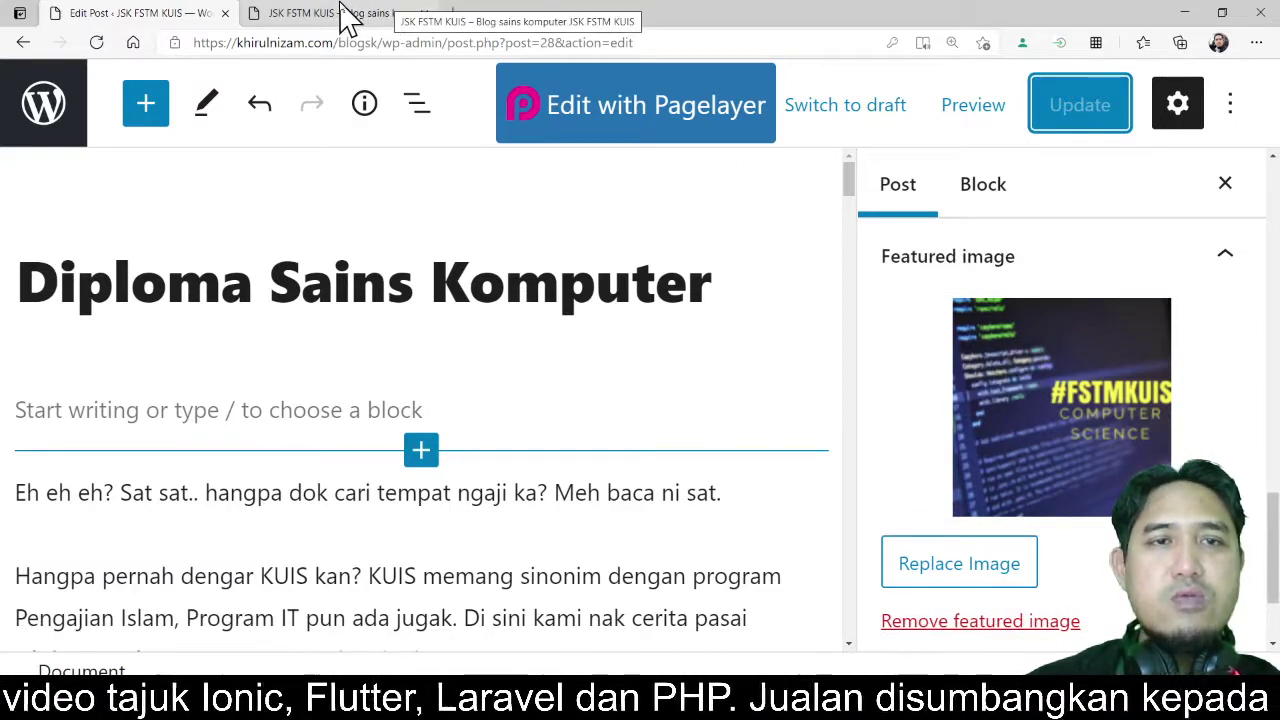
click(60, 105)
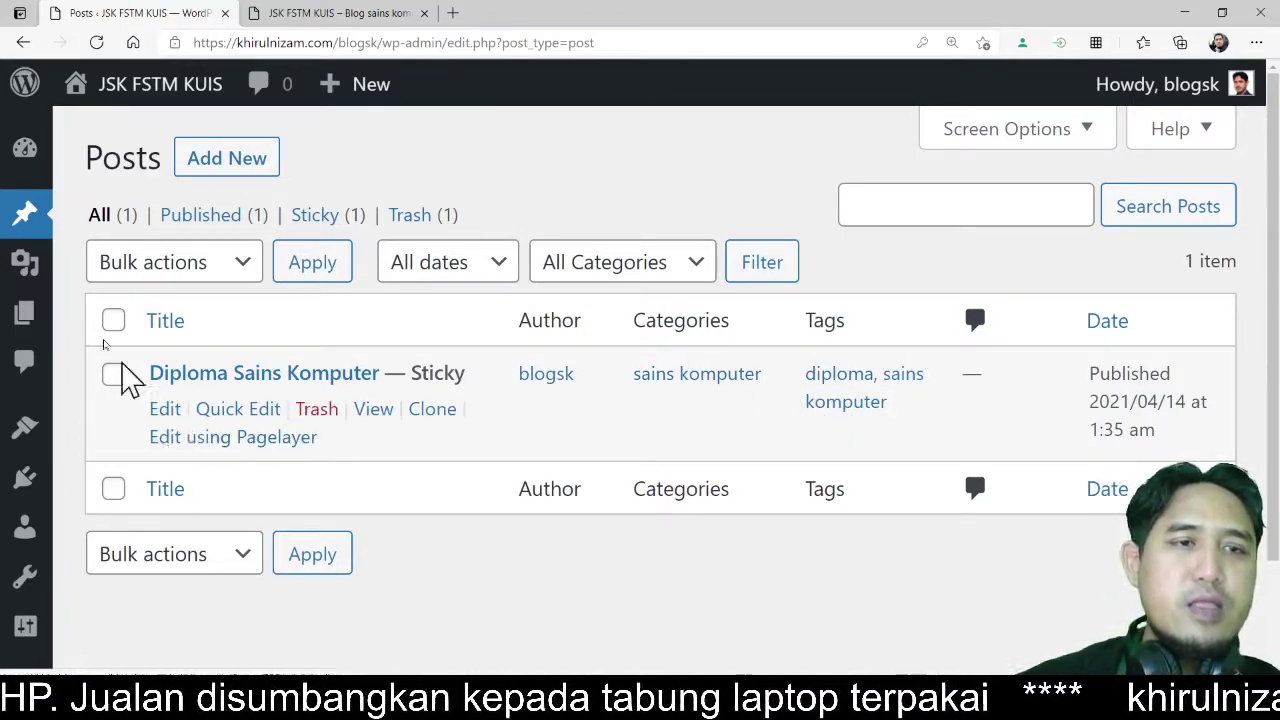
- Open the site's theme management page and look through the installed themes
mouse_move(12, 274)
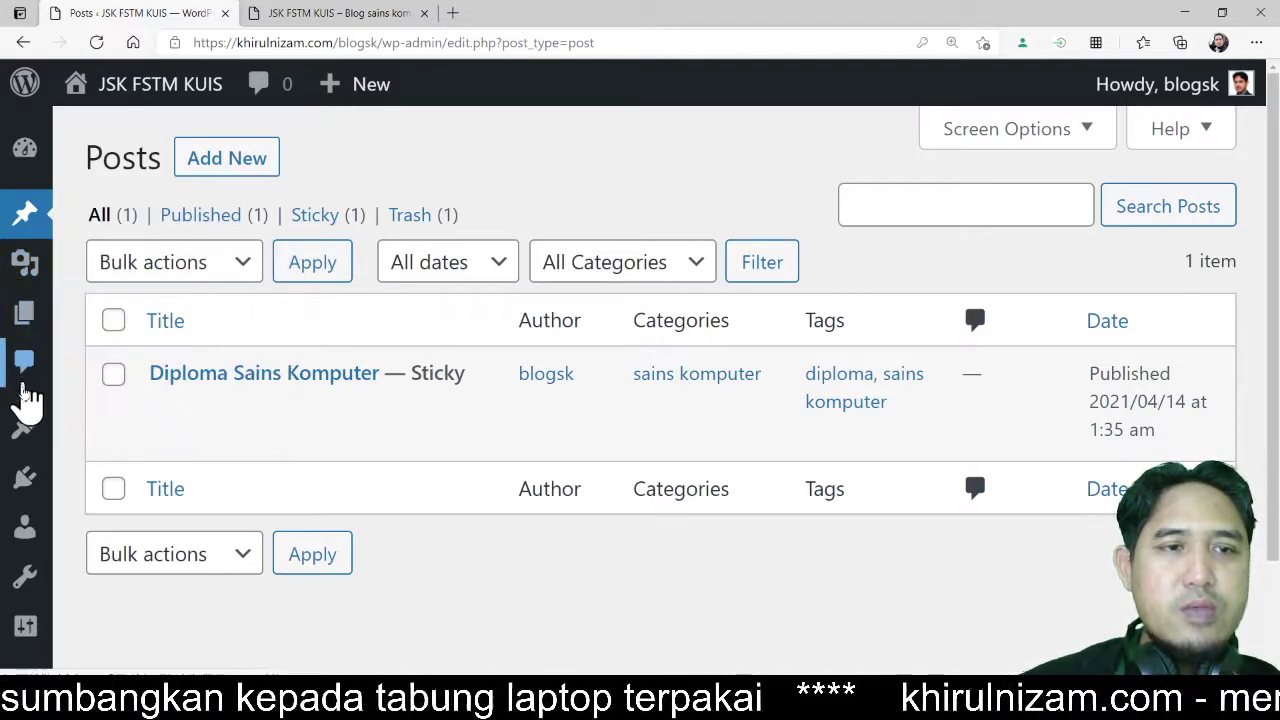
mouse_move(27, 440)
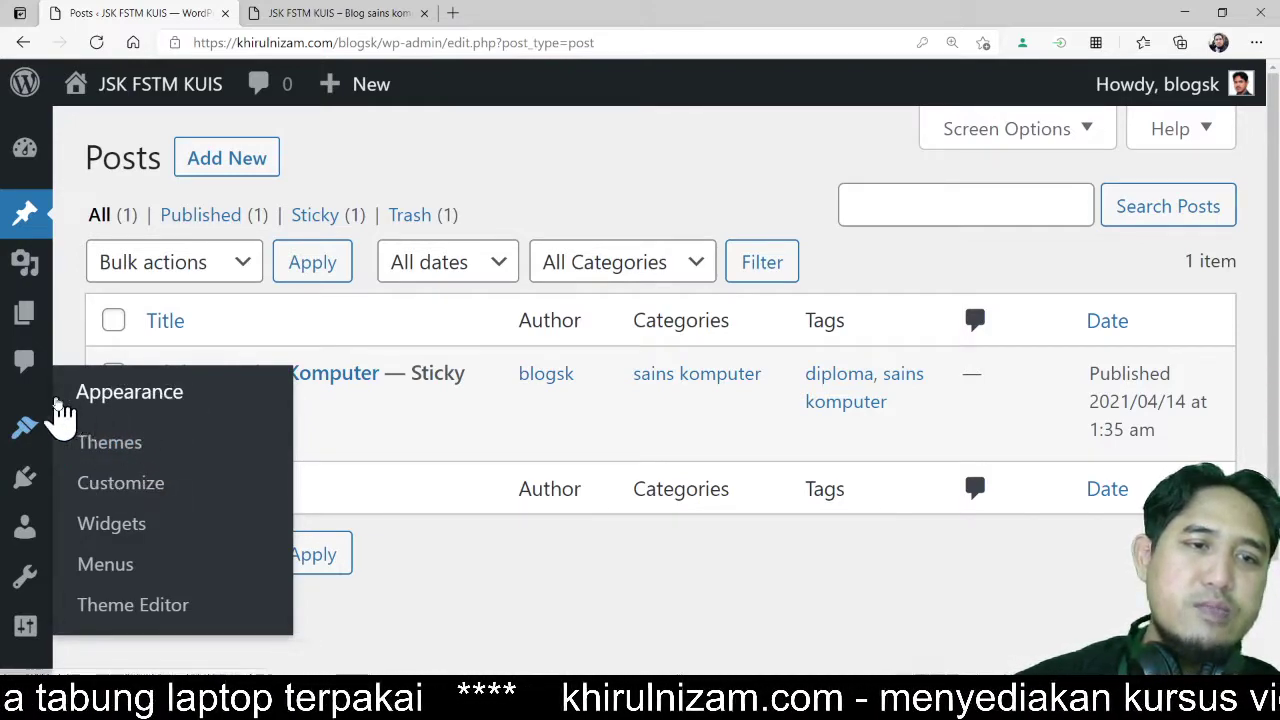
click(140, 448)
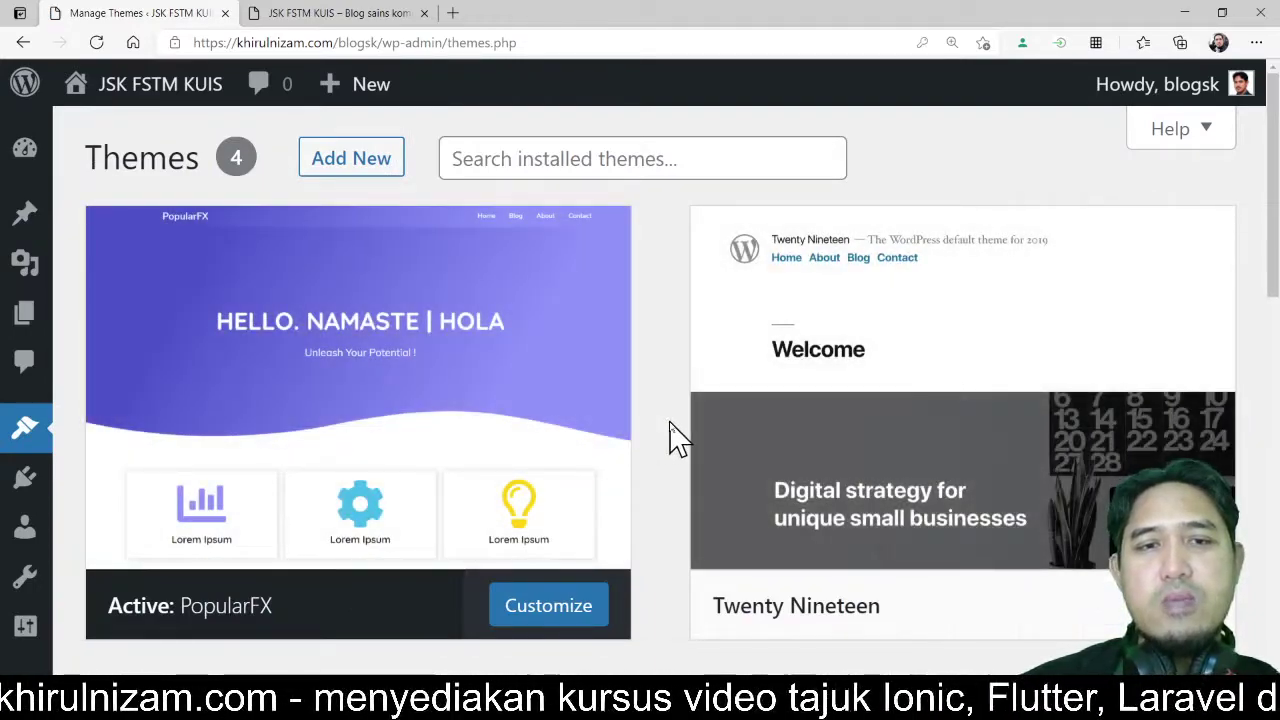
scroll(676, 438, down, 1)
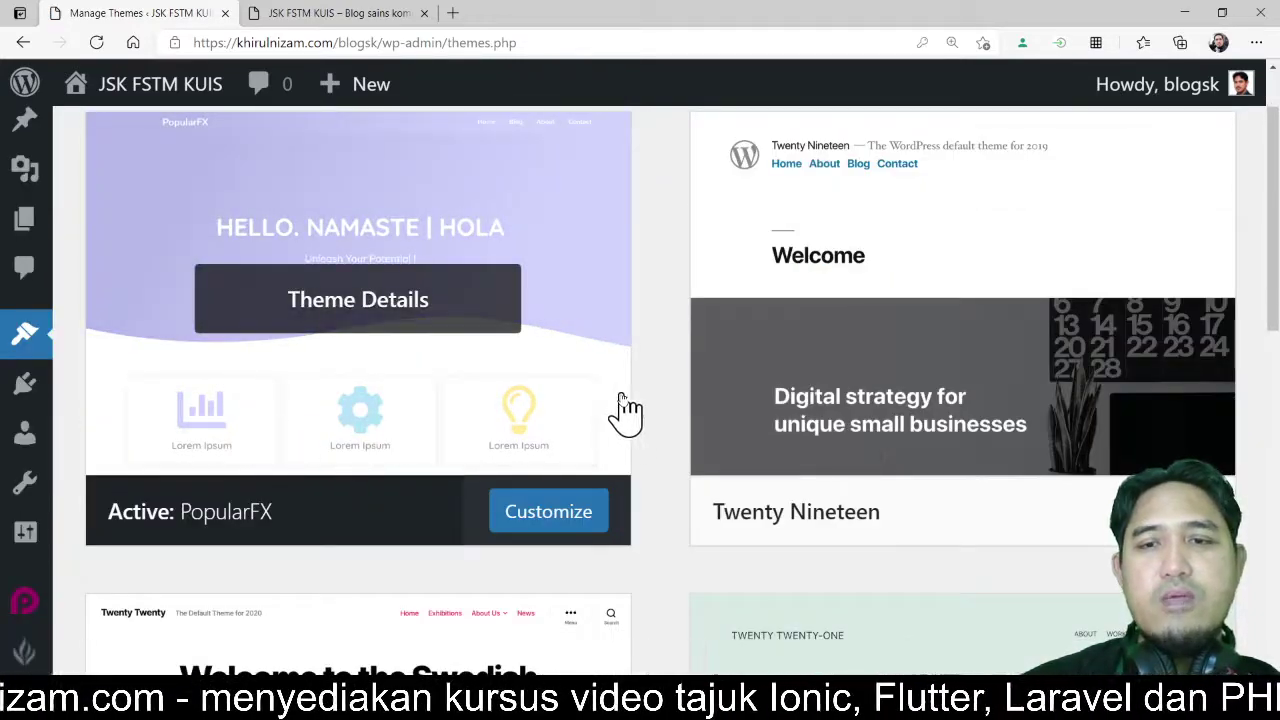
scroll(920, 360, down, 5)
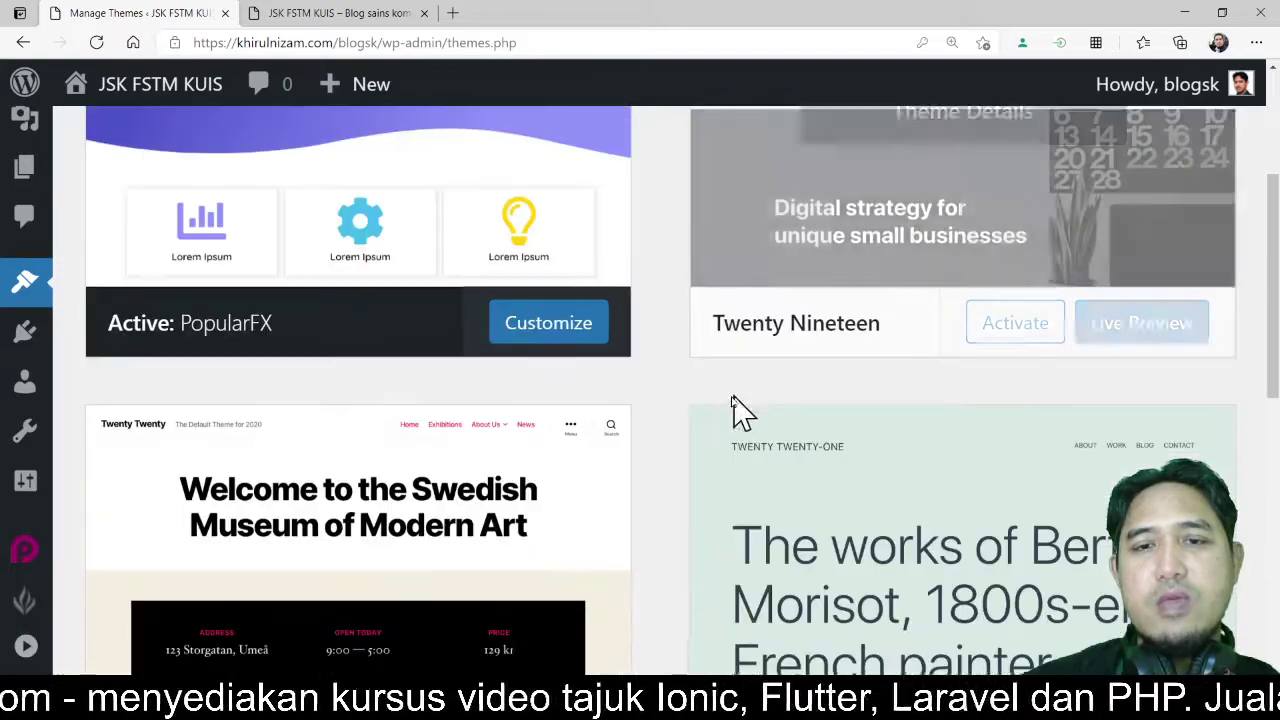
scroll(698, 430, down, 4)
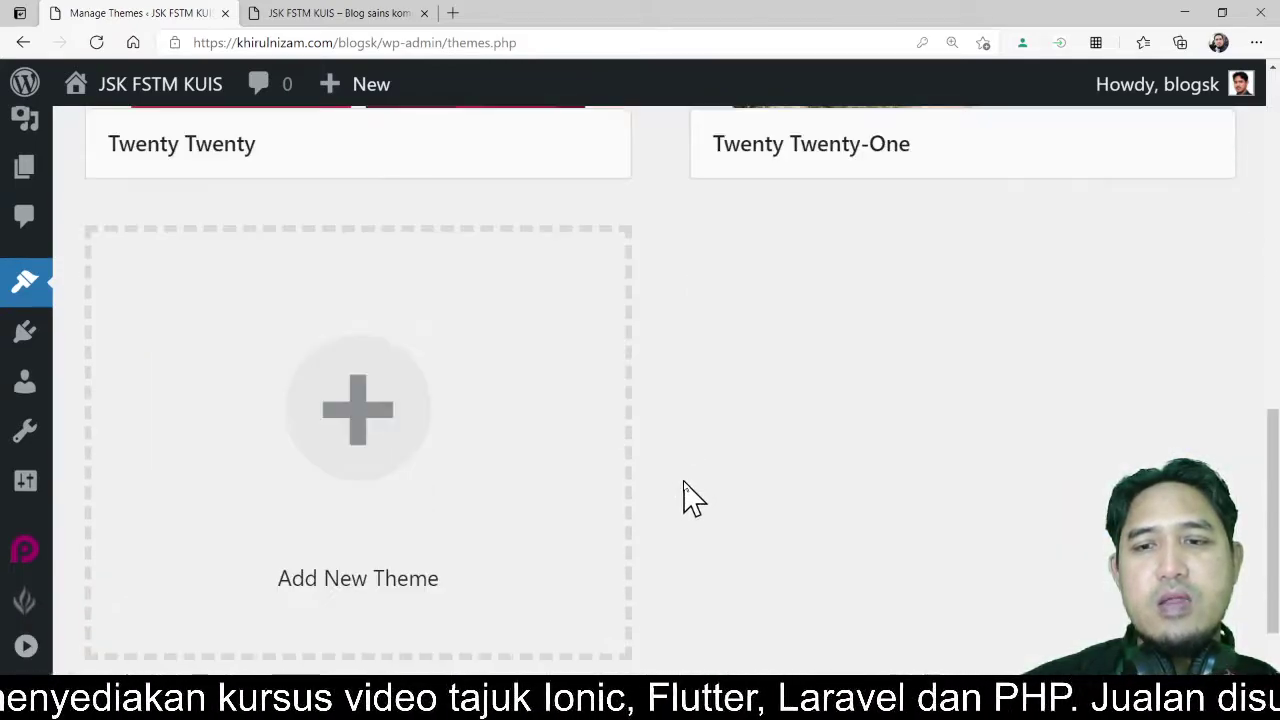
scroll(686, 497, up, 6)
scroll(686, 497, up, 4)
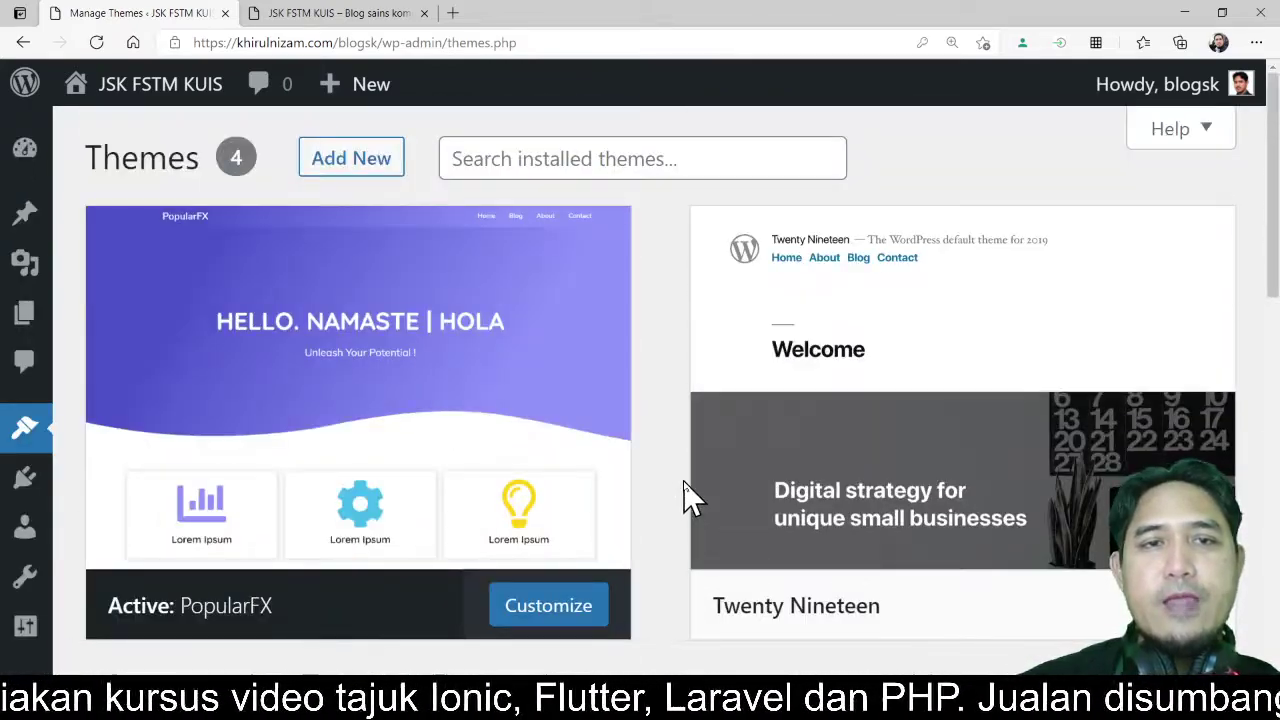
- Start adding a new theme to the site and list the popular themes in the theme directory
click(368, 162)
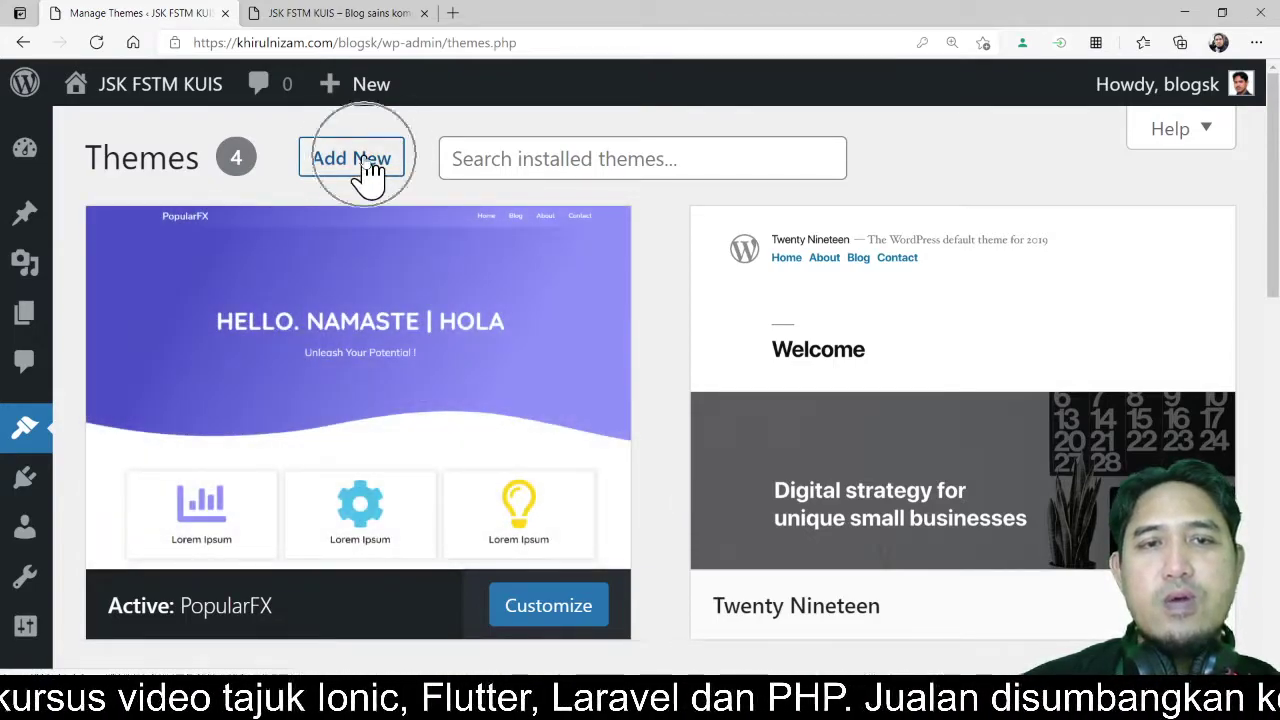
click(386, 176)
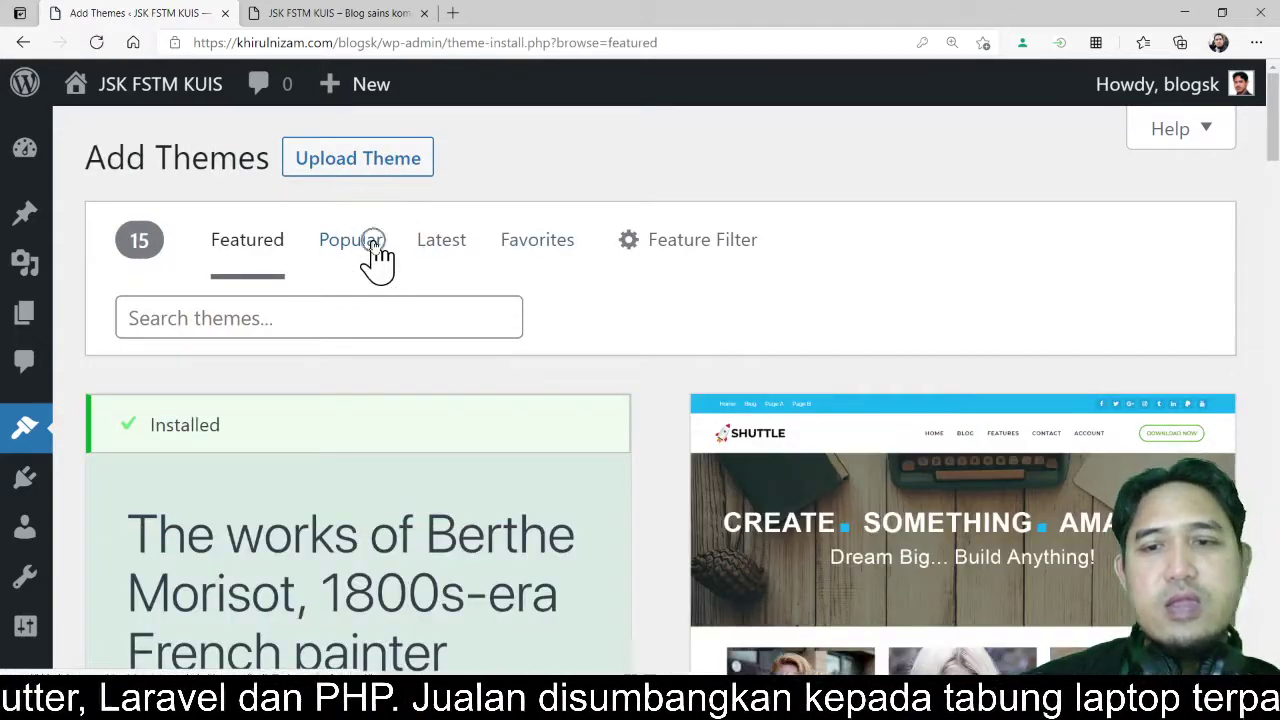
click(360, 244)
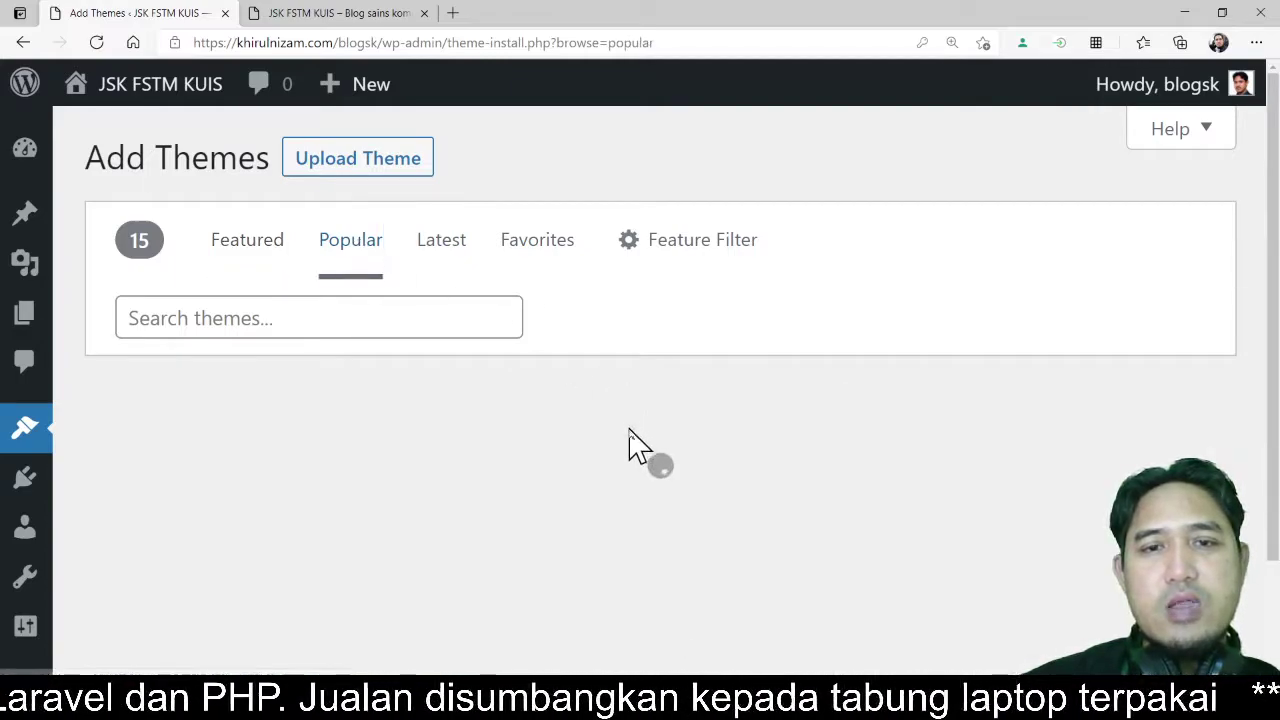
- Install the Kadence theme from the list of popular themes
scroll(613, 485, down, 2)
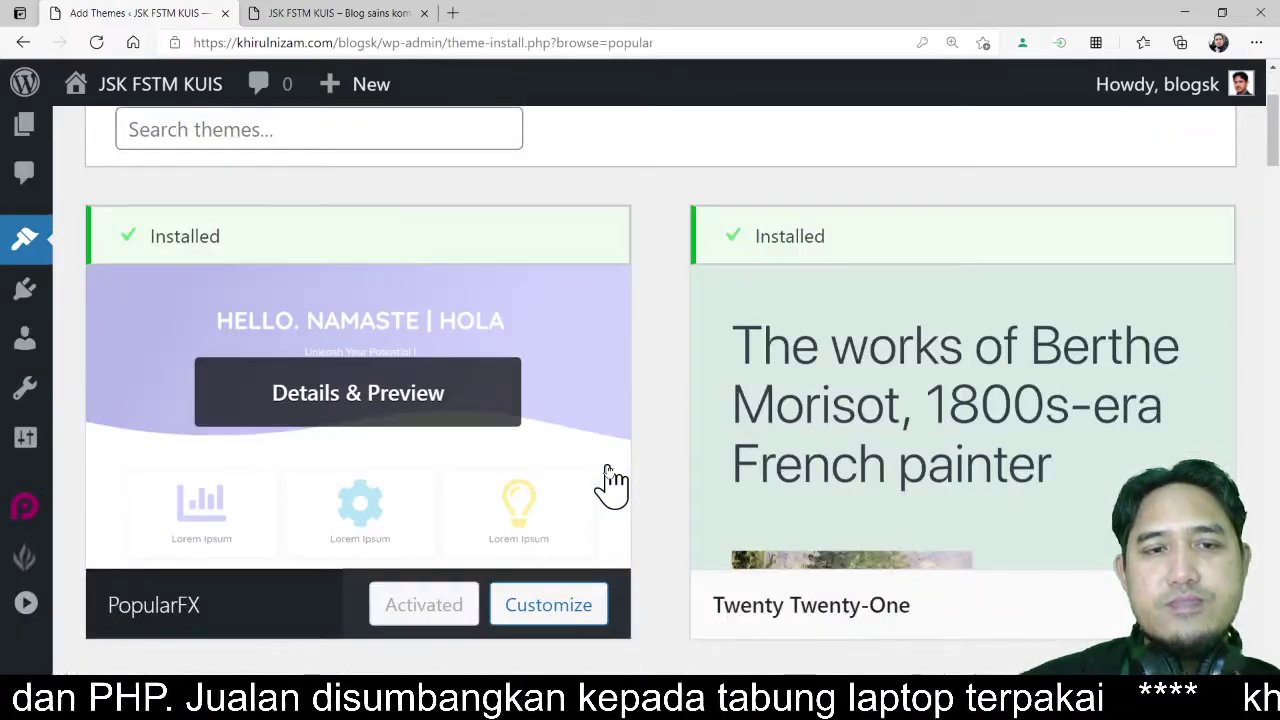
scroll(613, 485, down, 4)
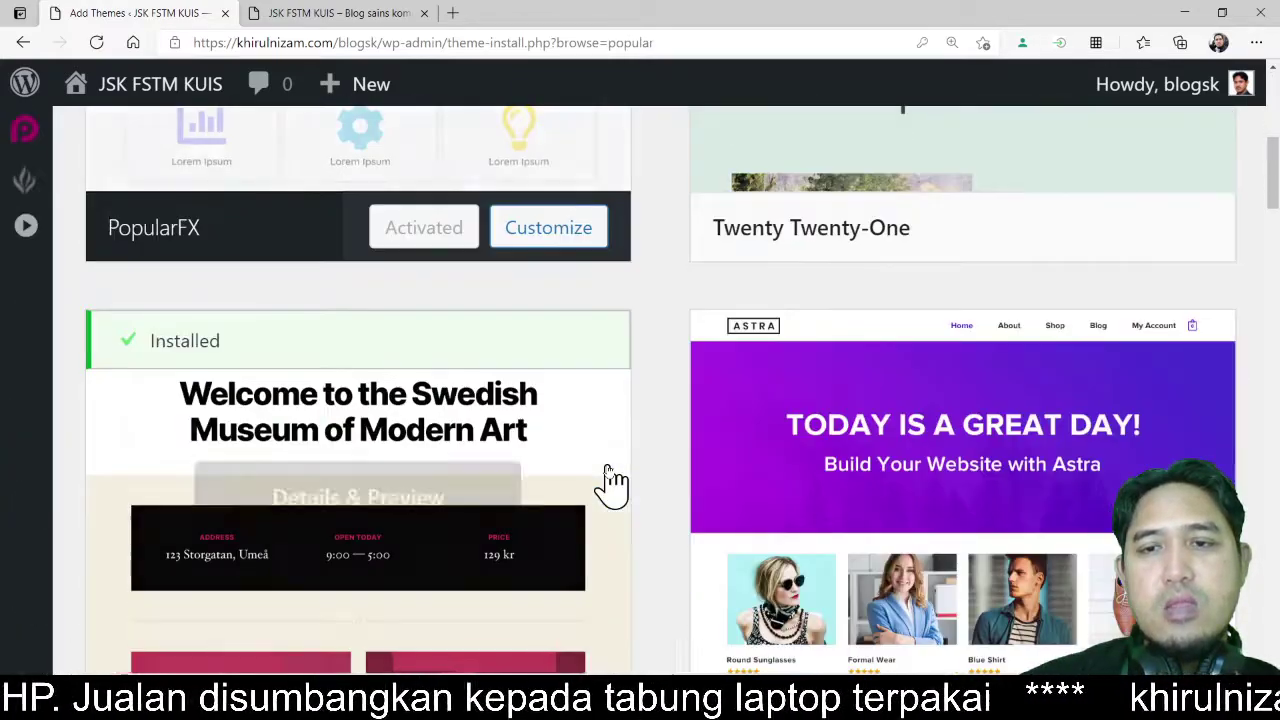
scroll(610, 486, down, 2)
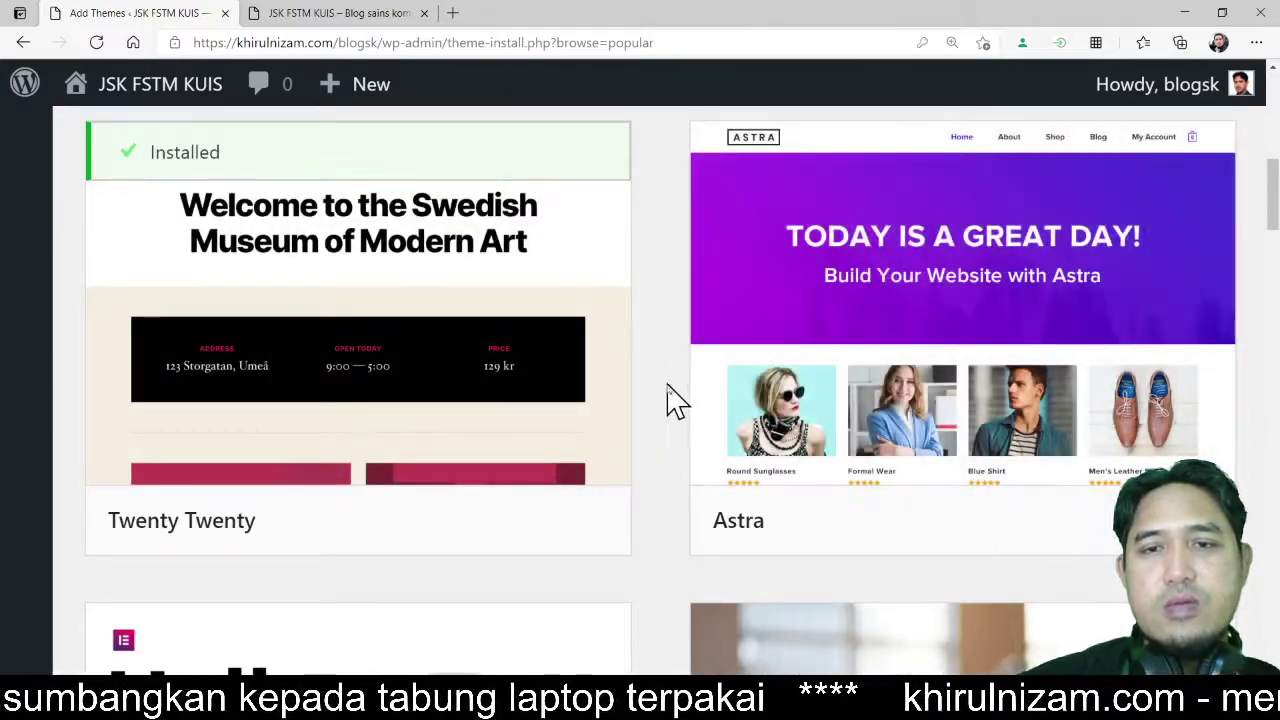
scroll(674, 400, down, 2)
scroll(645, 383, down, 8)
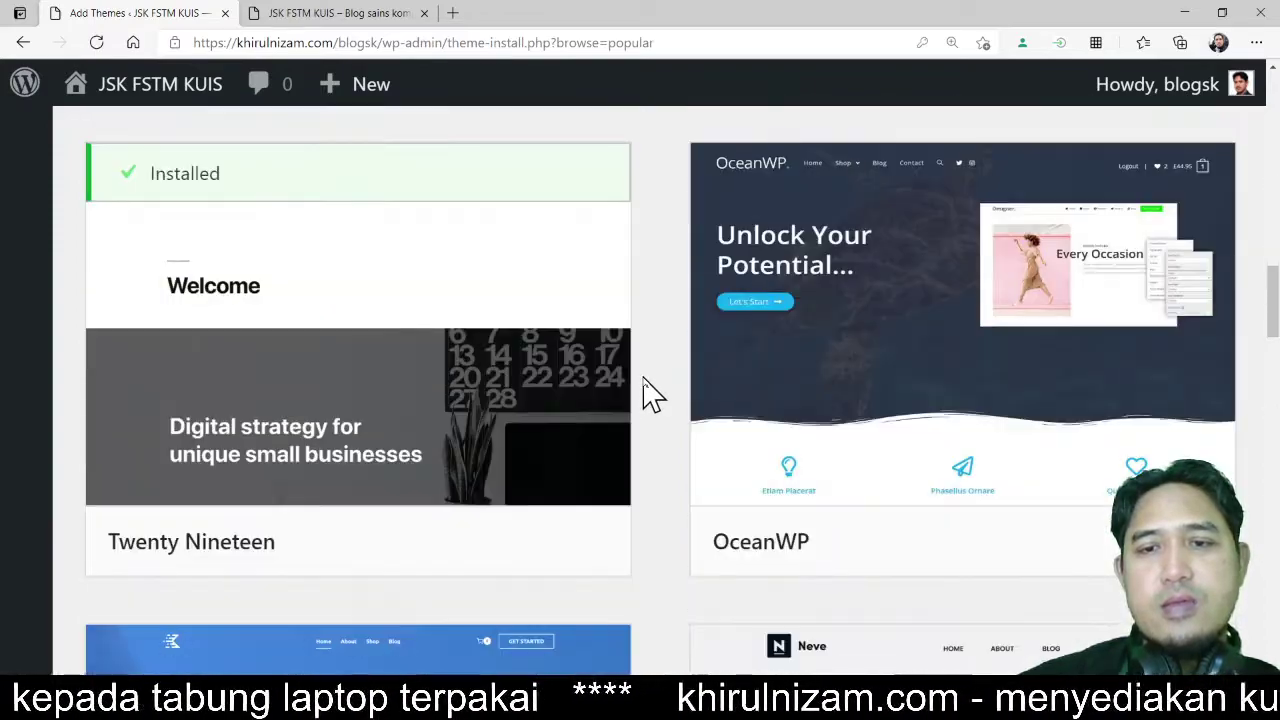
scroll(650, 395, down, 4)
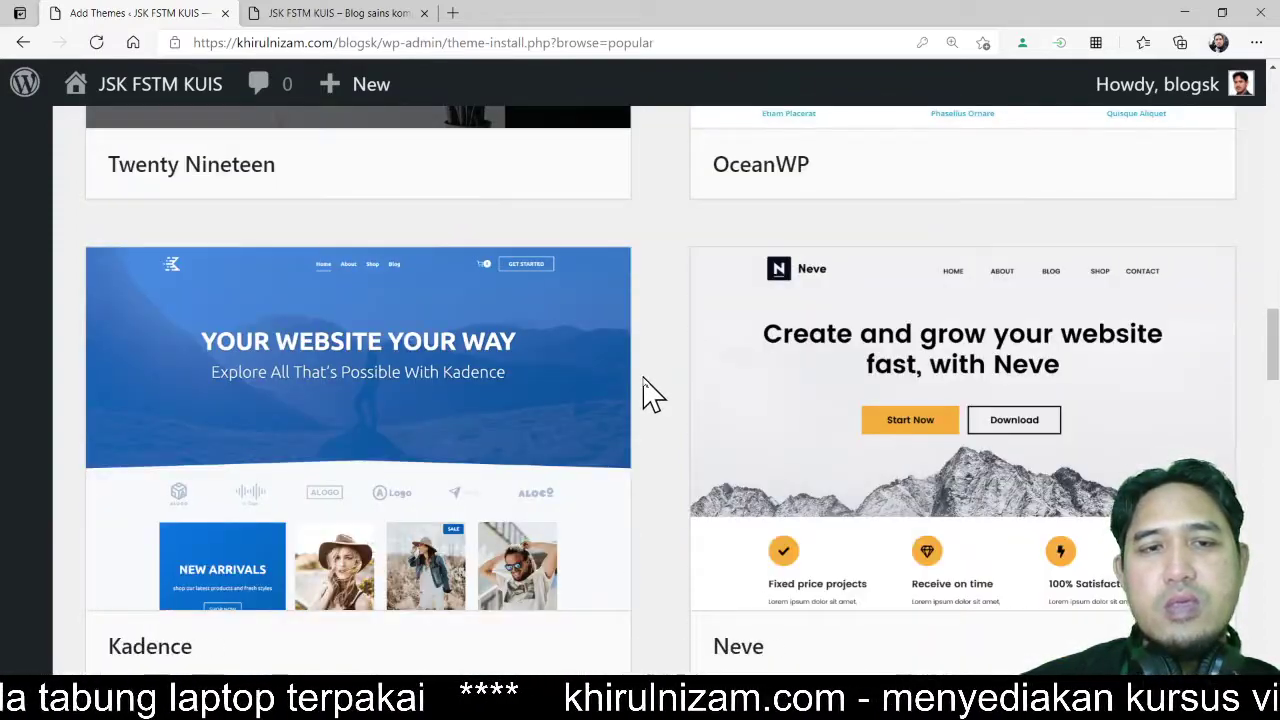
scroll(471, 405, down, 5)
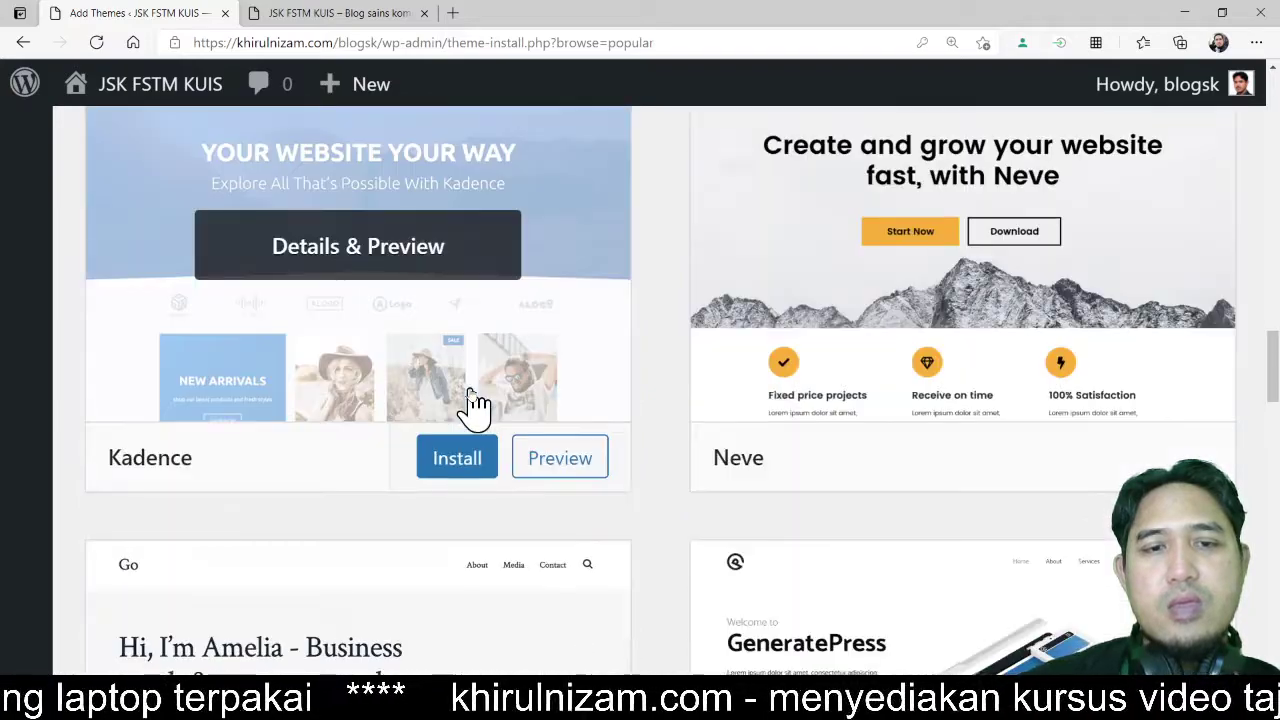
scroll(531, 314, up, 2)
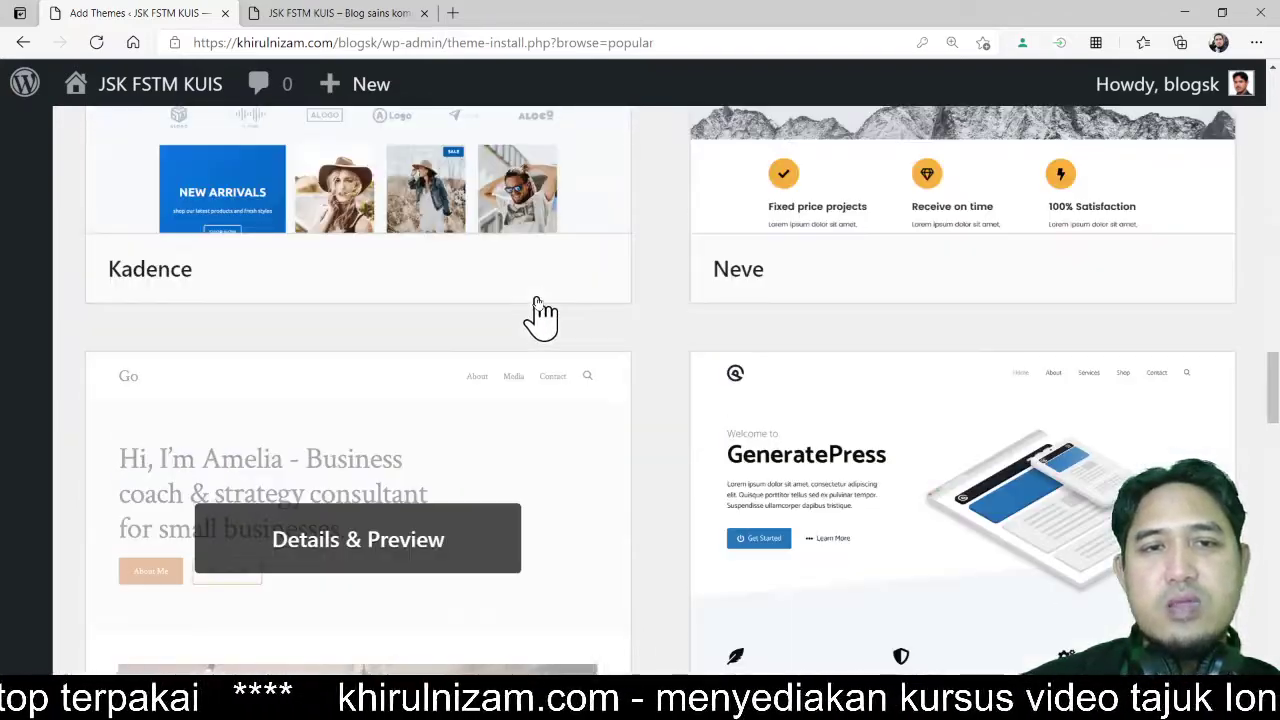
scroll(540, 312, up, 1)
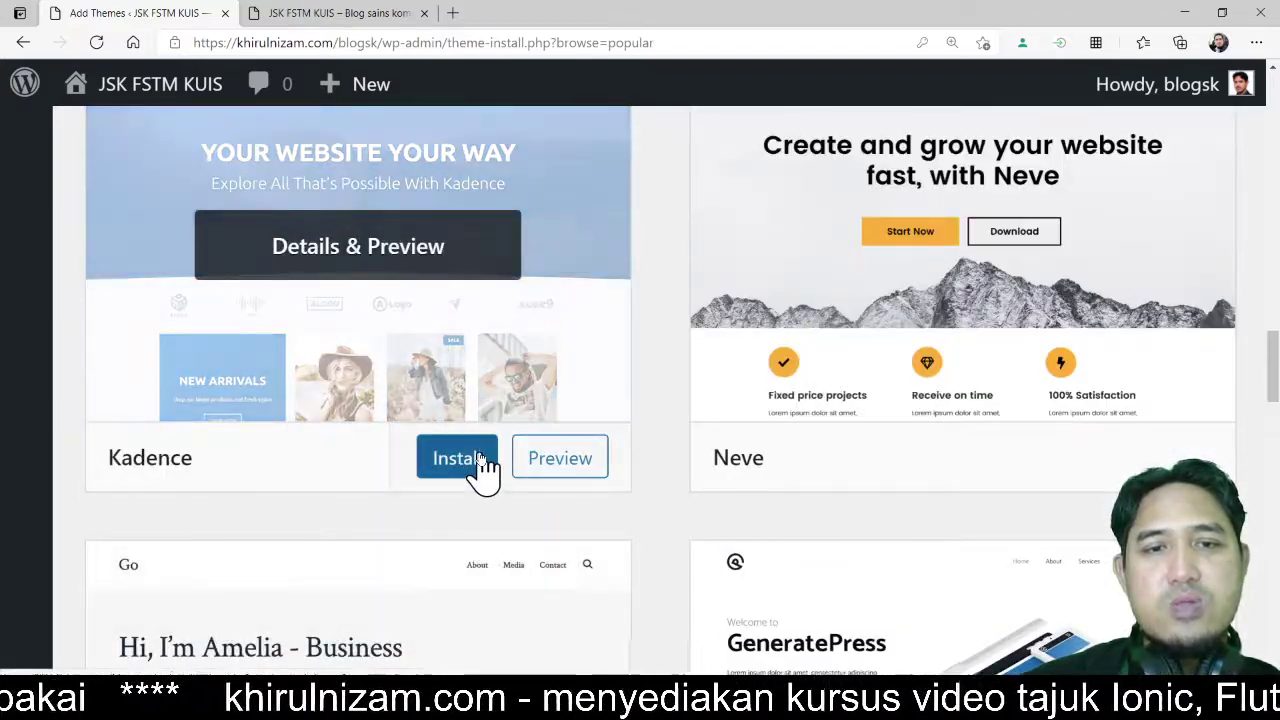
click(480, 466)
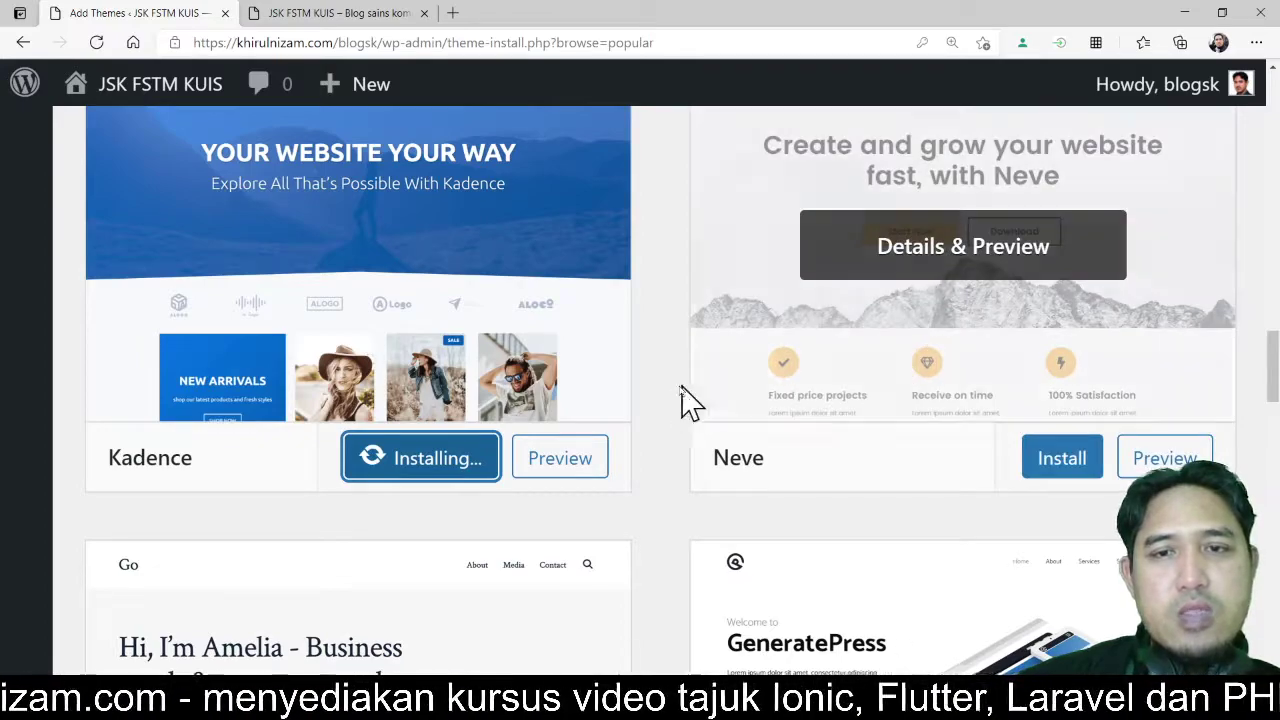
- Look through more popular themes during the installation, then activate the Kadence theme
scroll(672, 477, down, 6)
scroll(672, 477, down, 5)
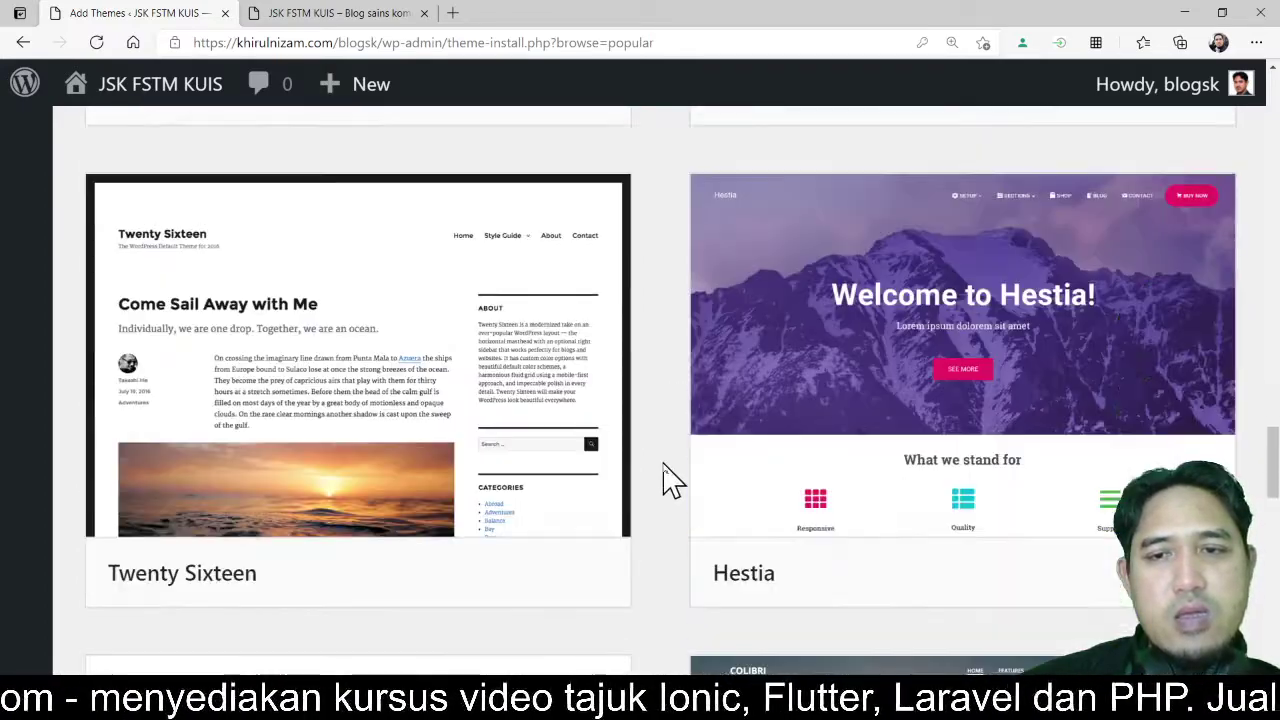
scroll(672, 477, down, 12)
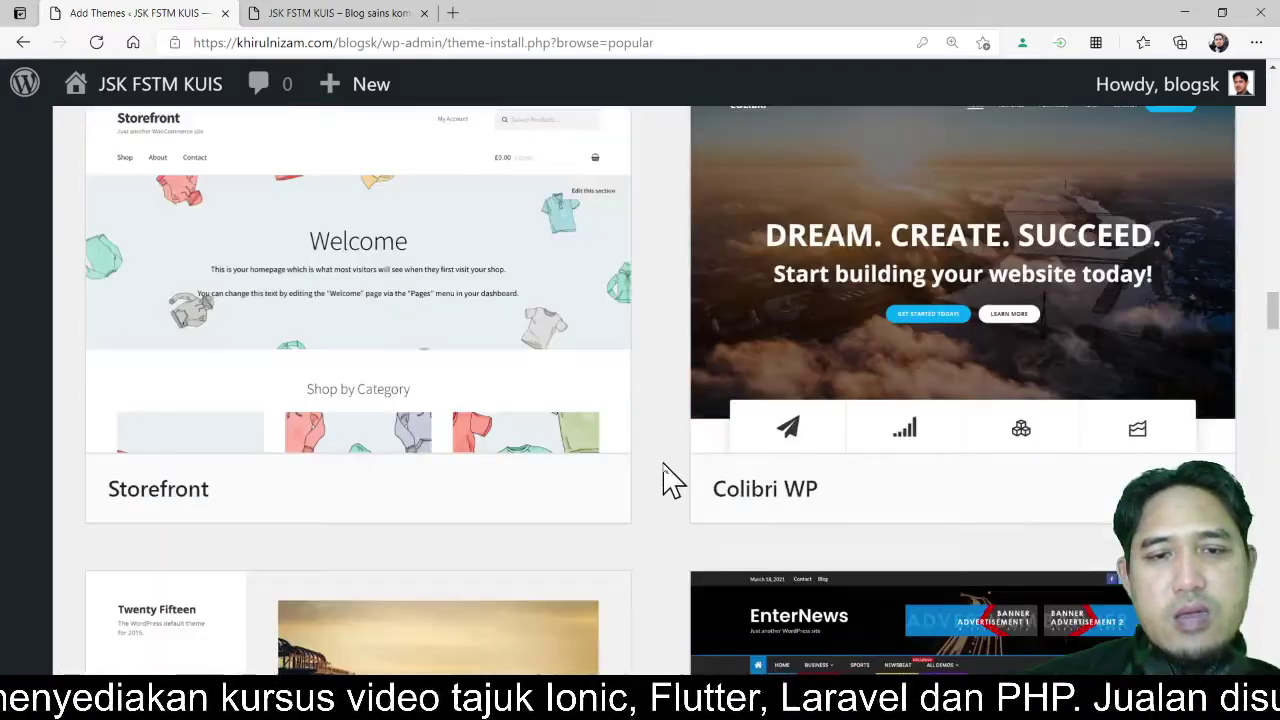
scroll(672, 477, down, 5)
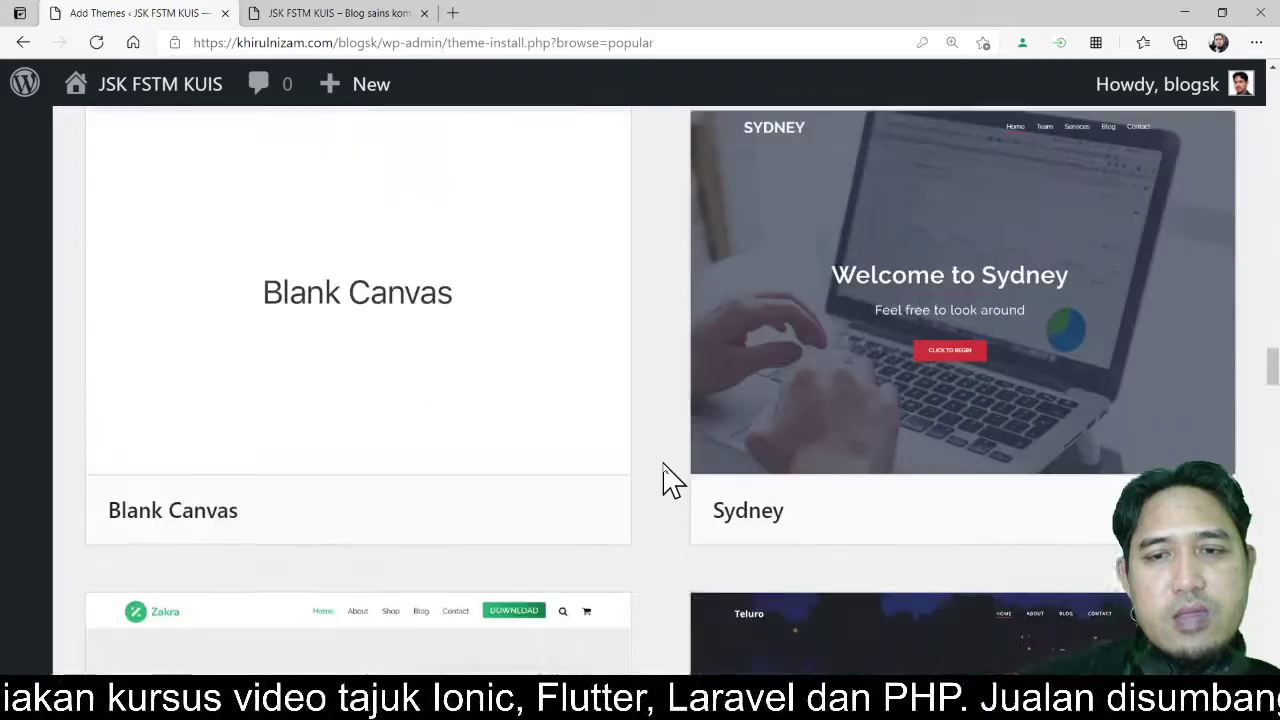
scroll(672, 477, up, 6)
scroll(672, 477, up, 20)
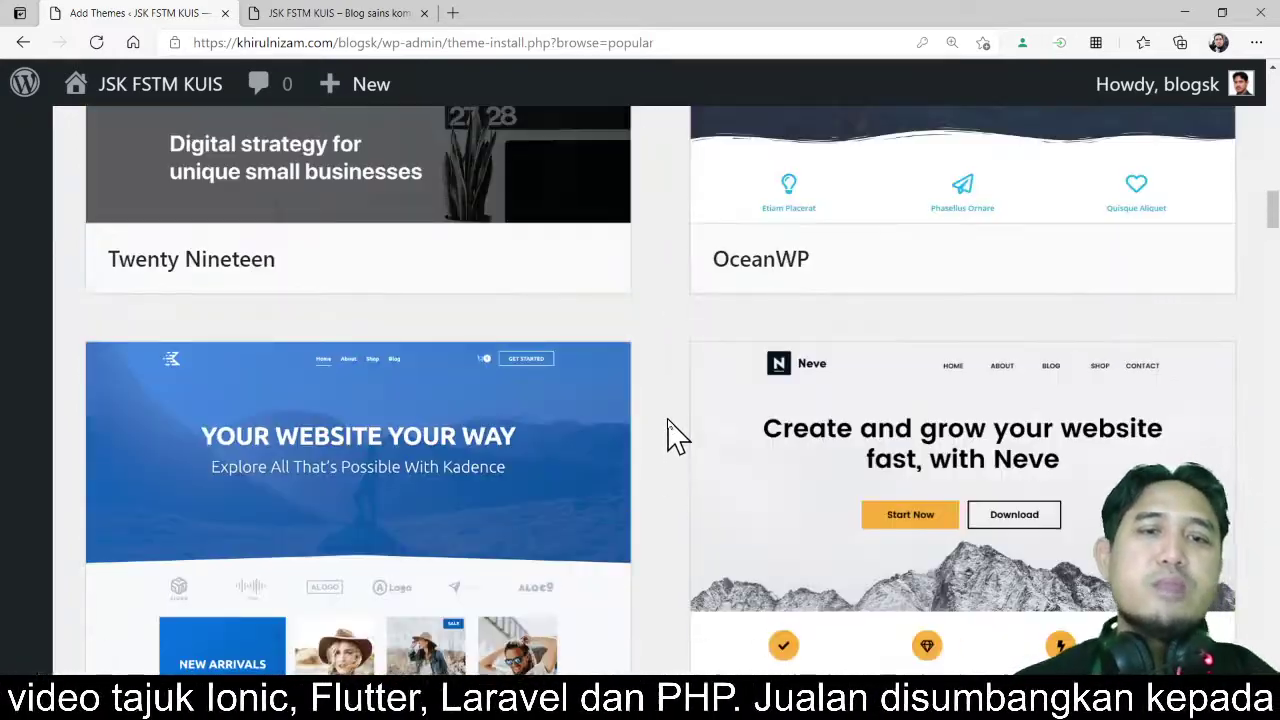
scroll(672, 435, down, 2)
click(420, 552)
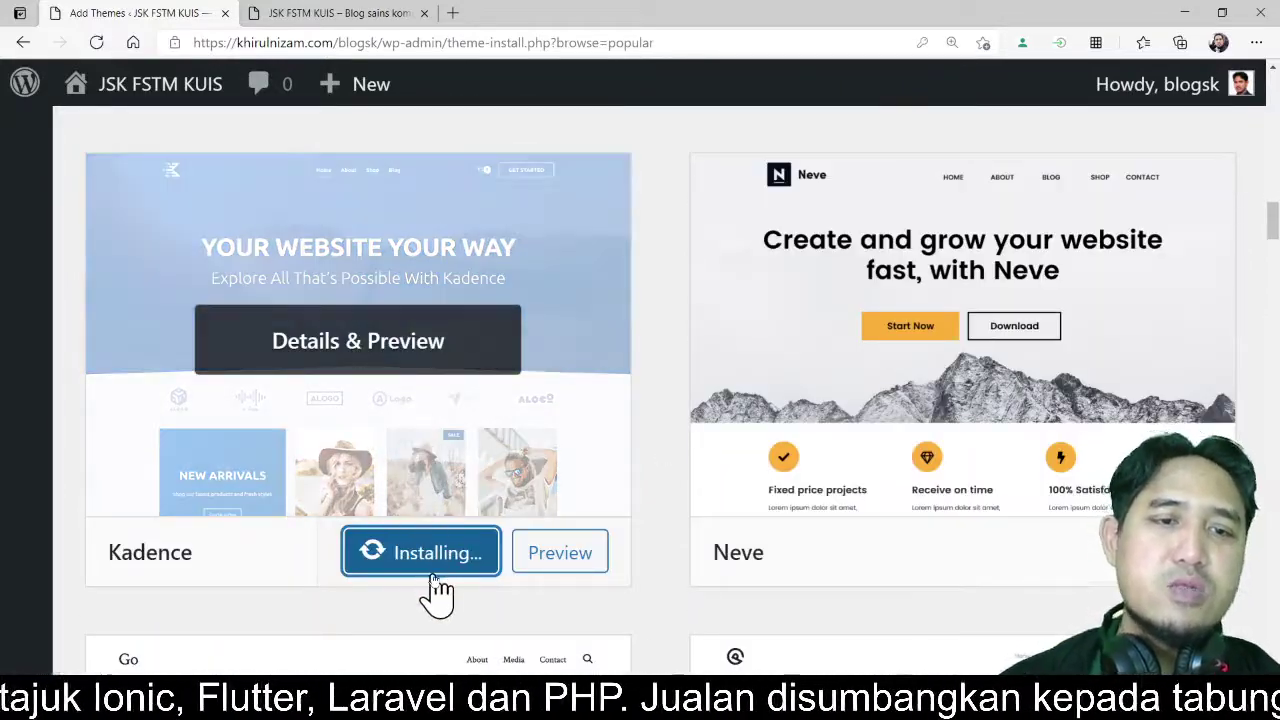
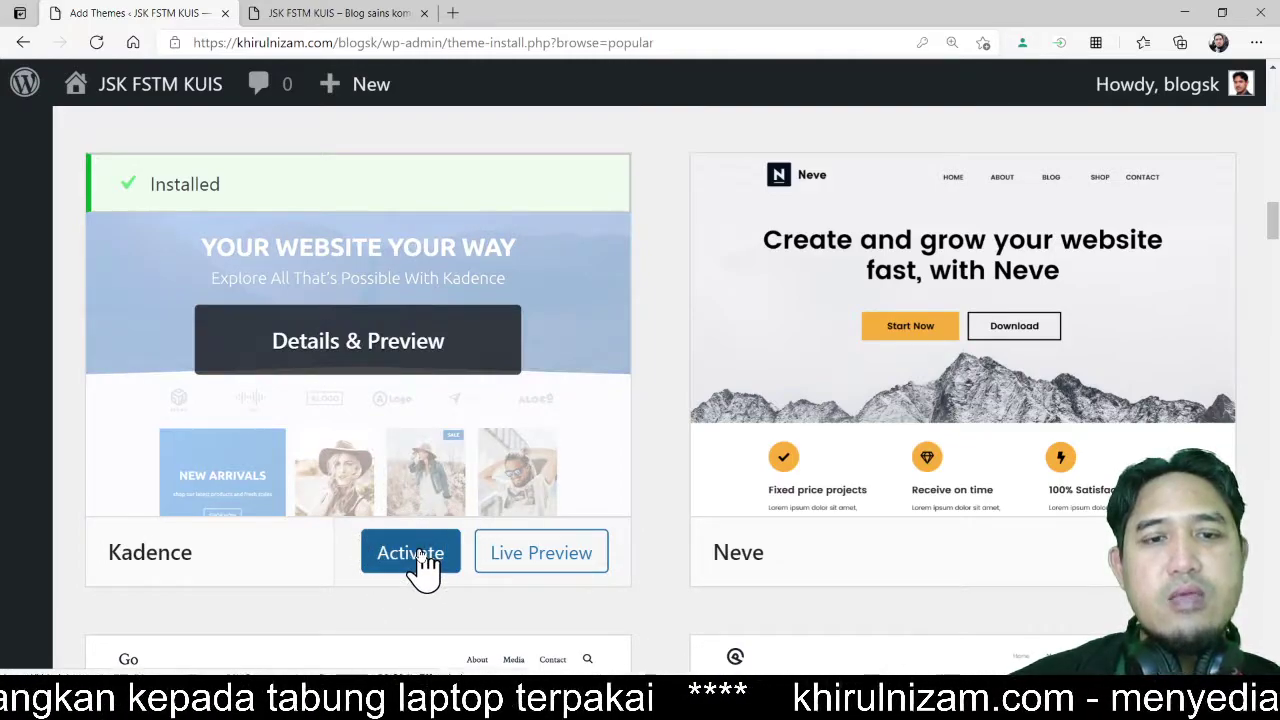
click(422, 562)
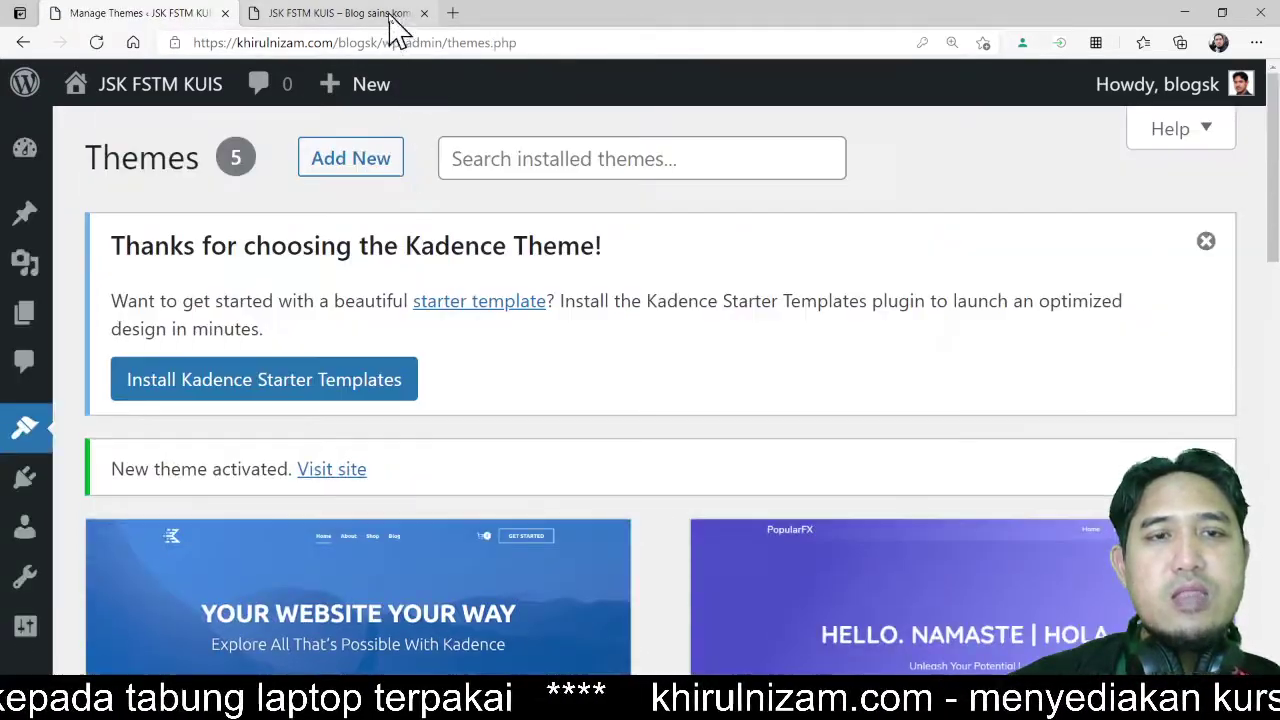
- Reload the blog's front page and check its layout from header to footer with the Kadence theme
click(391, 18)
click(410, 42)
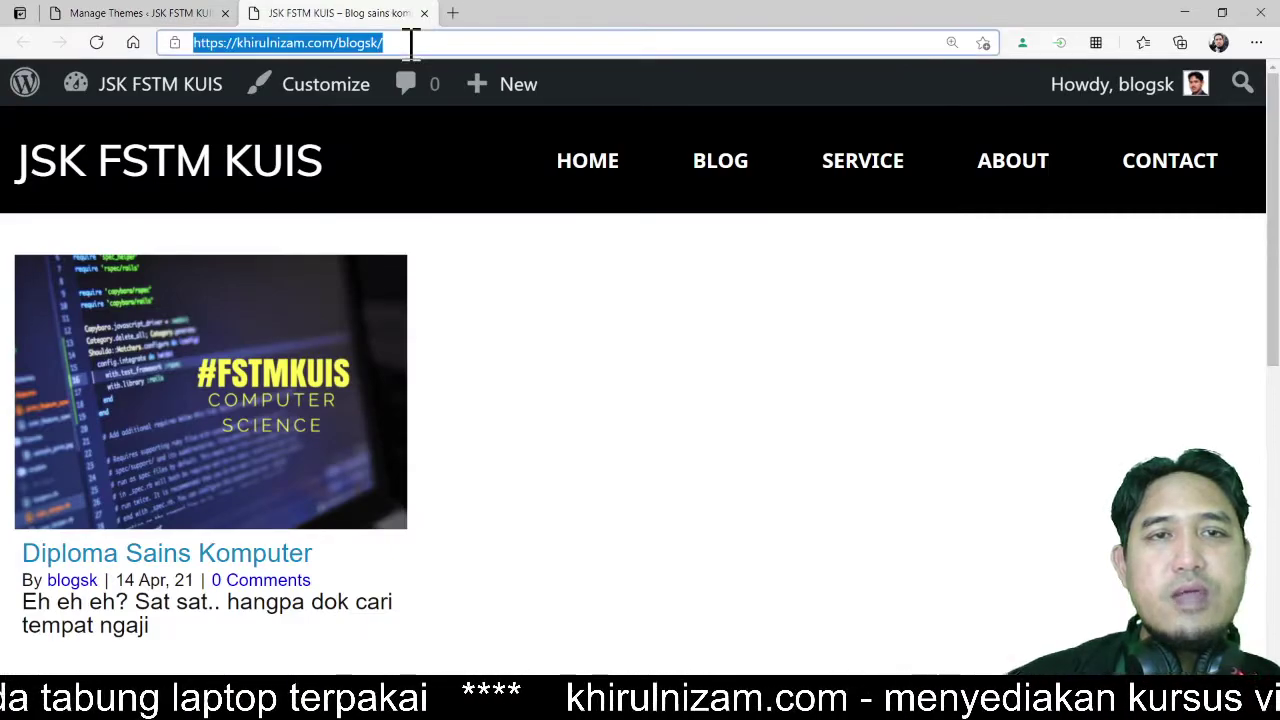
key(Return)
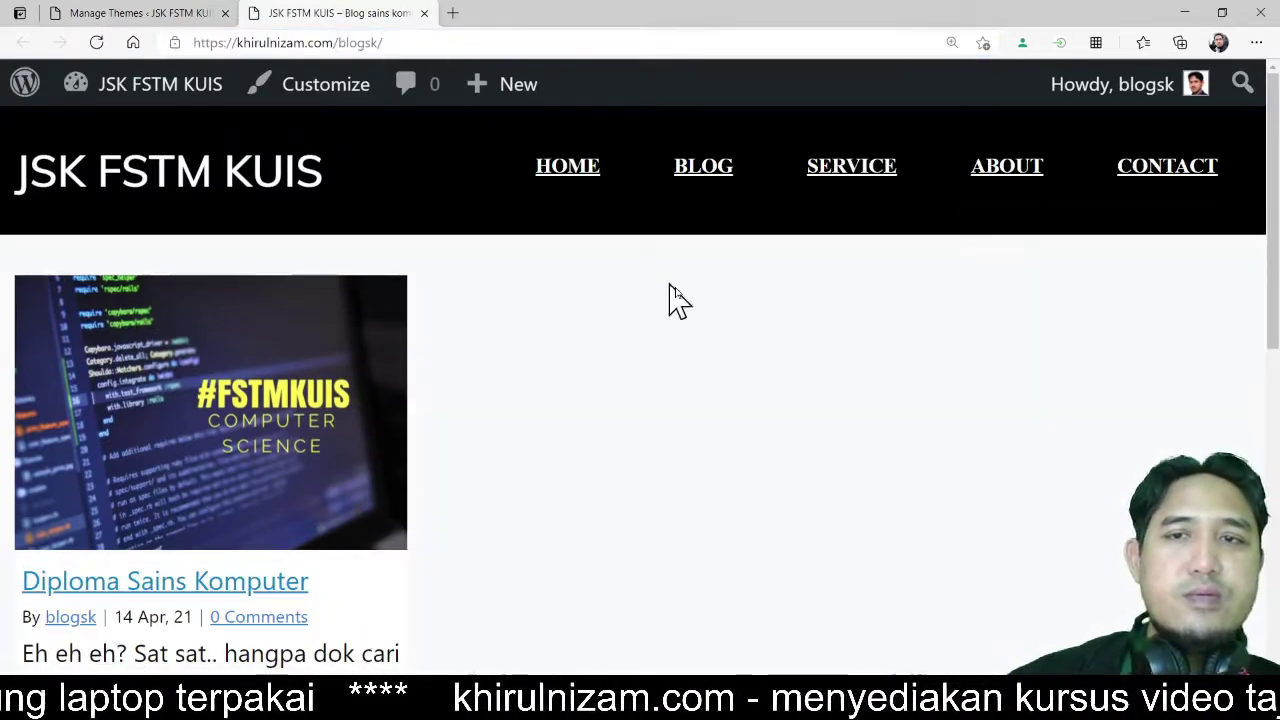
scroll(705, 320, down, 8)
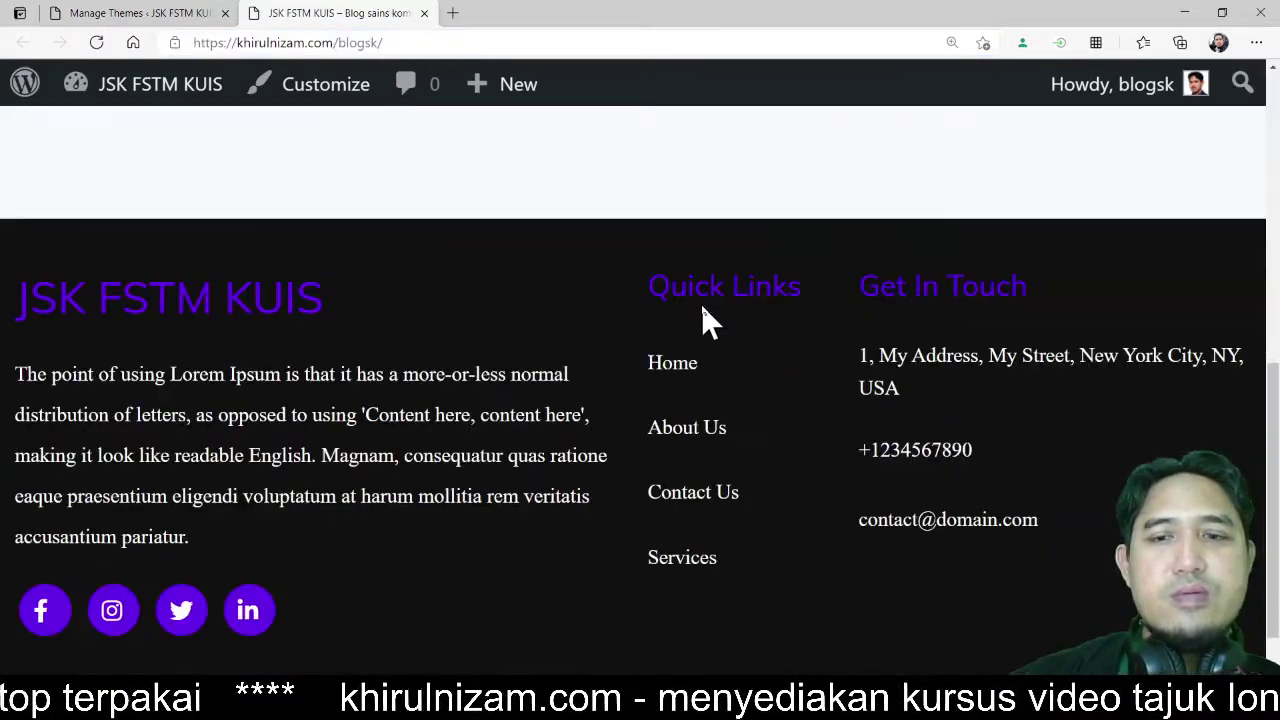
scroll(651, 337, up, 5)
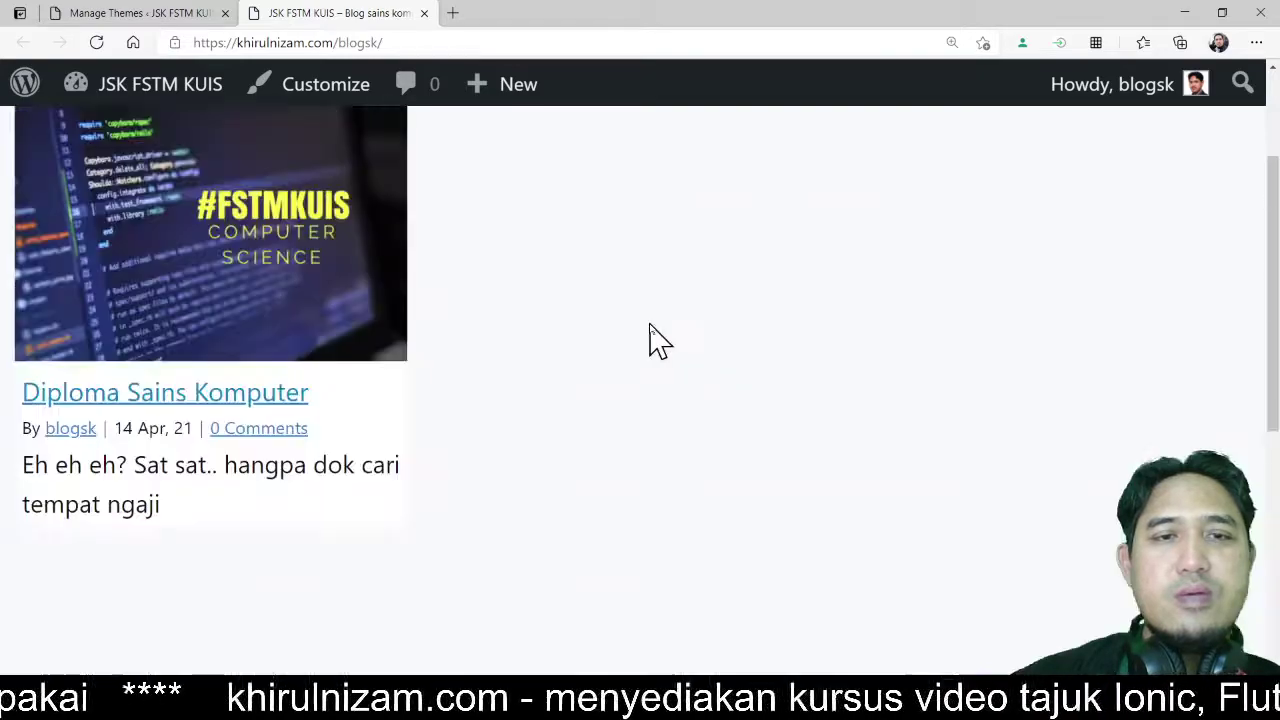
scroll(651, 340, up, 3)
- Reload the front page again, then open the site's Home page and examine its content
click(497, 42)
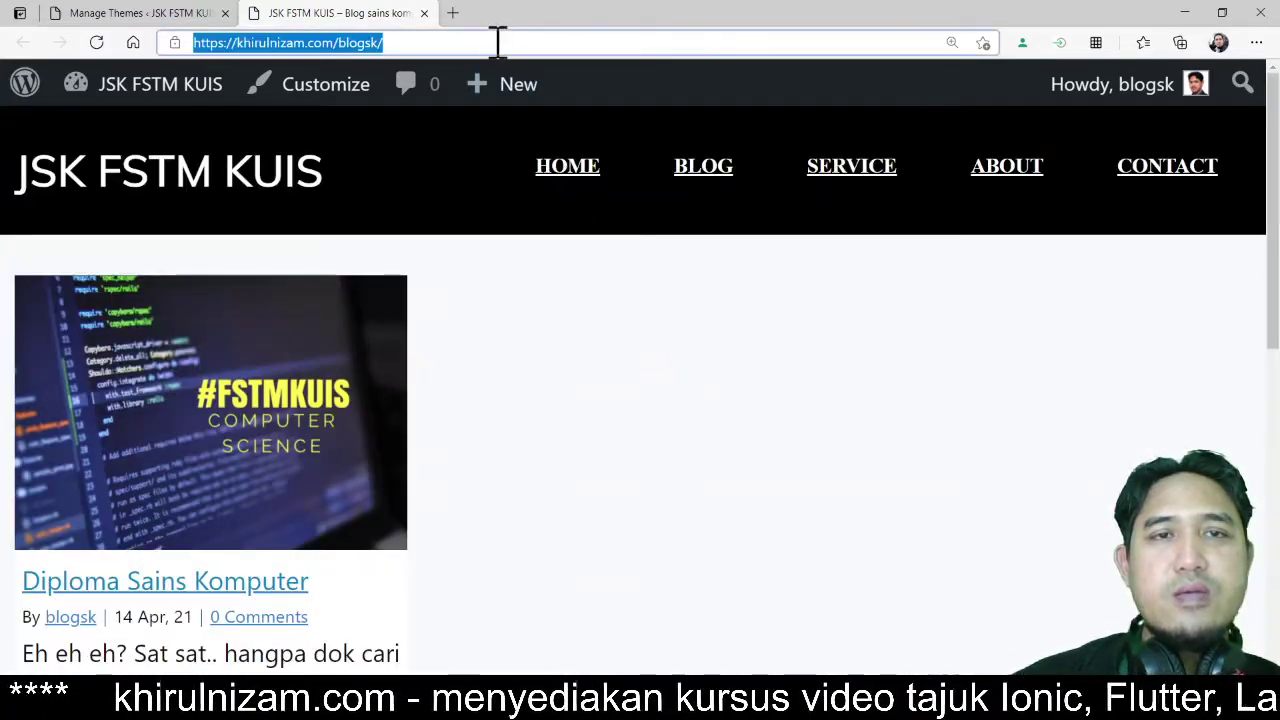
key(Return)
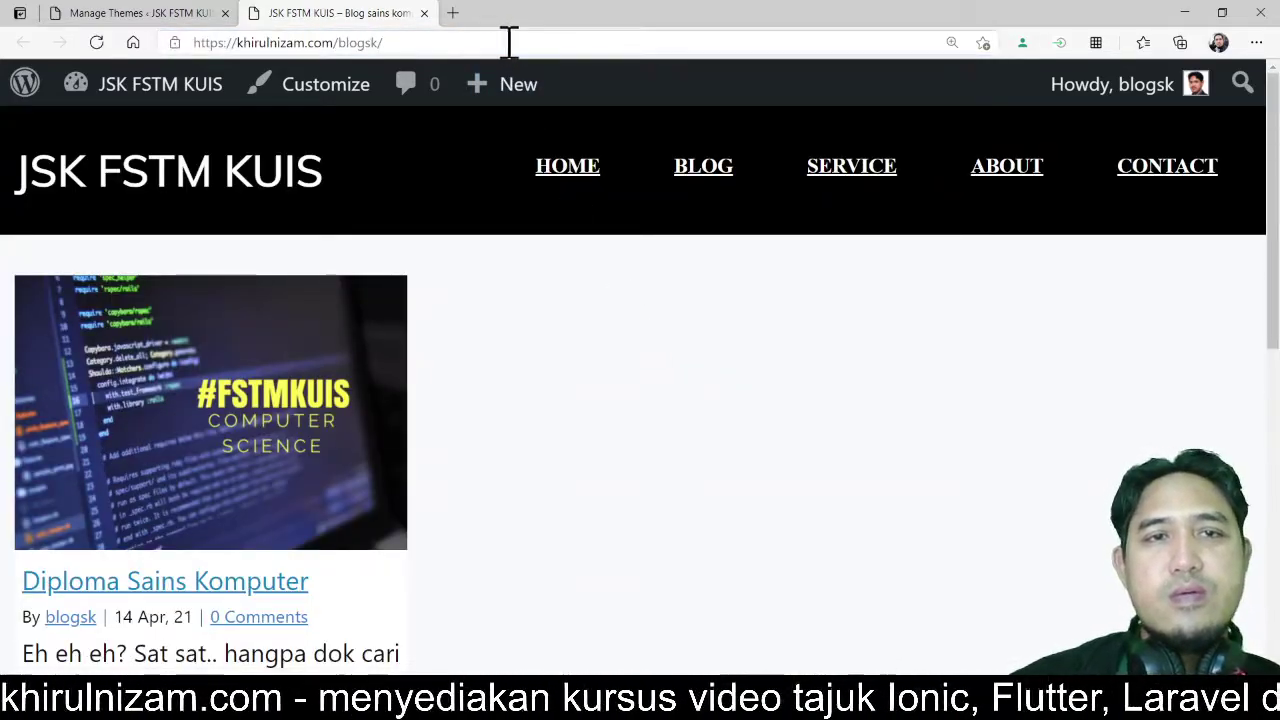
click(565, 168)
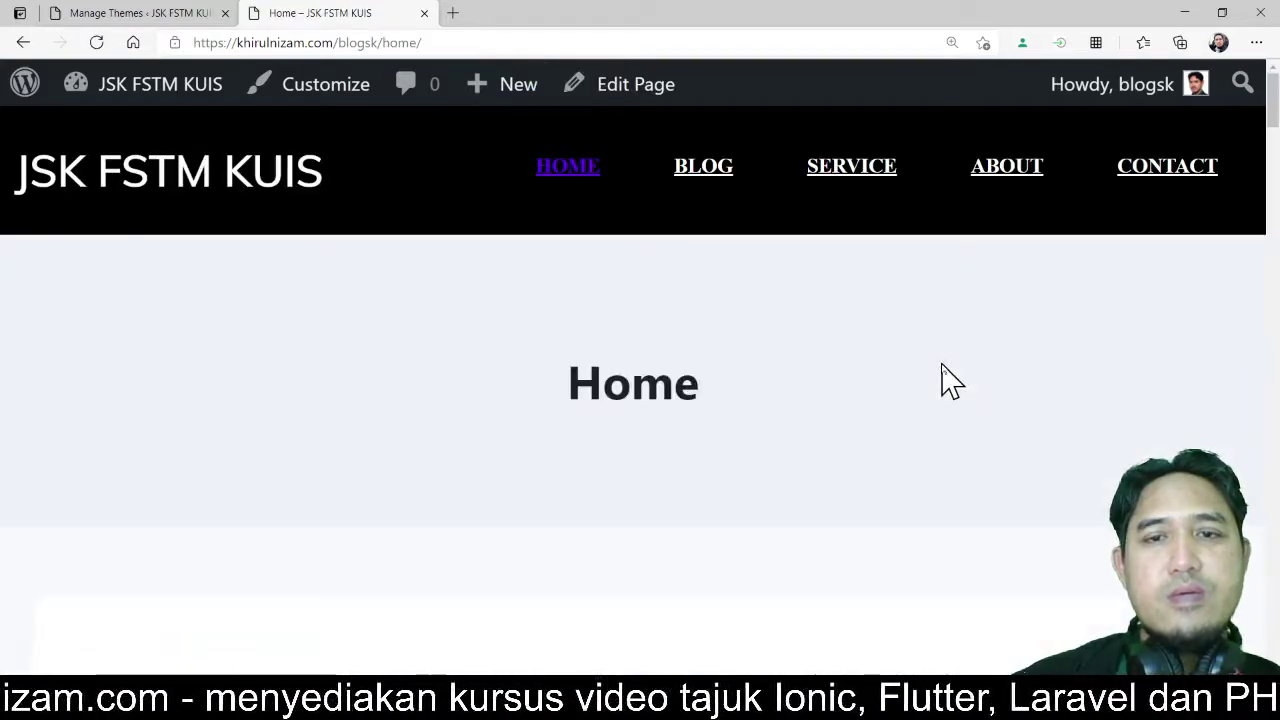
scroll(950, 380, down, 10)
scroll(950, 380, down, 5)
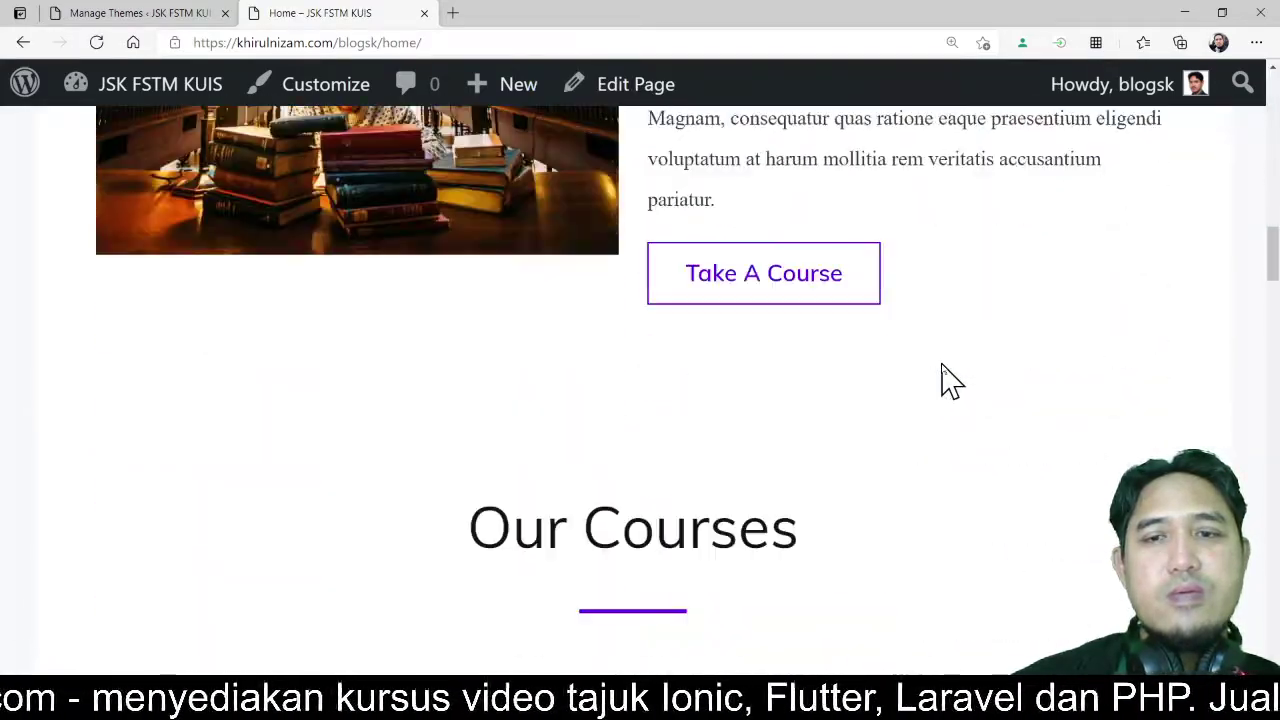
- Return to the theme management page and look through the installed themes
click(160, 18)
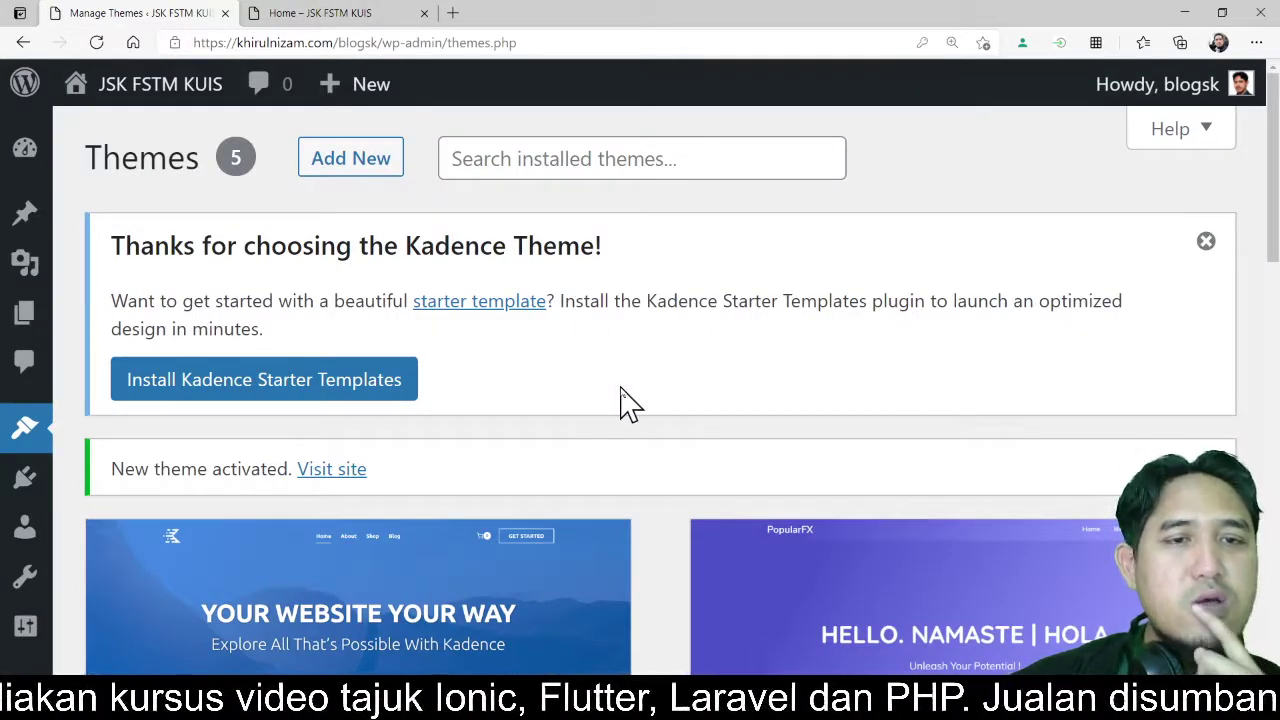
scroll(668, 395, down, 4)
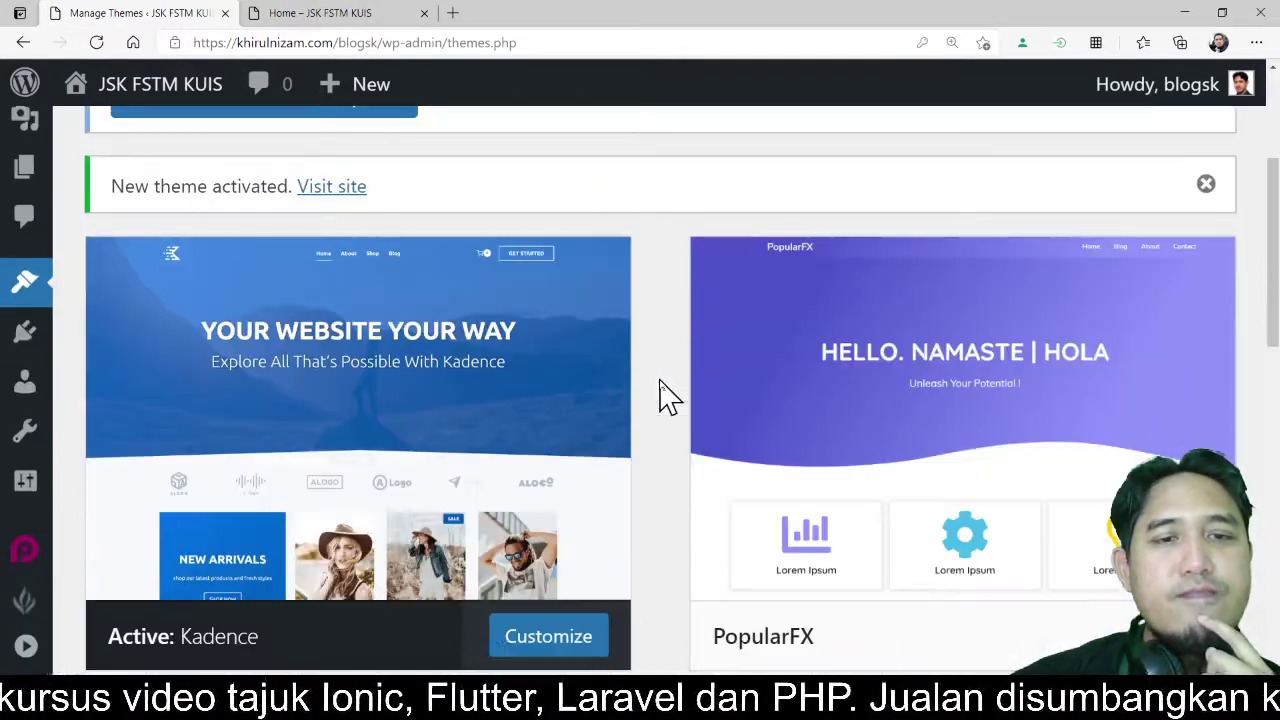
scroll(668, 395, down, 10)
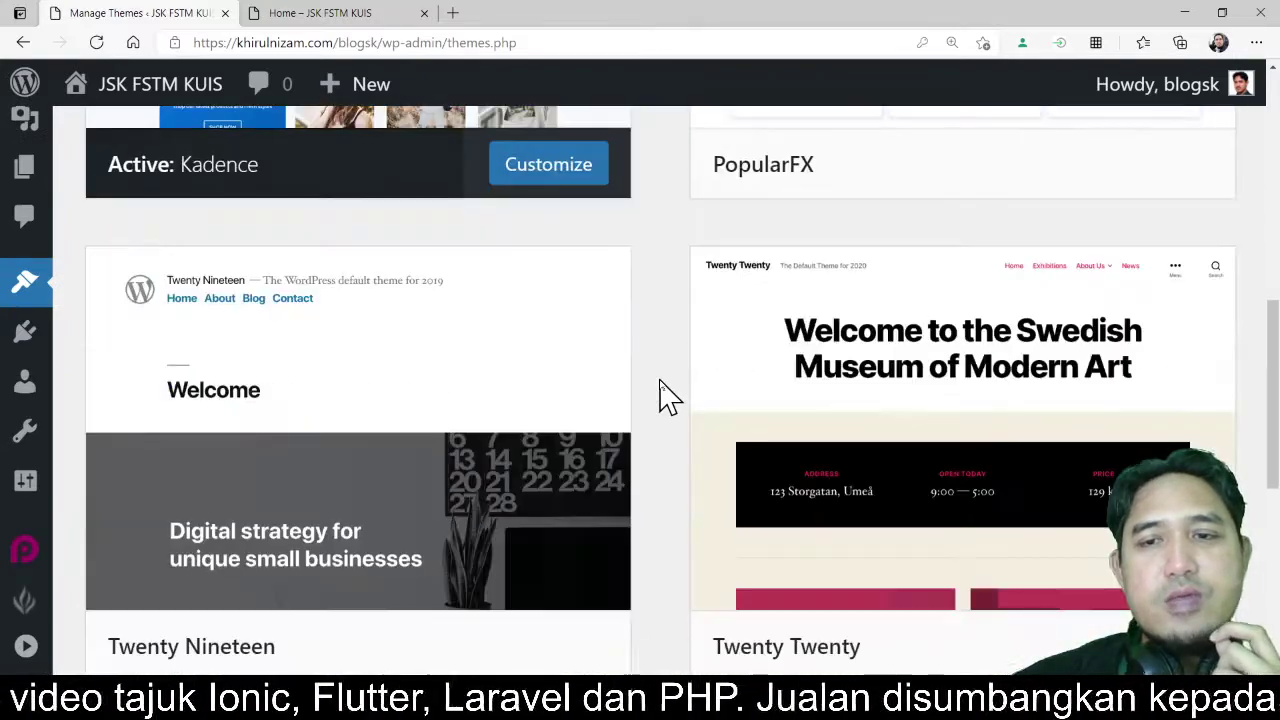
scroll(660, 395, up, 14)
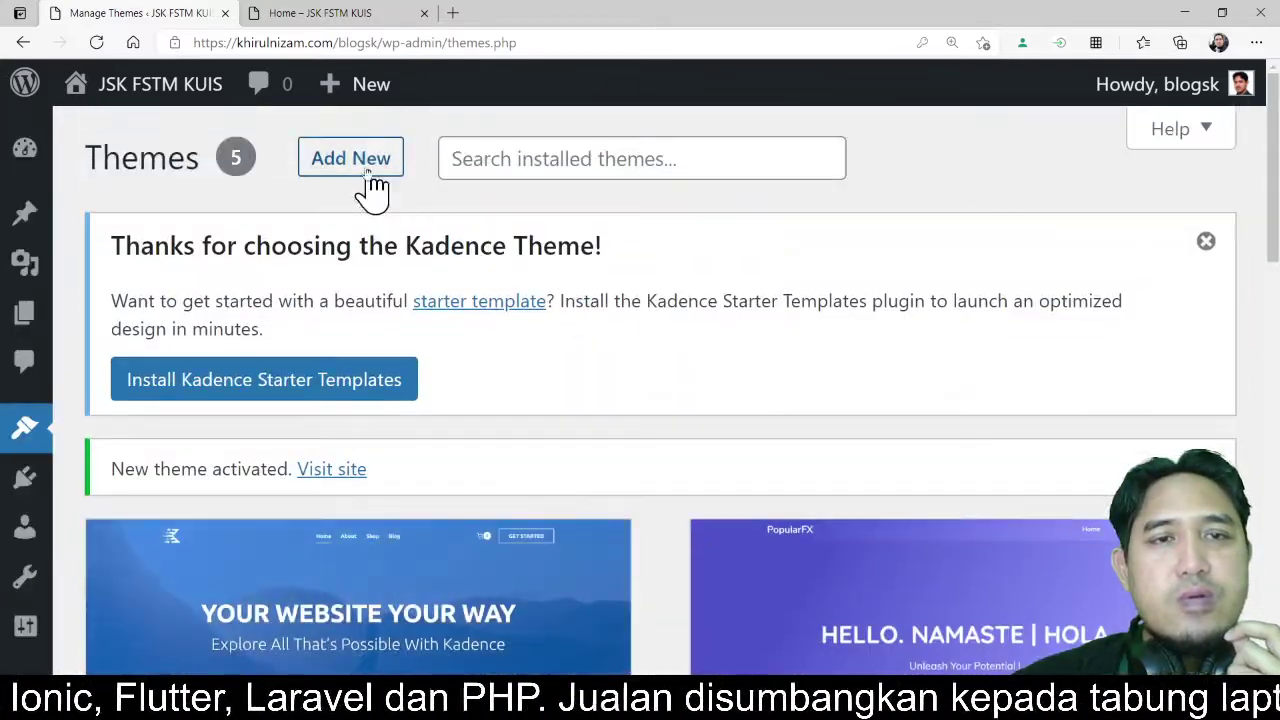
- Browse the featured themes available to add and install the Shiny Blog theme
click(352, 162)
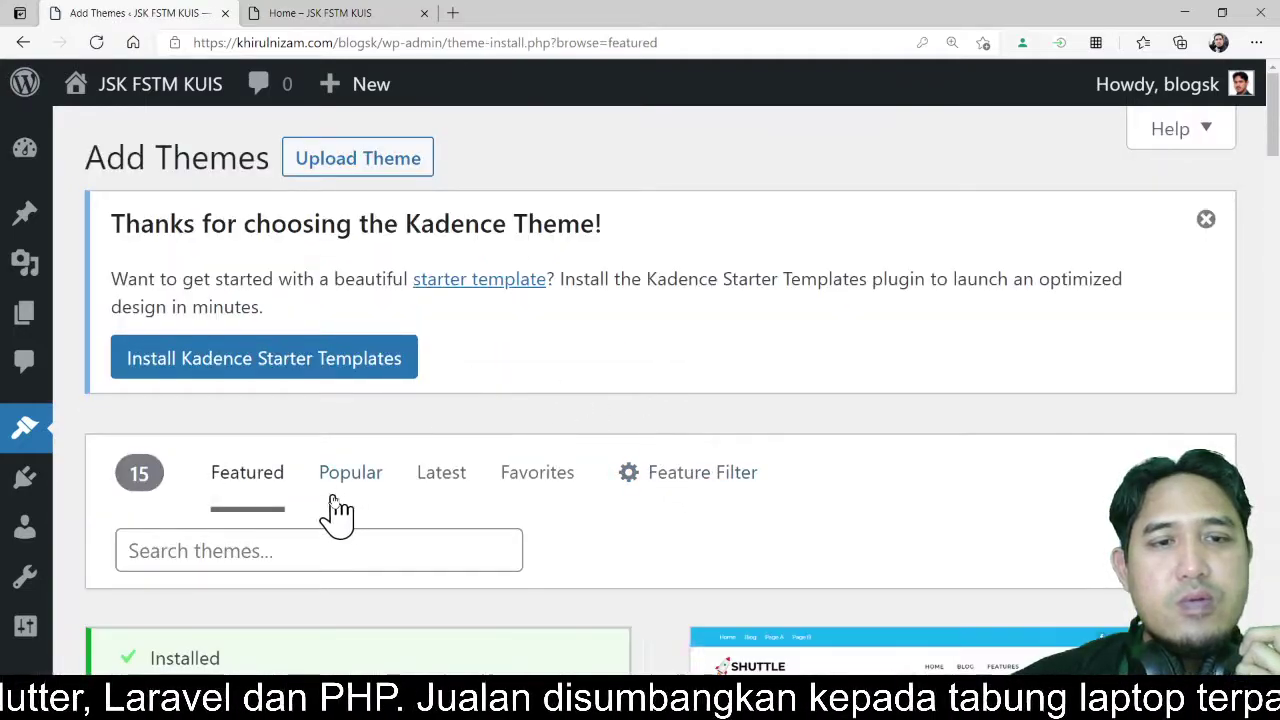
scroll(620, 520, down, 4)
scroll(643, 520, down, 3)
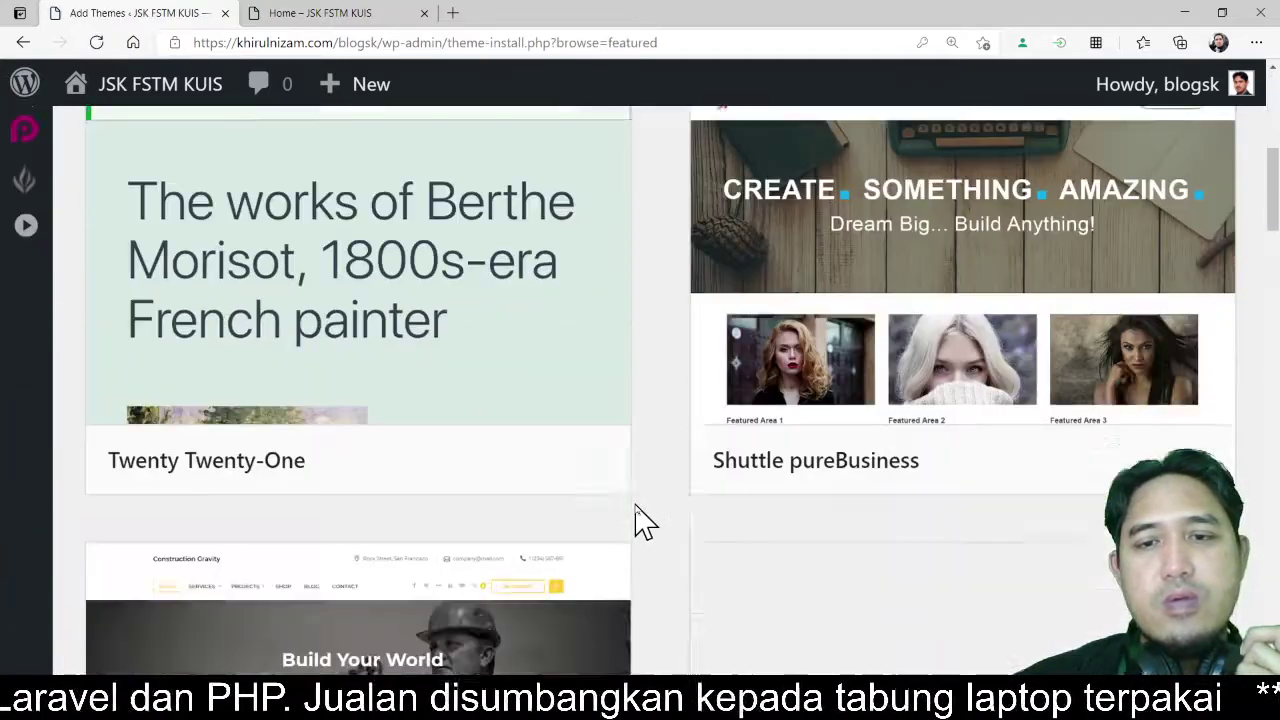
scroll(643, 520, down, 8)
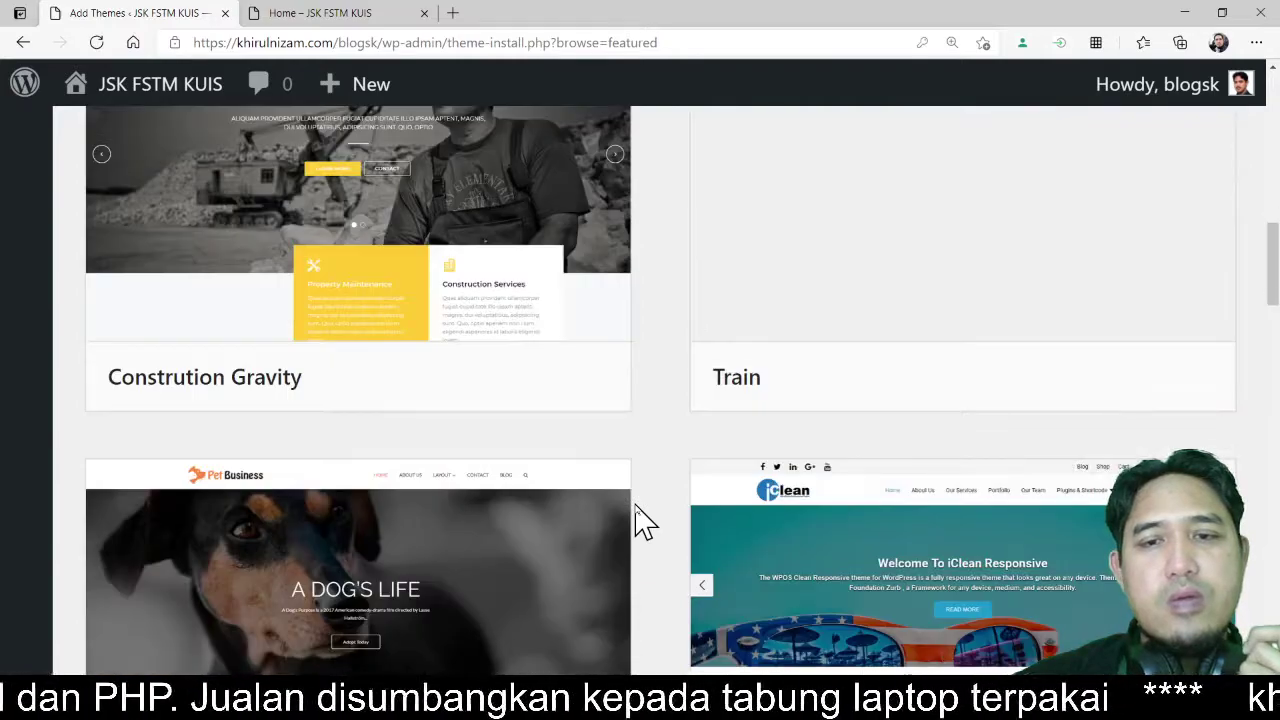
scroll(641, 521, down, 3)
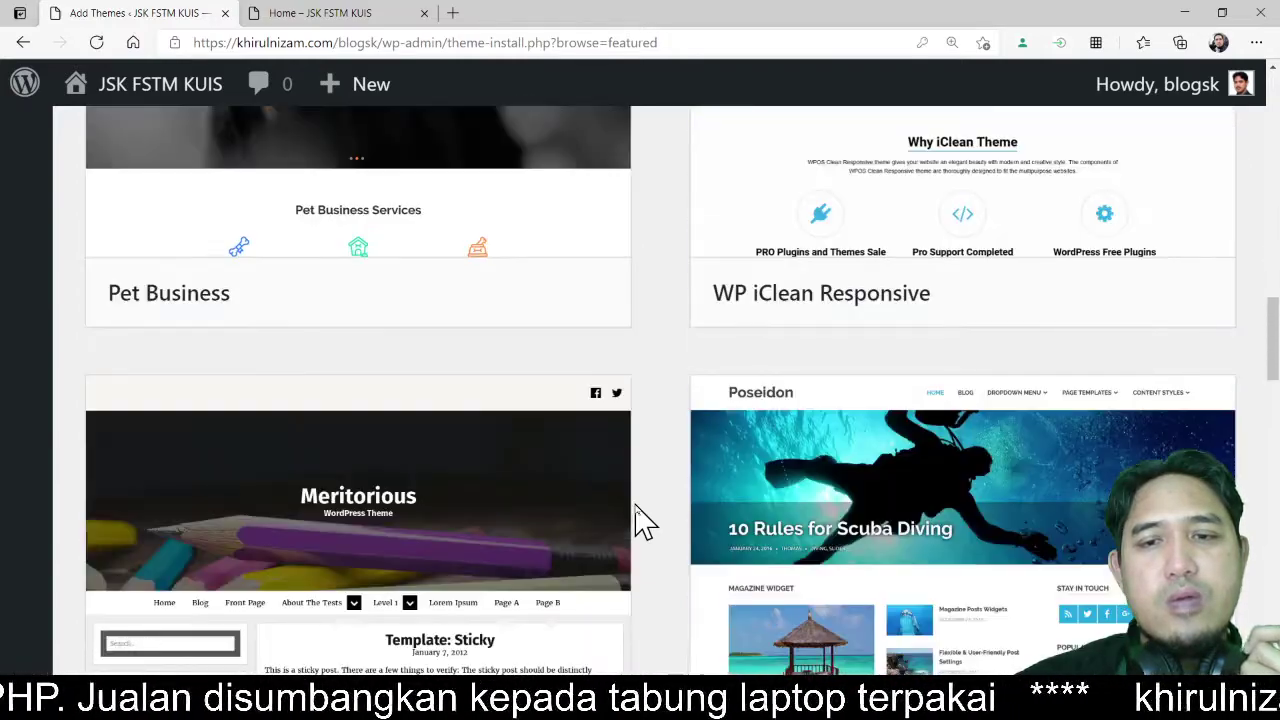
scroll(643, 520, down, 5)
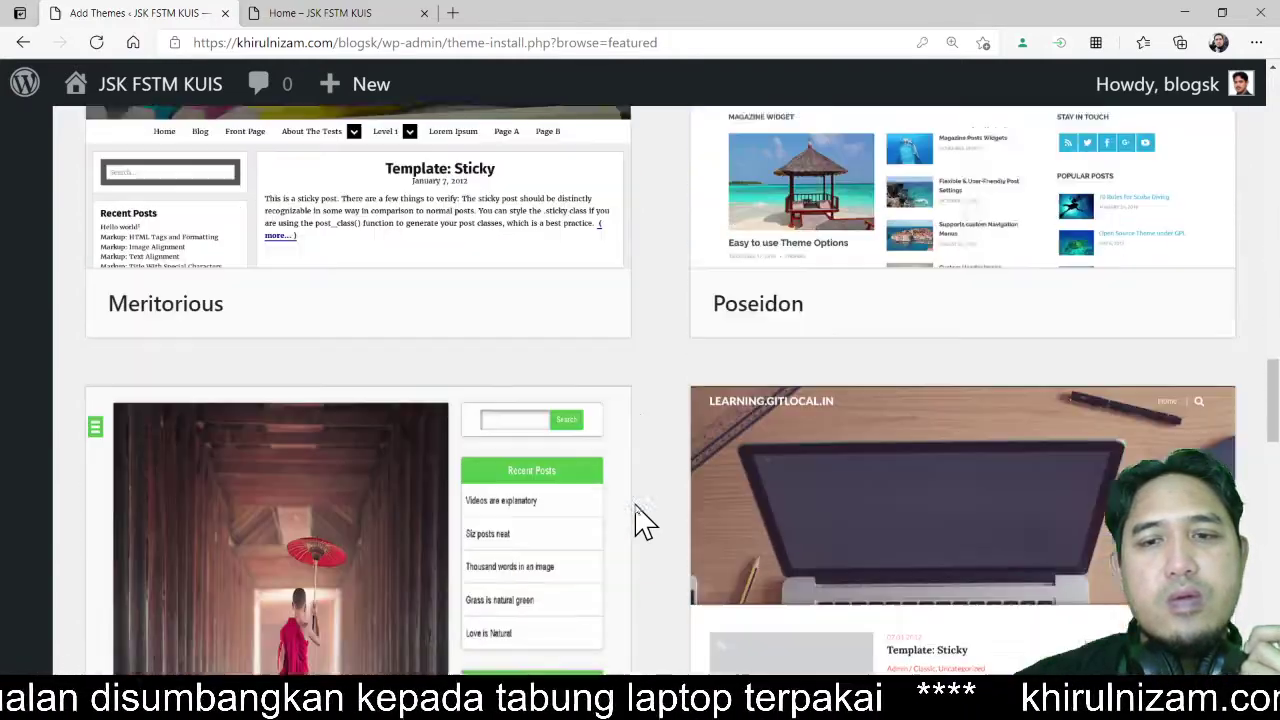
scroll(643, 520, down, 4)
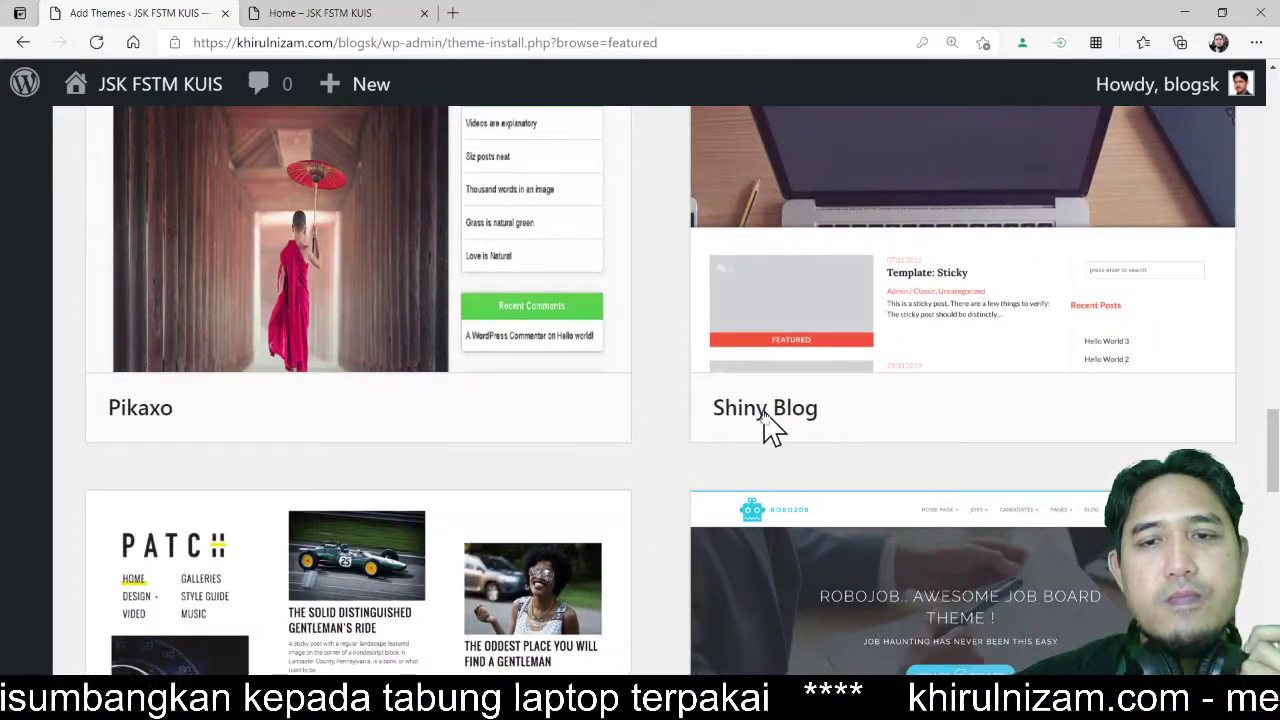
click(1062, 414)
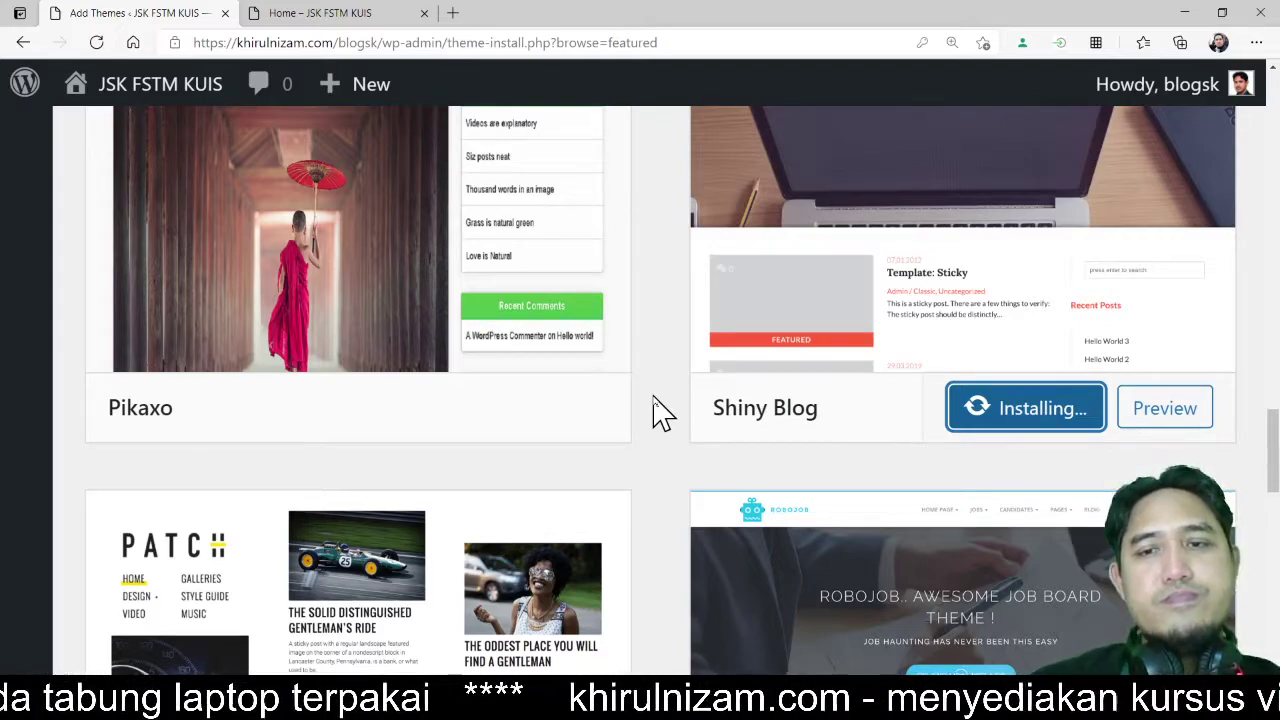
- Look through more featured themes during the installation, then activate the Shiny Blog theme
scroll(660, 412, down, 7)
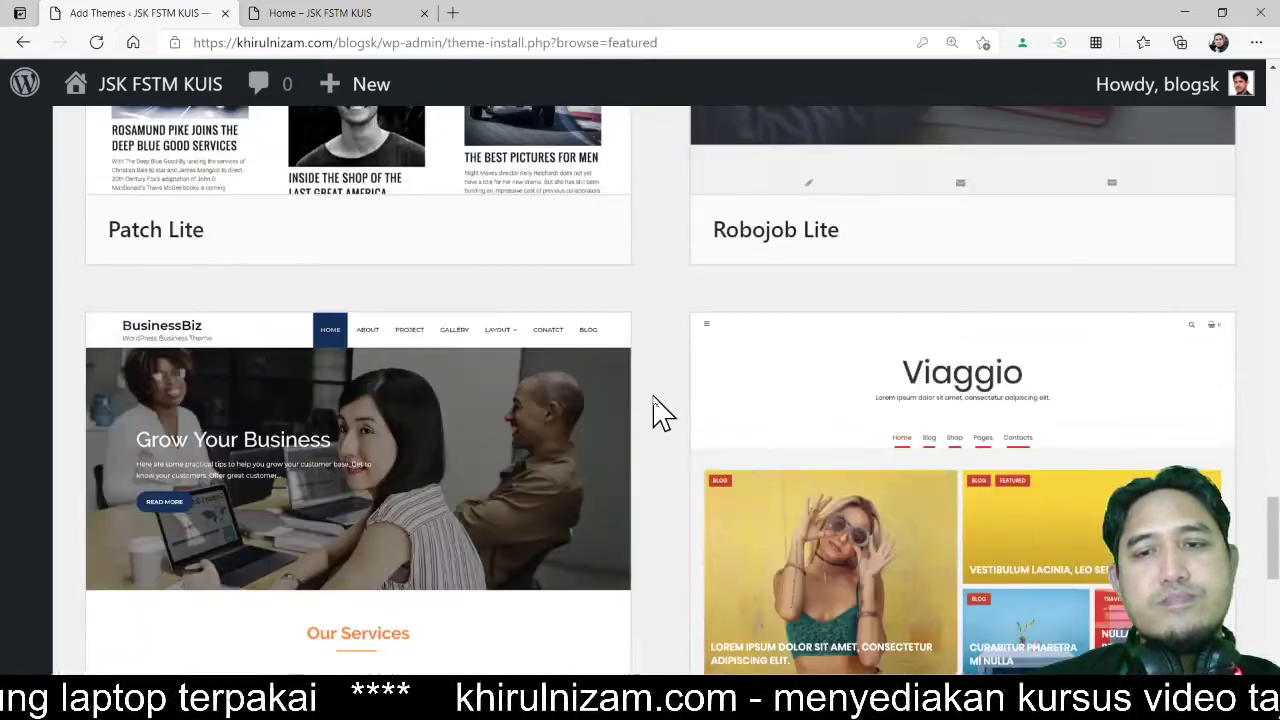
scroll(660, 412, up, 2)
scroll(655, 413, up, 3)
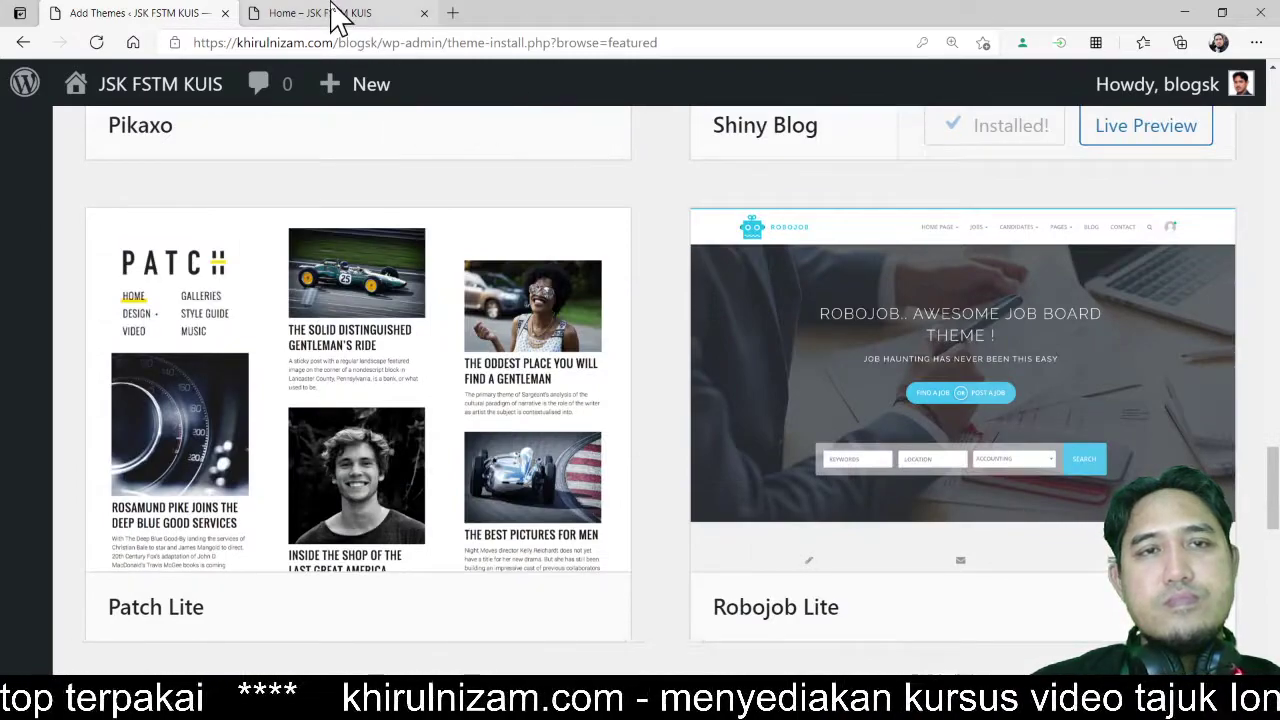
click(338, 14)
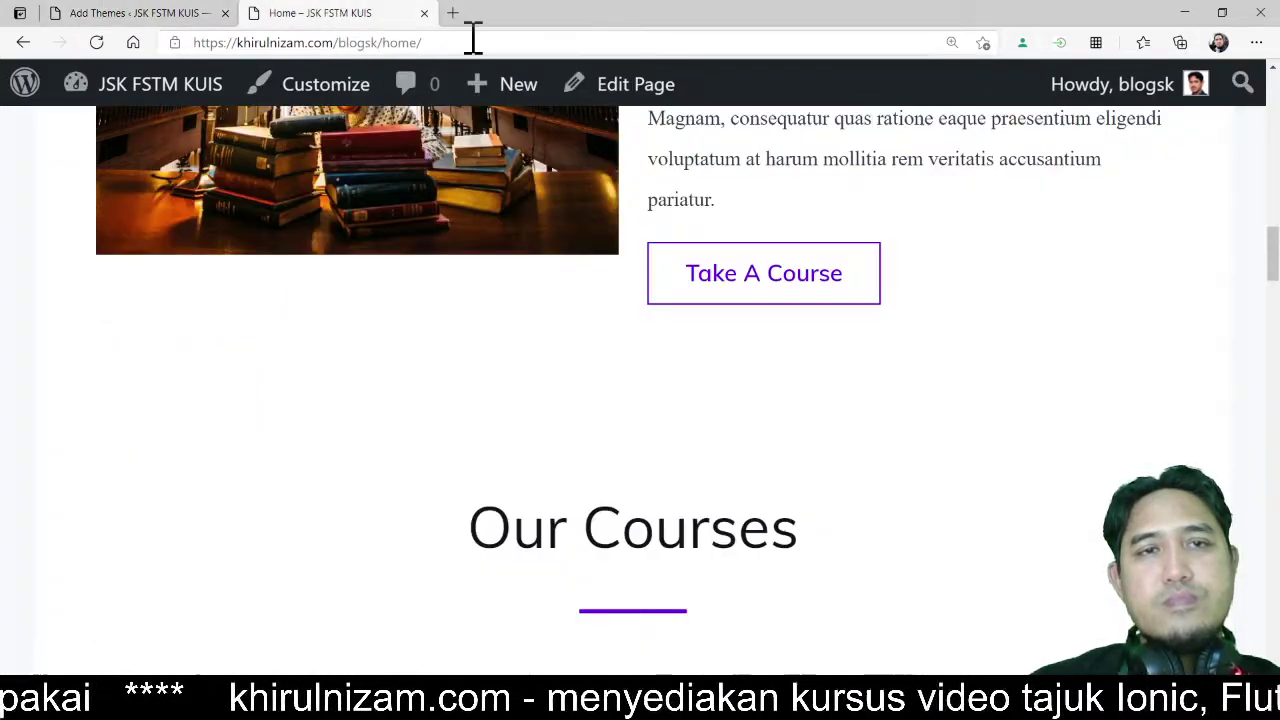
click(210, 16)
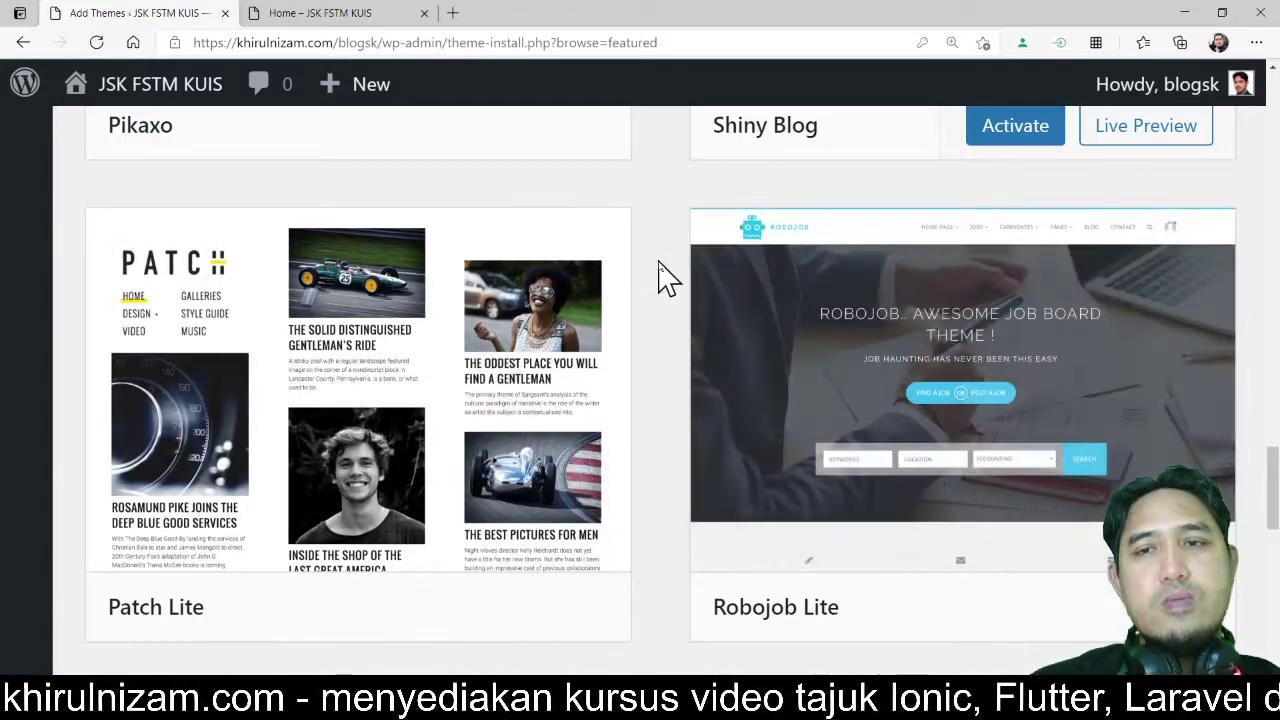
scroll(666, 277, up, 3)
click(1021, 428)
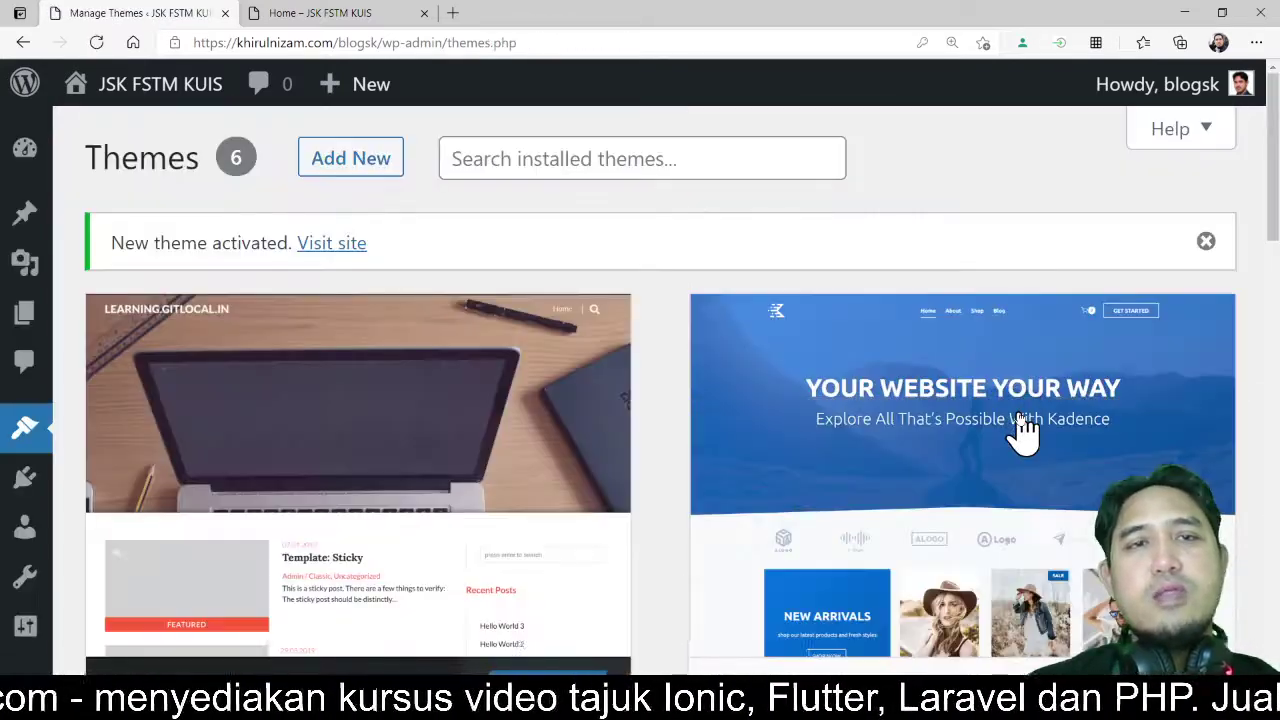
- Reload the site's Home page and check its appearance up to the header with the Shiny Blog theme
click(360, 14)
click(450, 43)
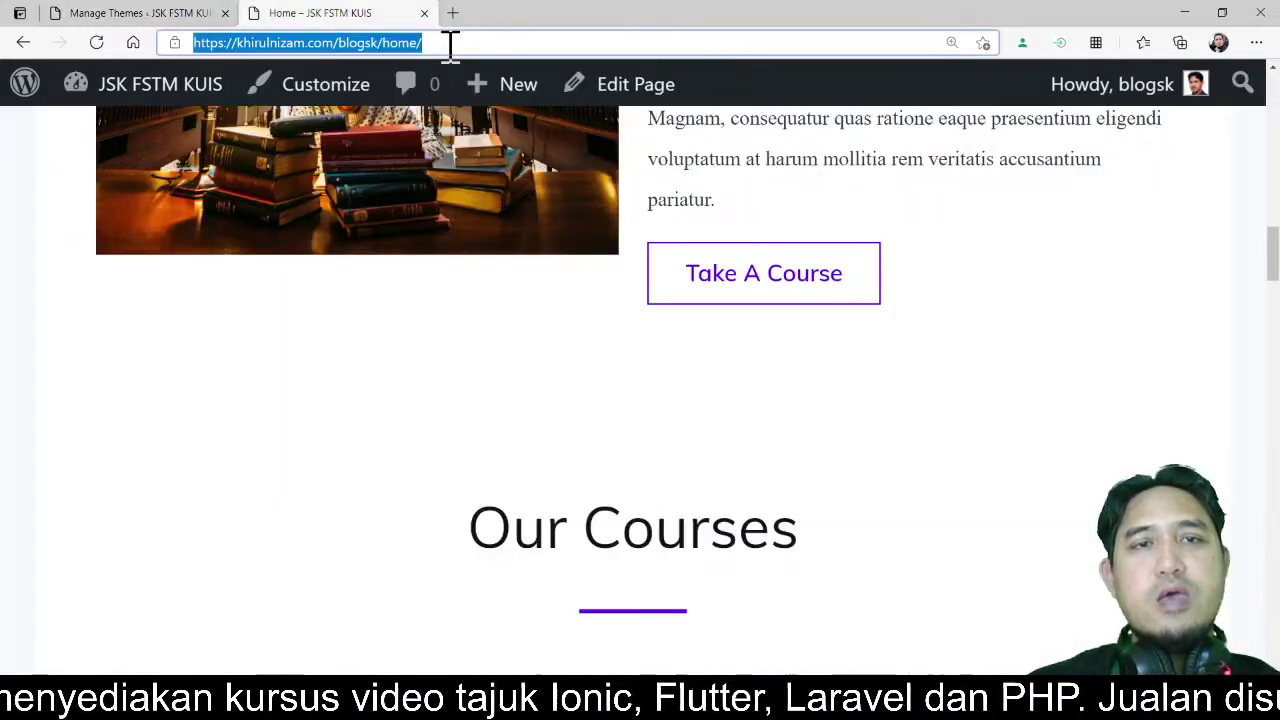
key(Return)
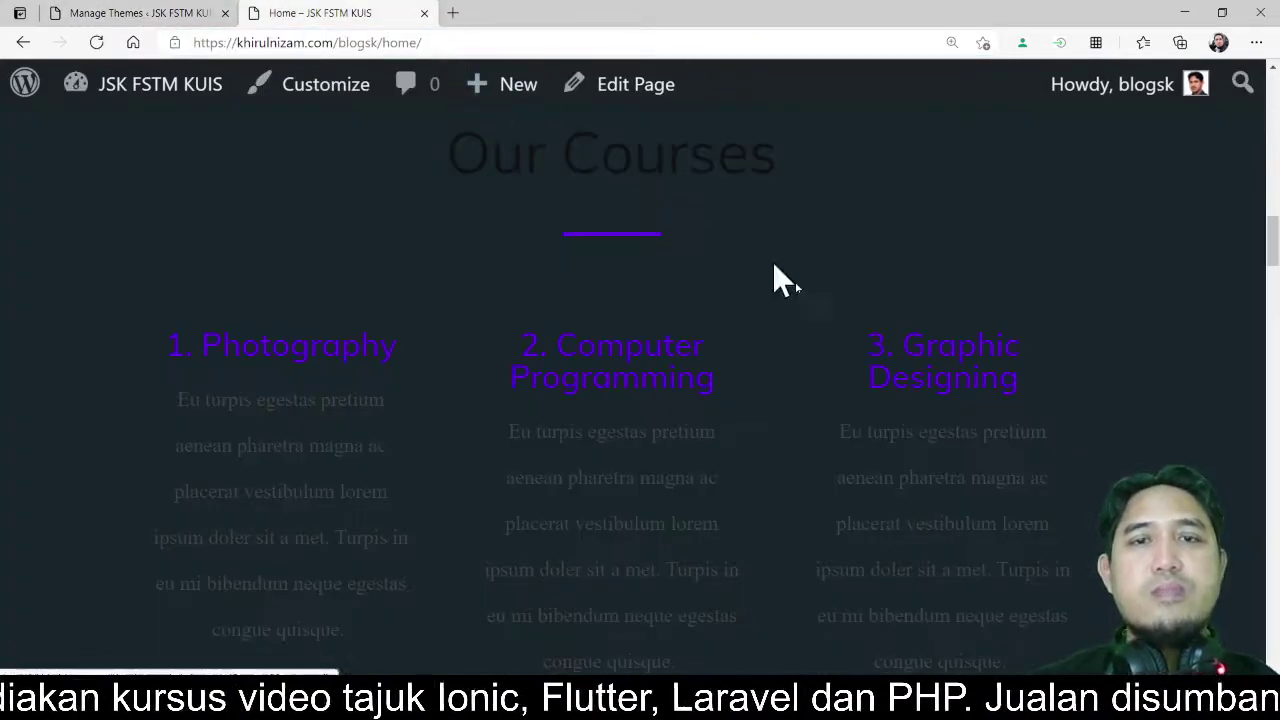
scroll(728, 372, up, 10)
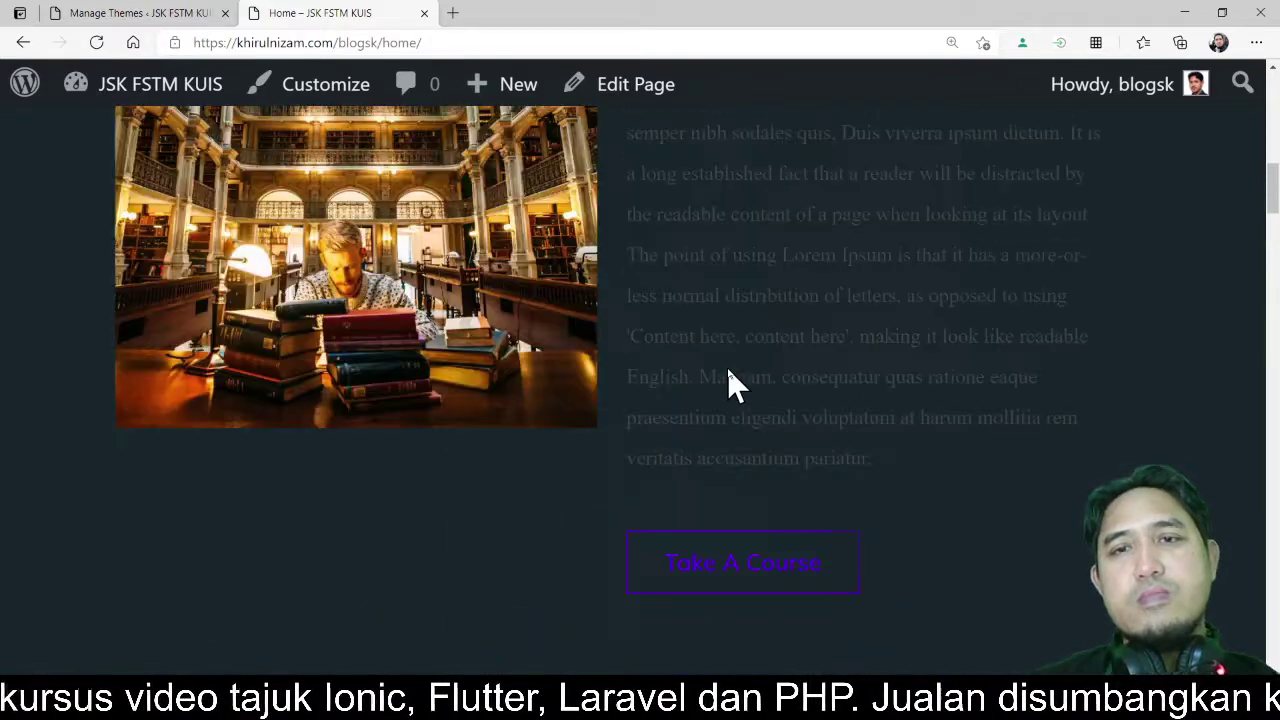
scroll(727, 368, up, 8)
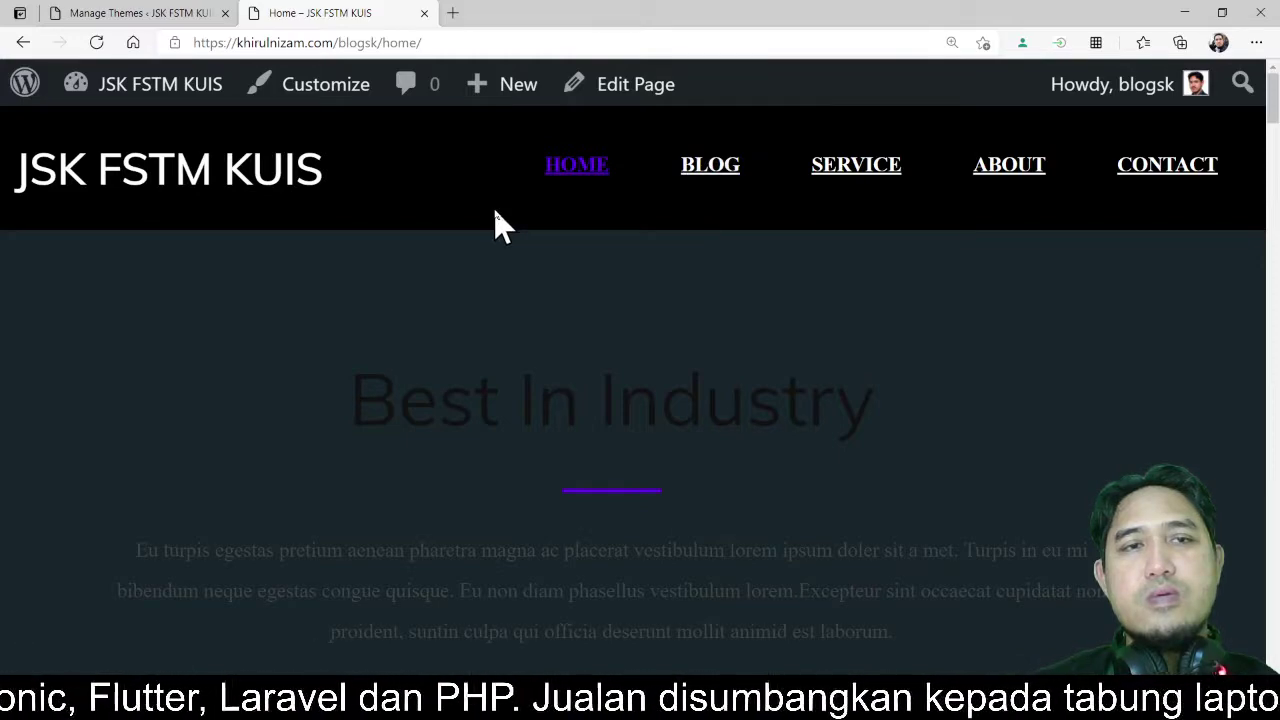
- Open the Home page in the theme customizer, examine its preview, and close the customizer
click(344, 92)
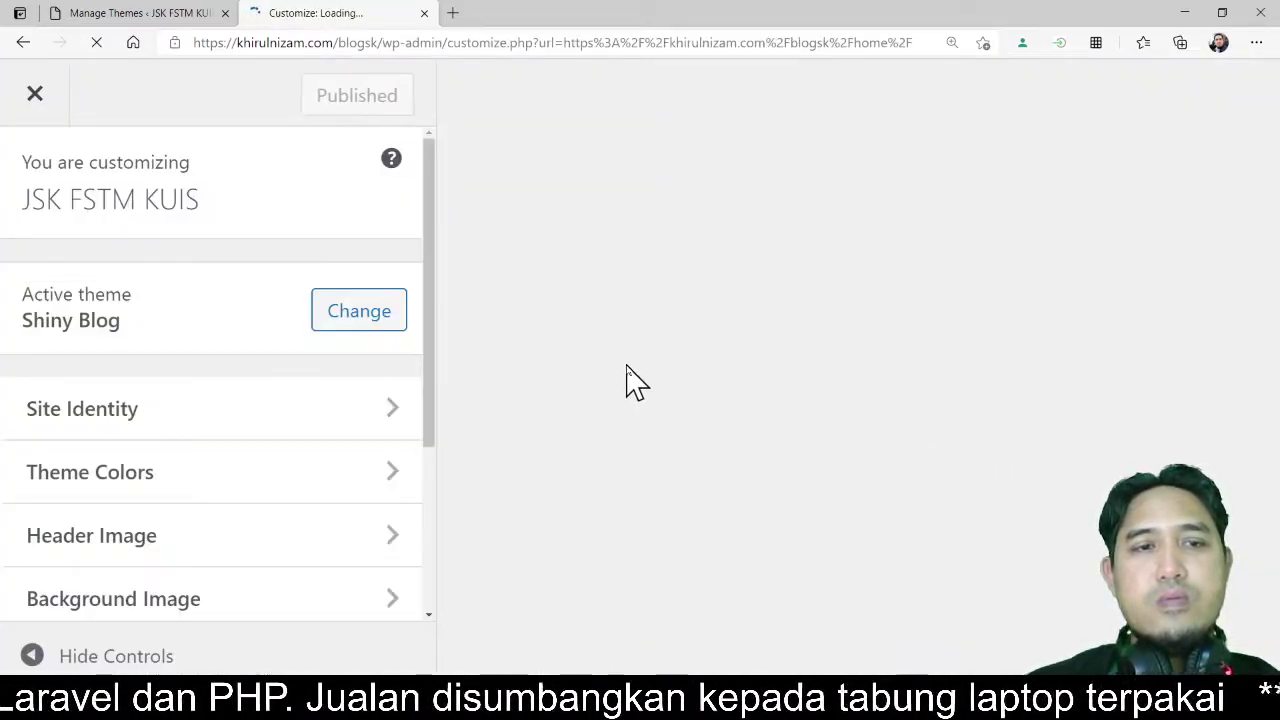
scroll(671, 351, down, 8)
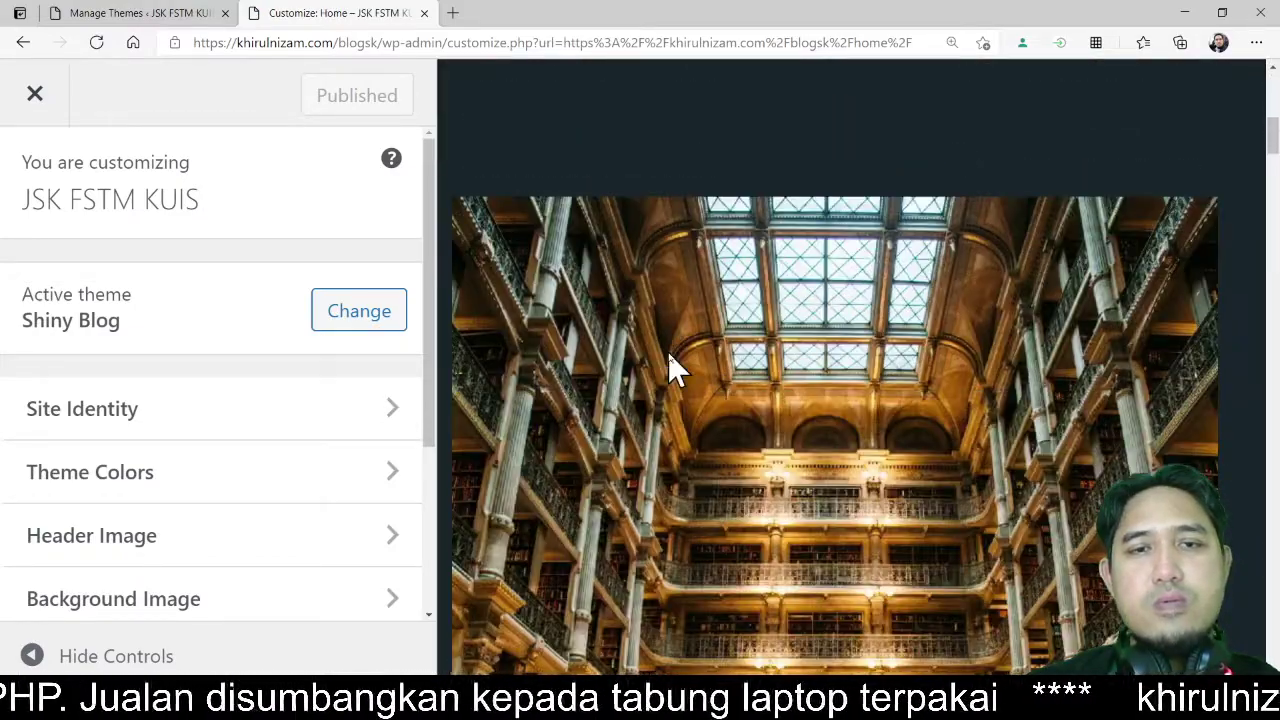
scroll(668, 366, down, 3)
click(34, 104)
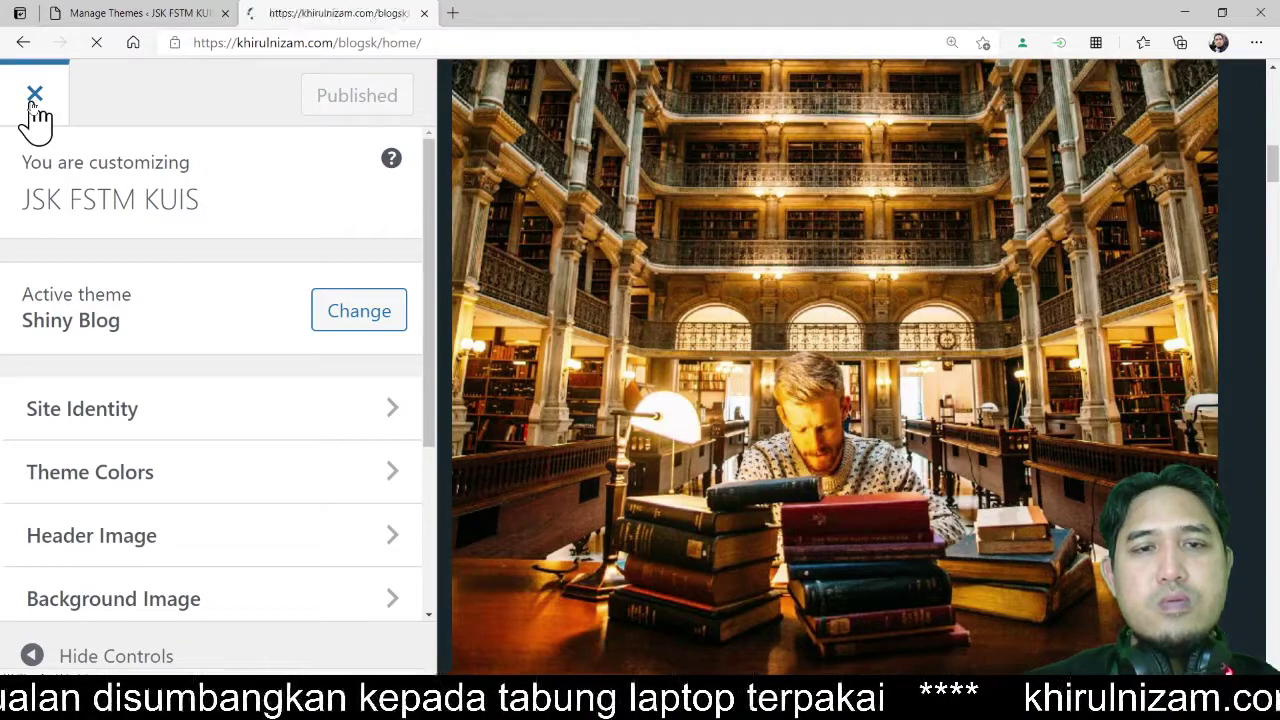
- Return to the site administration and review the Pagelayer general settings and the PopularFX license page
click(180, 25)
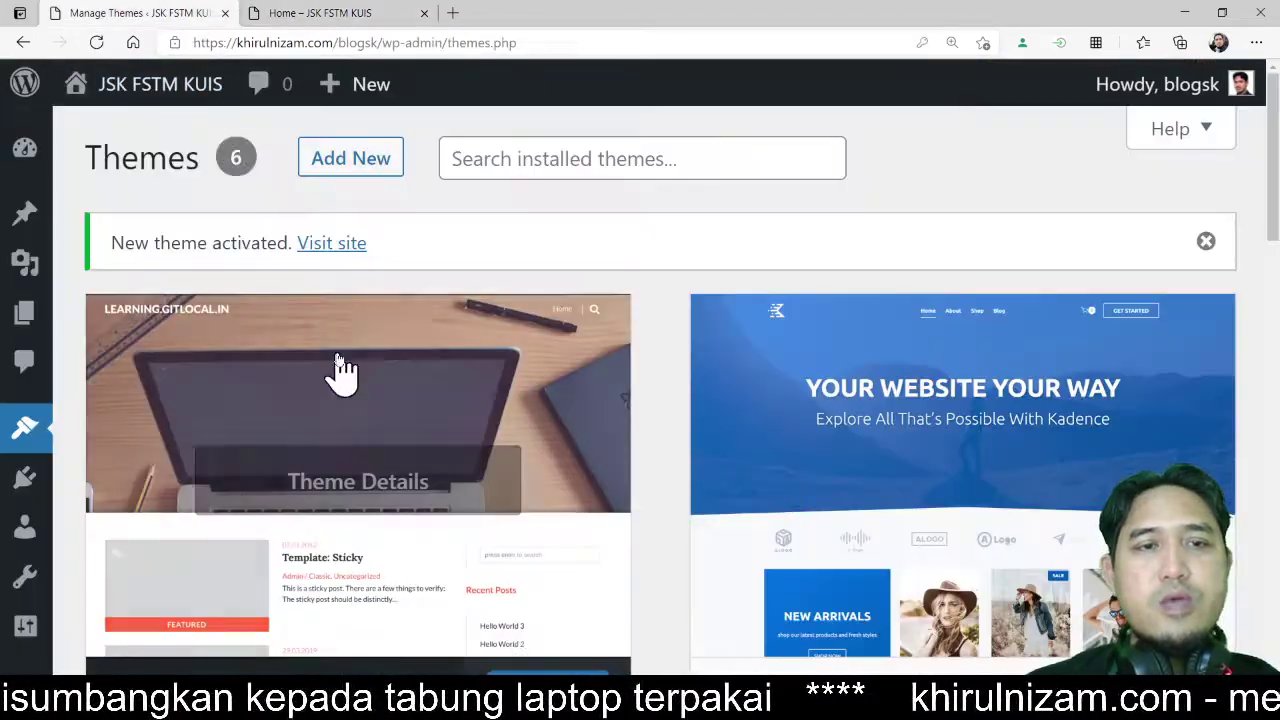
mouse_move(22, 235)
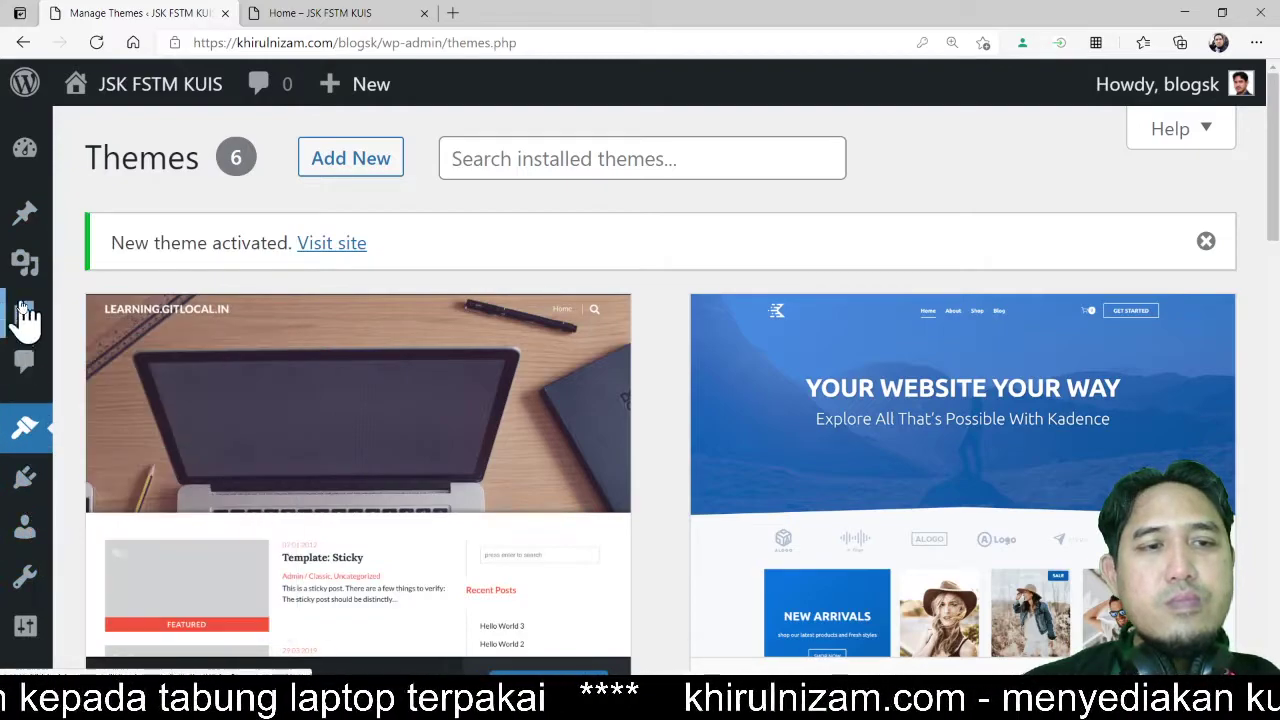
scroll(45, 540, down, 5)
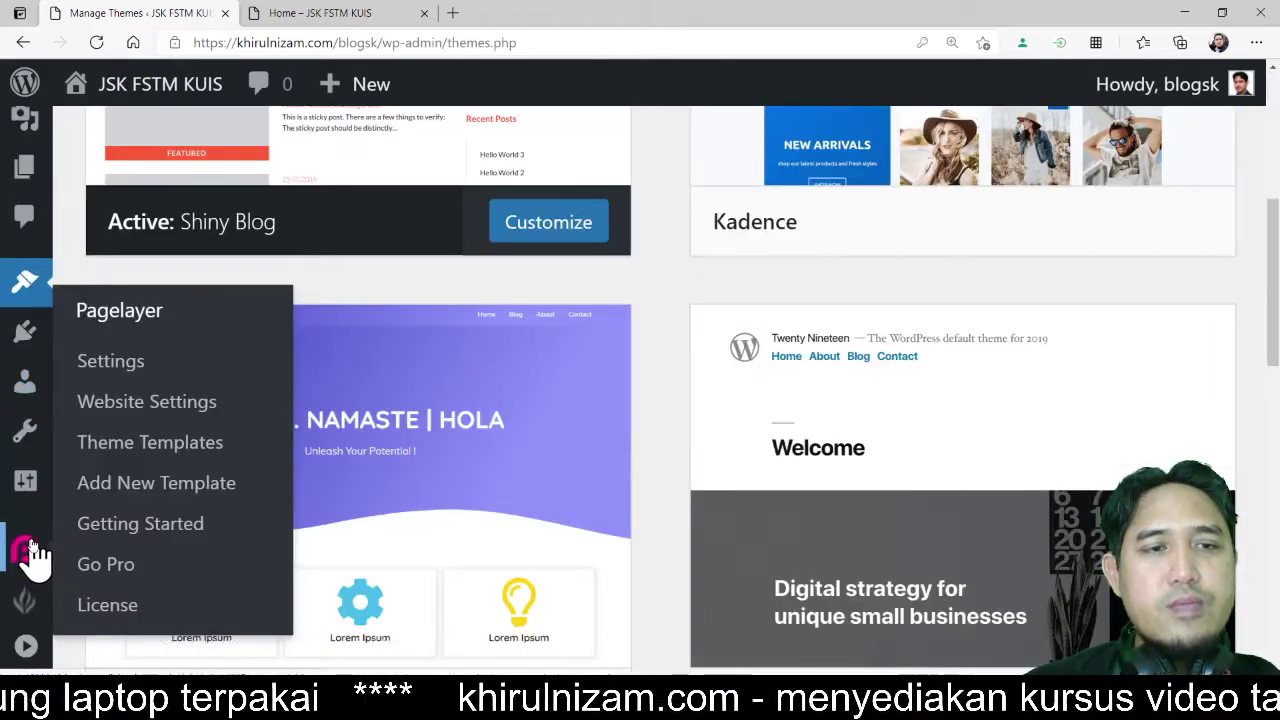
click(33, 555)
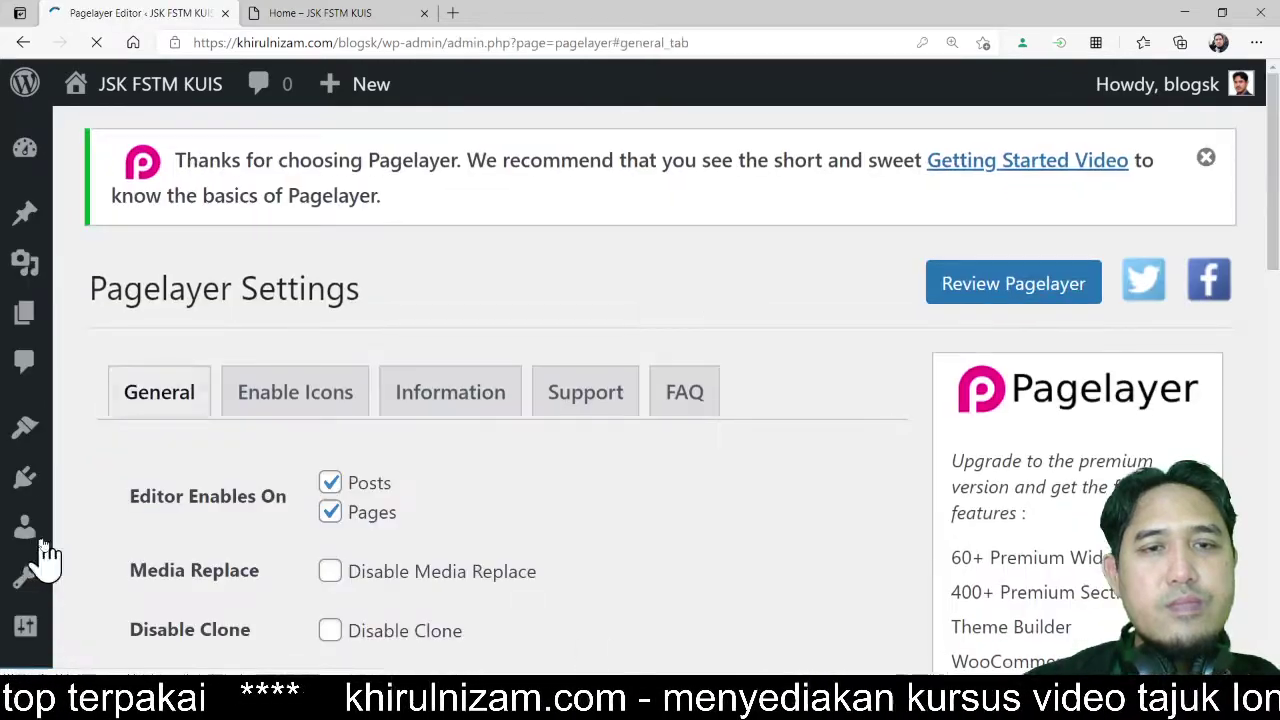
scroll(740, 515, down, 1)
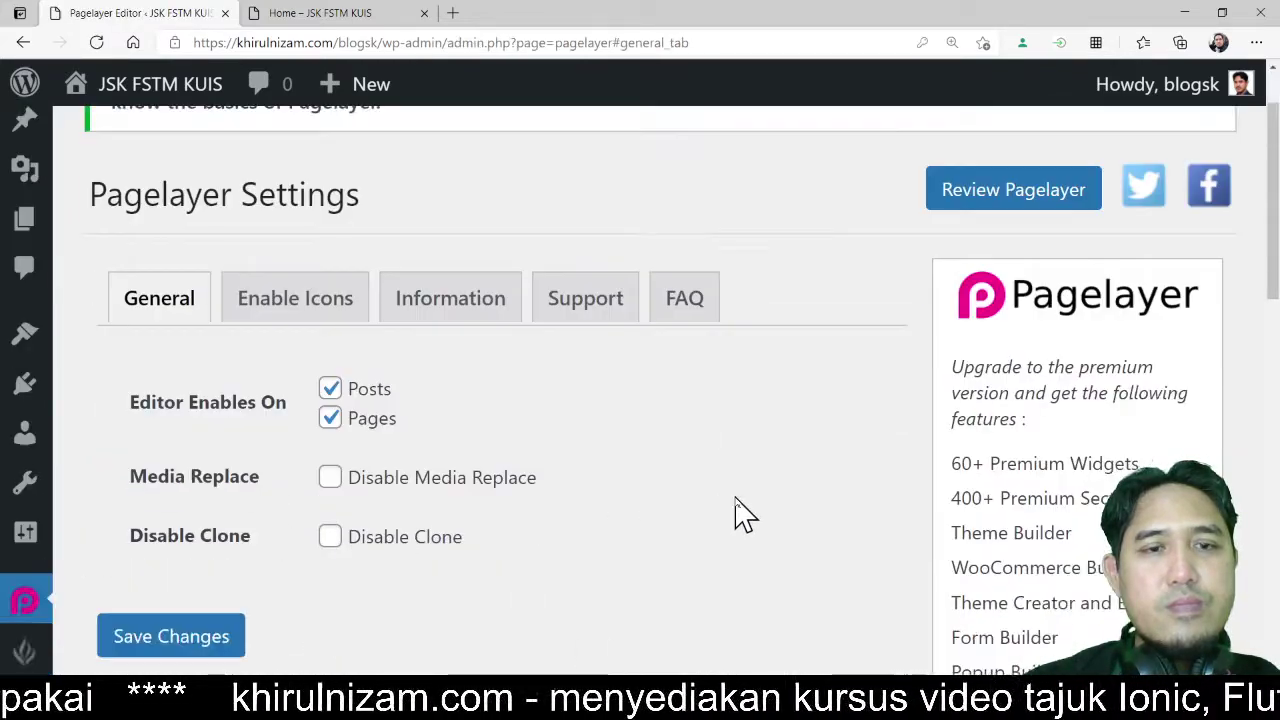
scroll(738, 514, down, 4)
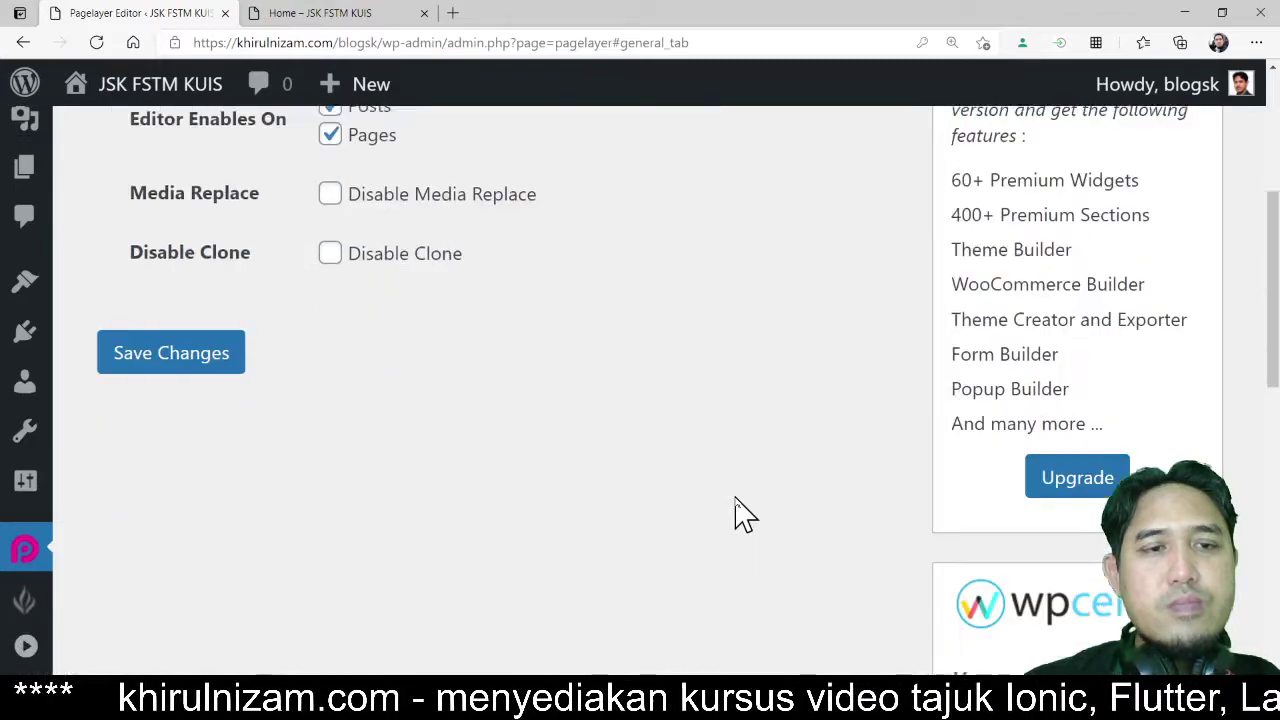
scroll(251, 549, down, 2)
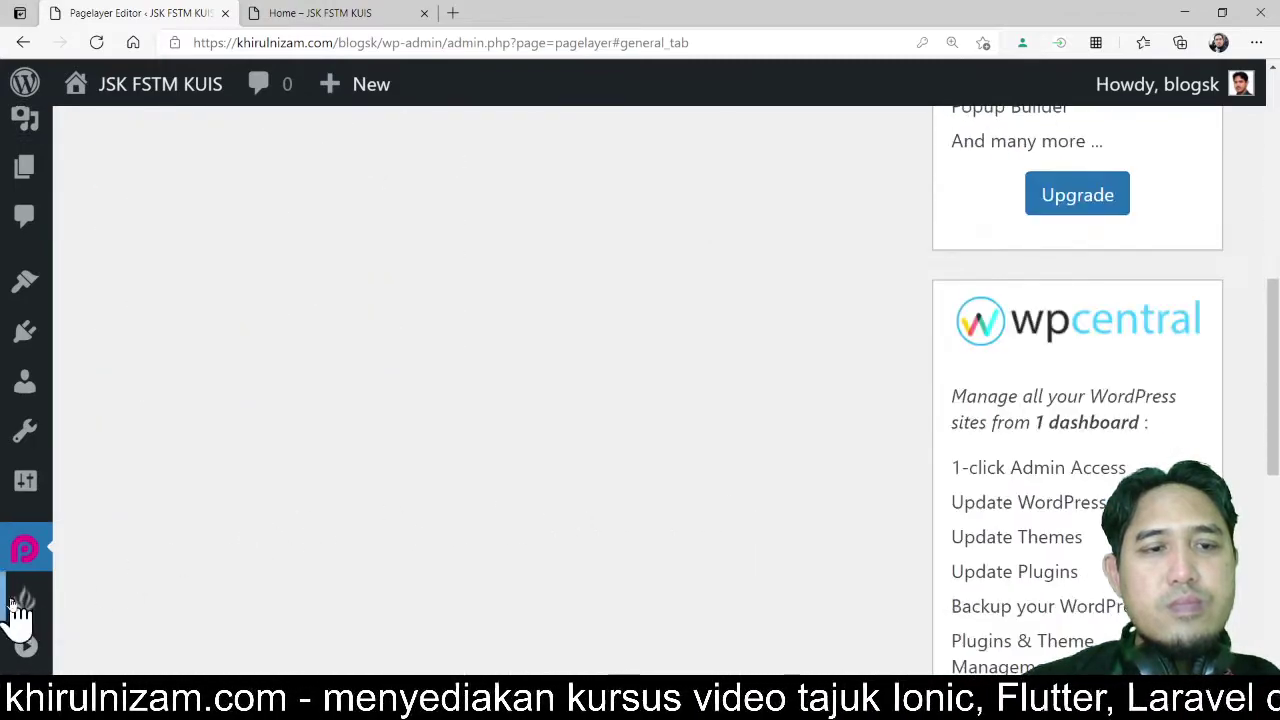
click(14, 606)
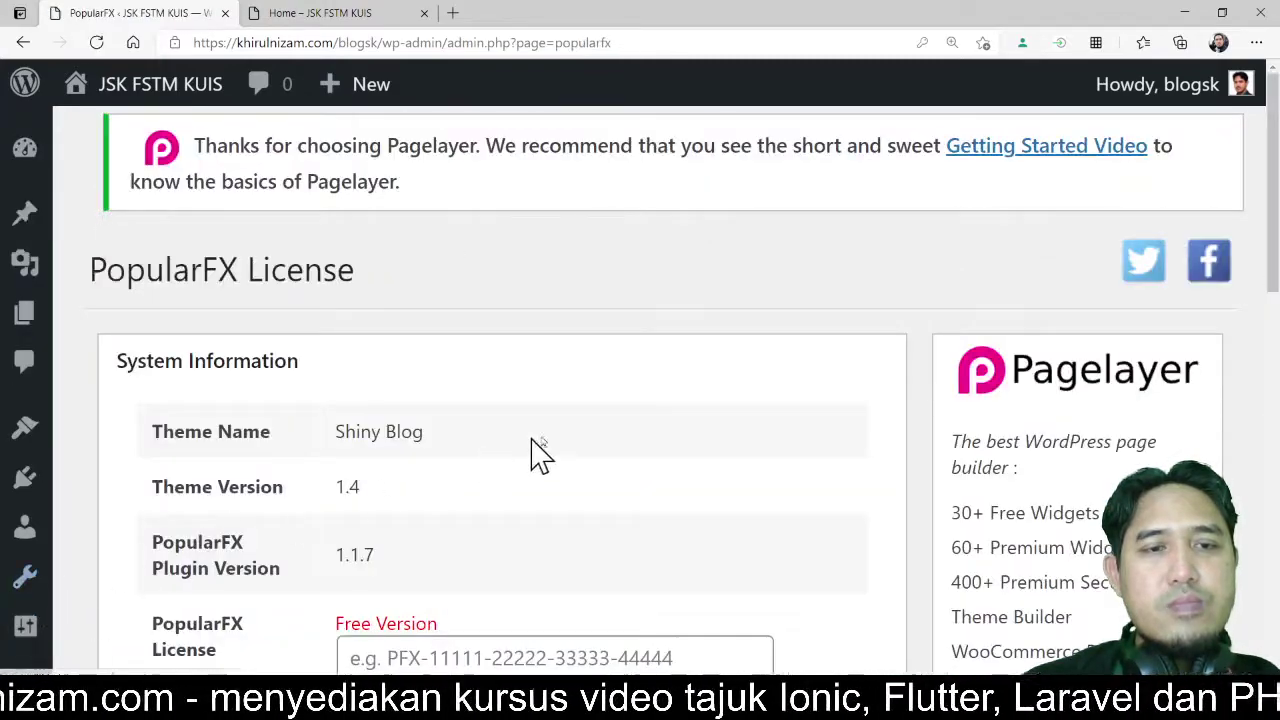
scroll(200, 572, down, 2)
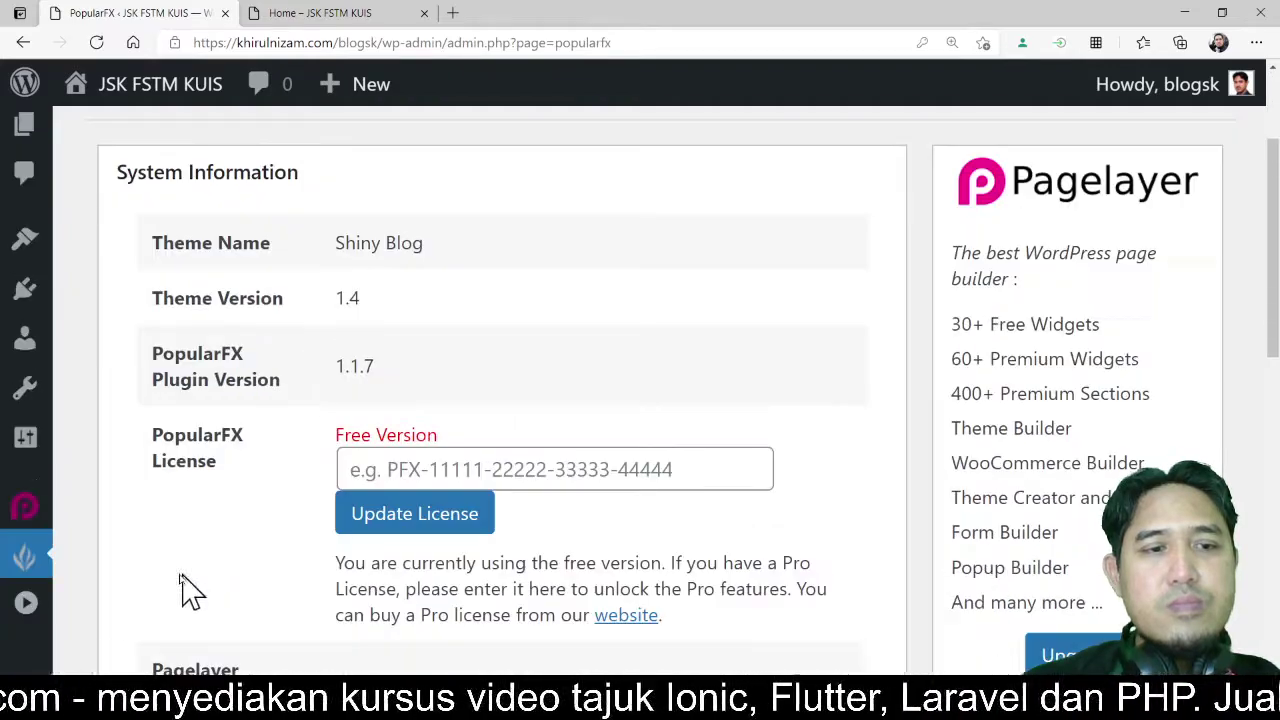
- Open the list of installed plugins and look through its entries
click(26, 388)
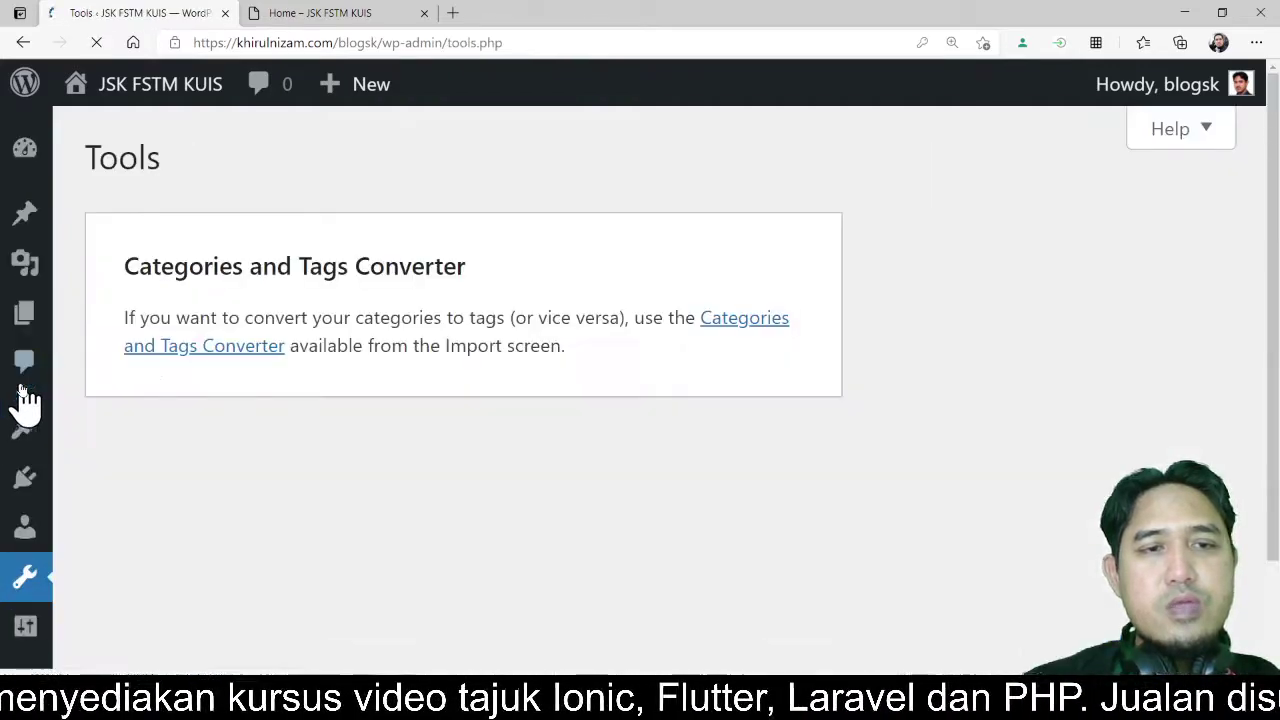
mouse_move(22, 480)
click(136, 526)
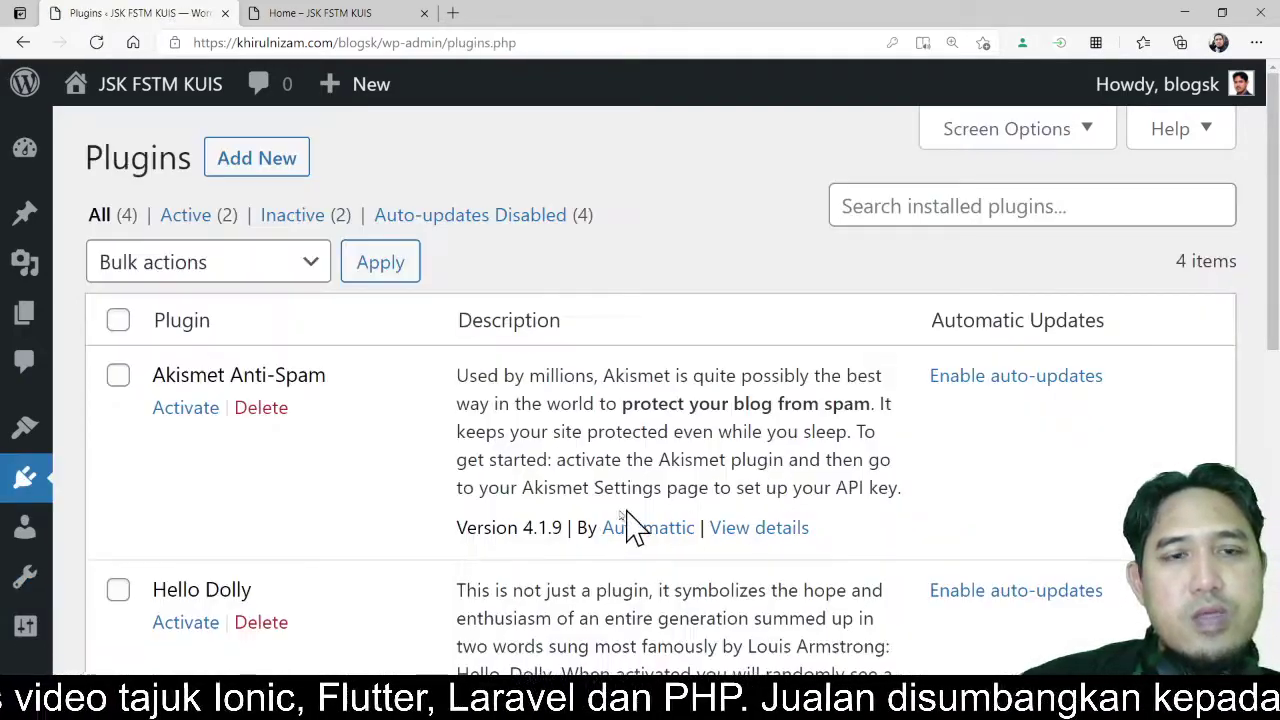
scroll(415, 540, down, 1)
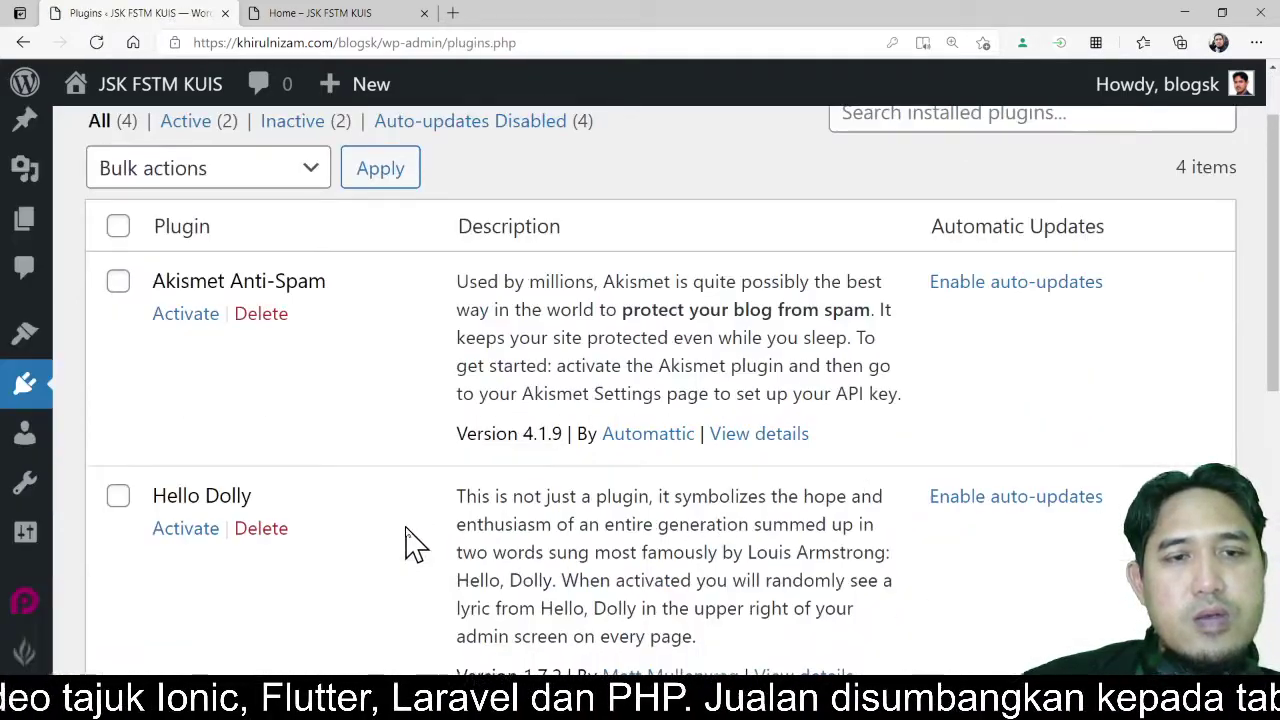
click(311, 280)
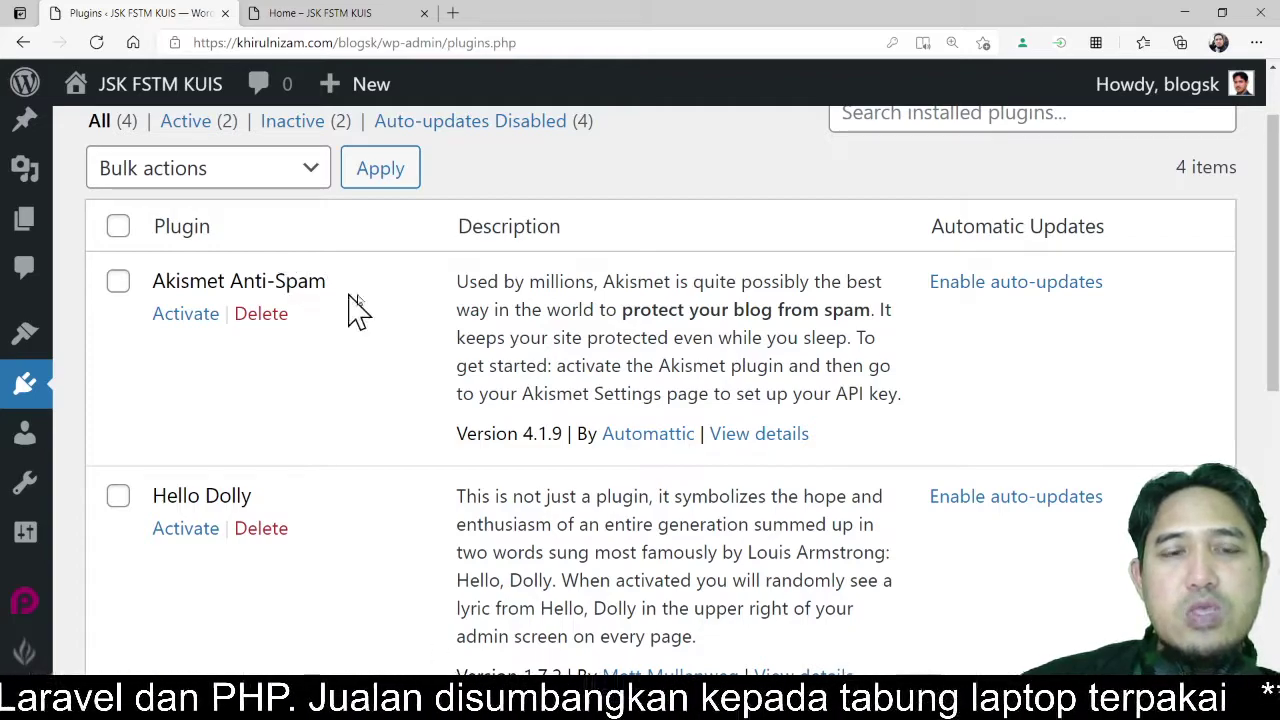
scroll(460, 462, down, 3)
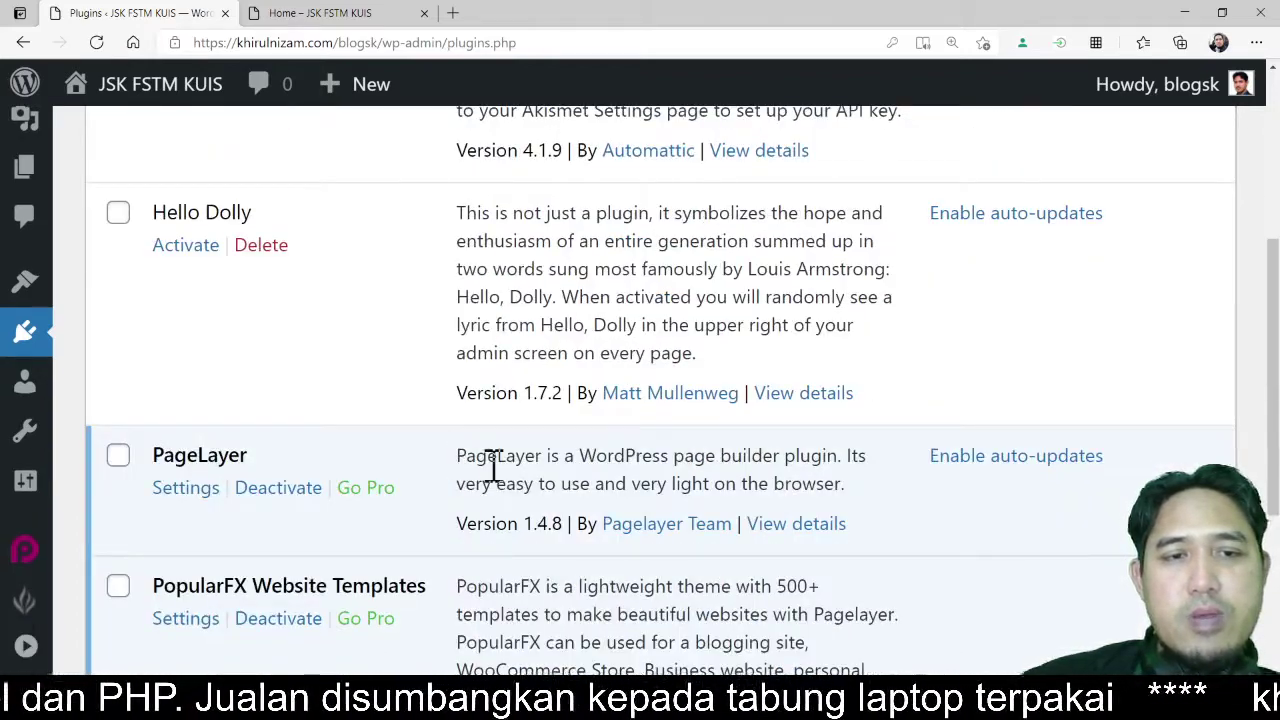
- Deactivate the PageLayer and PopularFX Website Templates plugins together with a bulk action
click(119, 458)
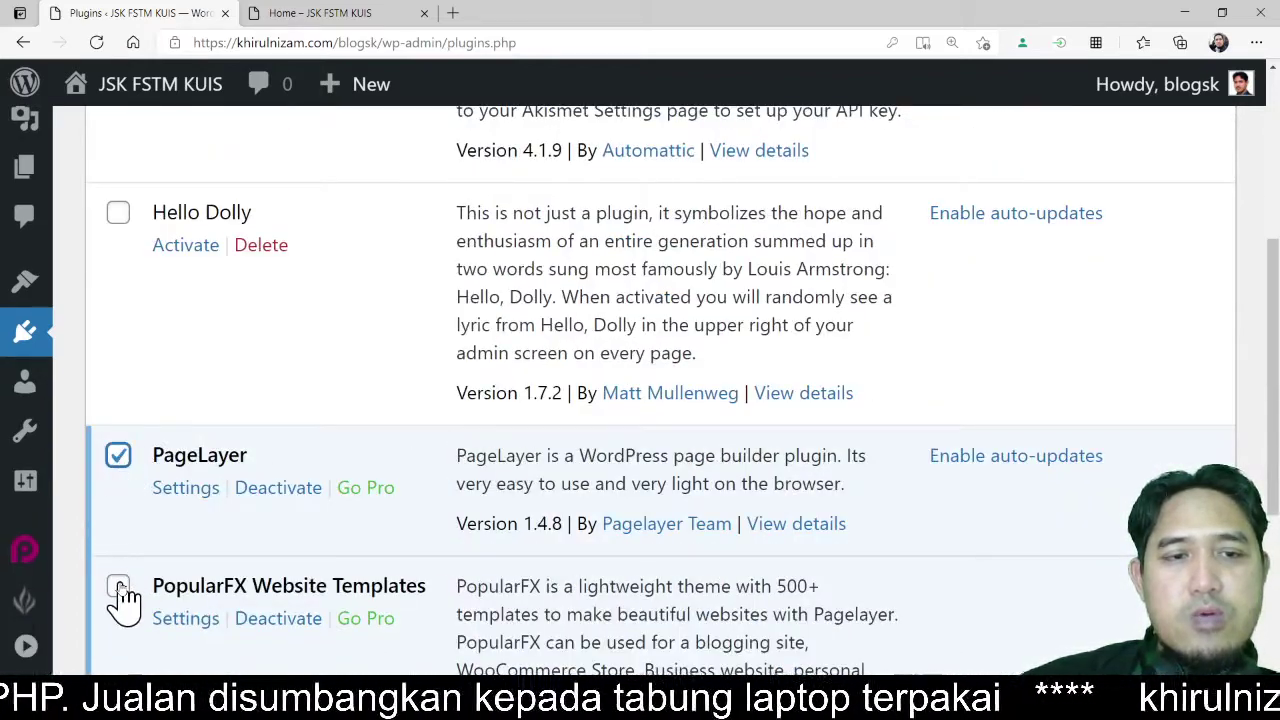
click(119, 588)
scroll(481, 488, down, 3)
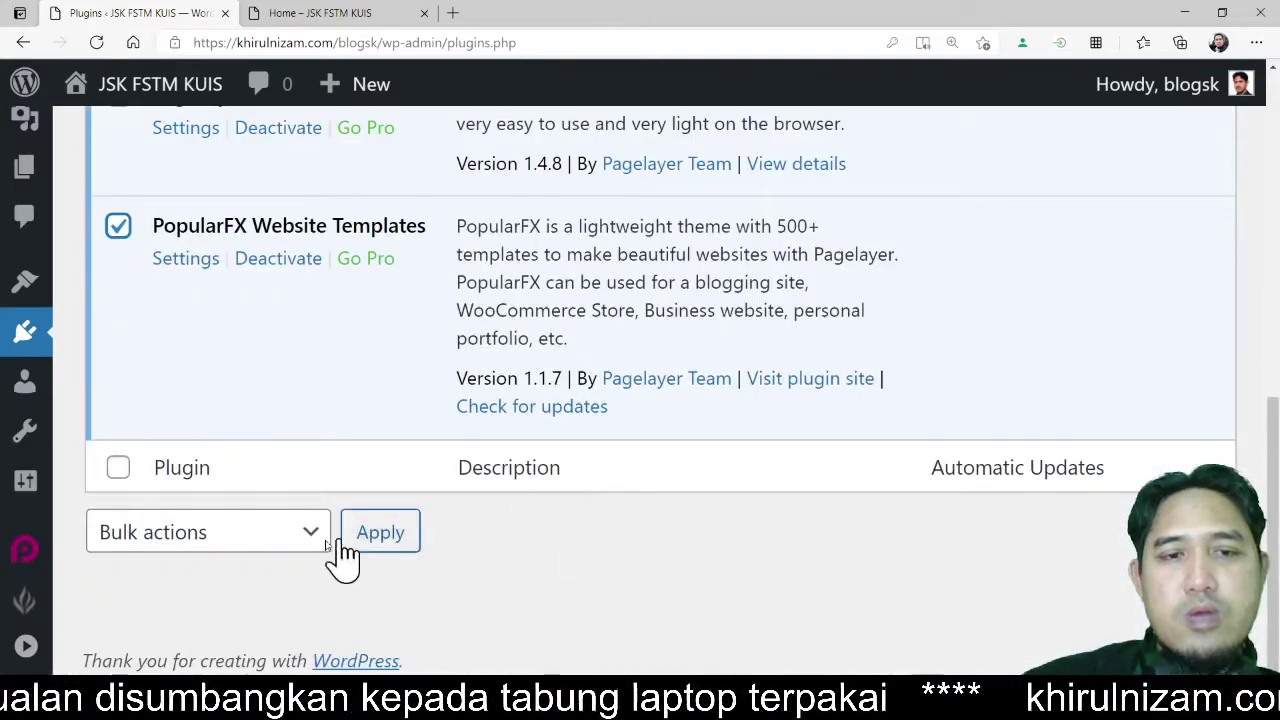
click(300, 548)
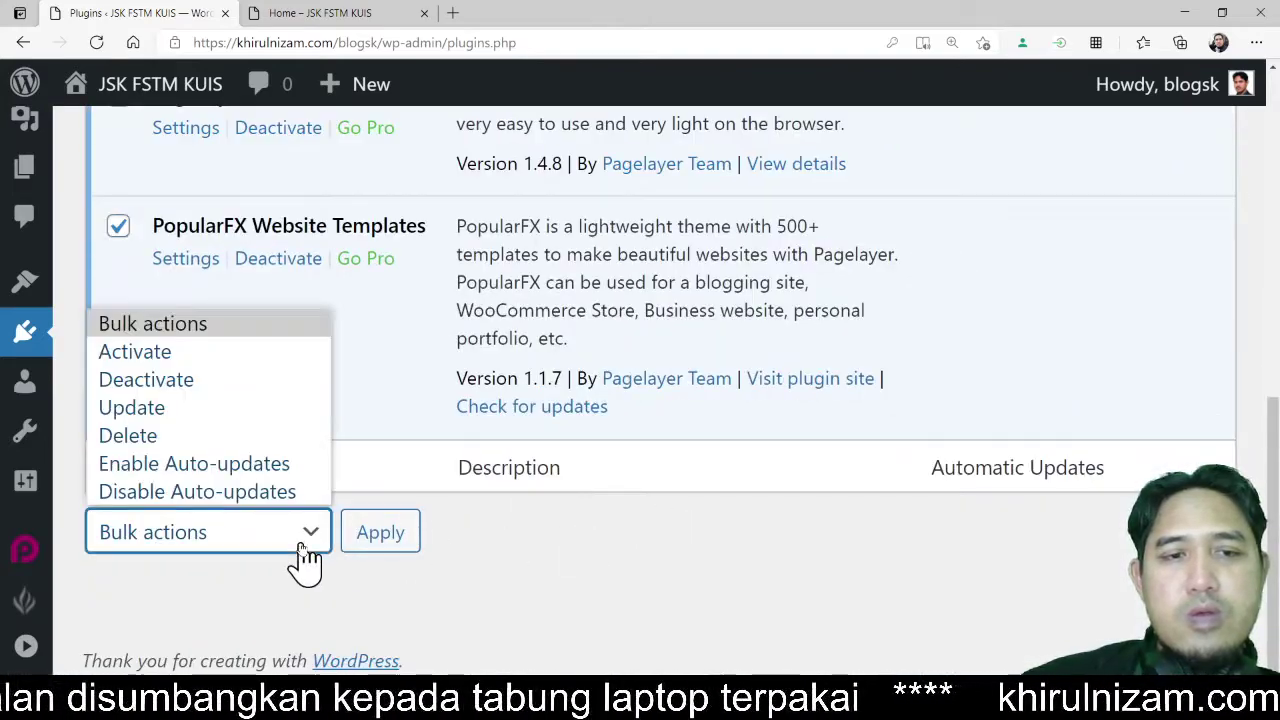
click(196, 383)
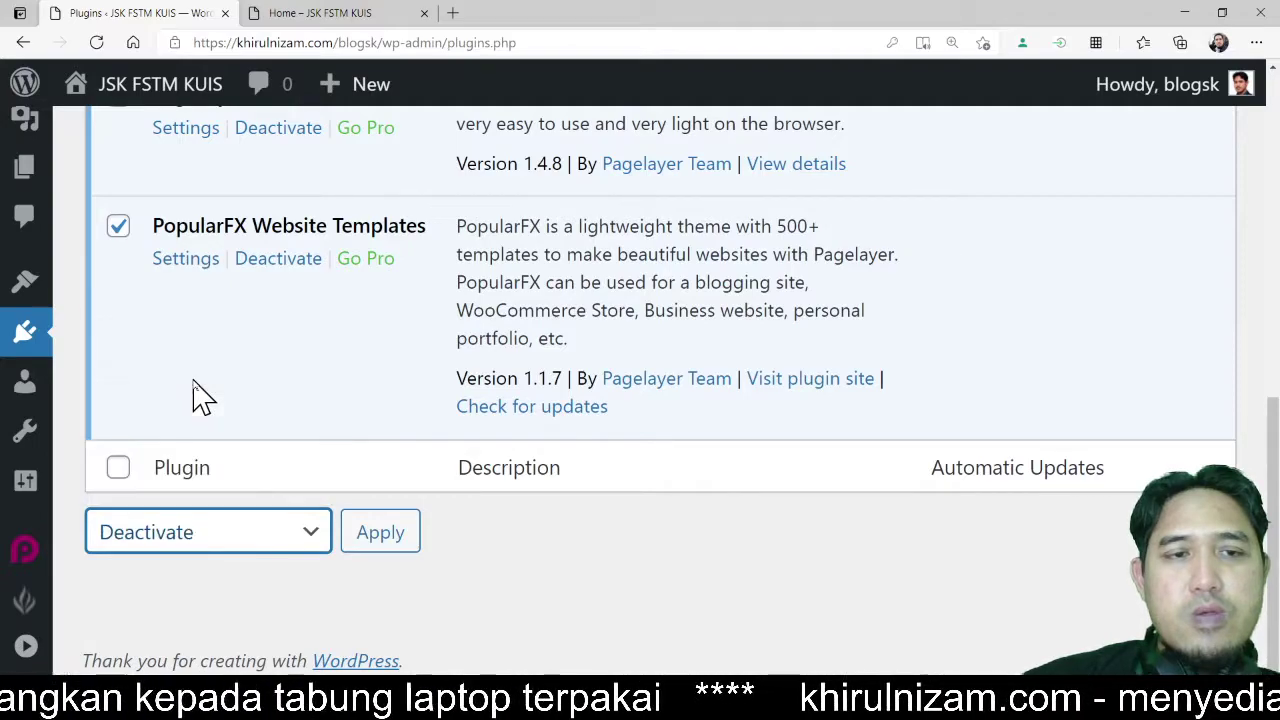
click(399, 546)
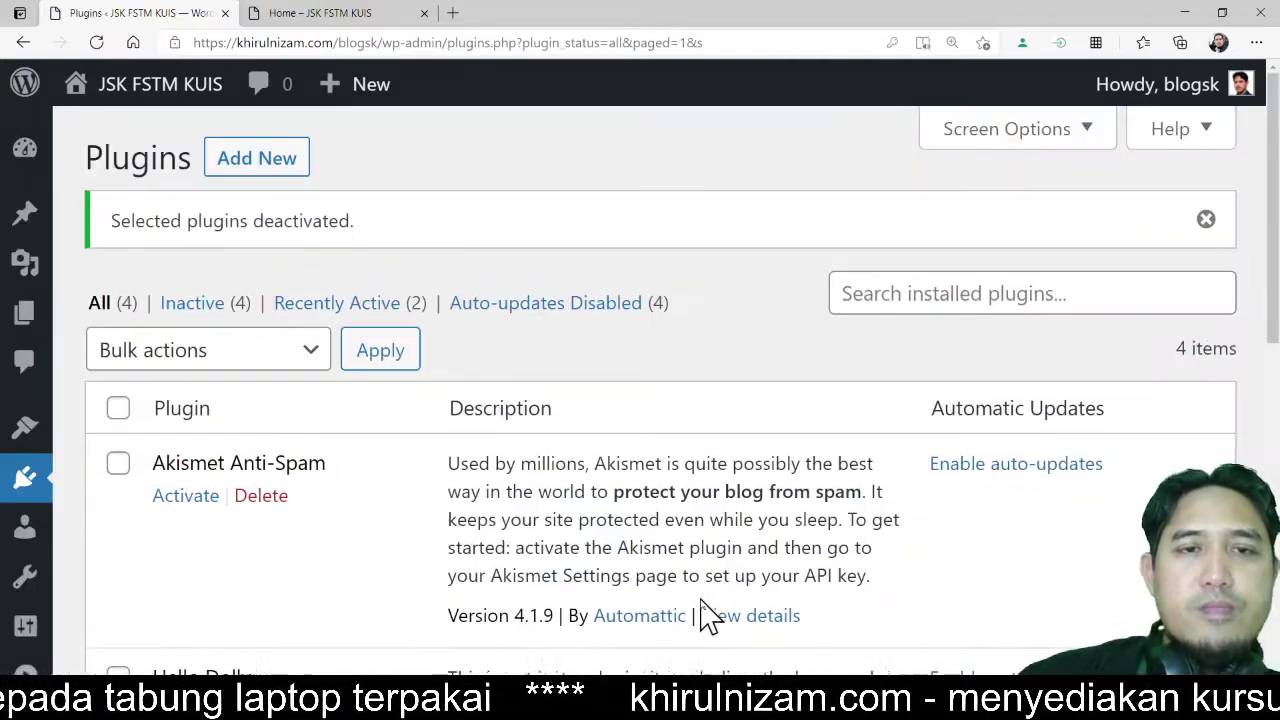
- Reload the site's Home page and check its header and content with the two plugins deactivated
click(362, 14)
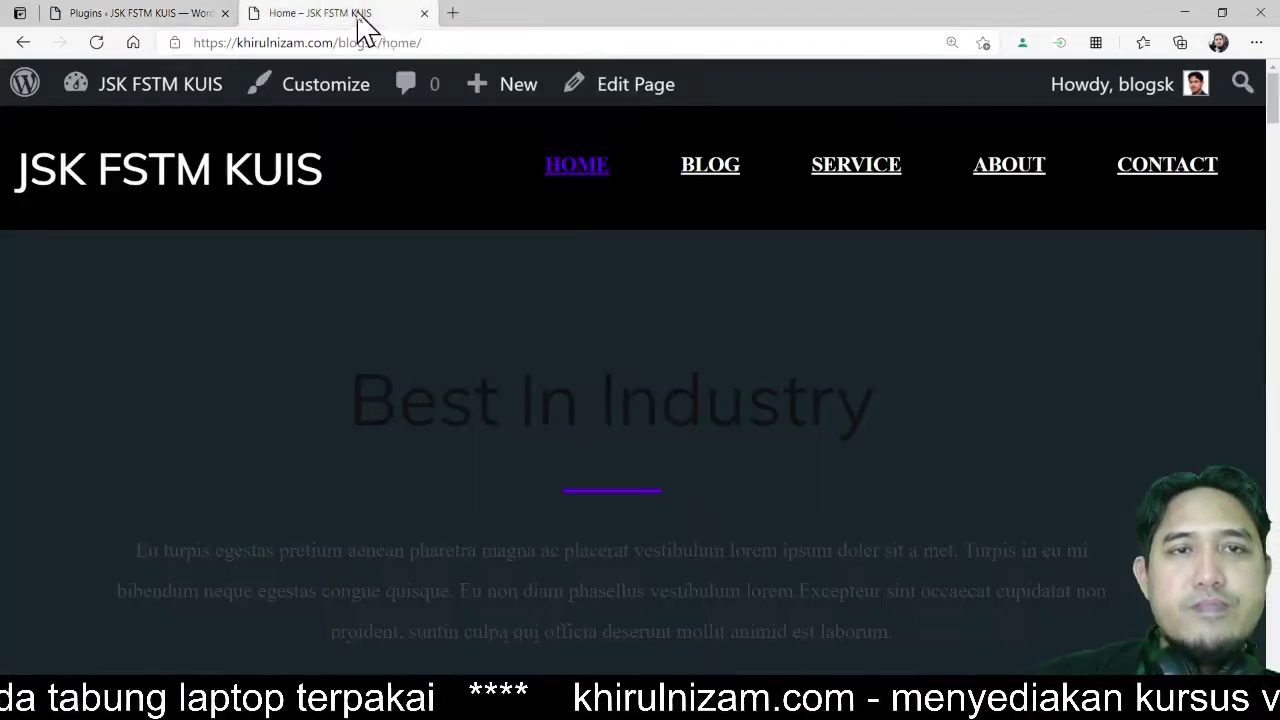
click(387, 46)
key(Return)
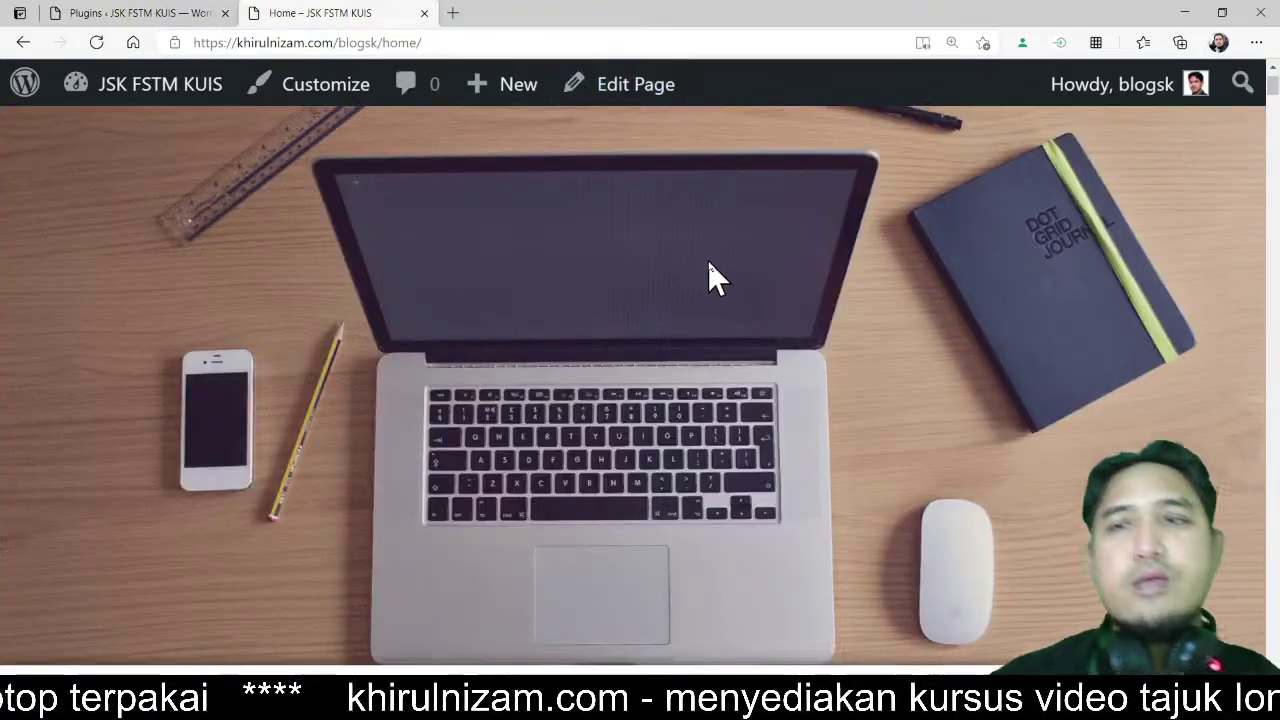
scroll(708, 260, down, 5)
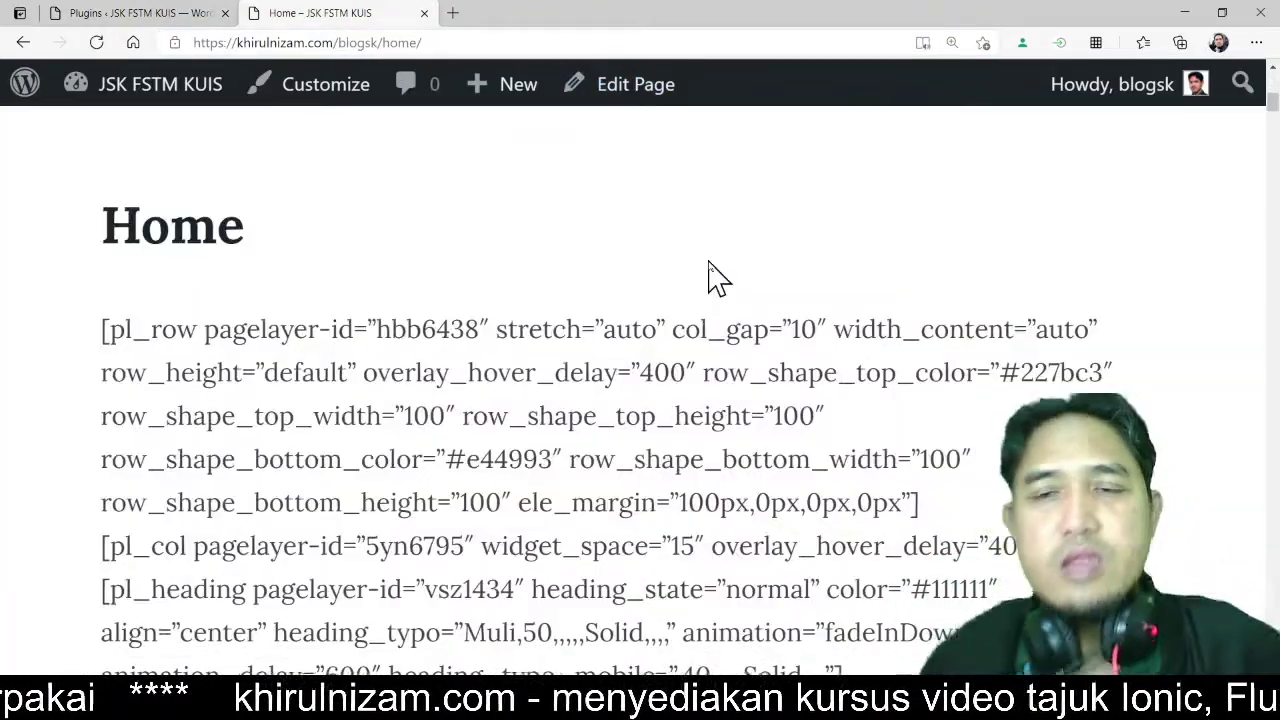
scroll(716, 280, up, 5)
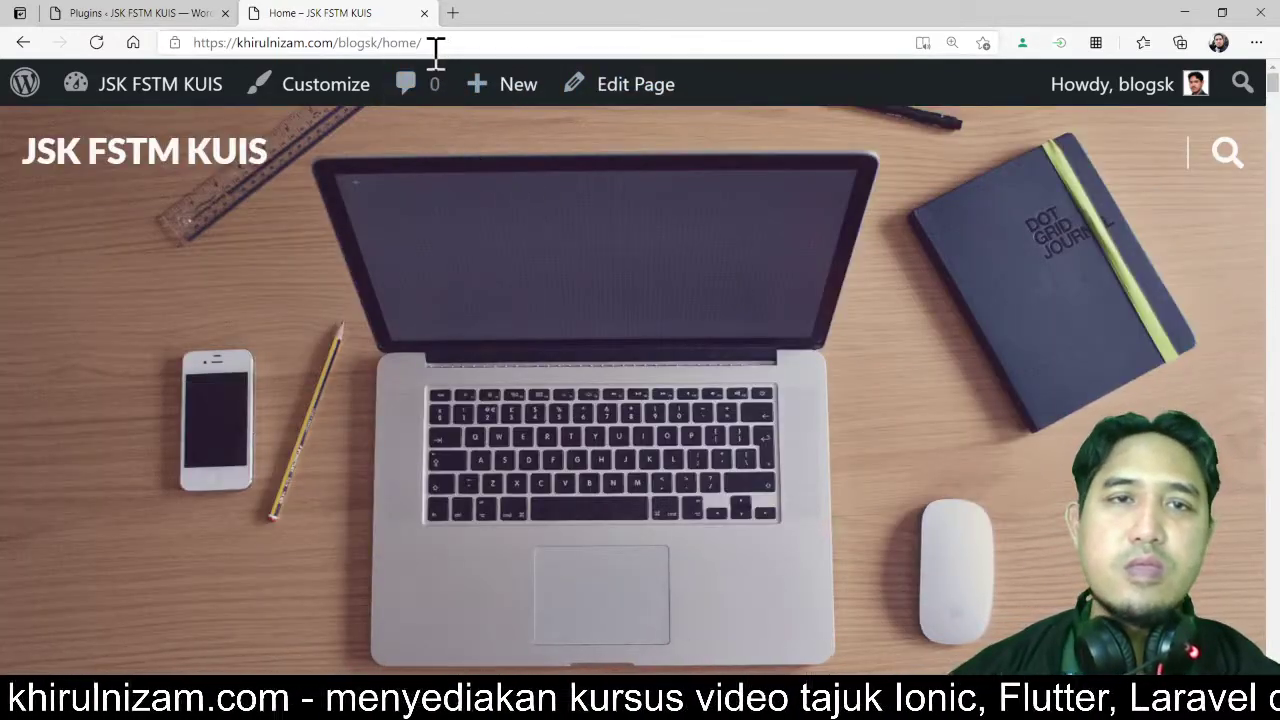
- Load the blog's root address without the home/ part and look over the front page down to the footer
click(388, 42)
drag(388, 42, 747, 66)
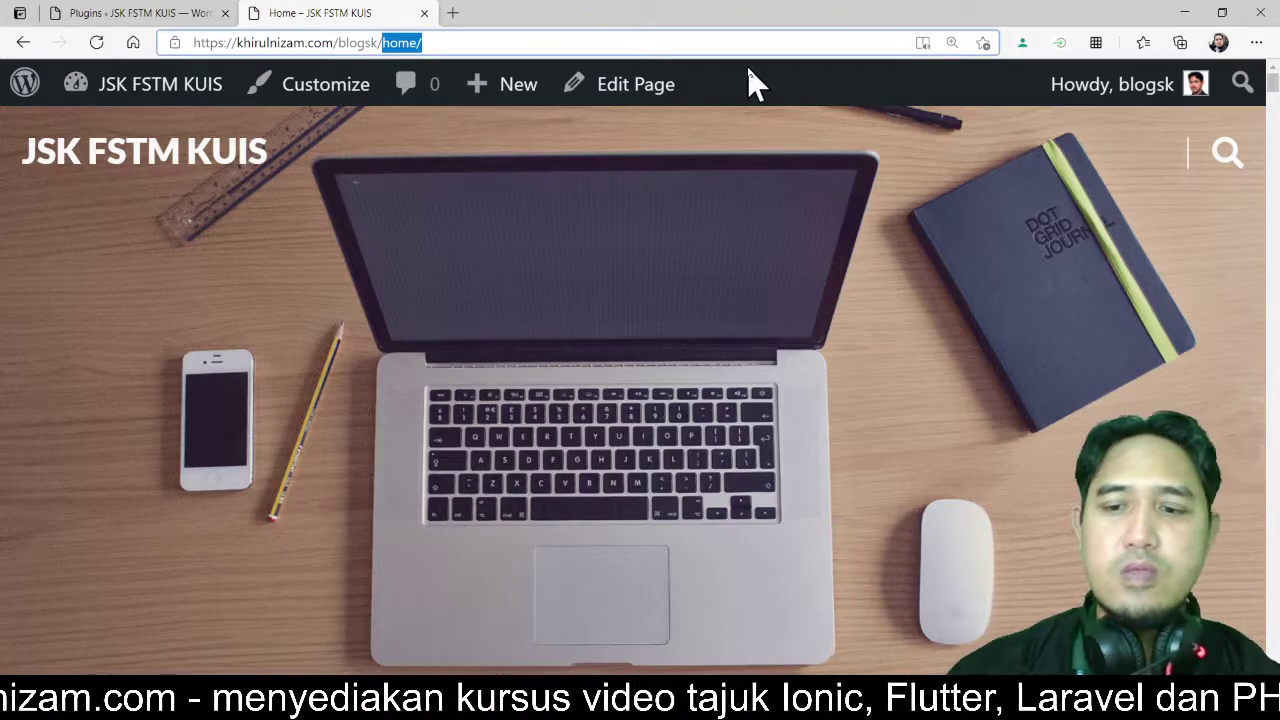
key(BackSpace)
key(Return)
scroll(755, 390, down, 15)
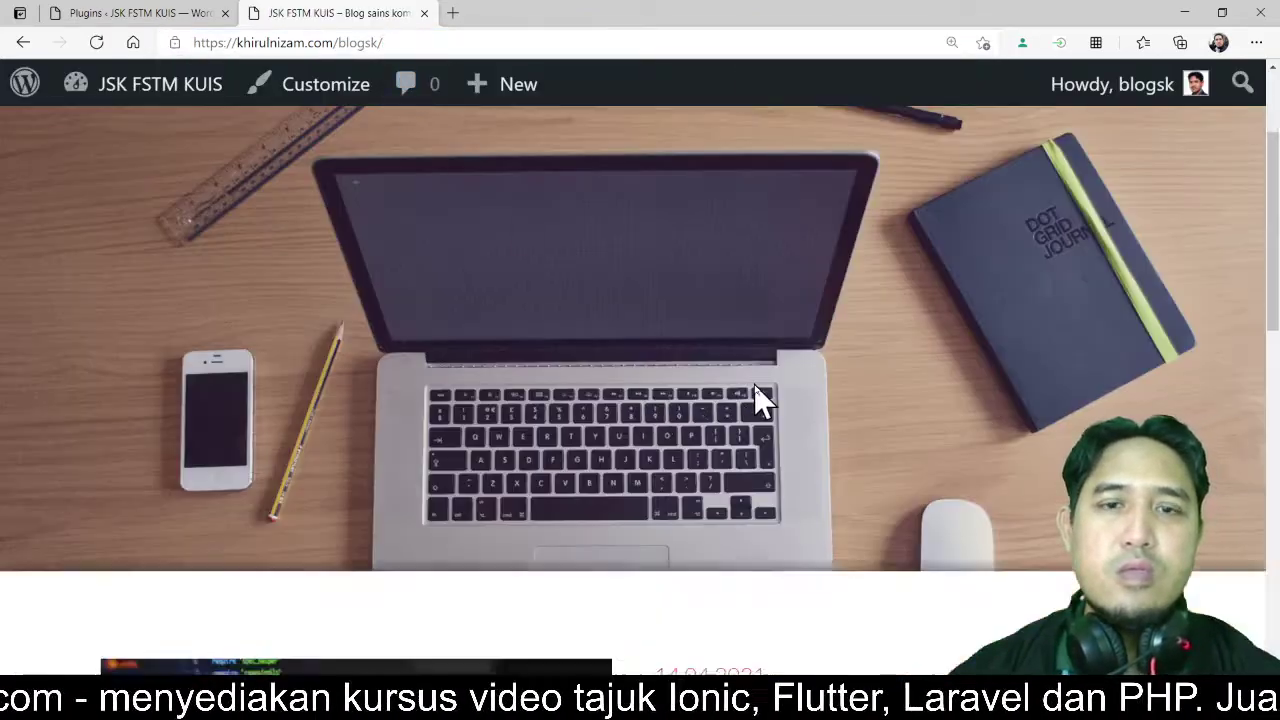
scroll(760, 400, down, 1)
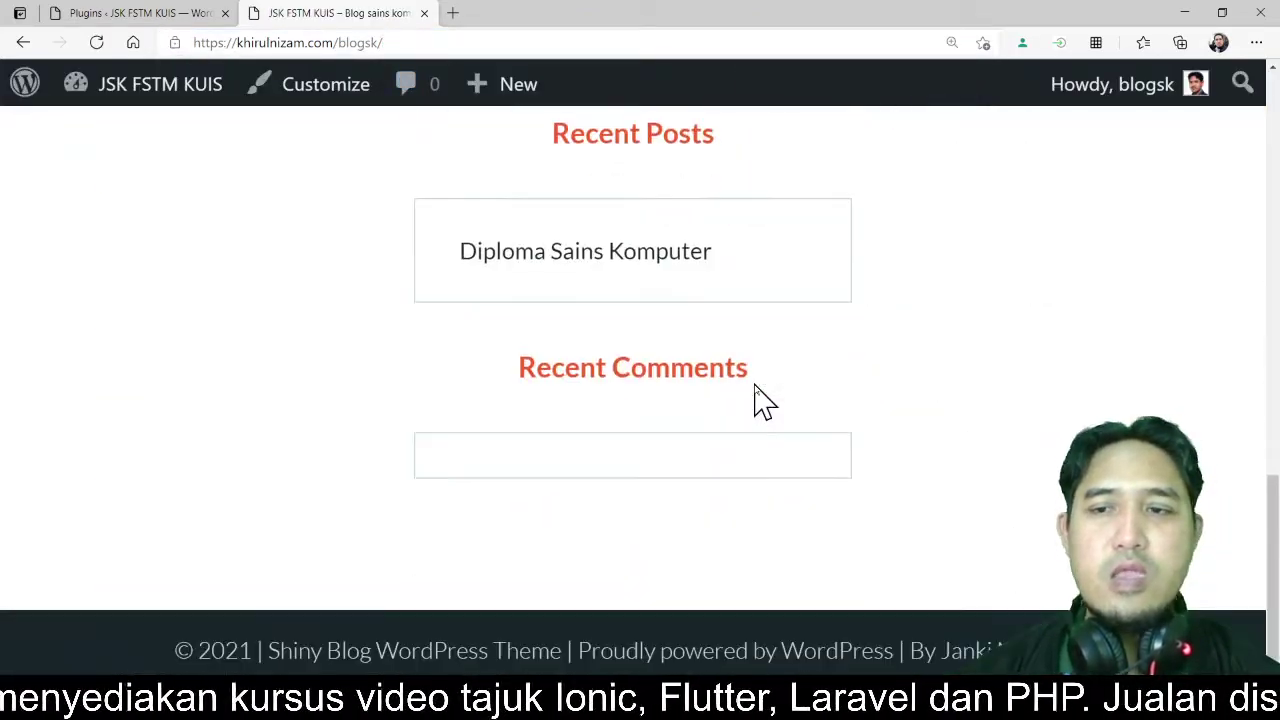
scroll(757, 398, up, 15)
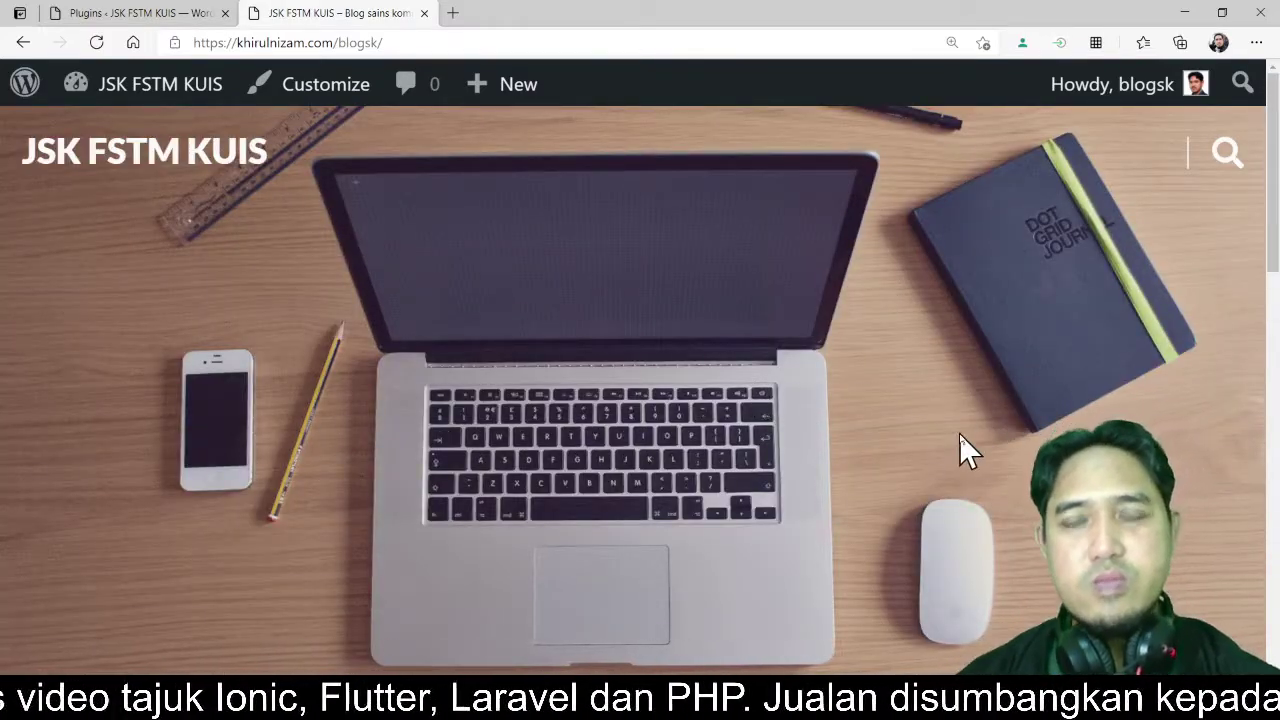
- Select the PageLayer and PopularFX Website Templates plugins in the plugins list, and recheck the blog's front page
click(140, 14)
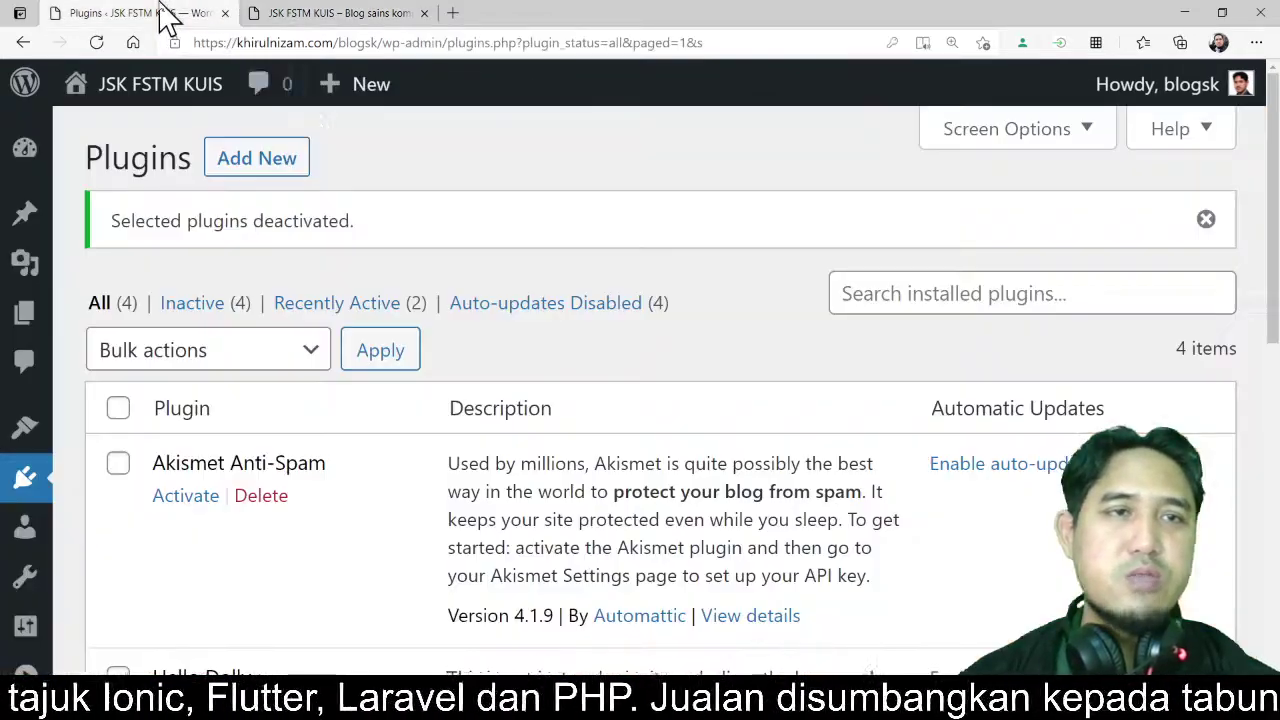
scroll(604, 415, down, 5)
scroll(604, 405, down, 3)
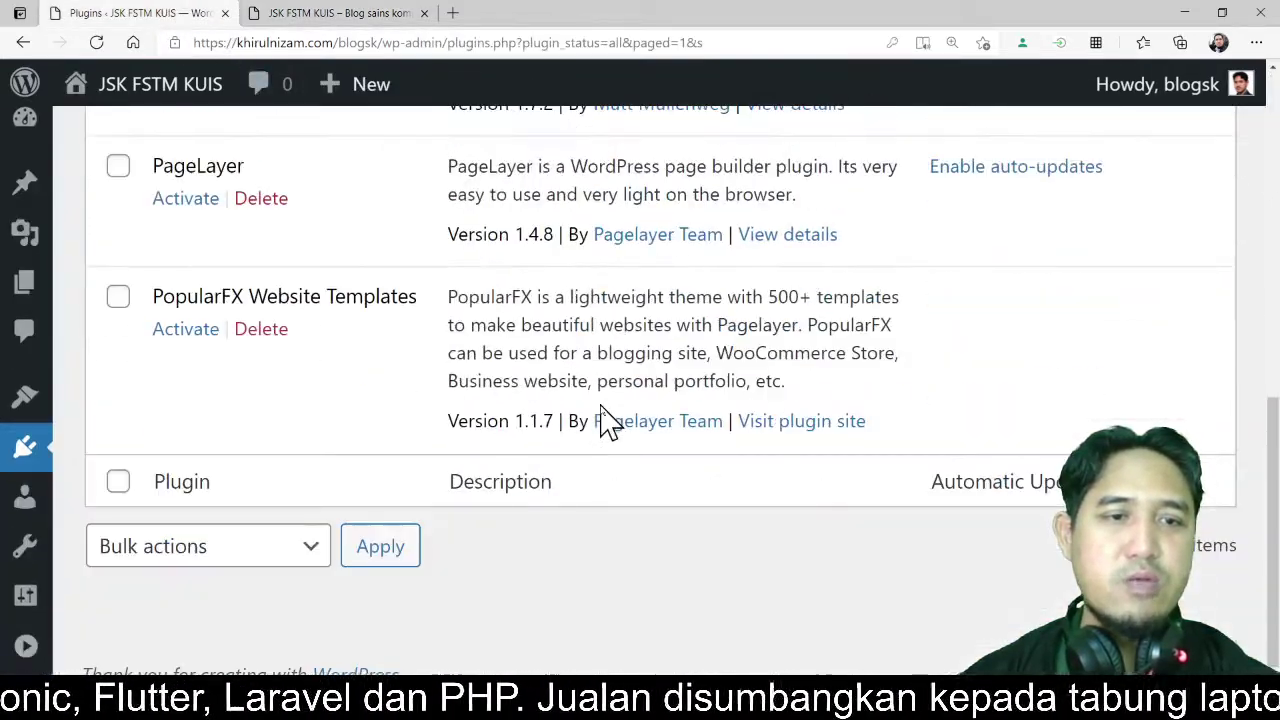
click(118, 168)
click(120, 297)
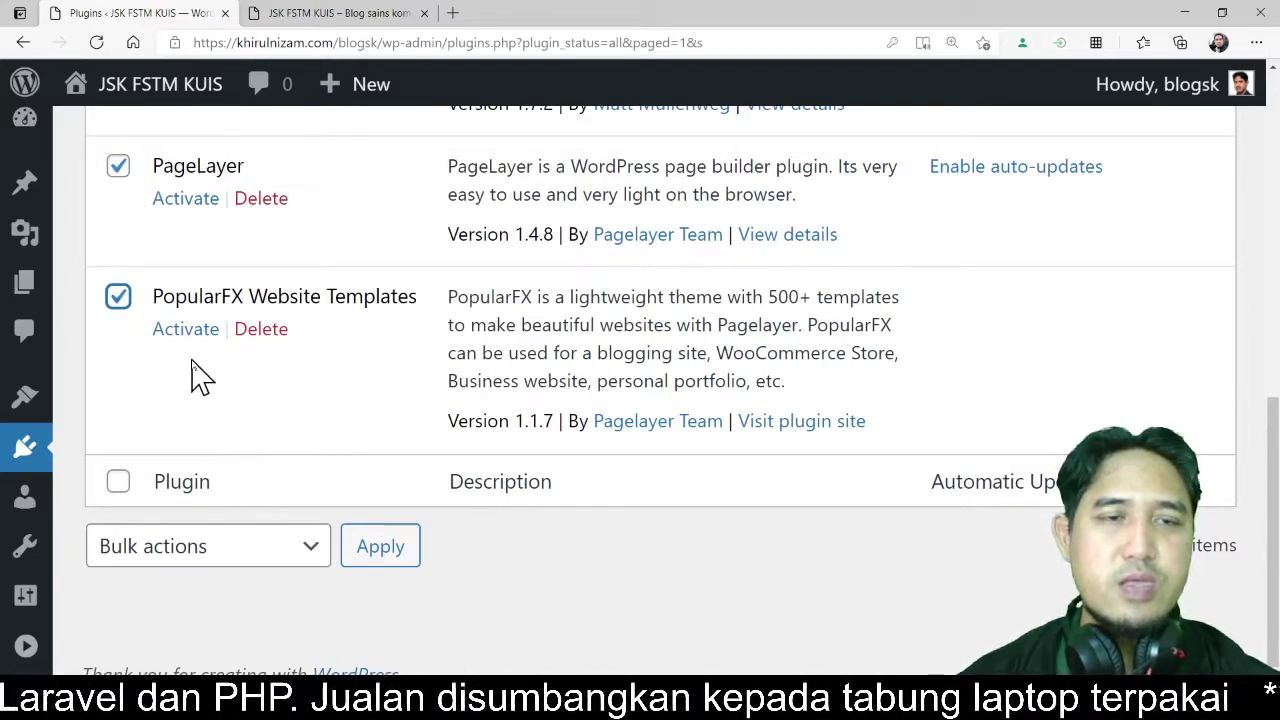
scroll(191, 368, up, 1)
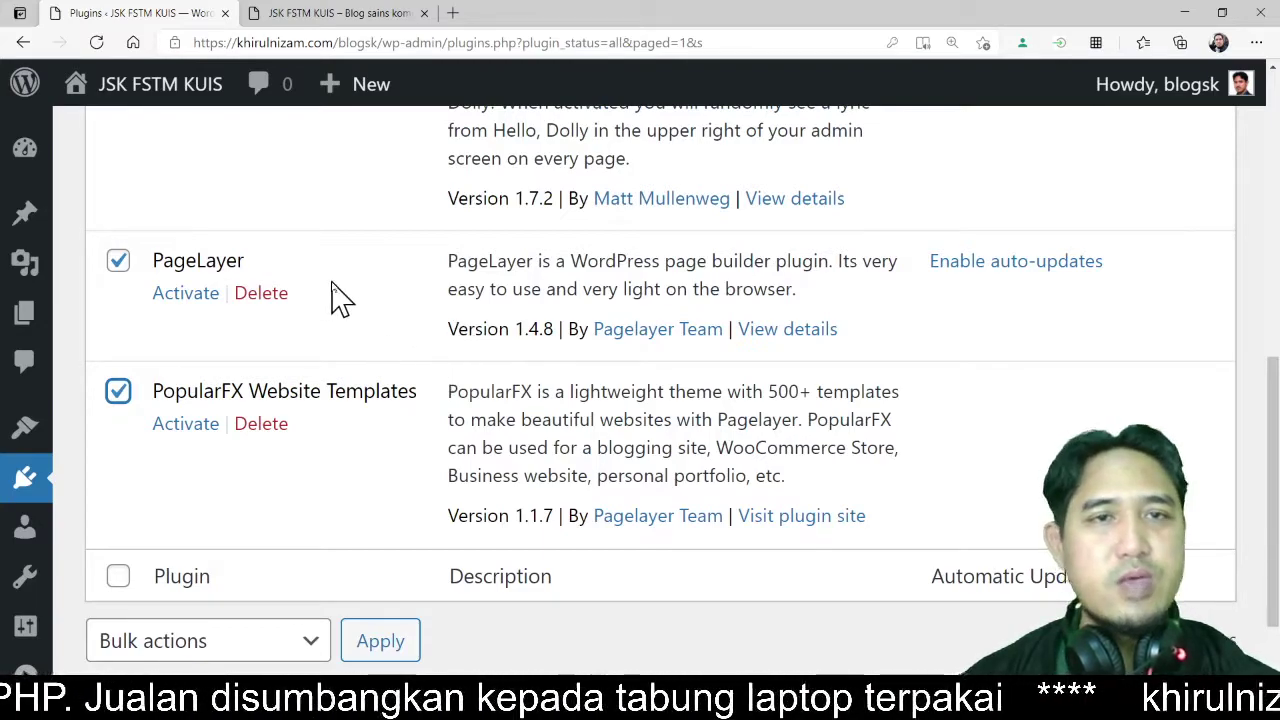
click(337, 13)
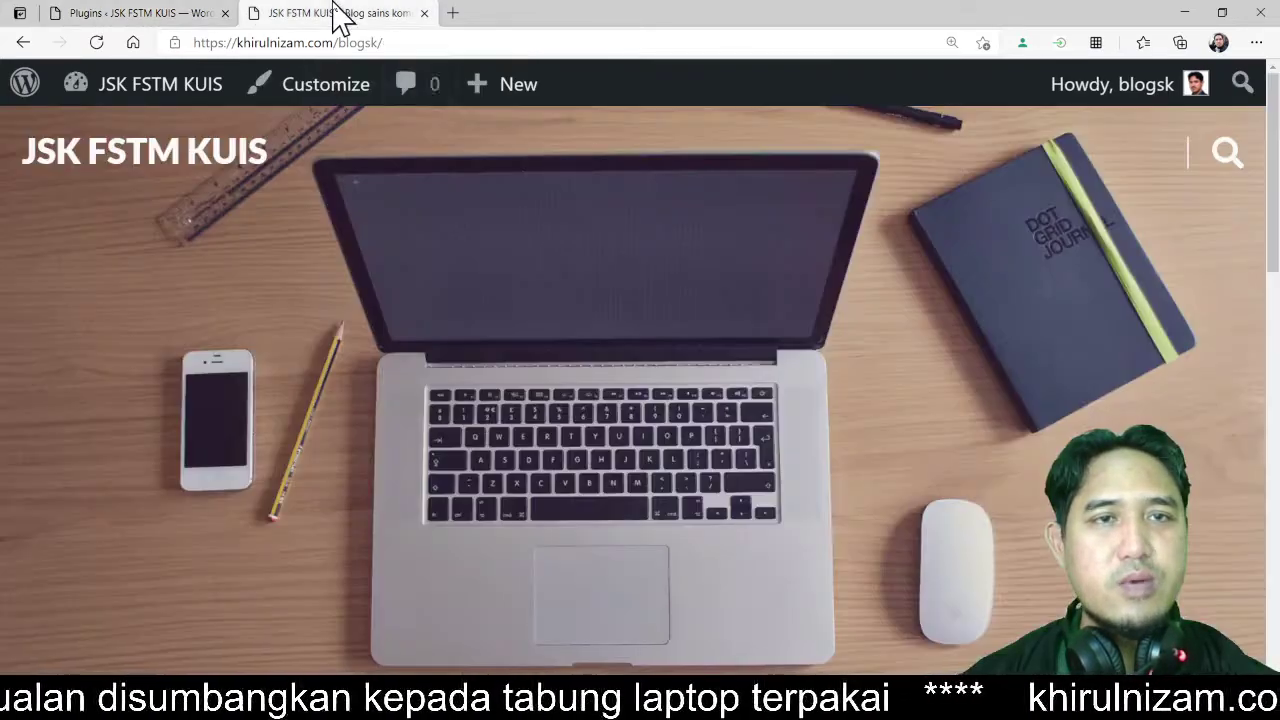
scroll(888, 388, down, 2)
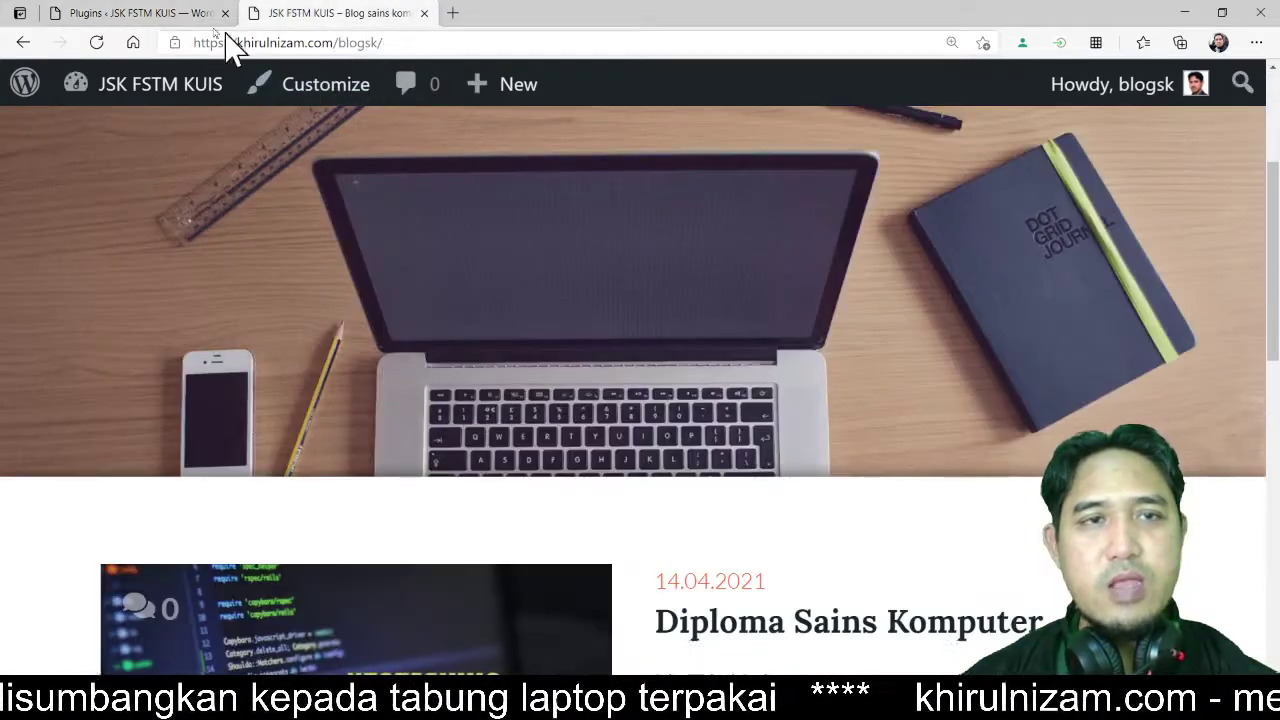
- Return to the plugins list and delete the Hello Dolly plugin, confirming the deletion
click(178, 16)
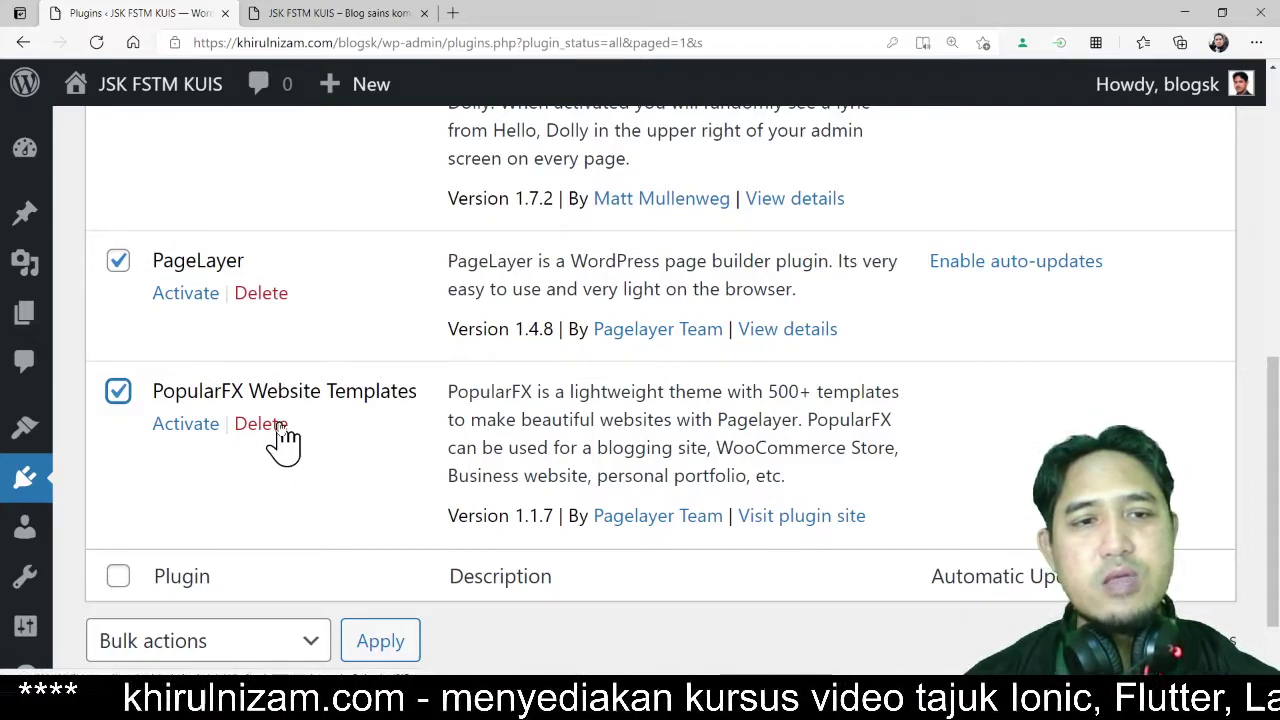
scroll(400, 325, up, 3)
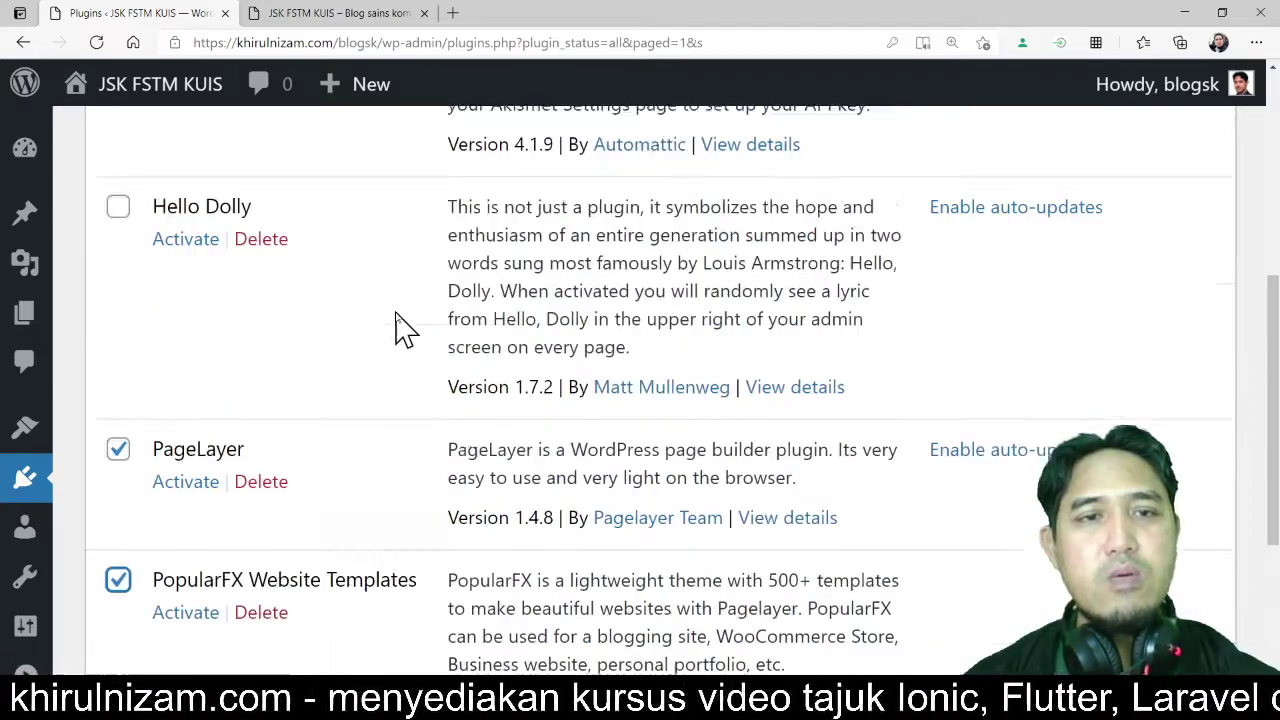
scroll(440, 400, up, 1)
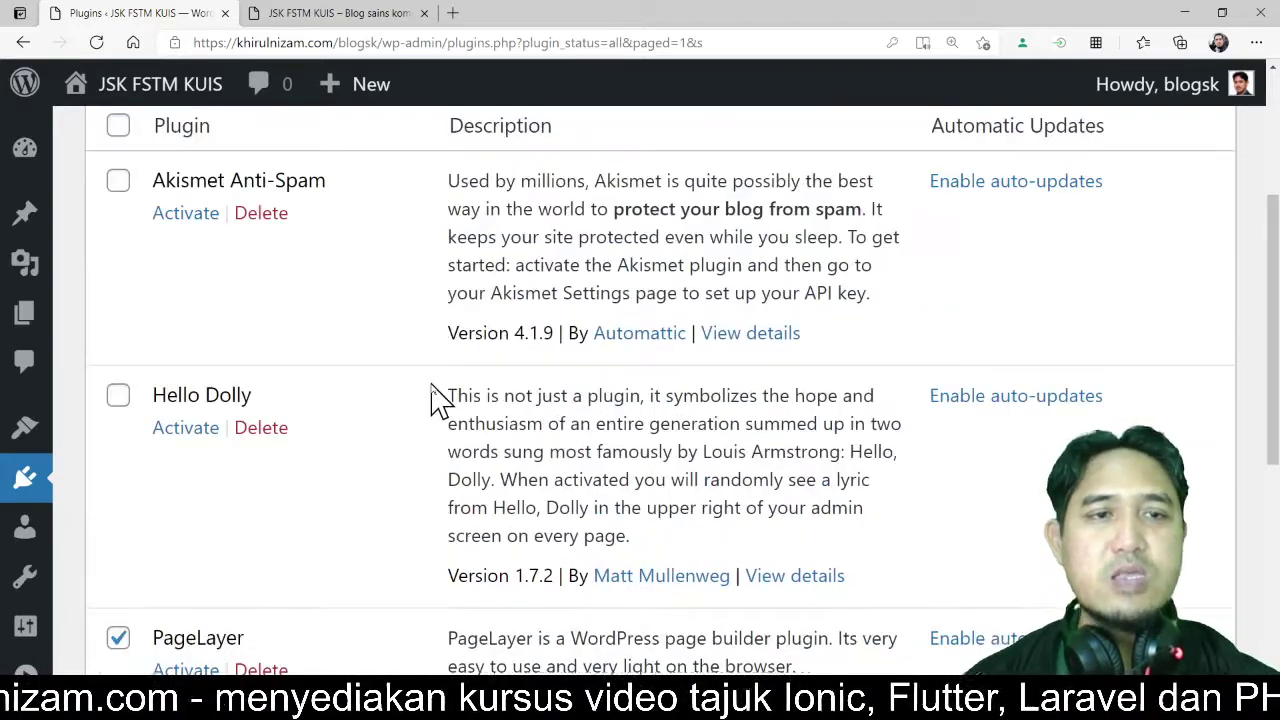
scroll(437, 400, down, 2)
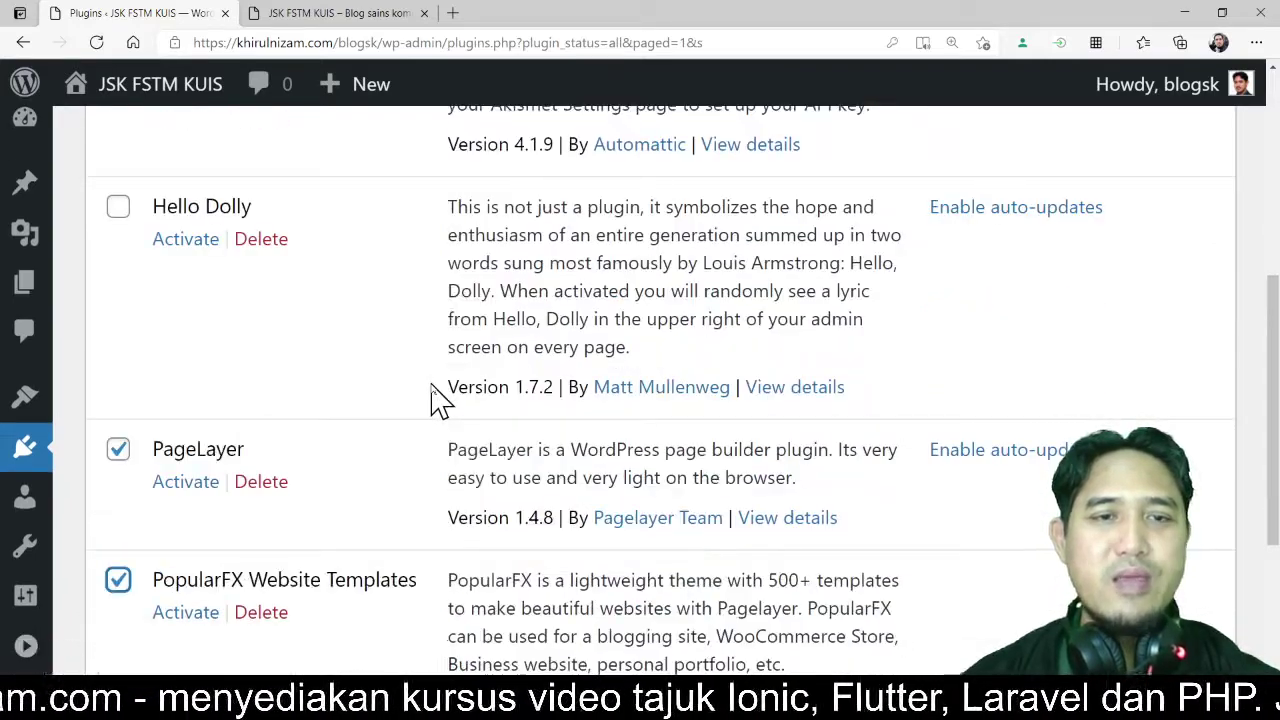
click(276, 243)
click(723, 139)
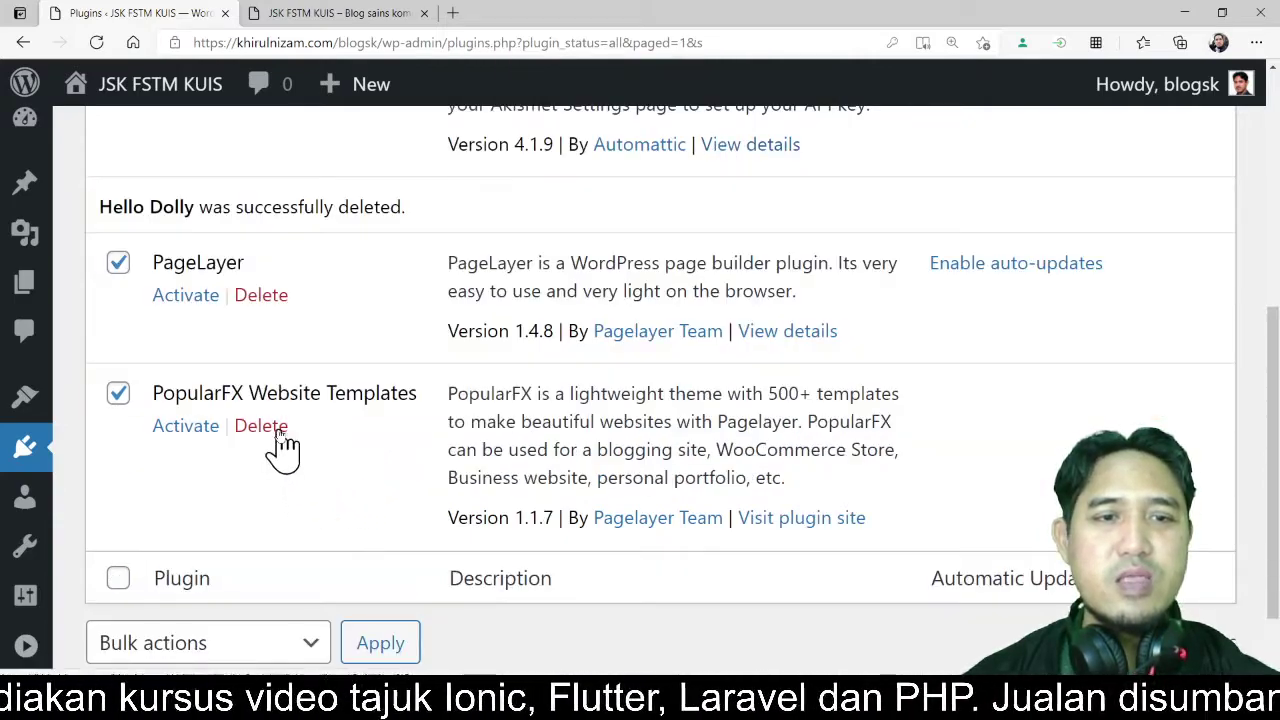
- Delete the PopularFX Website Templates and PageLayer plugins one after the other, confirming each deletion
click(278, 432)
click(710, 142)
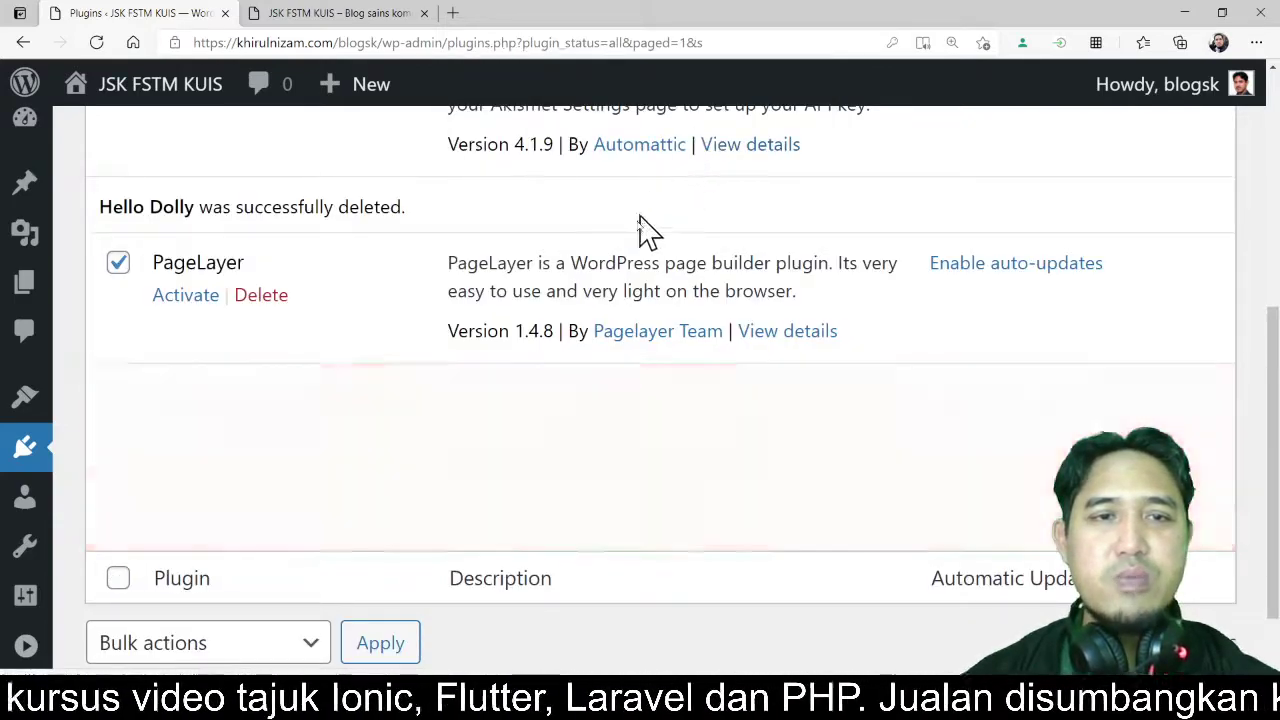
click(261, 316)
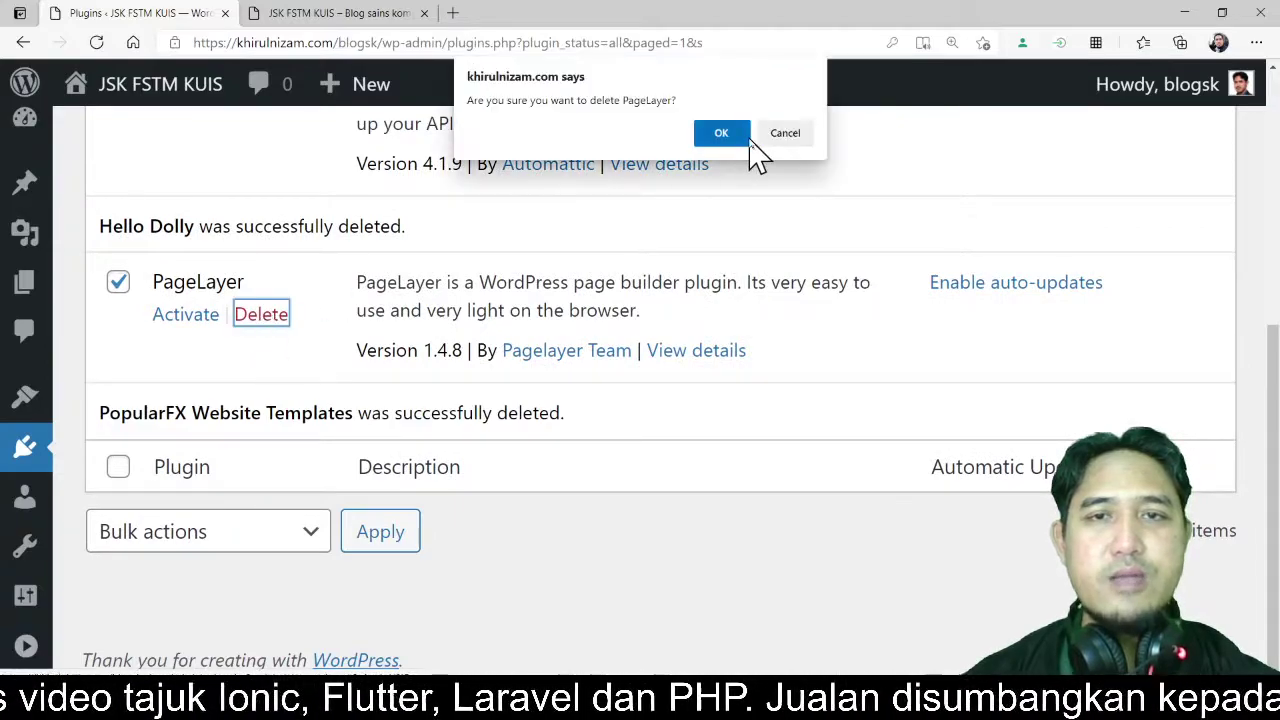
click(721, 134)
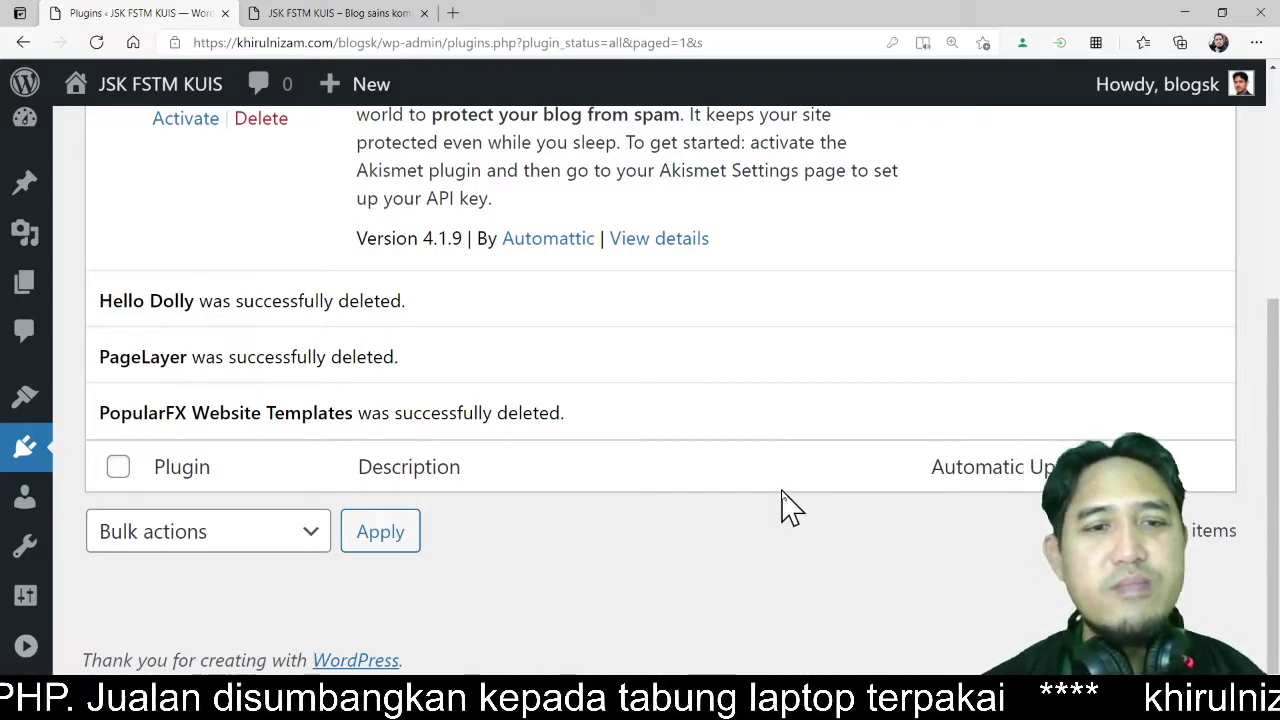
- Activate the Akismet Anti-Spam plugin
scroll(730, 565, up, 1)
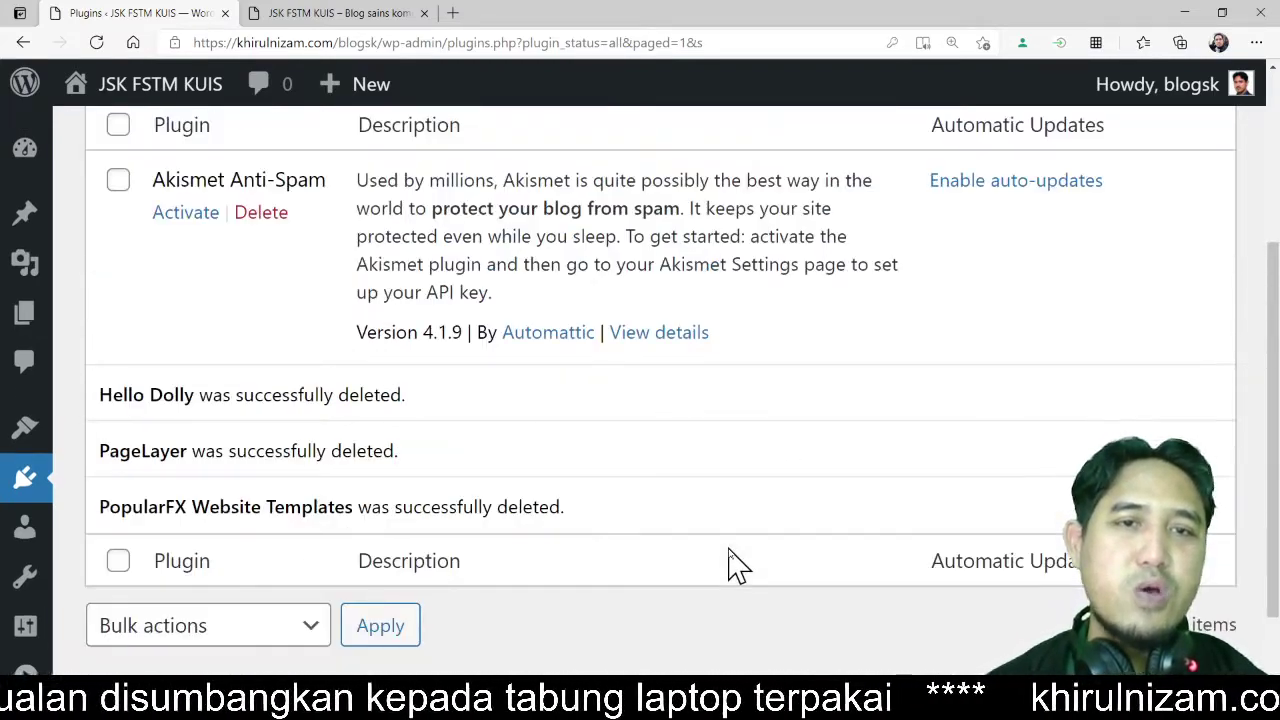
scroll(595, 540, up, 2)
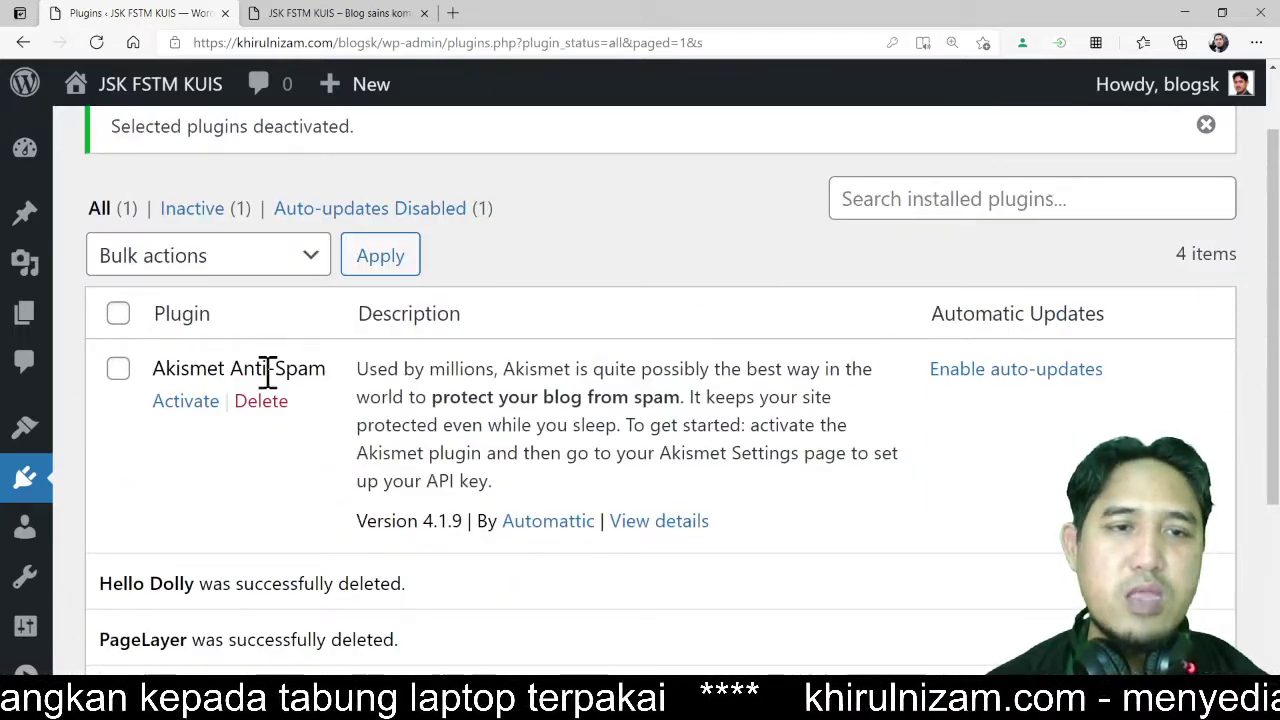
click(192, 402)
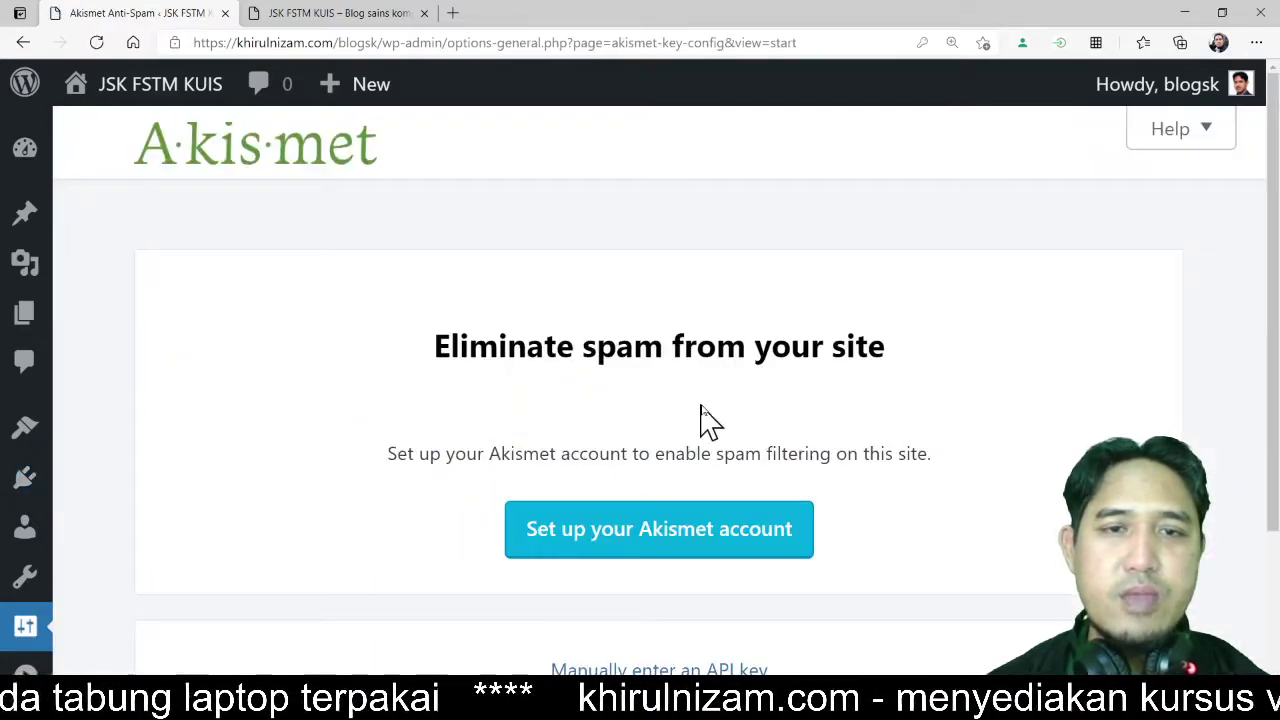
- Review the Akismet page's options for setting up an account or manually entering an API key
scroll(705, 420, down, 2)
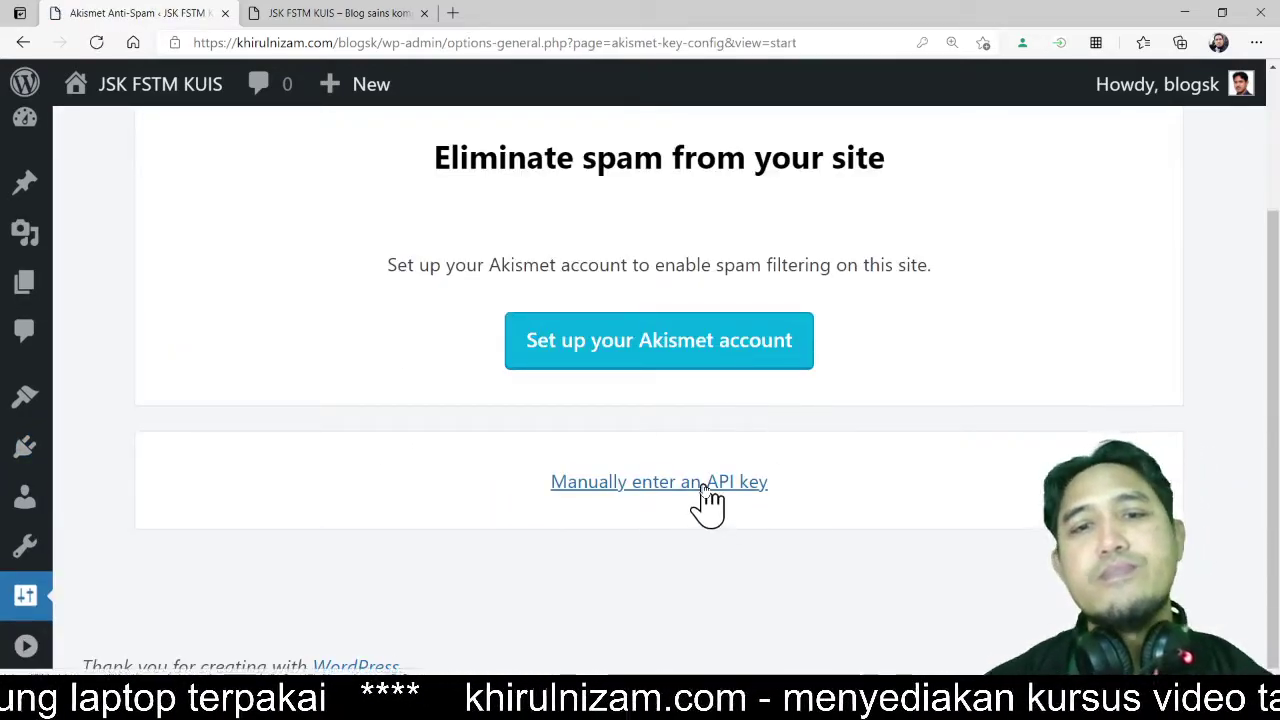
scroll(893, 437, down, 1)
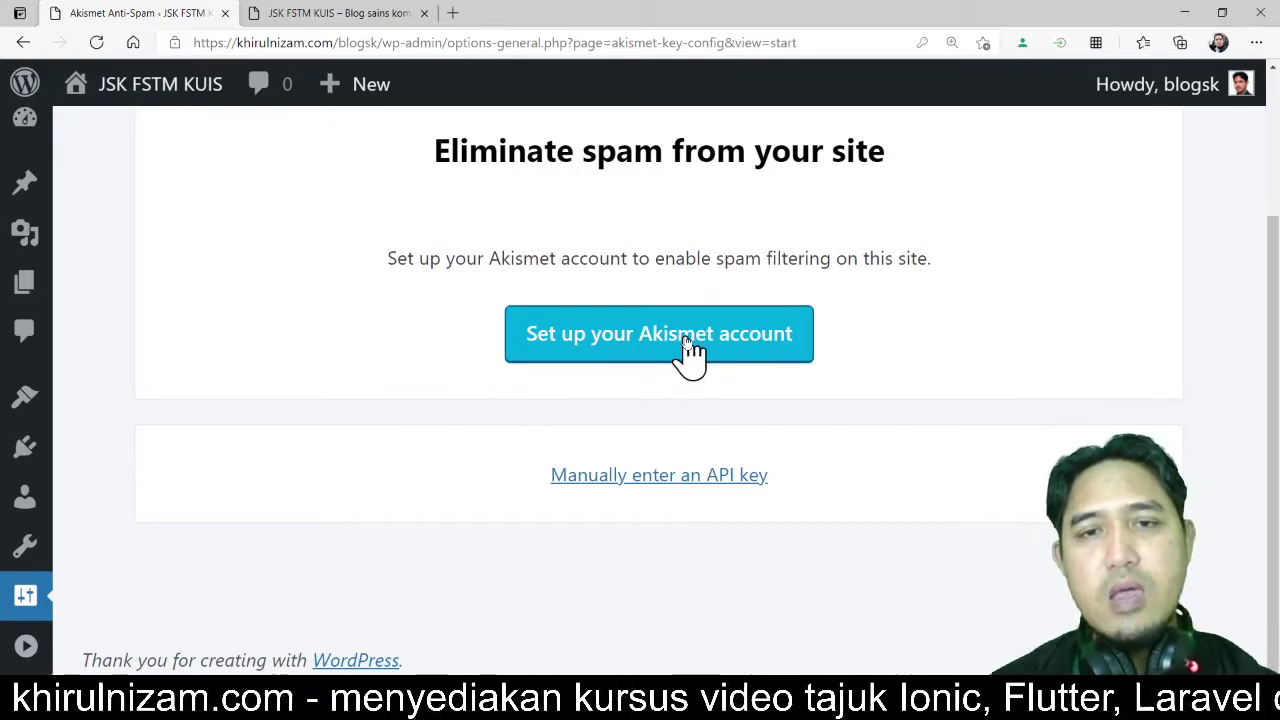
scroll(400, 370, up, 2)
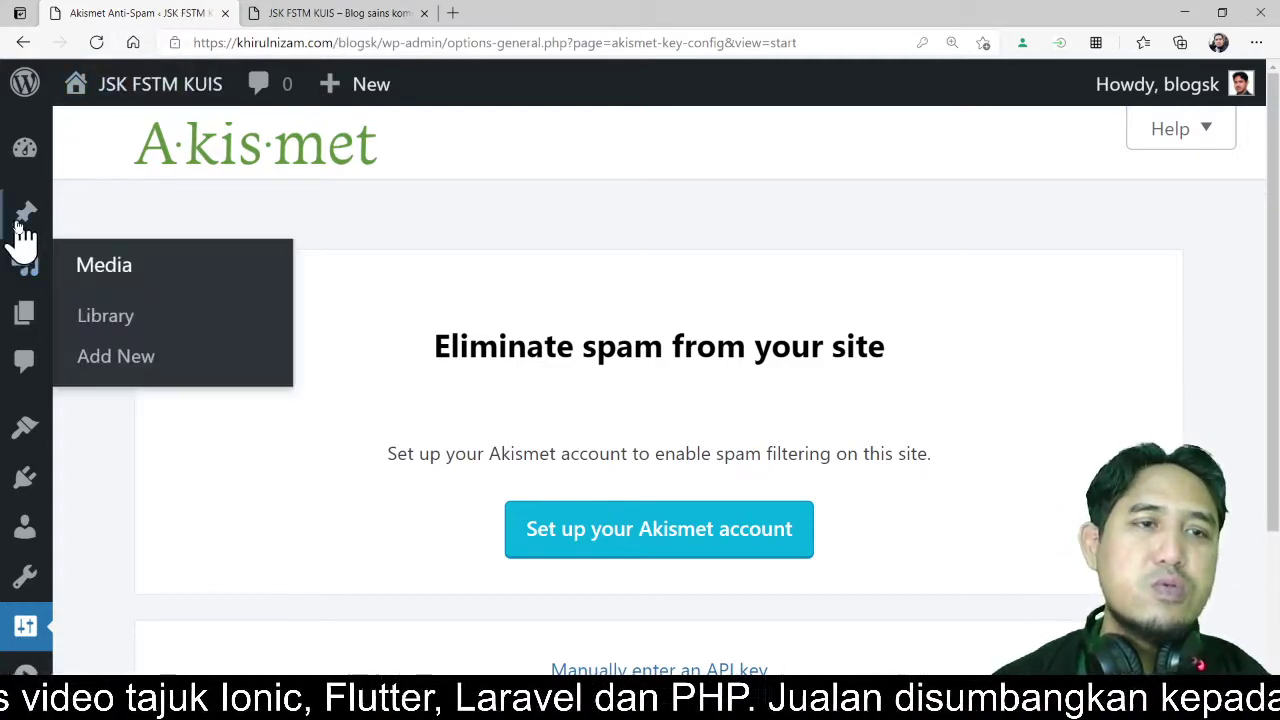
mouse_move(20, 232)
mouse_move(20, 342)
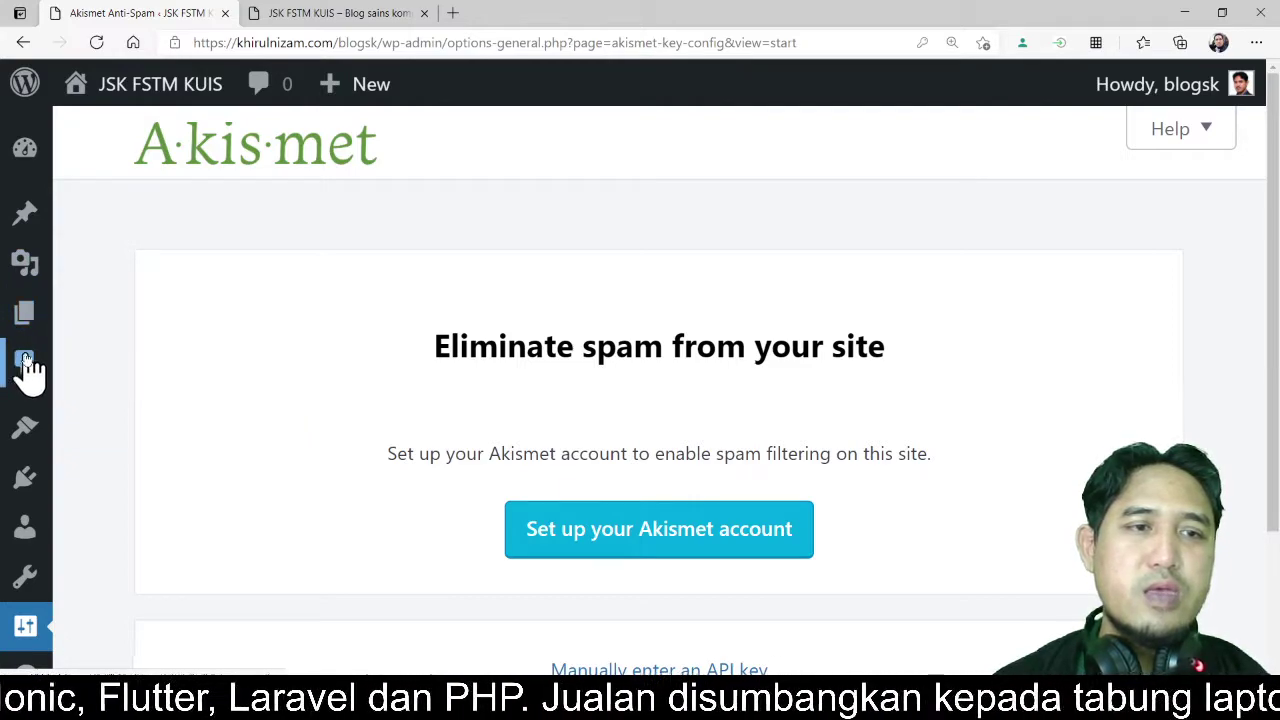
mouse_move(26, 268)
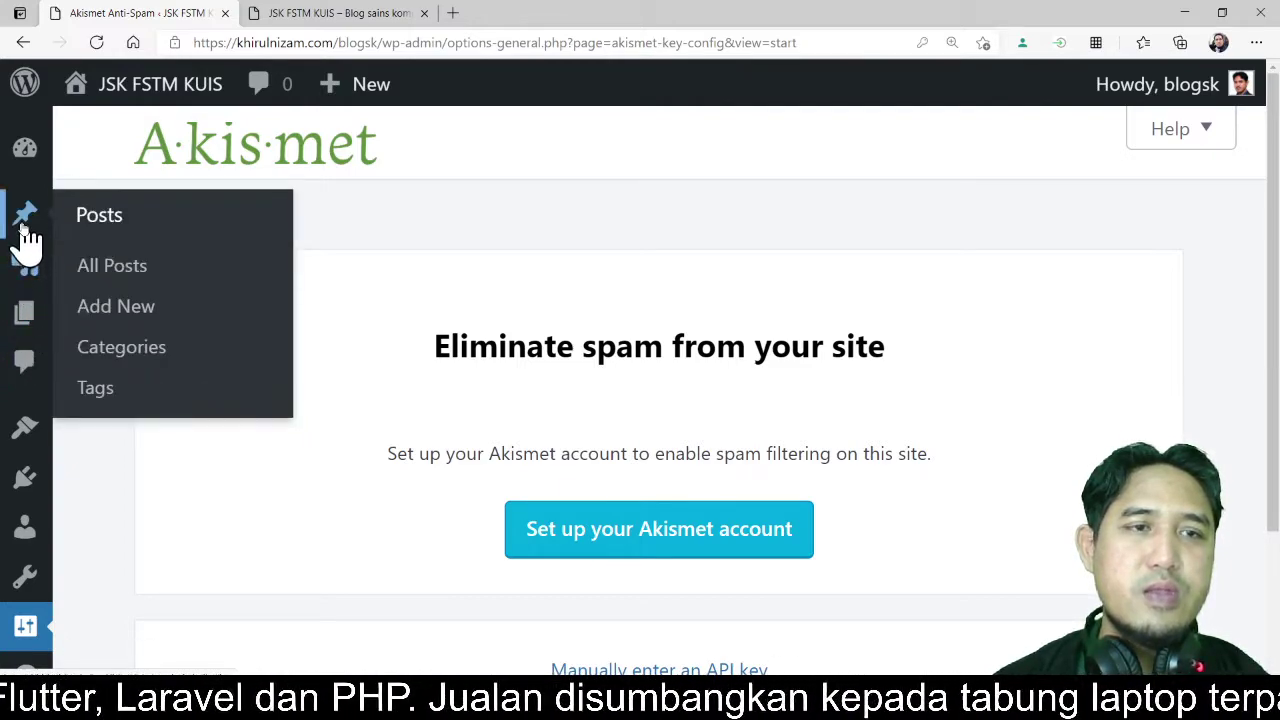
- Open the theme management page, and review the blog's front page from the header image down to the featured post and recent posts
mouse_move(30, 440)
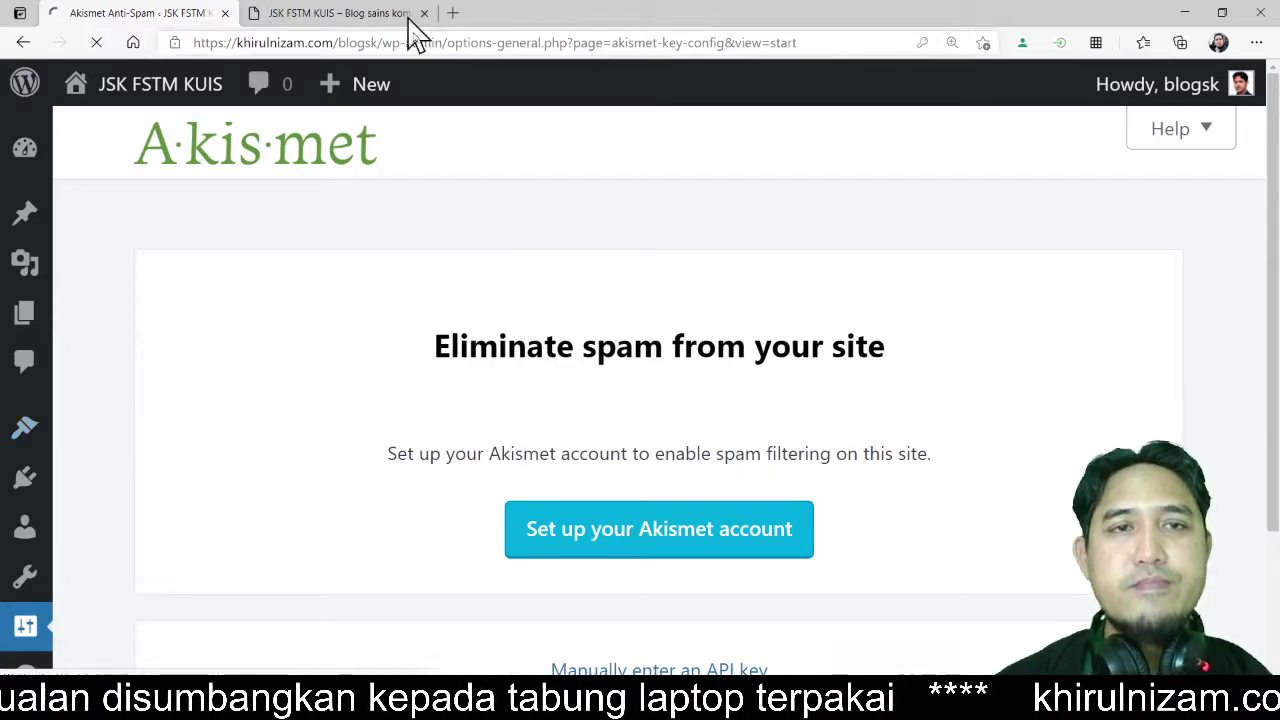
click(349, 14)
scroll(770, 375, down, 3)
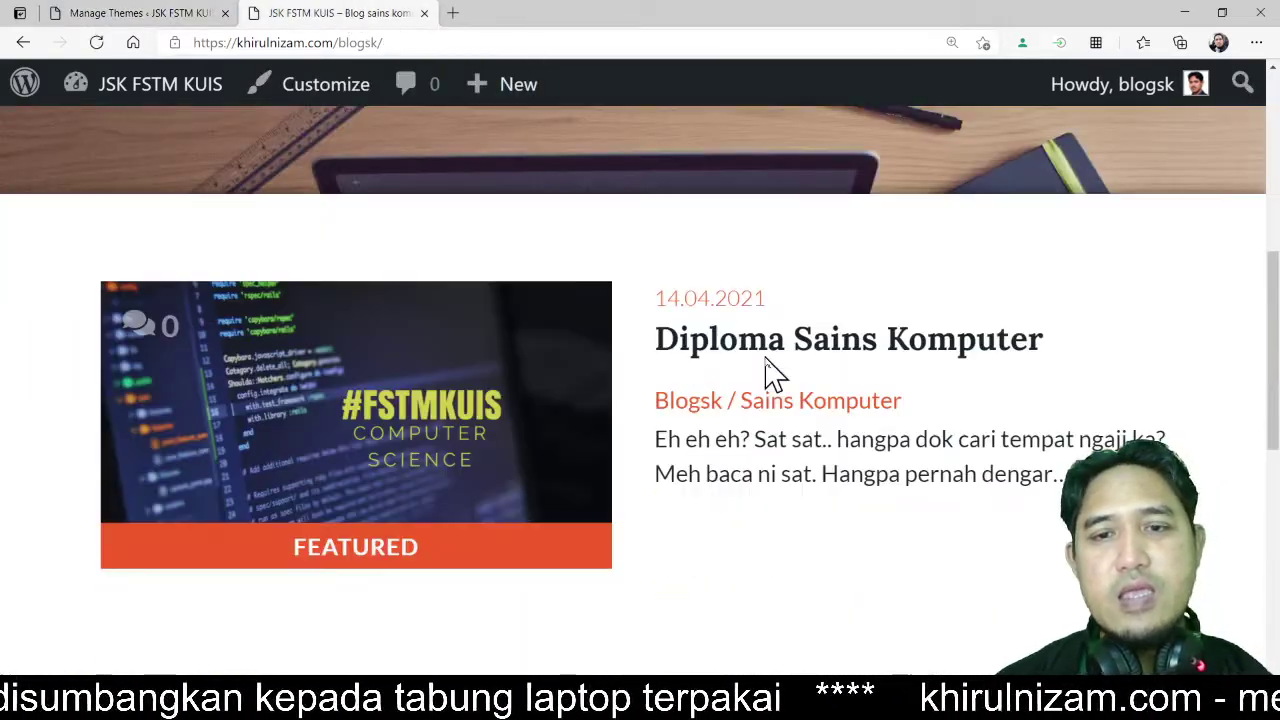
scroll(680, 471, down, 2)
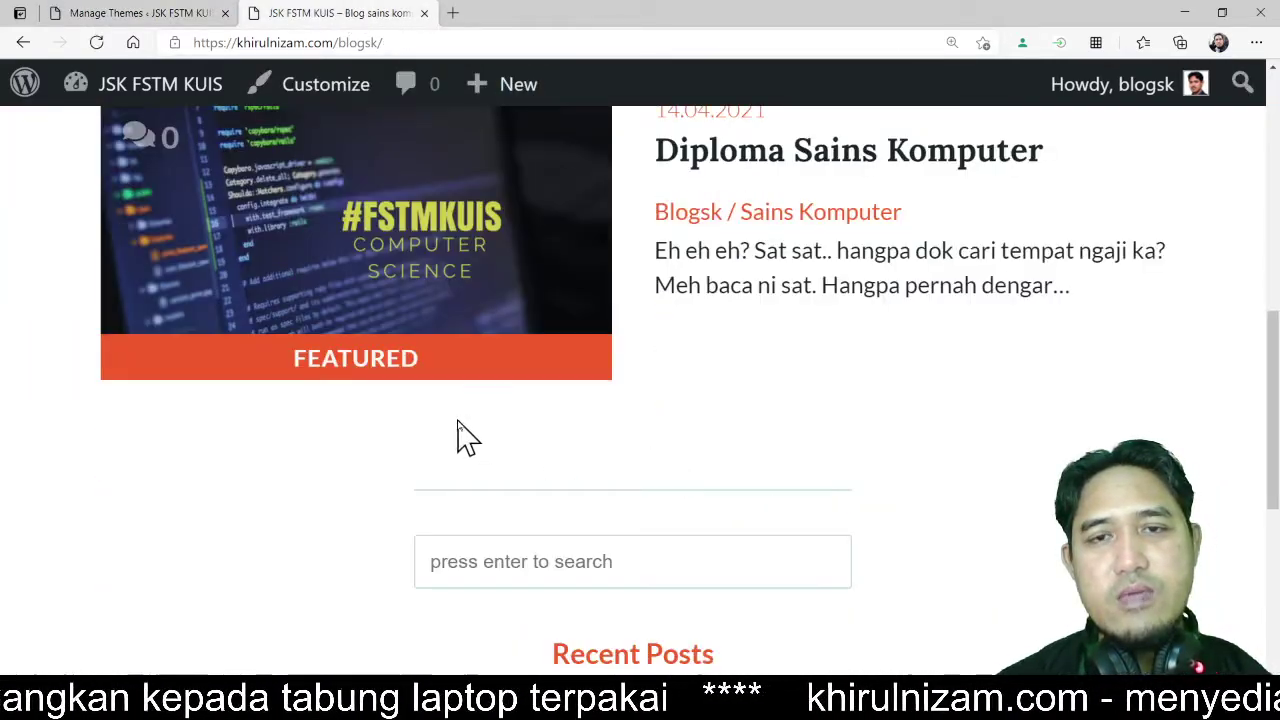
scroll(475, 415, up, 2)
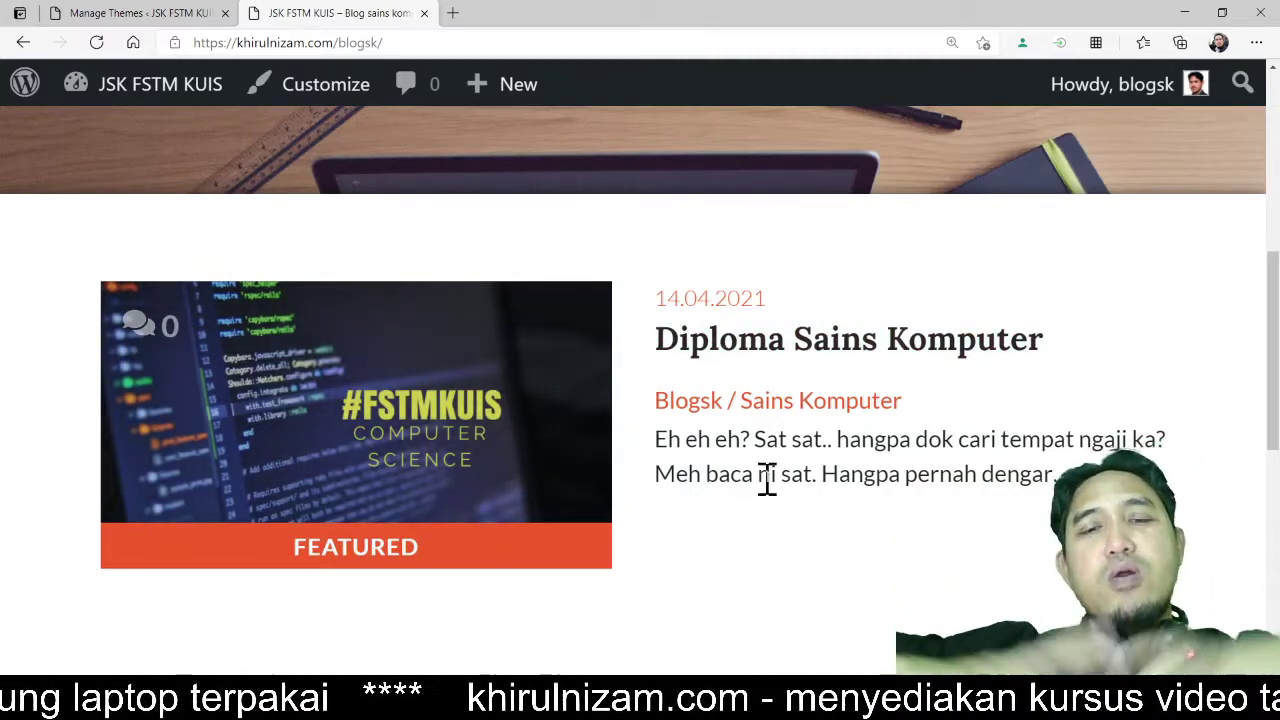
scroll(766, 480, down, 5)
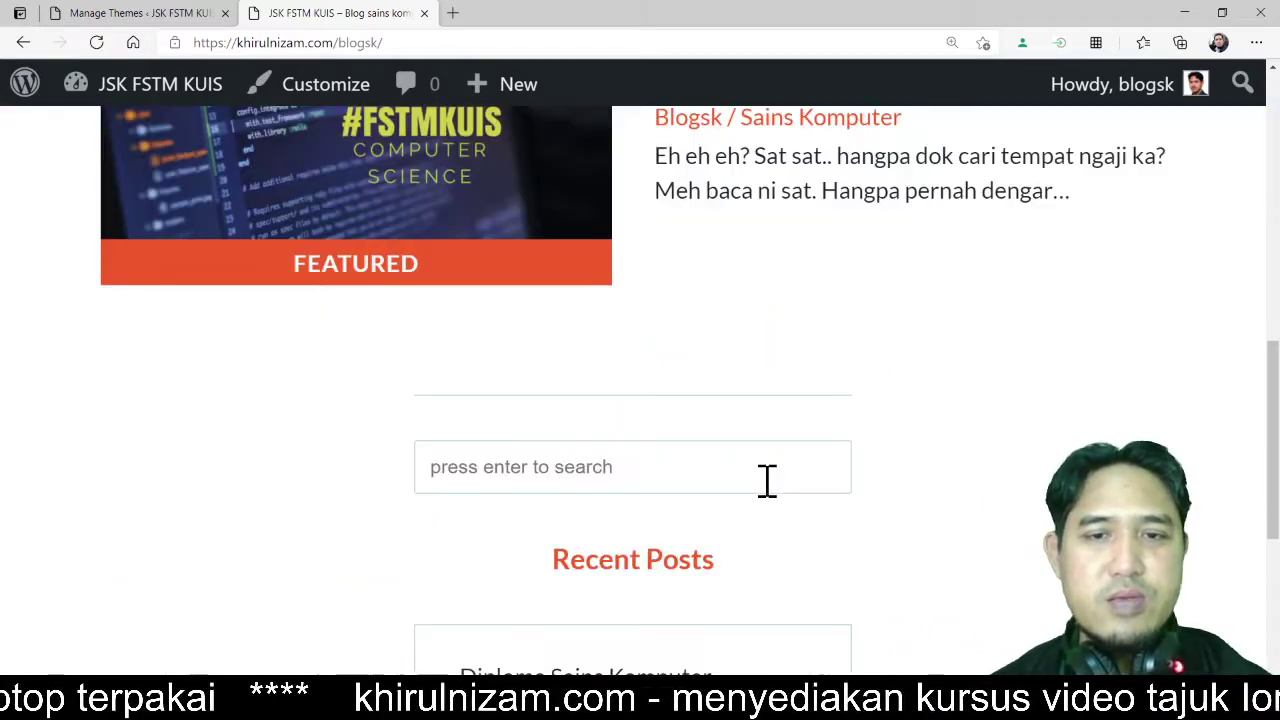
scroll(766, 480, up, 8)
scroll(763, 482, up, 3)
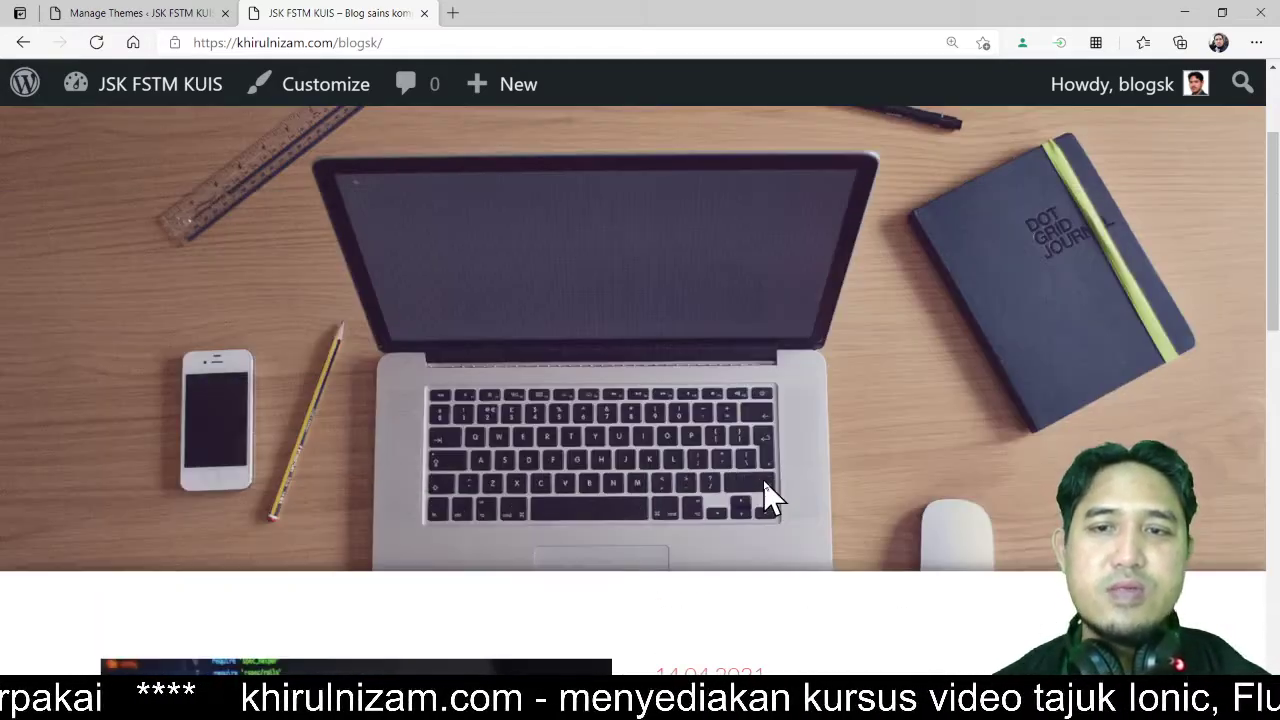